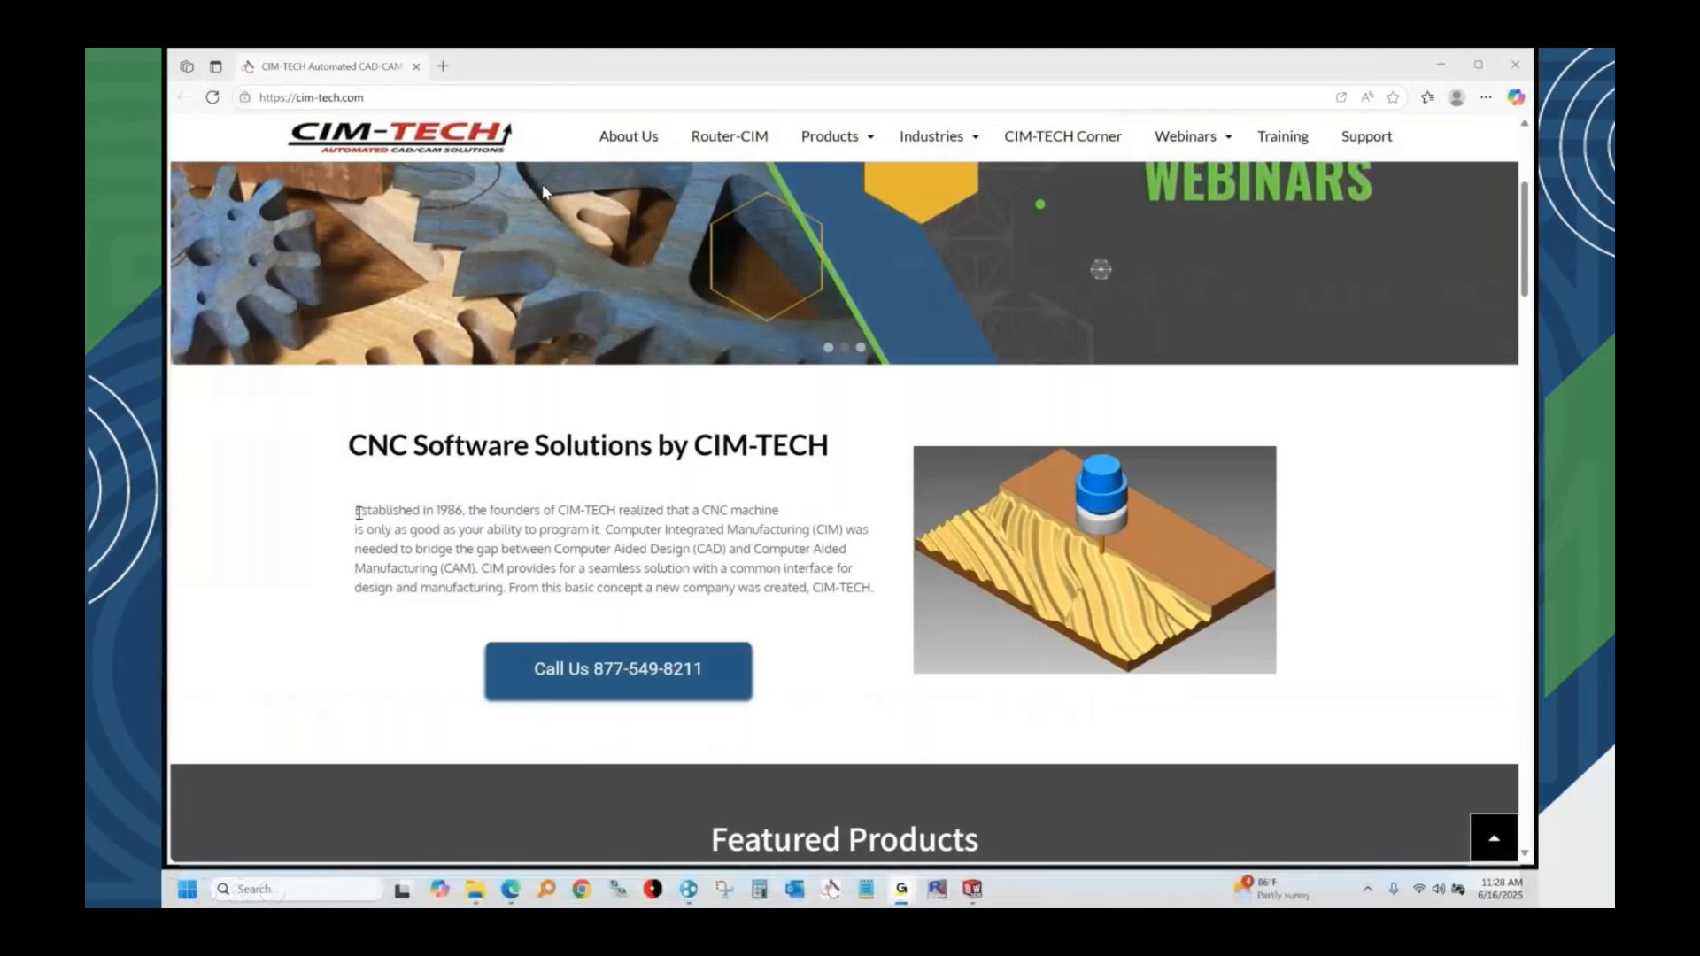
# Highlight the words "Established in 1986" in the company introduction on the home page.
pyautogui.moveTo(356, 514); pyautogui.dragTo(463, 516)
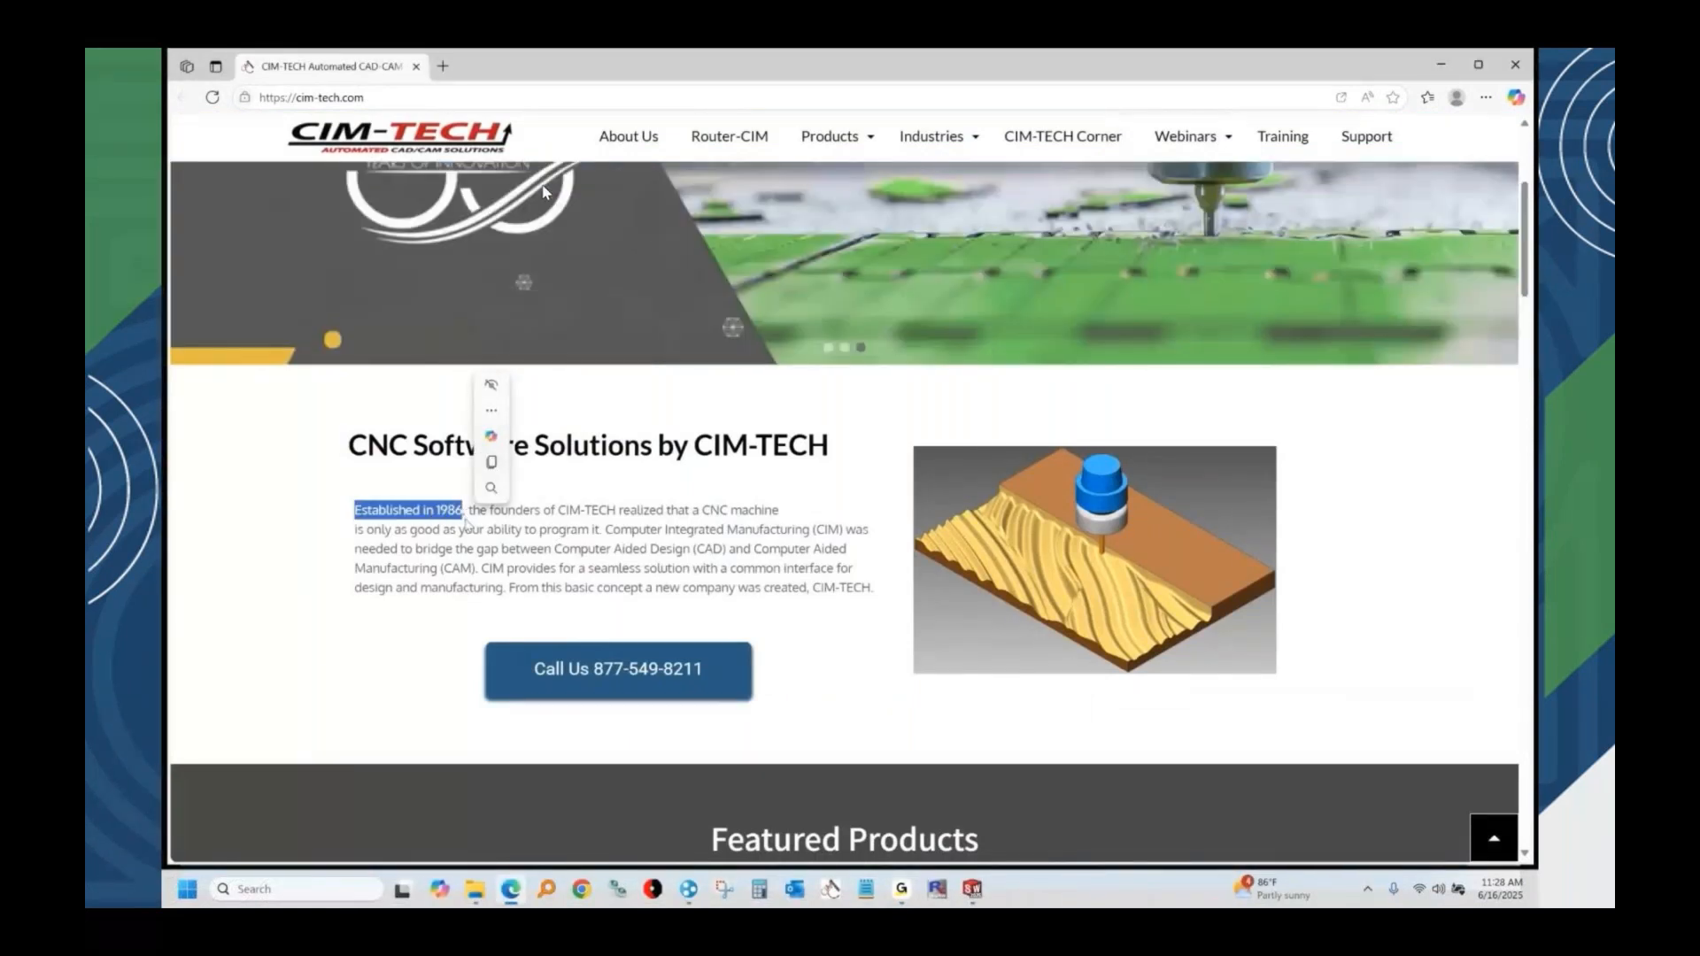
pyautogui.scroll(2, 1339, 640)
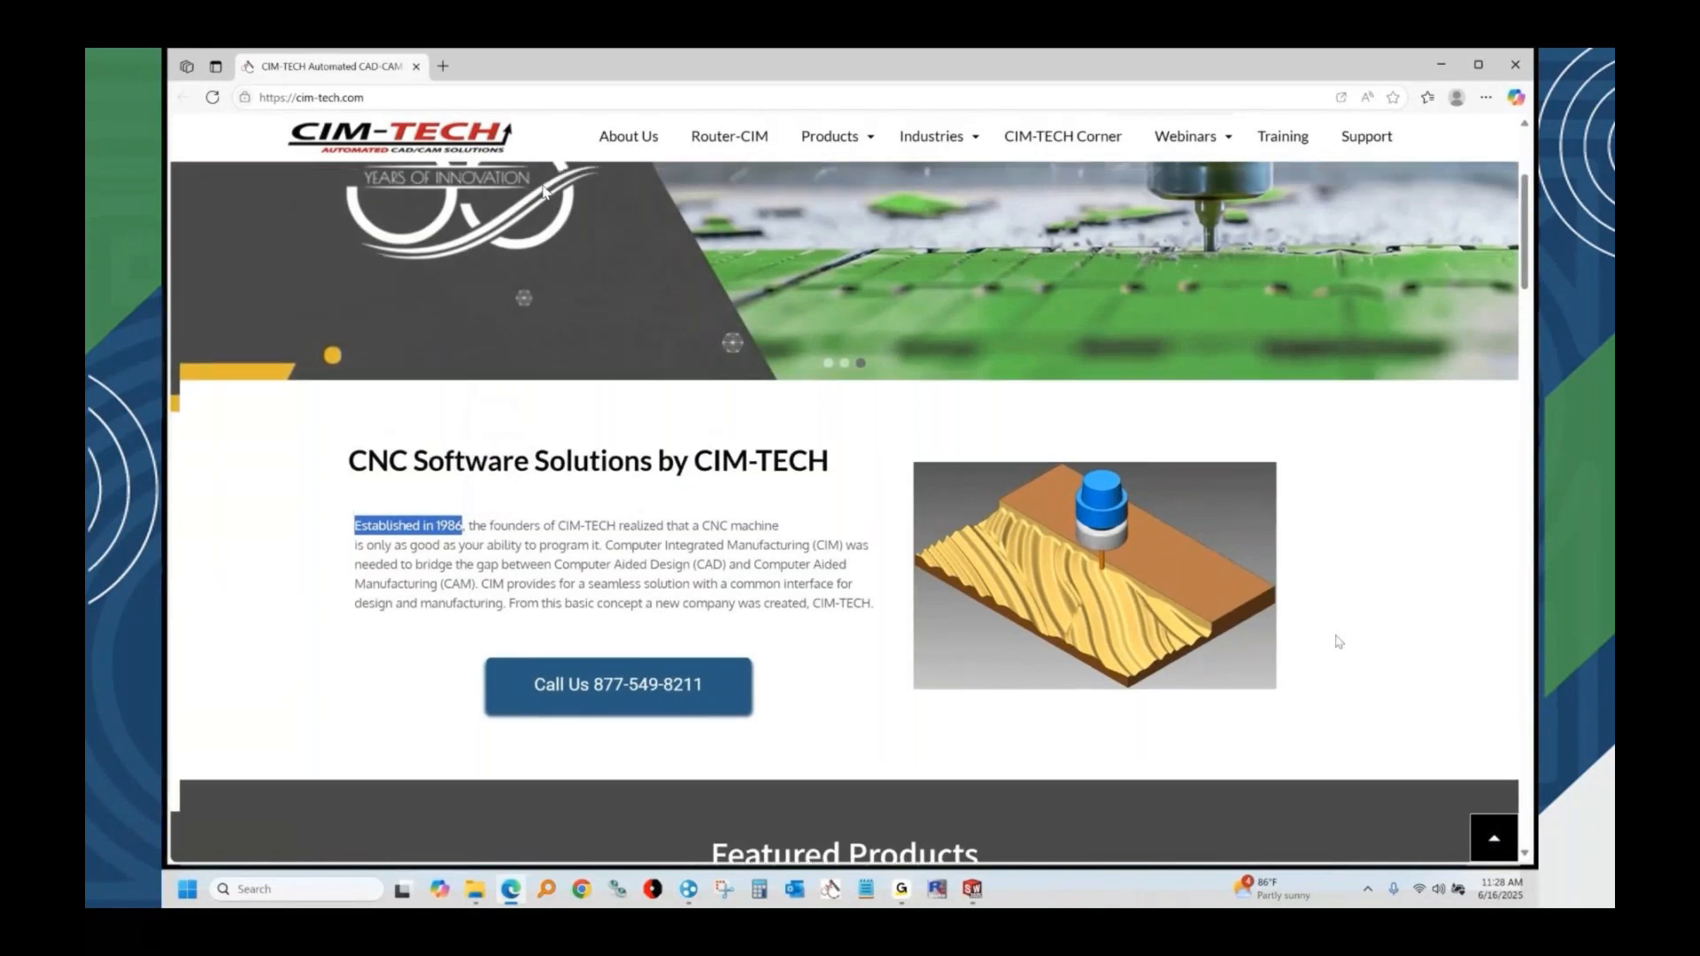
# Open the Solid-CIM 3D product page, highlight its first three listed features, and close the browser.
pyautogui.scroll(2, 544, 192)
pyautogui.moveTo(859, 230)
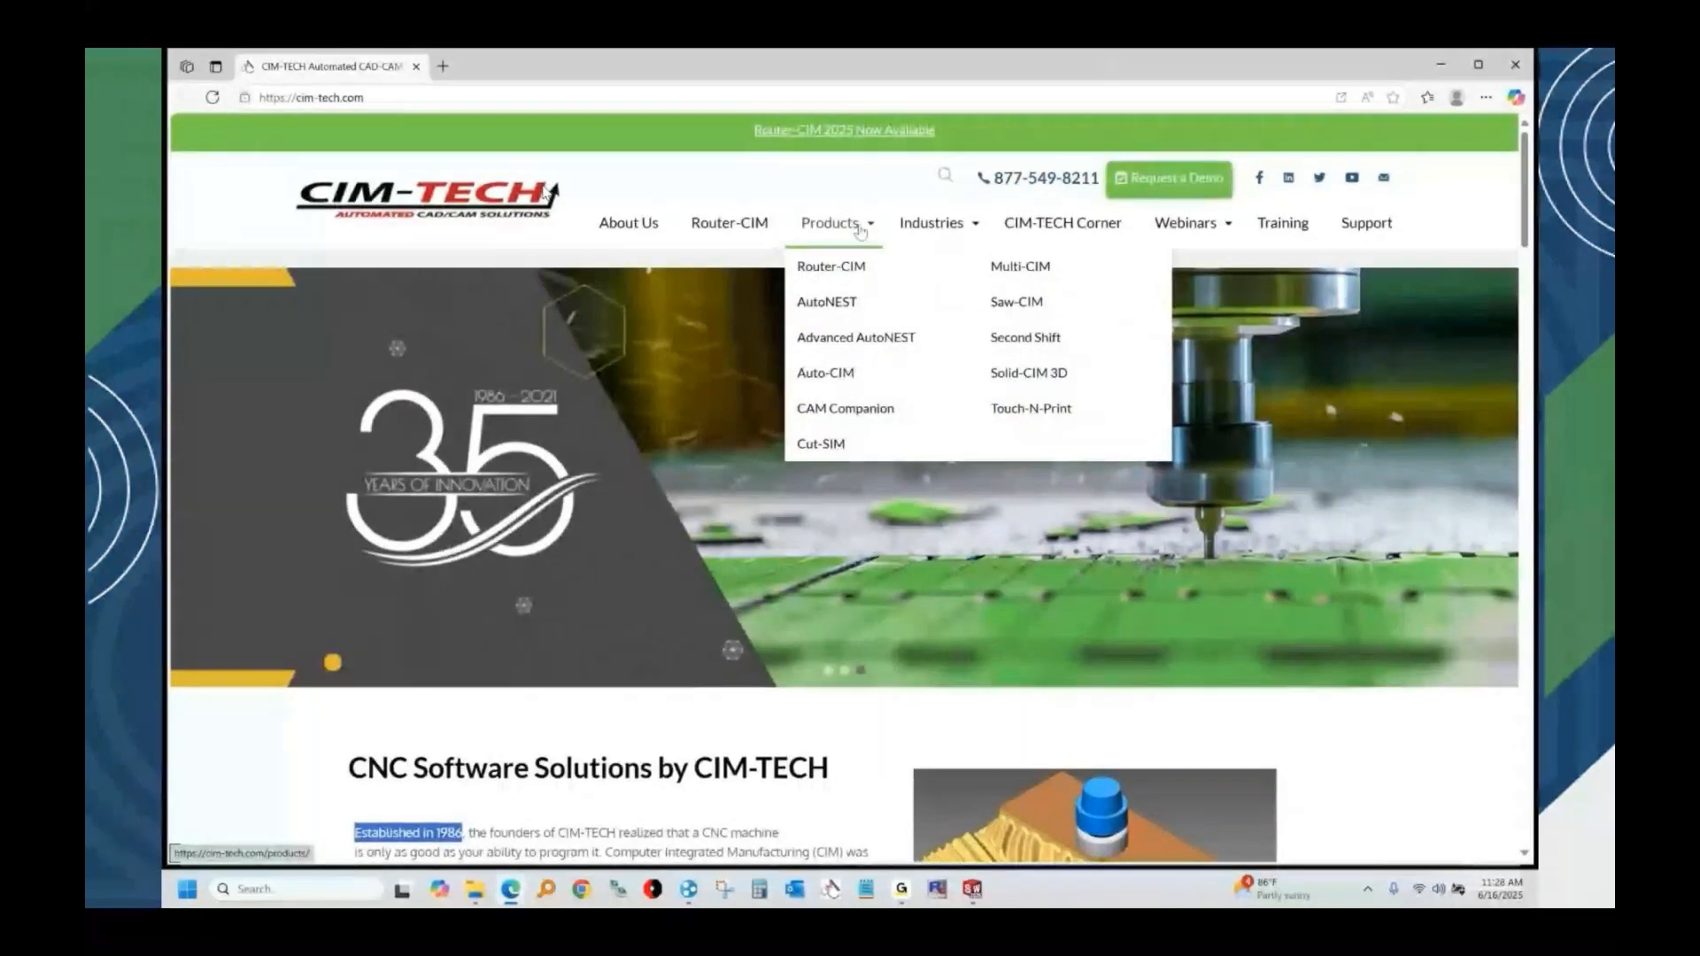
pyautogui.click(1018, 381)
pyautogui.scroll(-5, 924, 501)
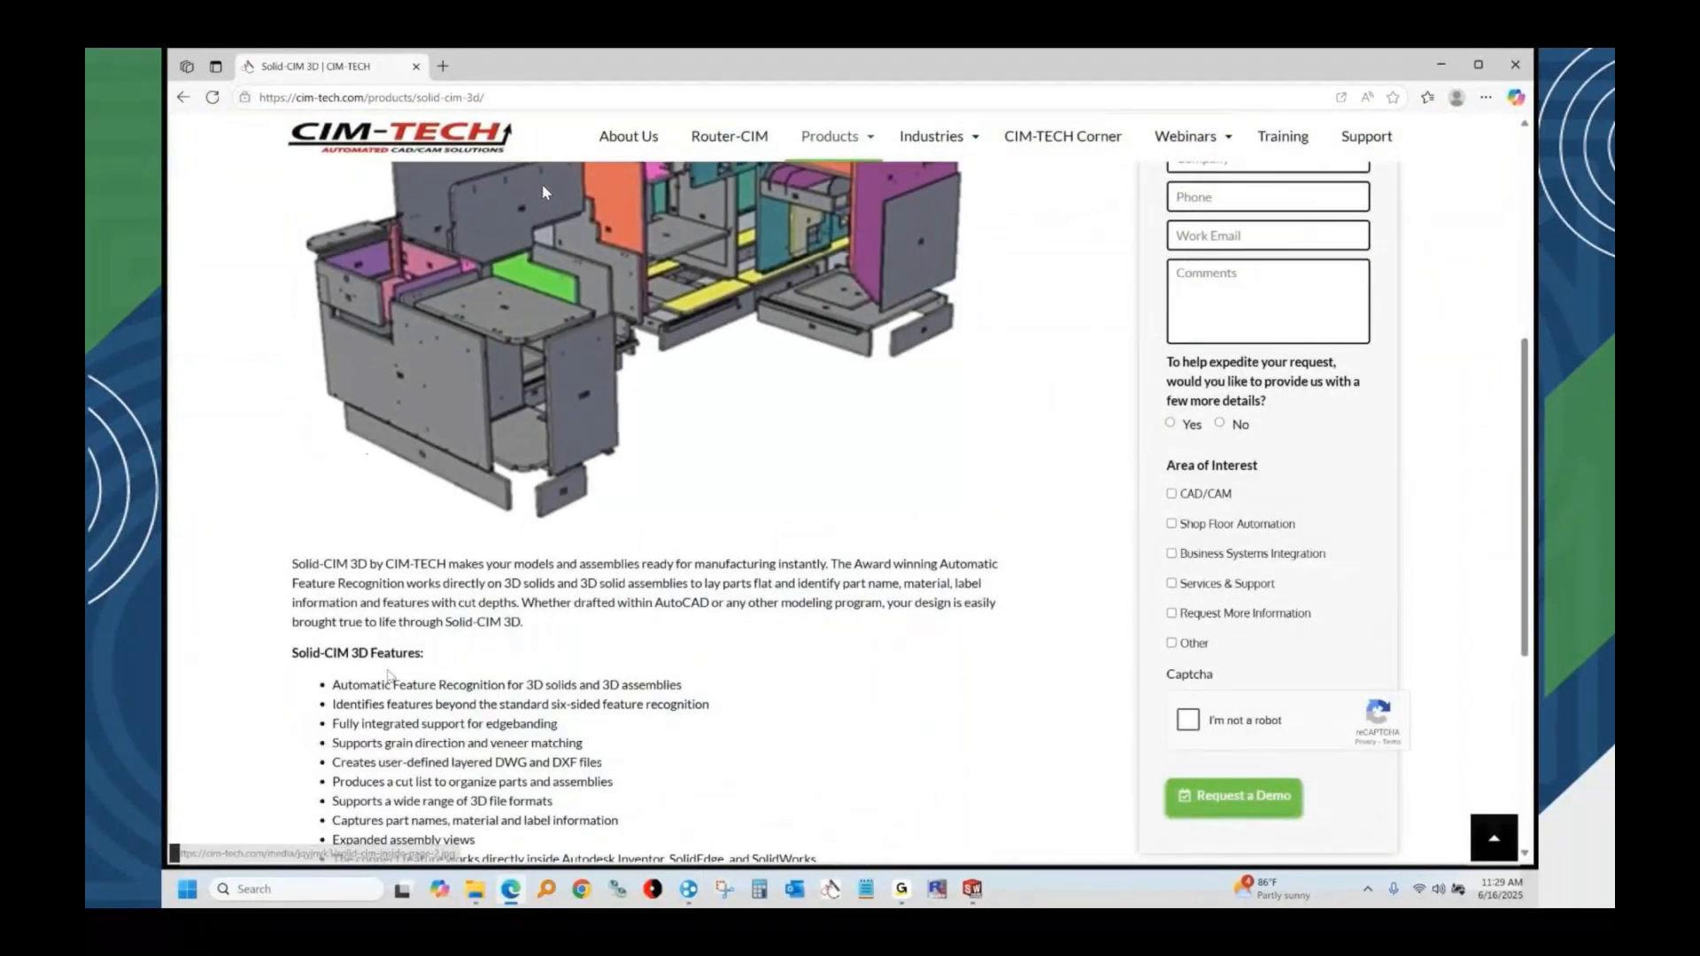
pyautogui.moveTo(332, 684); pyautogui.dragTo(711, 726)
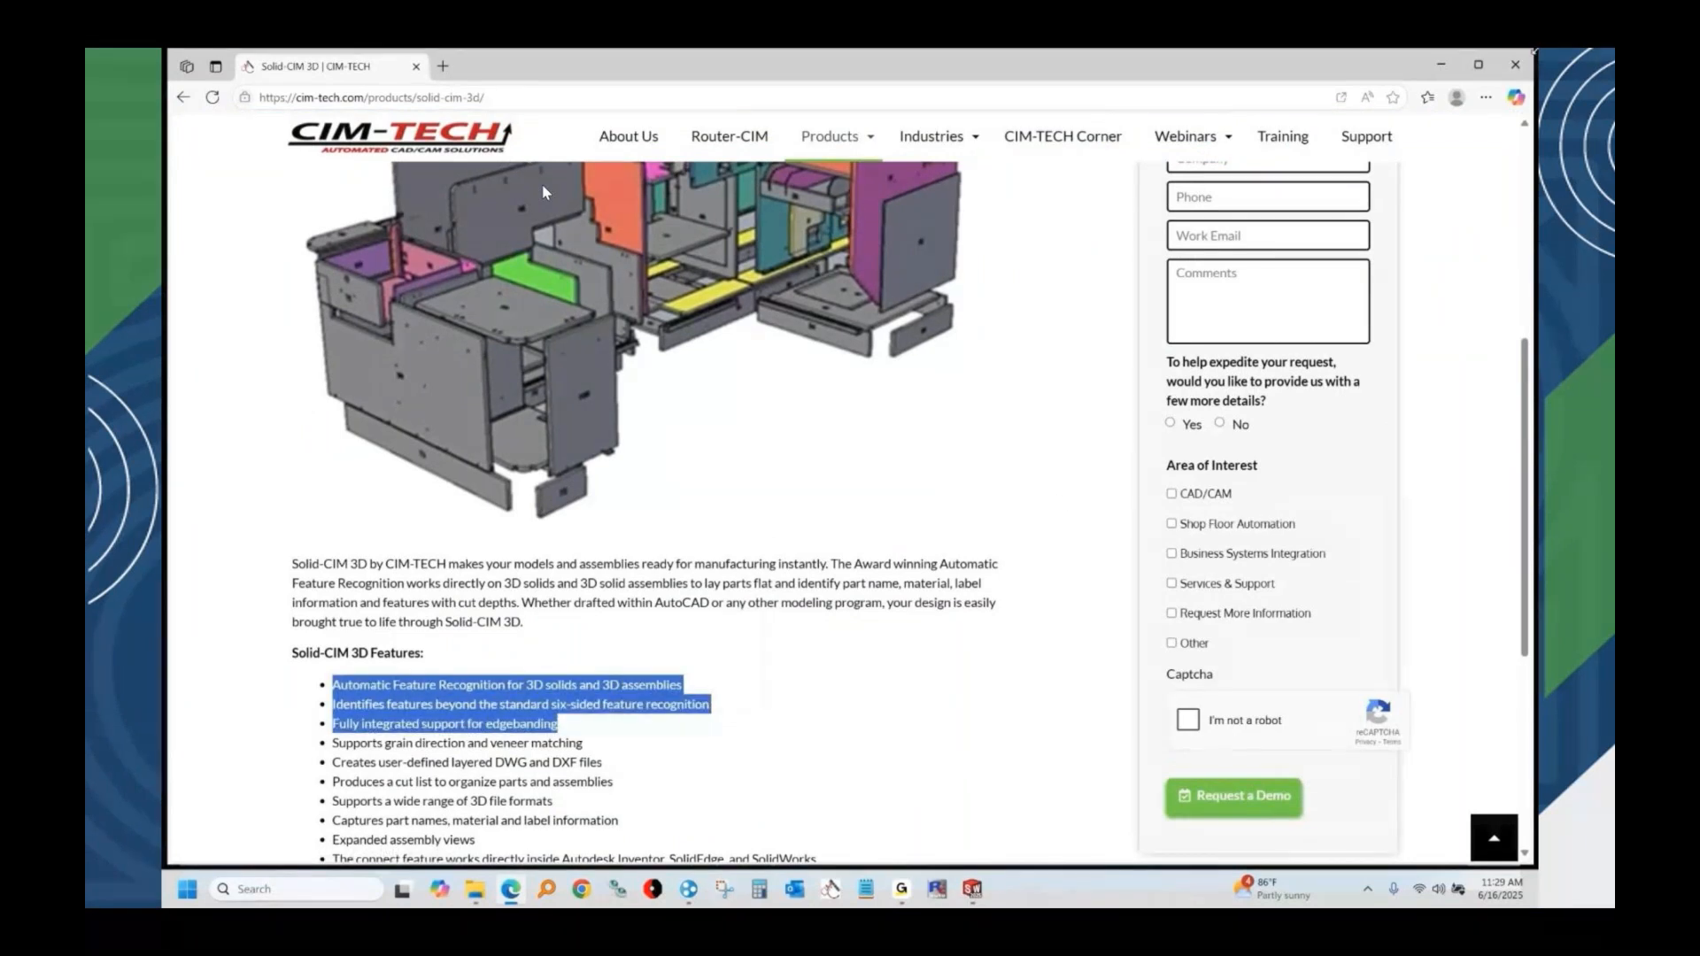
pyautogui.click(1520, 65)
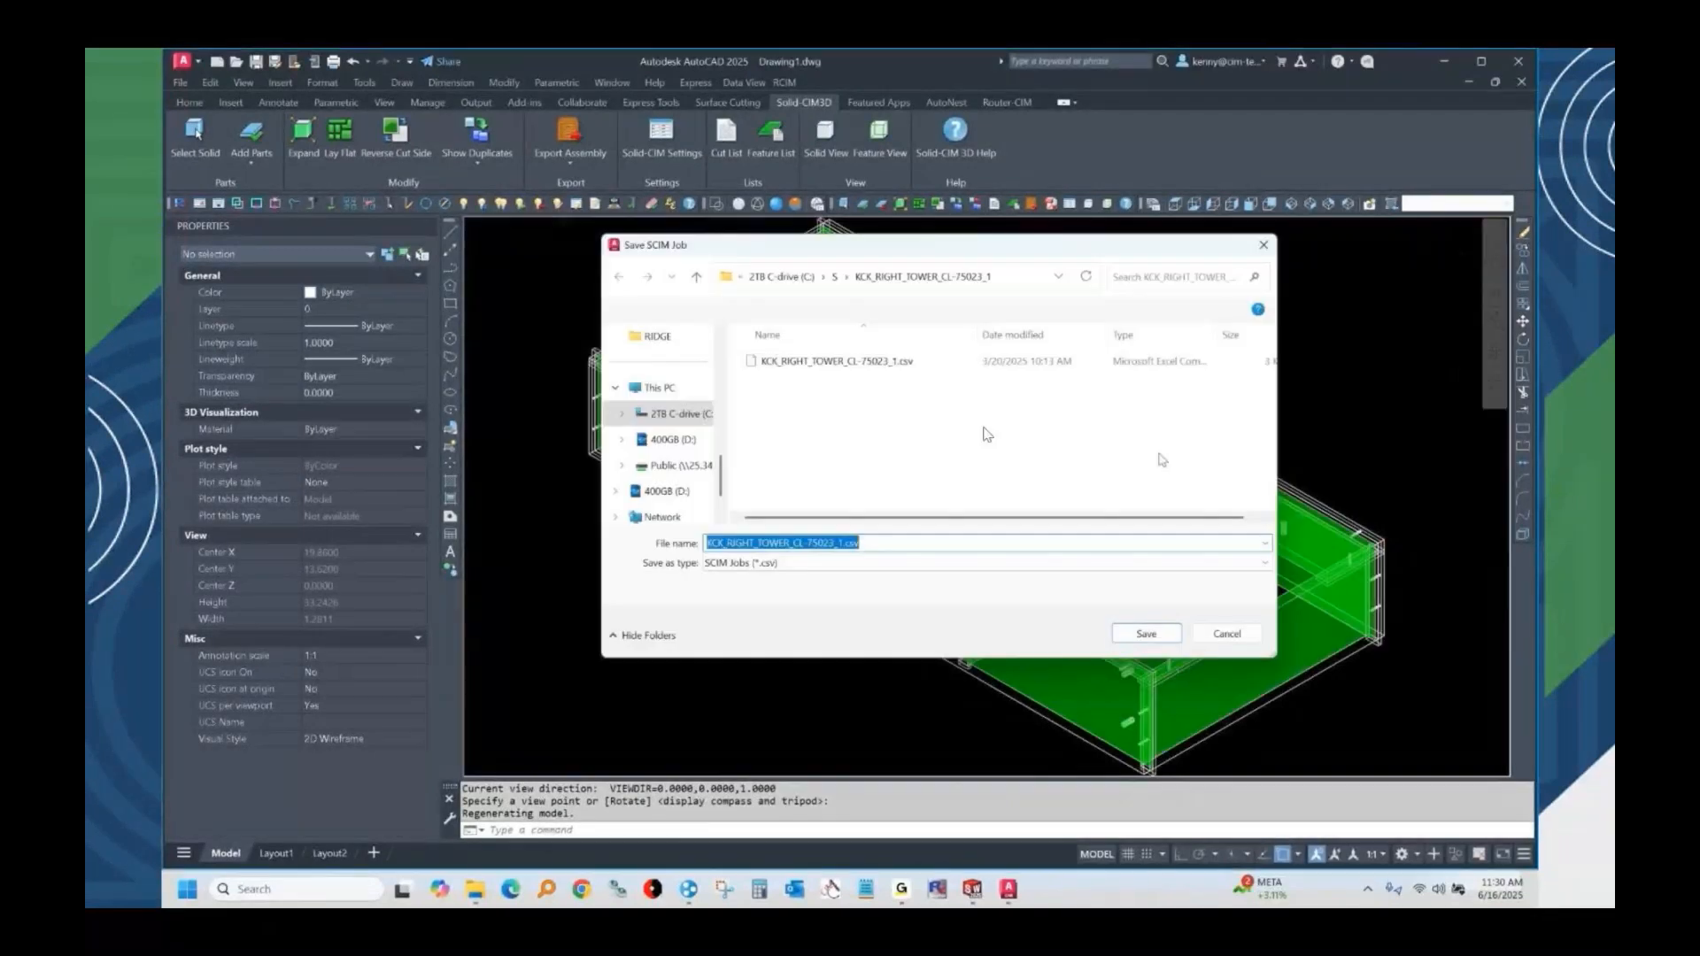
# Save the SCIM job as KCK_RIGHT_TOWER_CL-75023_1.csv, replacing the existing file.
pyautogui.press('Return')
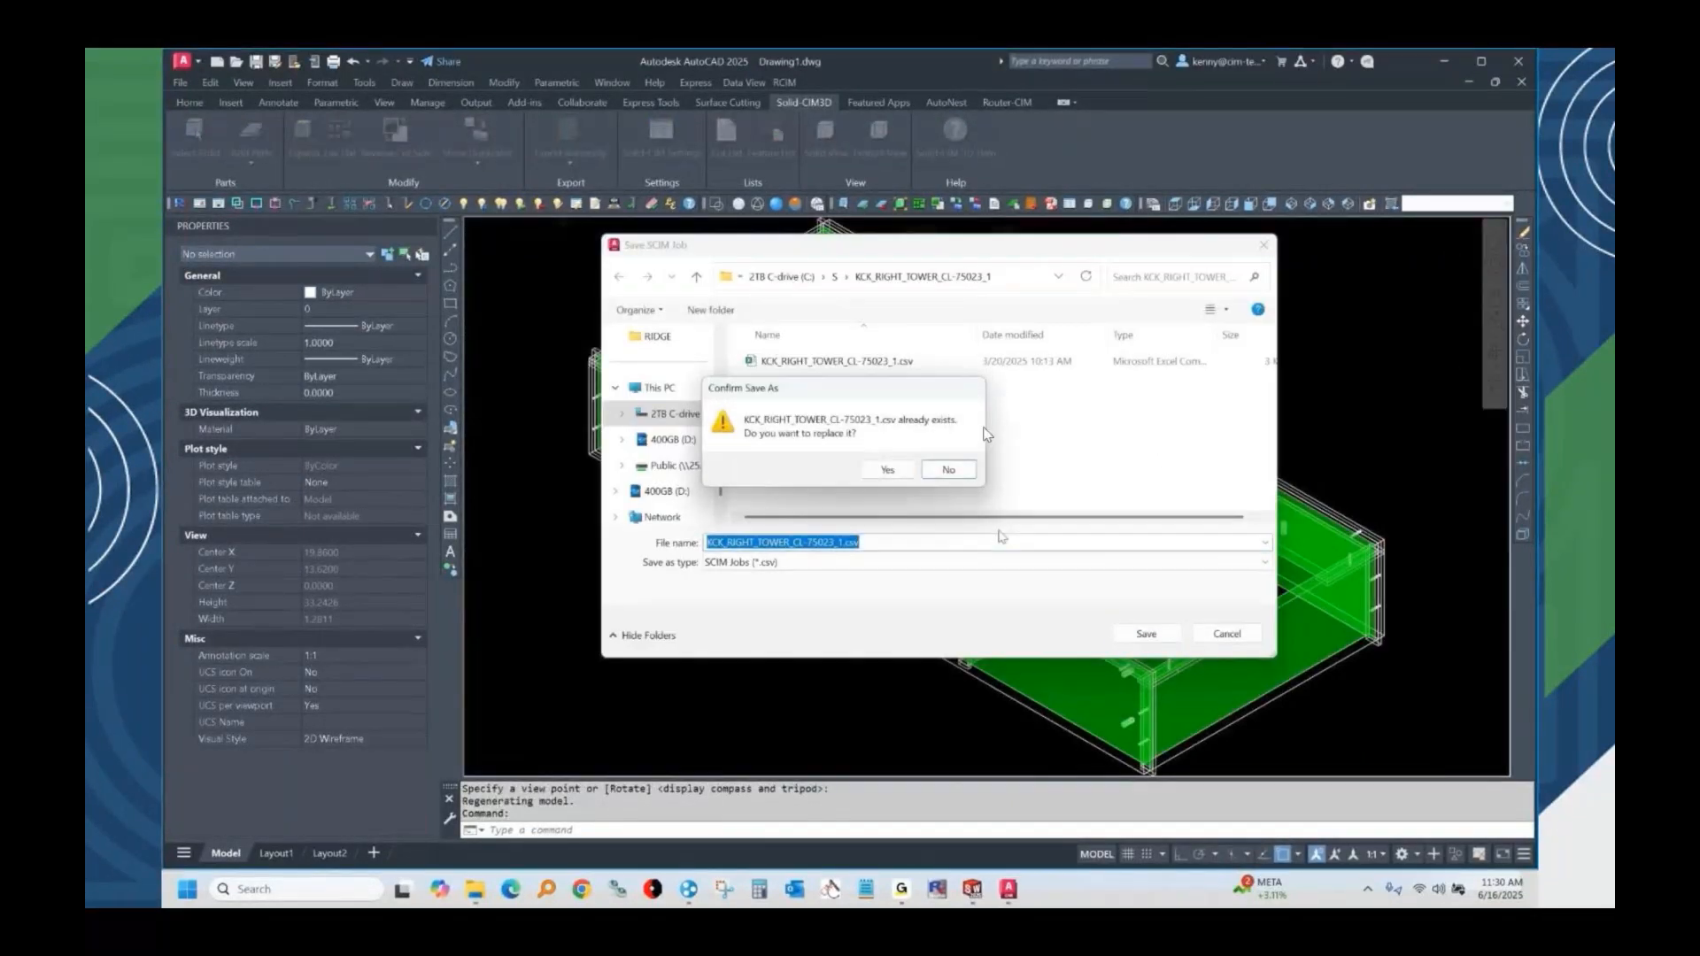
pyautogui.click(889, 472)
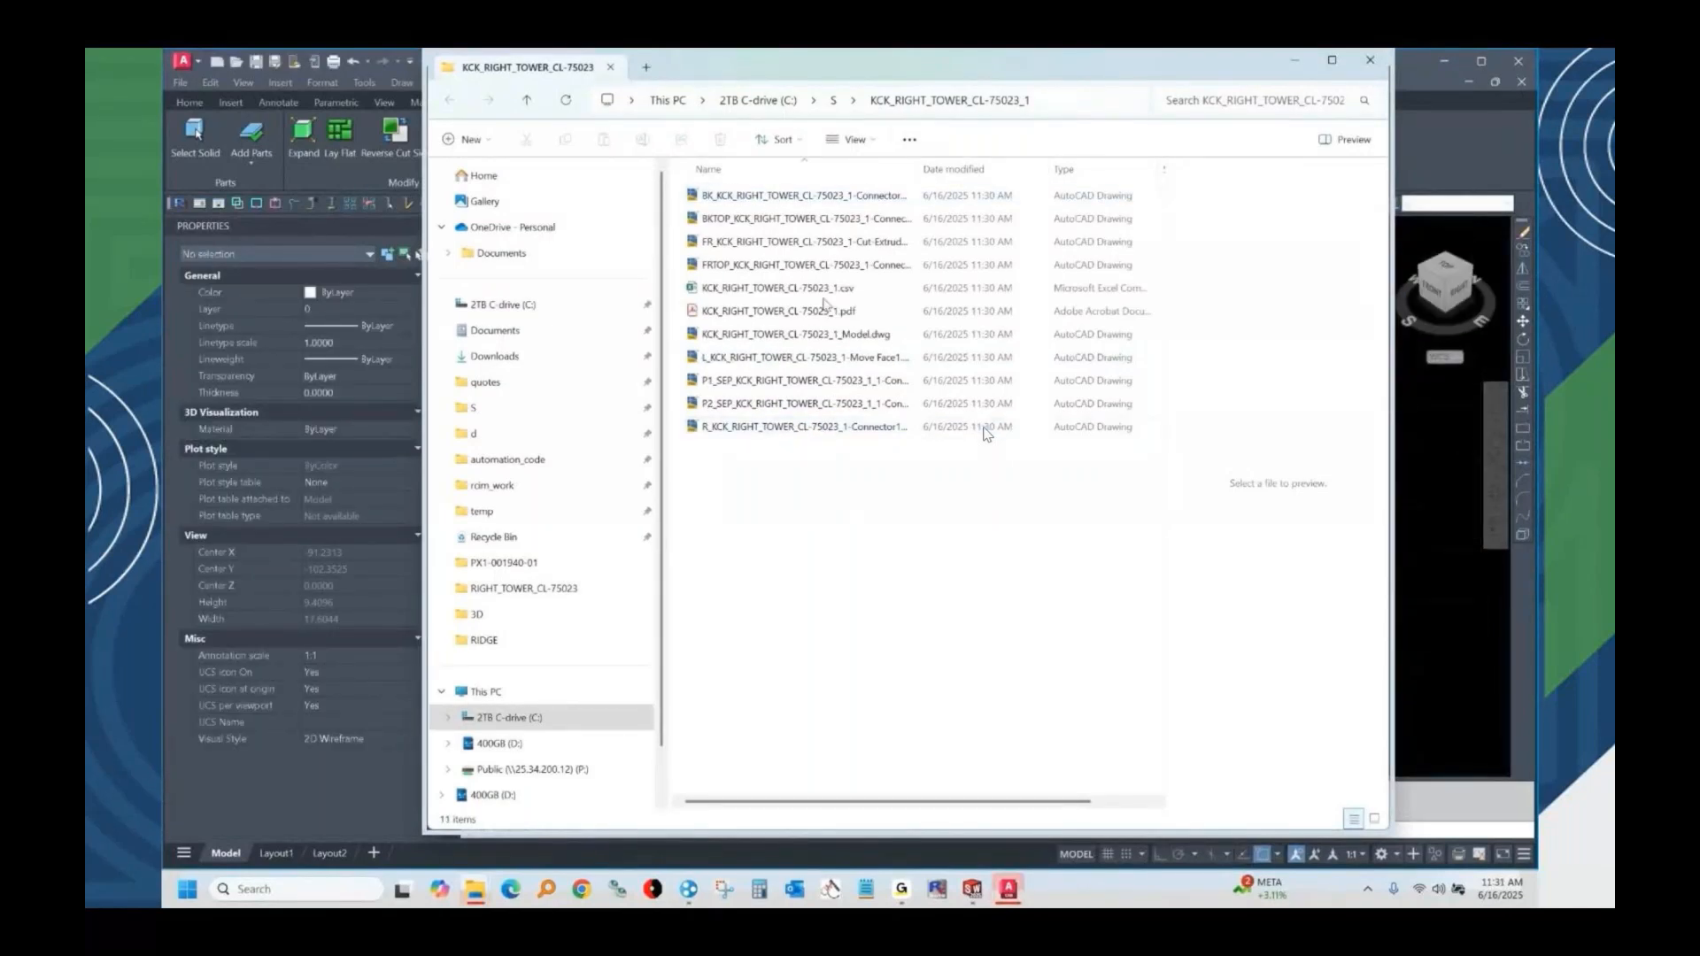
# Open the exported KCK_RIGHT_TOWER_CL-75023_1.csv in Excel and fit all column widths to their contents.
pyautogui.doubleClick(815, 289)
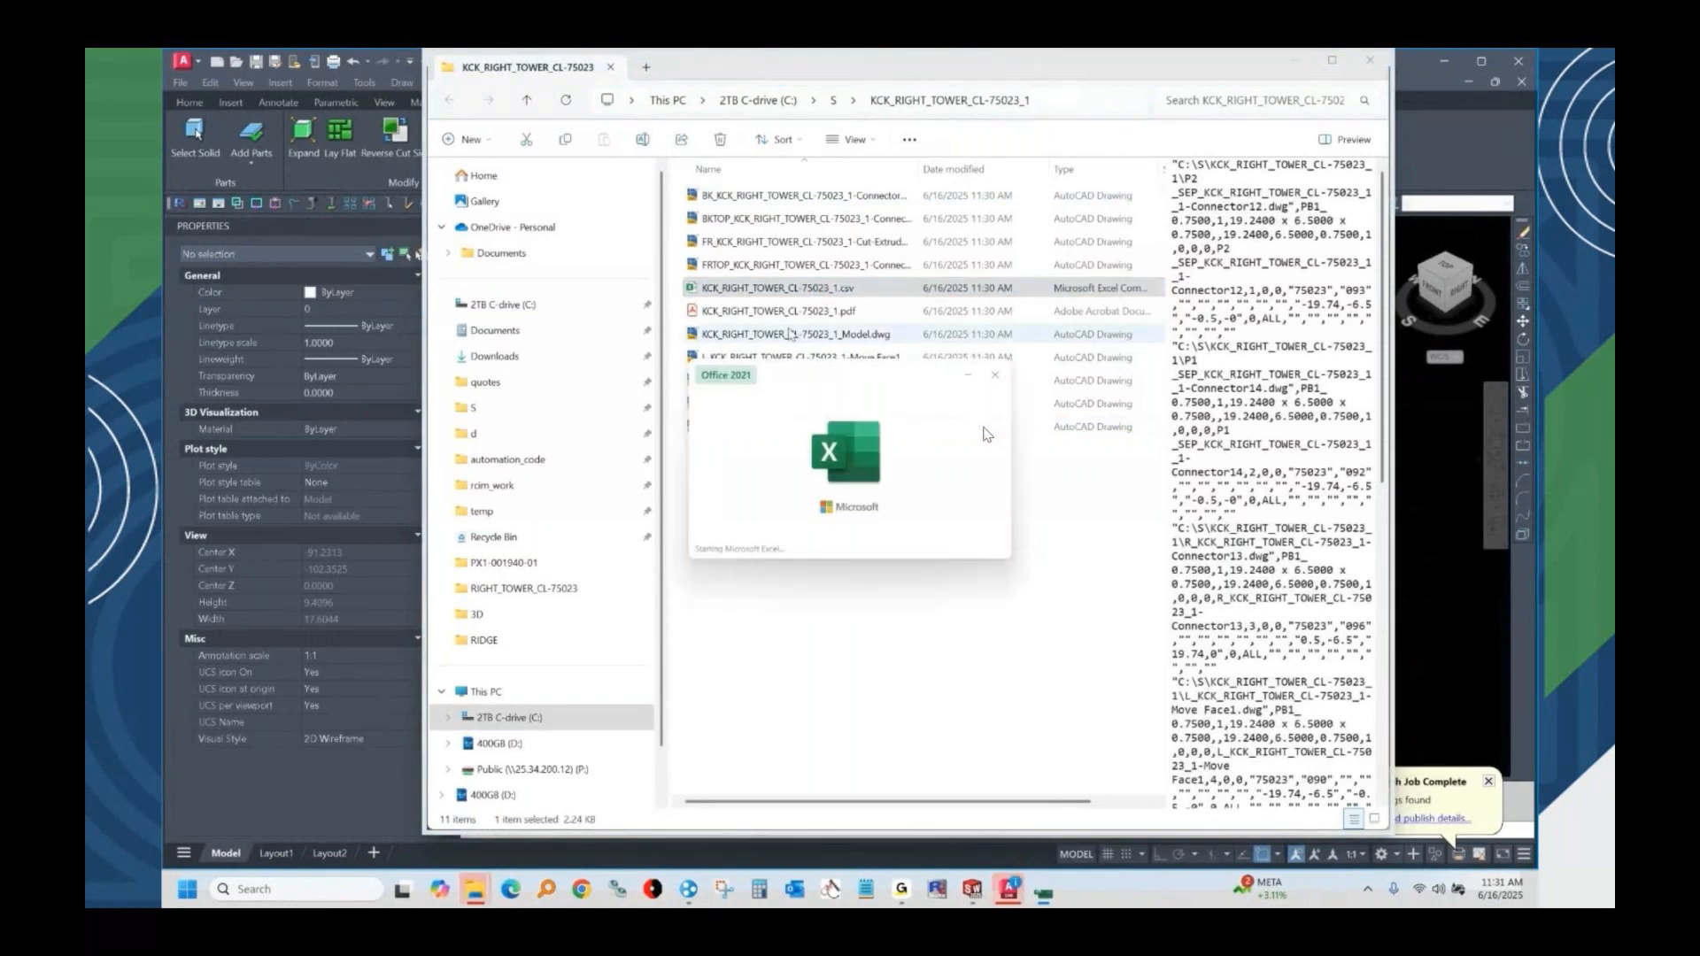
pyautogui.click(178, 294)
pyautogui.doubleClick(235, 294)
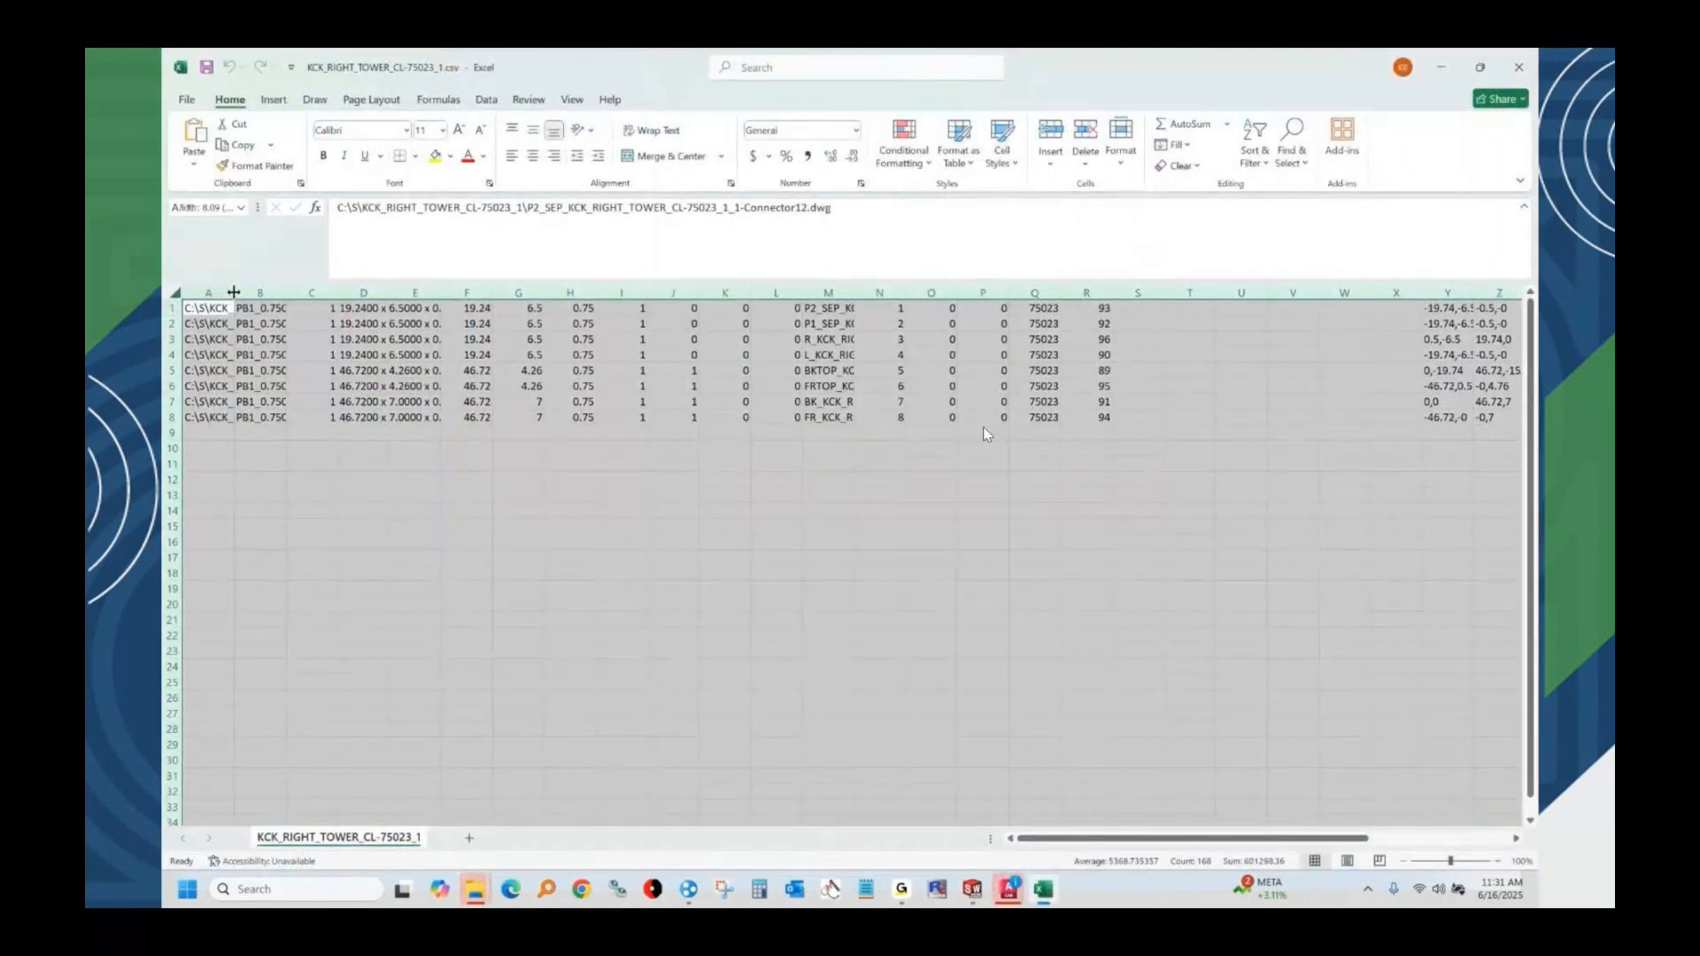
# Examine the drawing path, material, quantity and part size columns plus the empty column S, and close the spreadsheet without saving.
pyautogui.click(486, 287)
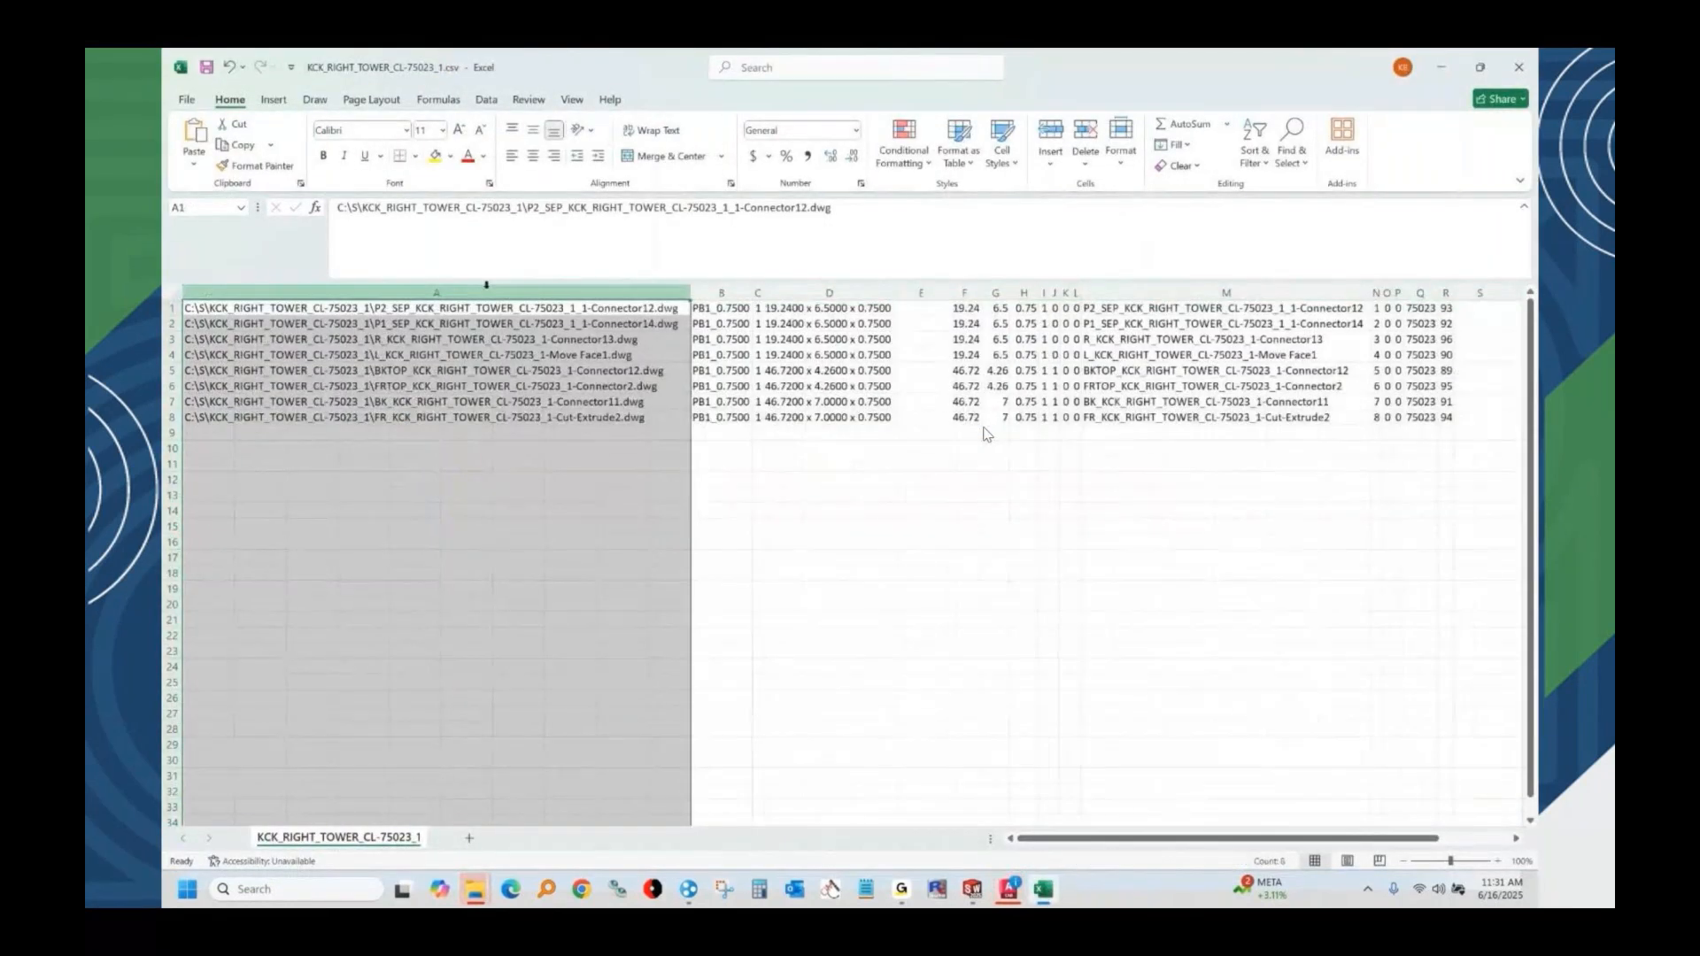
pyautogui.click(718, 293)
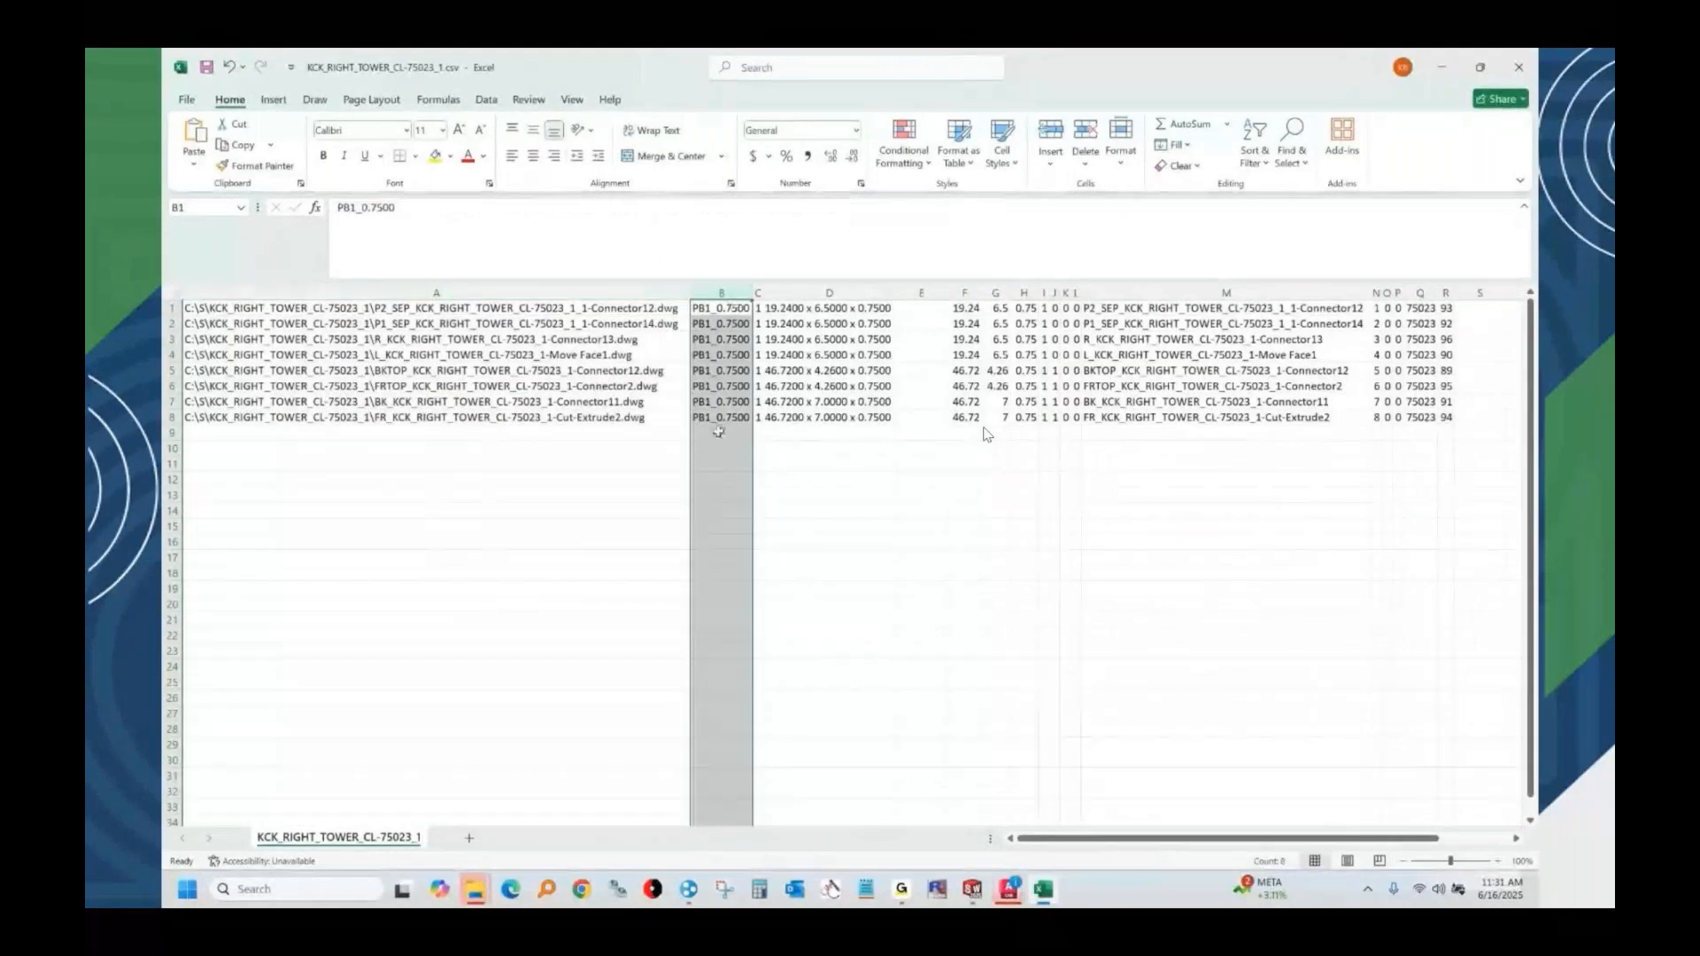
pyautogui.click(758, 291)
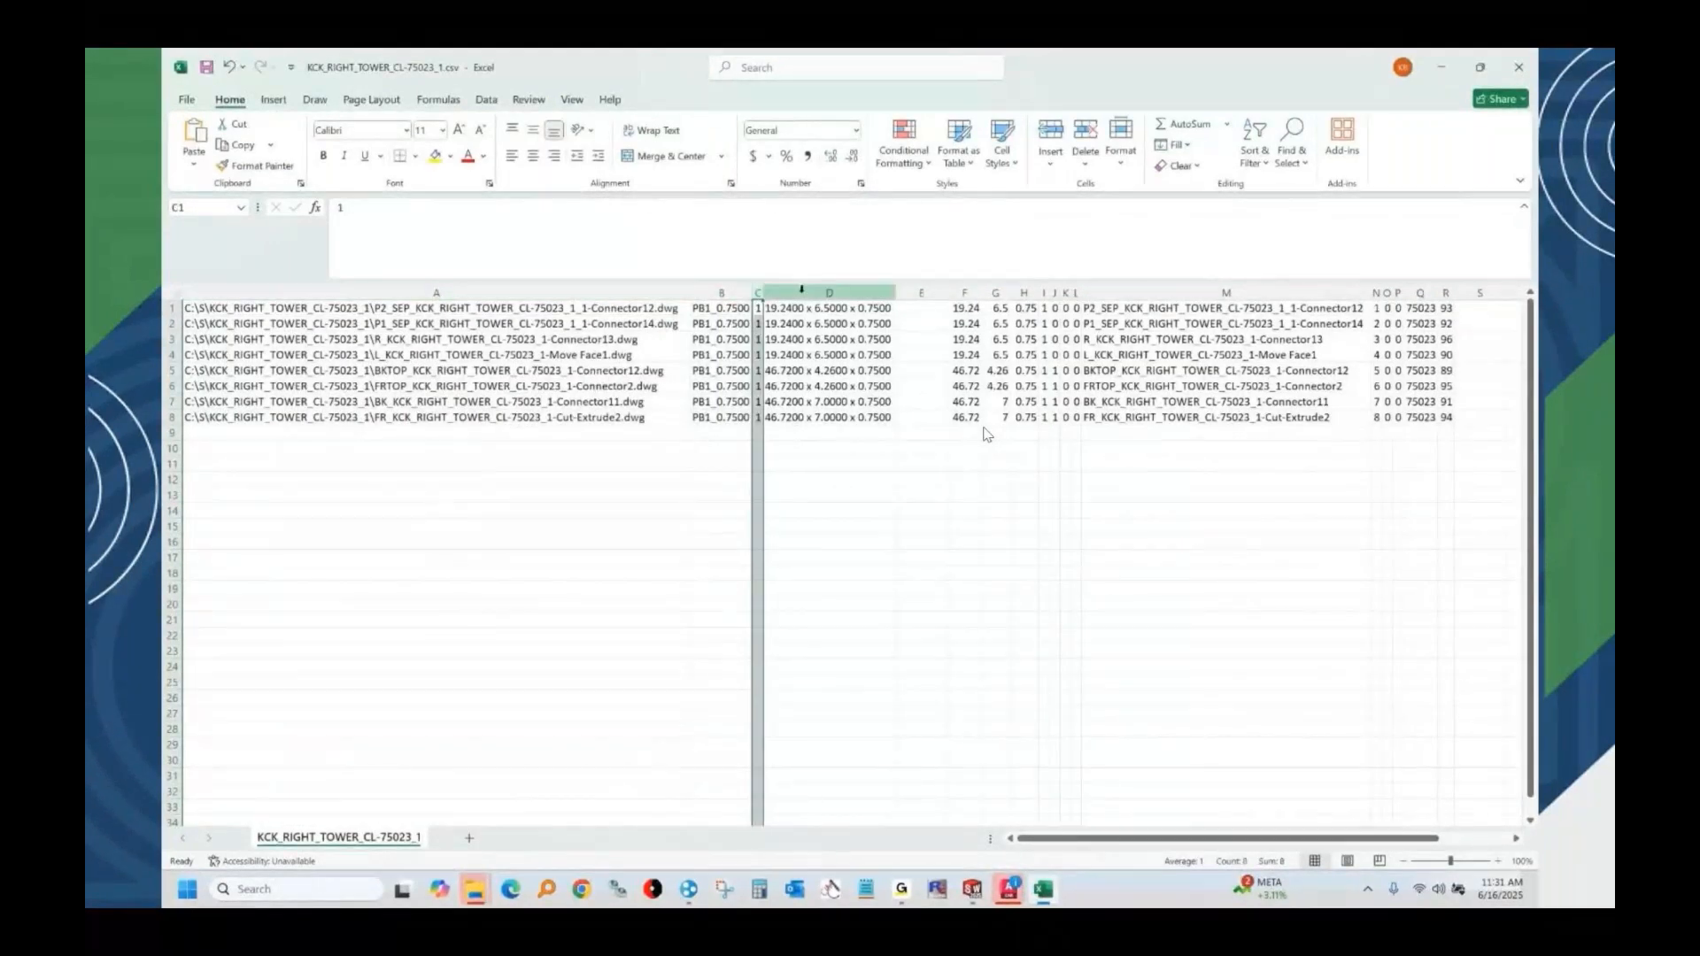
pyautogui.click(844, 293)
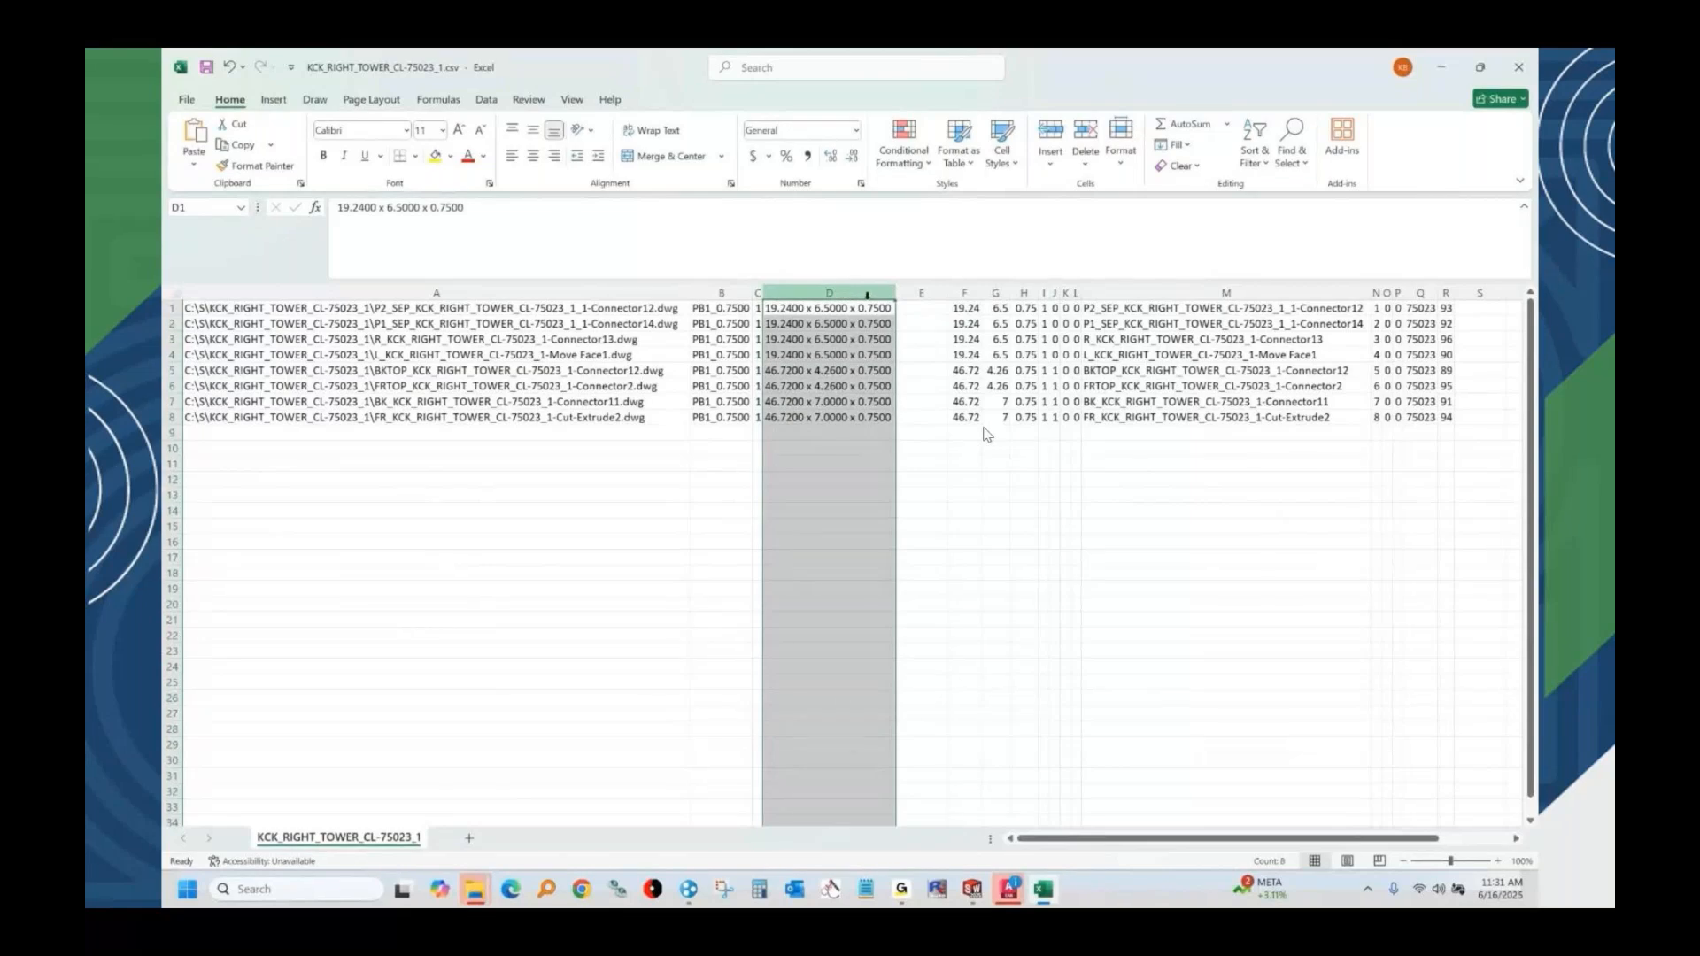
pyautogui.moveTo(964, 294); pyautogui.dragTo(1019, 295)
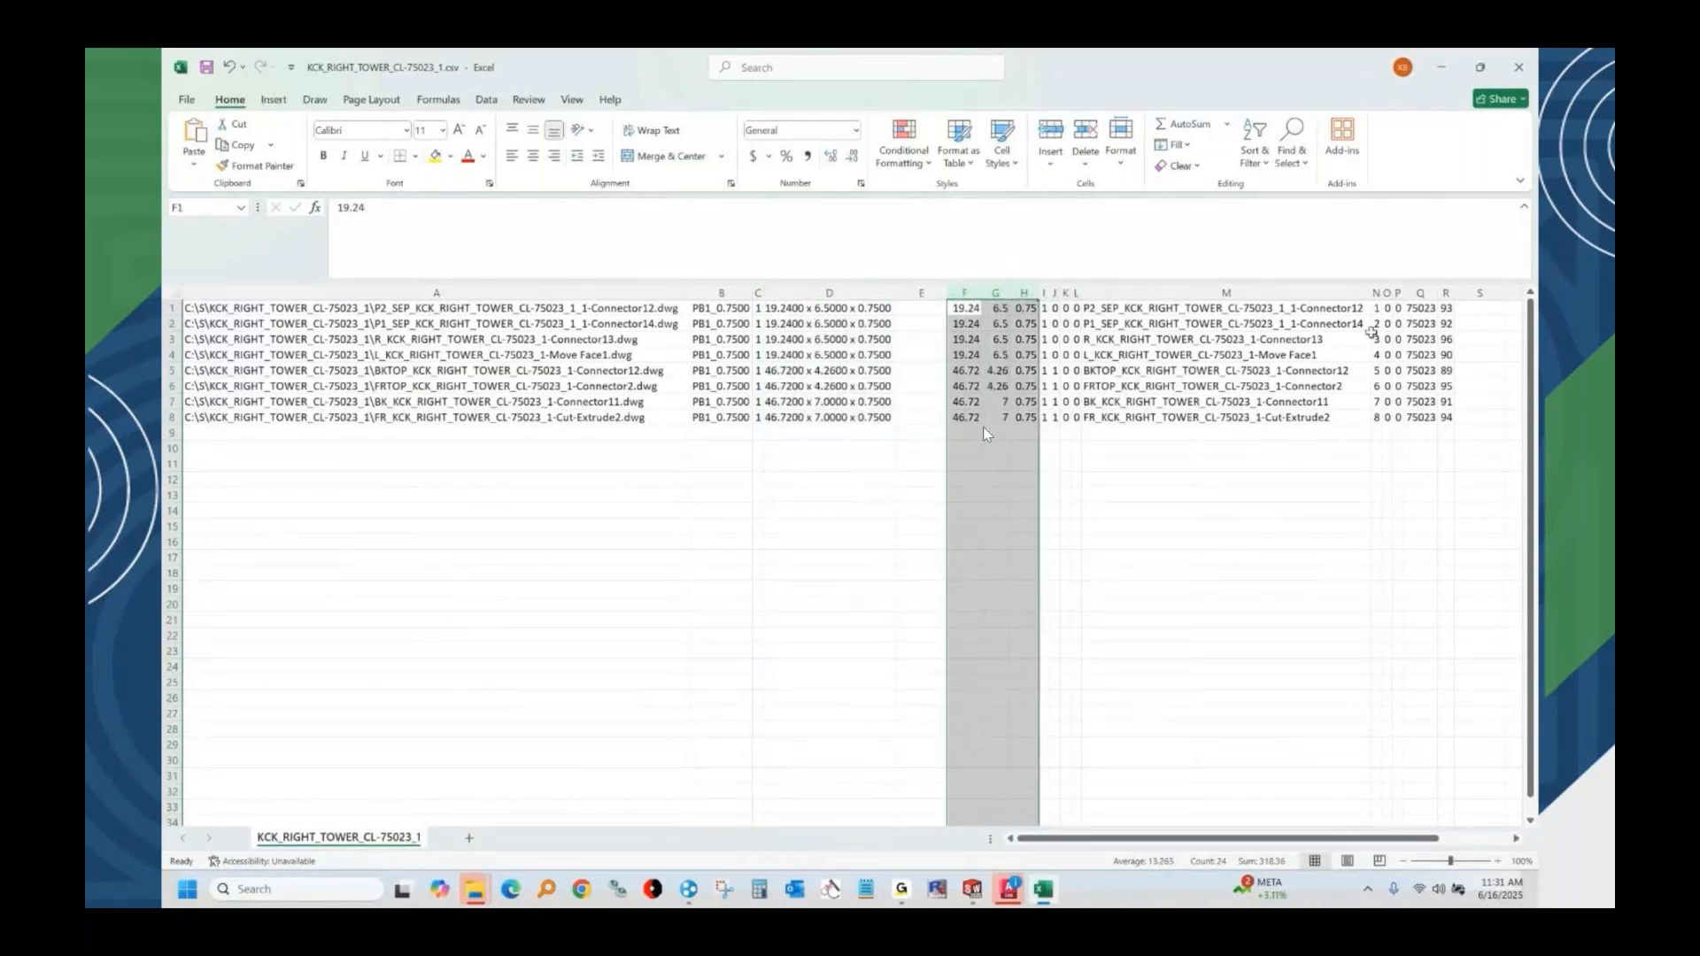
pyautogui.click(1480, 294)
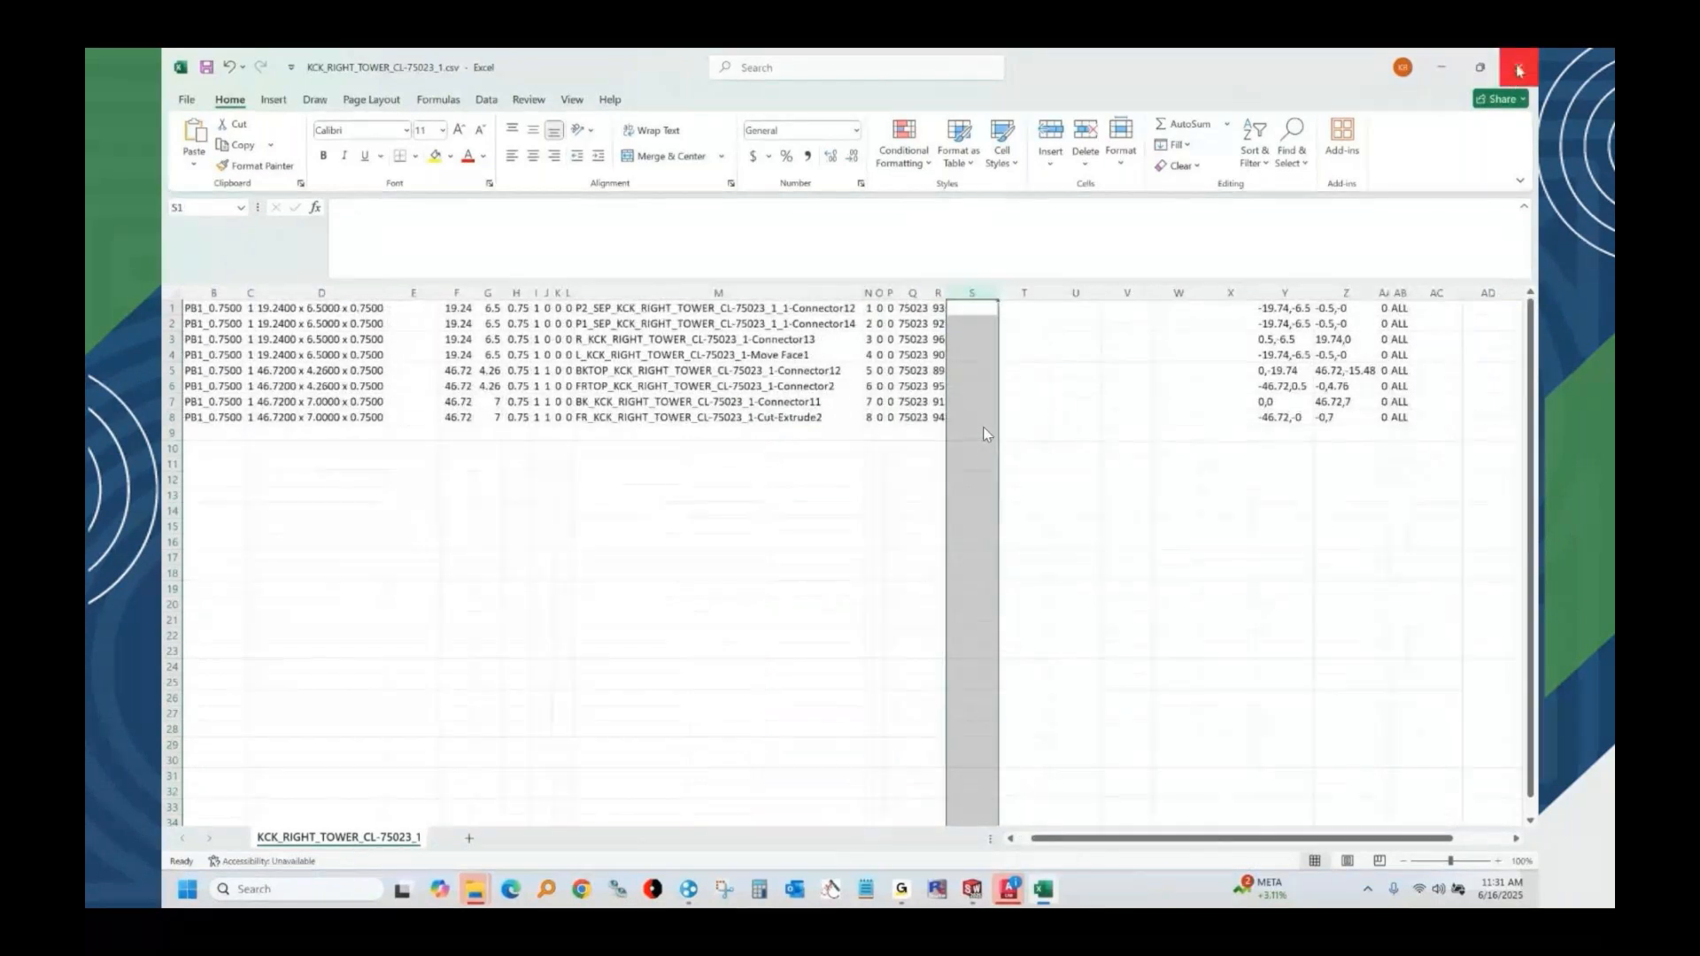
pyautogui.click(1520, 69)
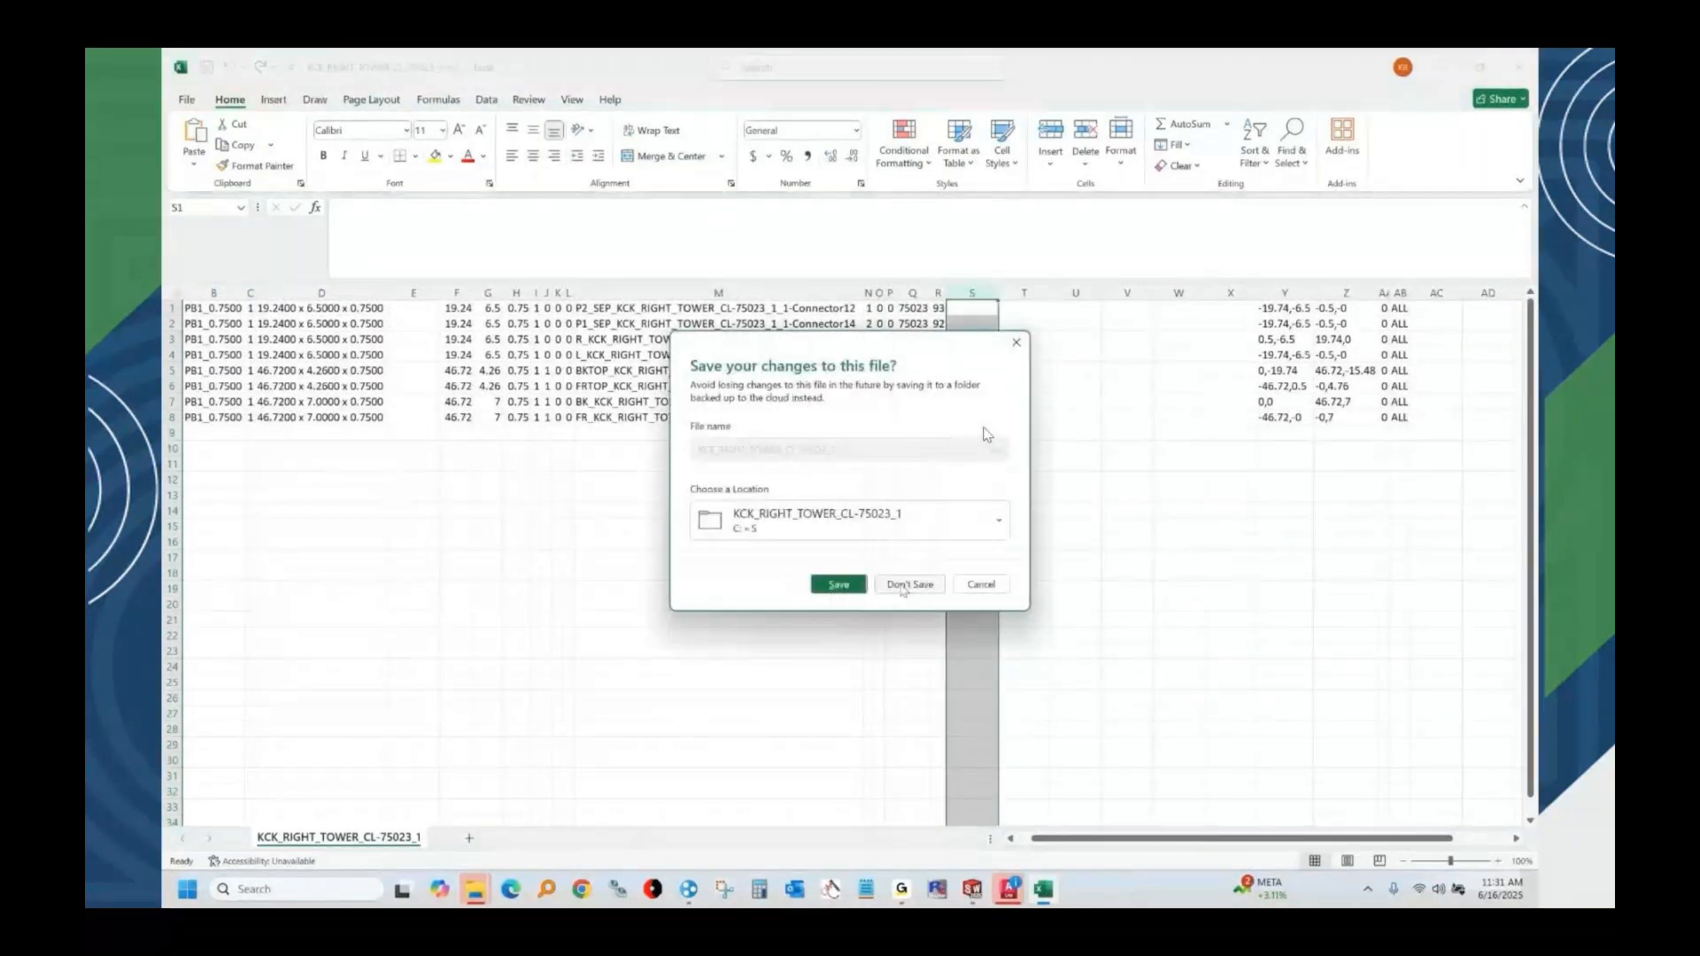
pyautogui.click(911, 581)
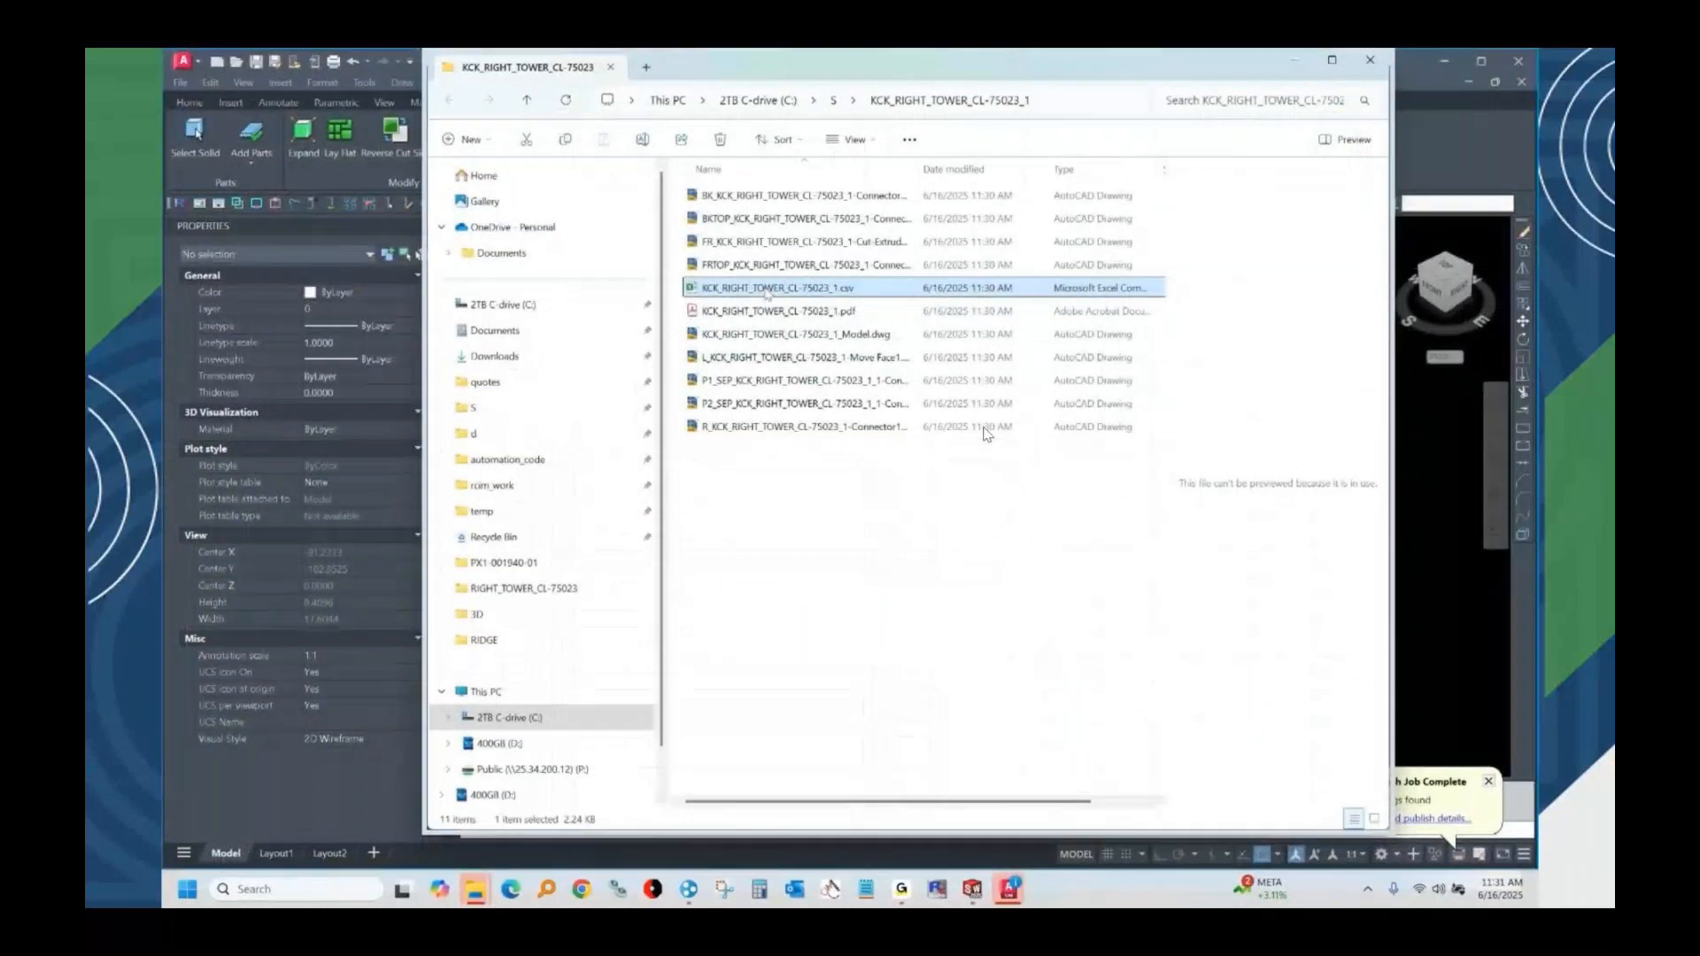
# Show the Cut with Router-CIM Automation Suite option for the exported CSV file and return to the AutoCAD drawing.
pyautogui.rightClick(767, 295)
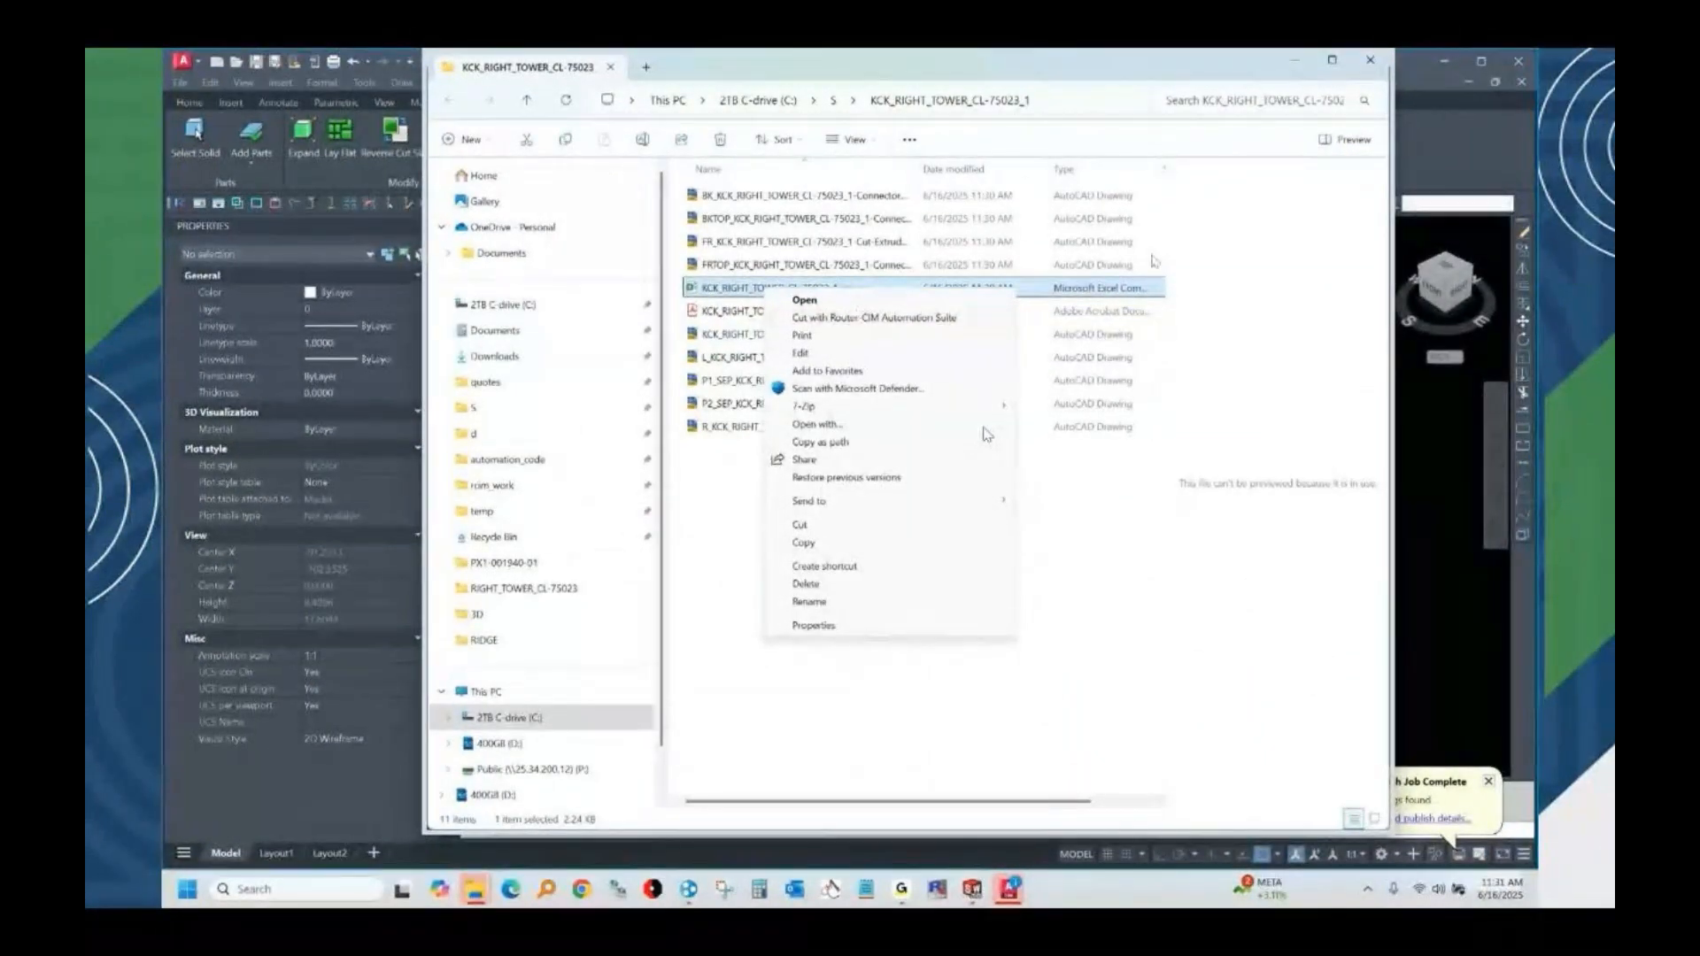
pyautogui.click(859, 319)
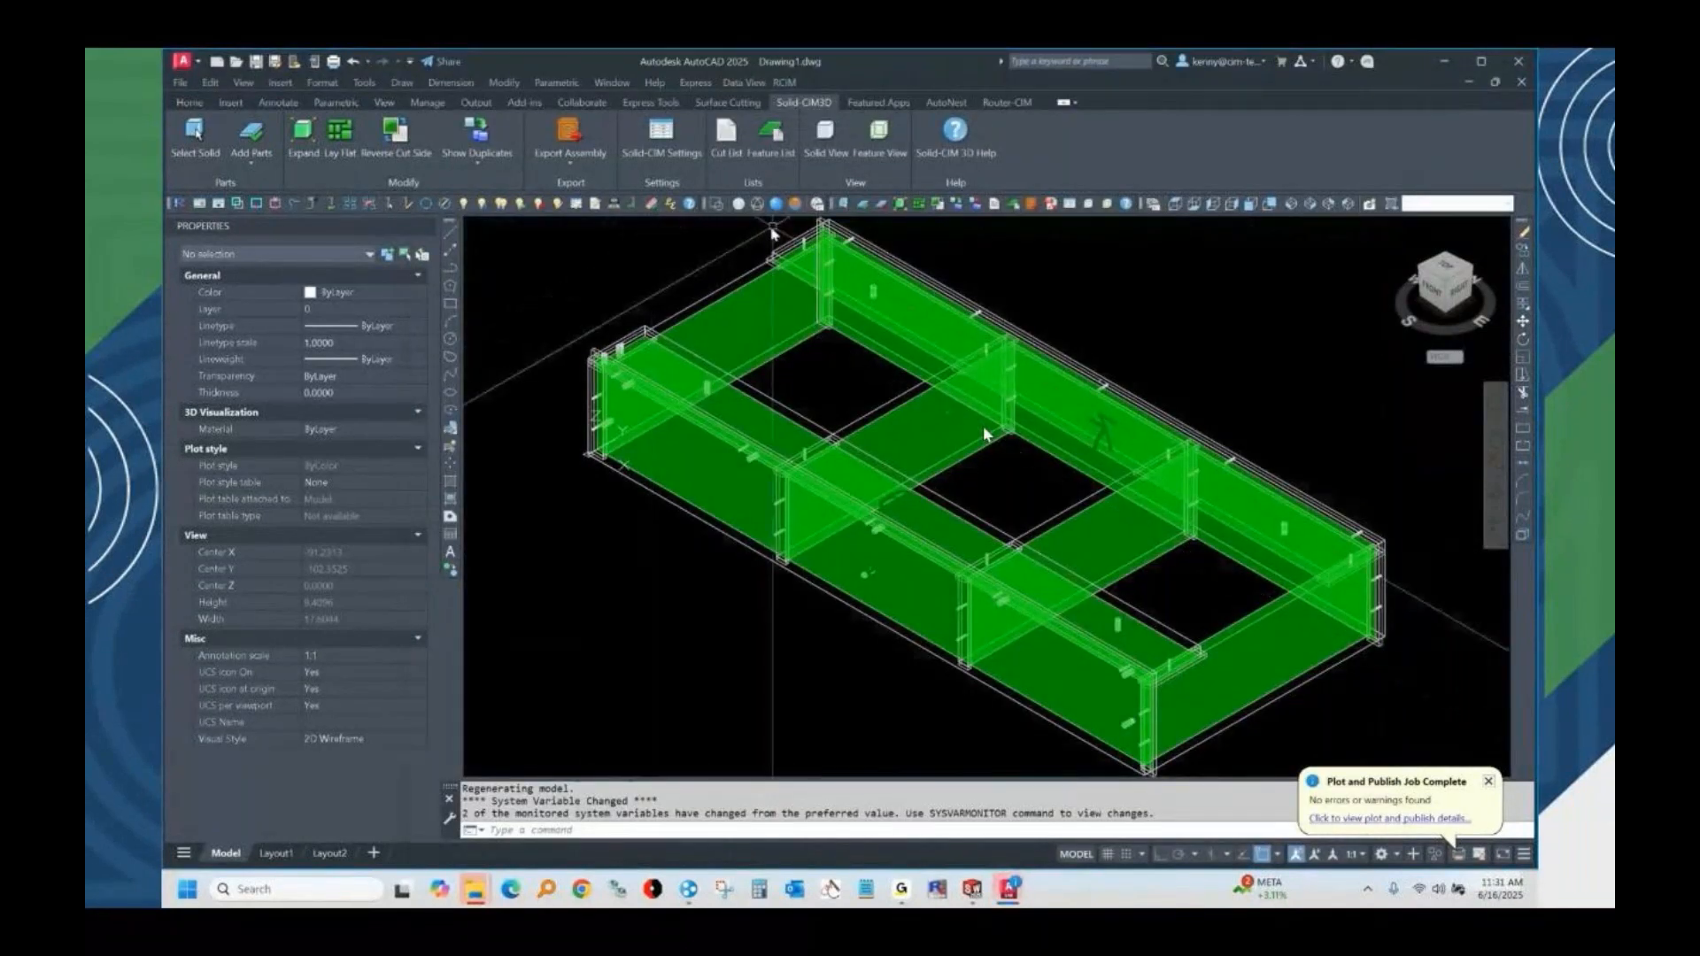
# Shade the assembly with the Conceptual visual style and expand its parts away from each other using the Drag option.
pyautogui.click(795, 206)
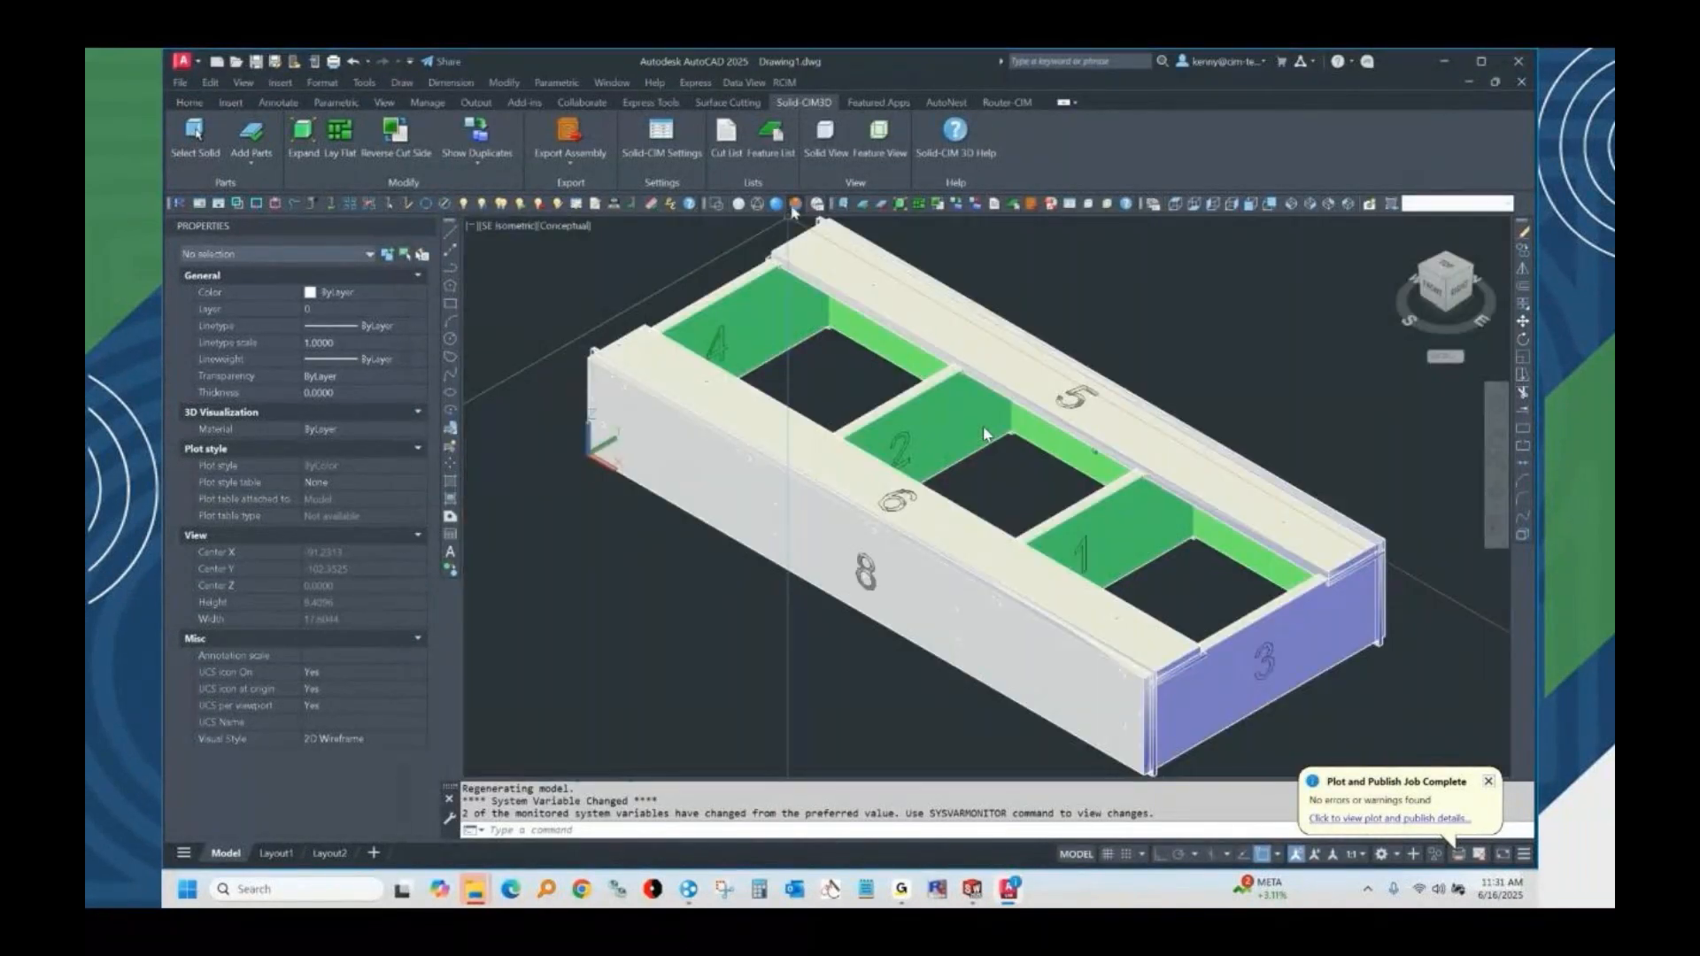
pyautogui.click(302, 138)
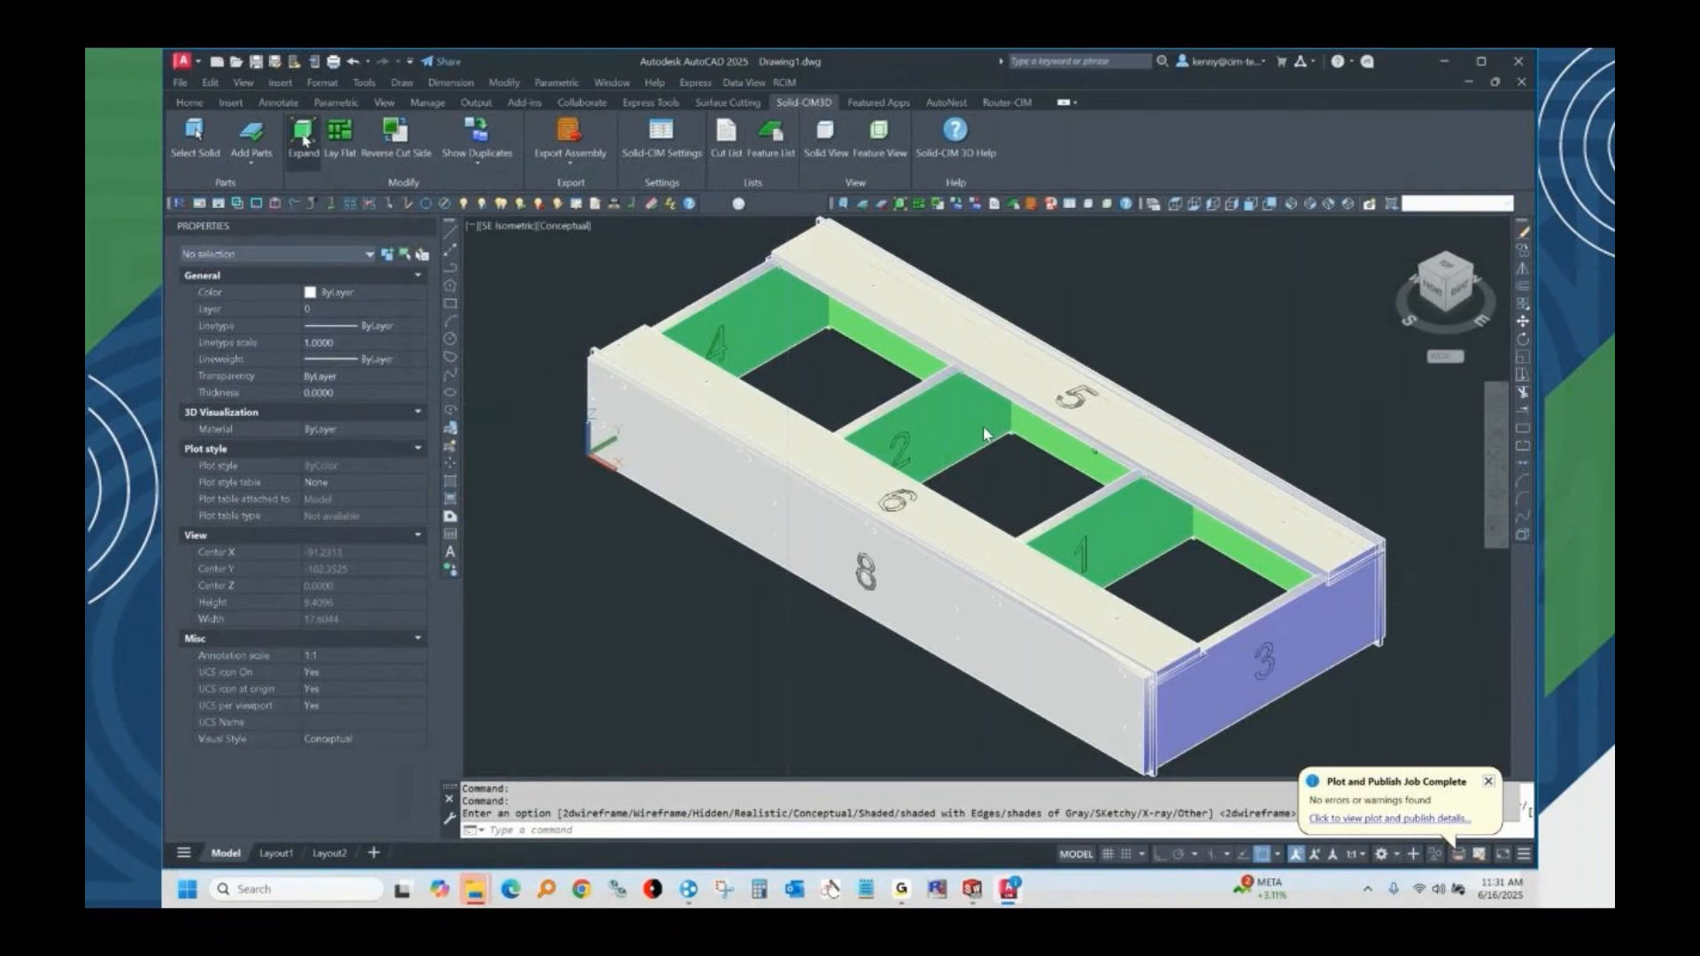
pyautogui.press('Escape')
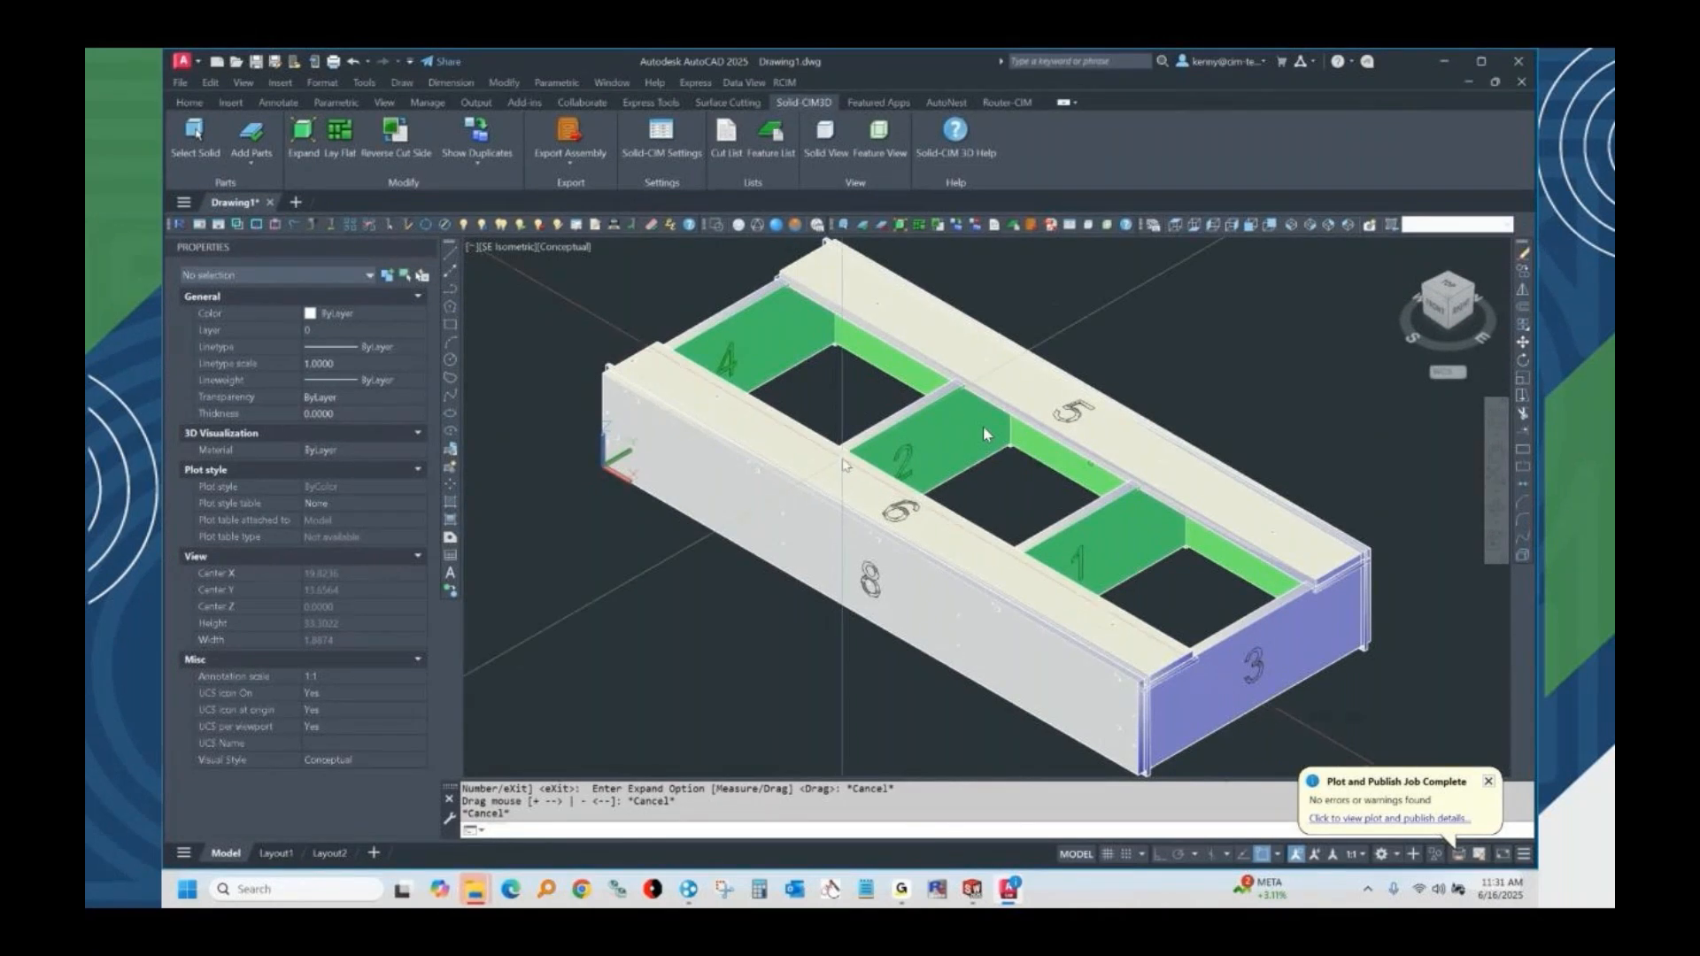
pyautogui.click(301, 135)
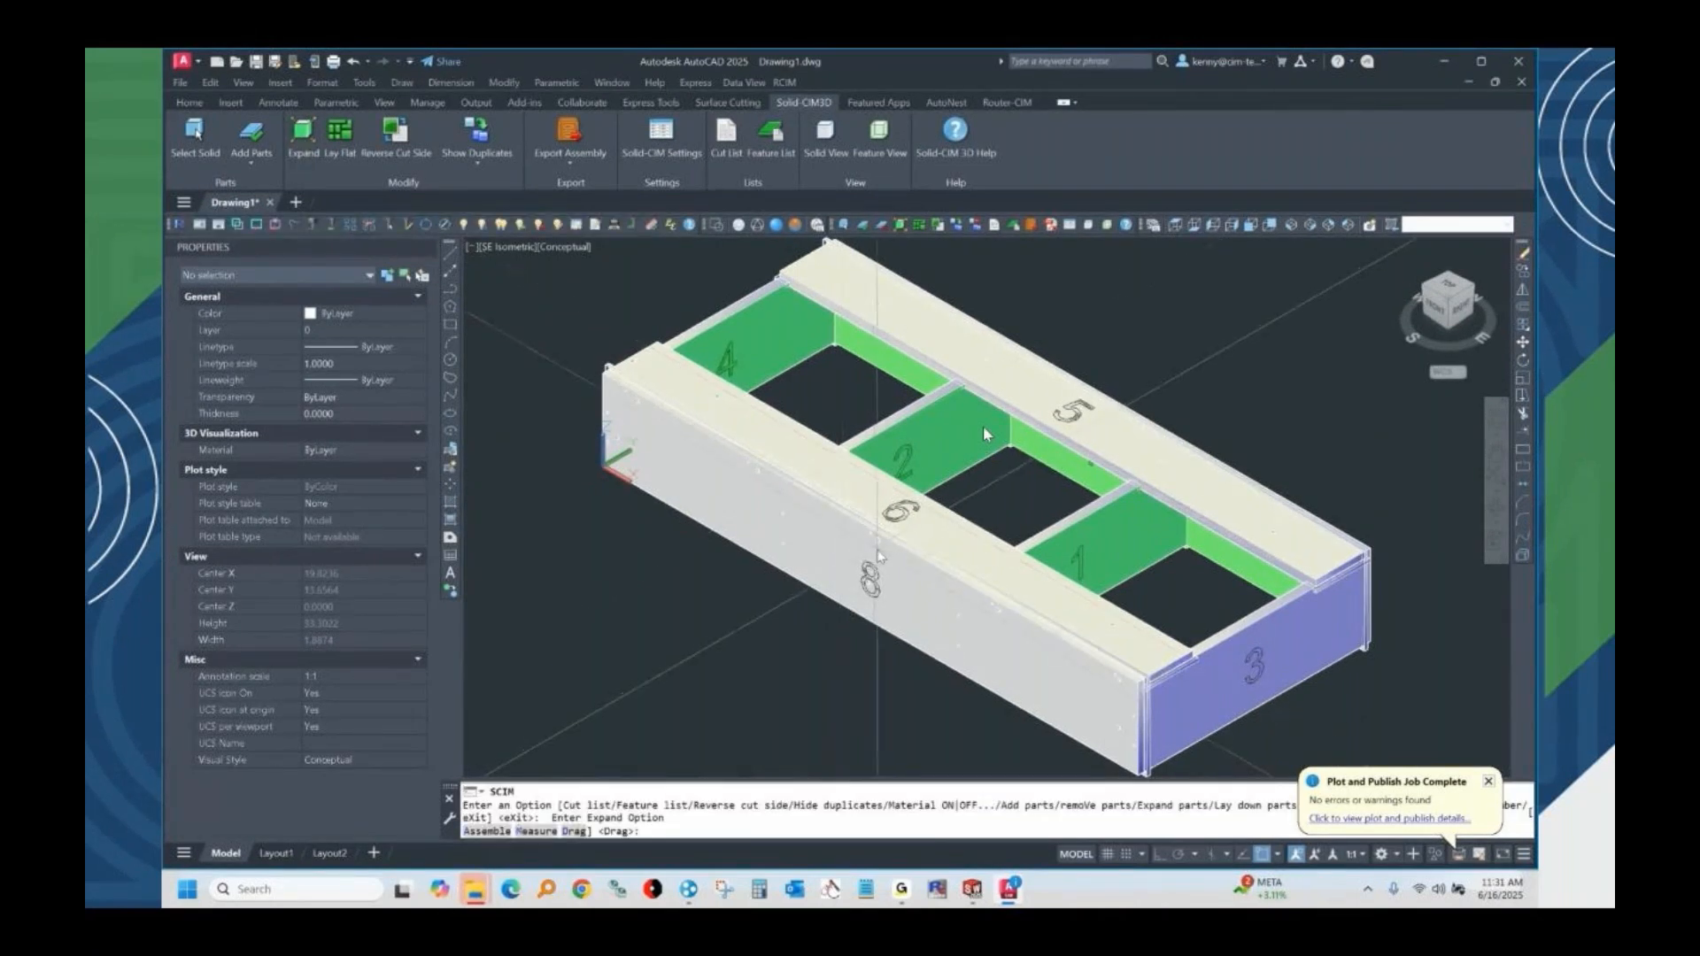
pyautogui.press('Return')
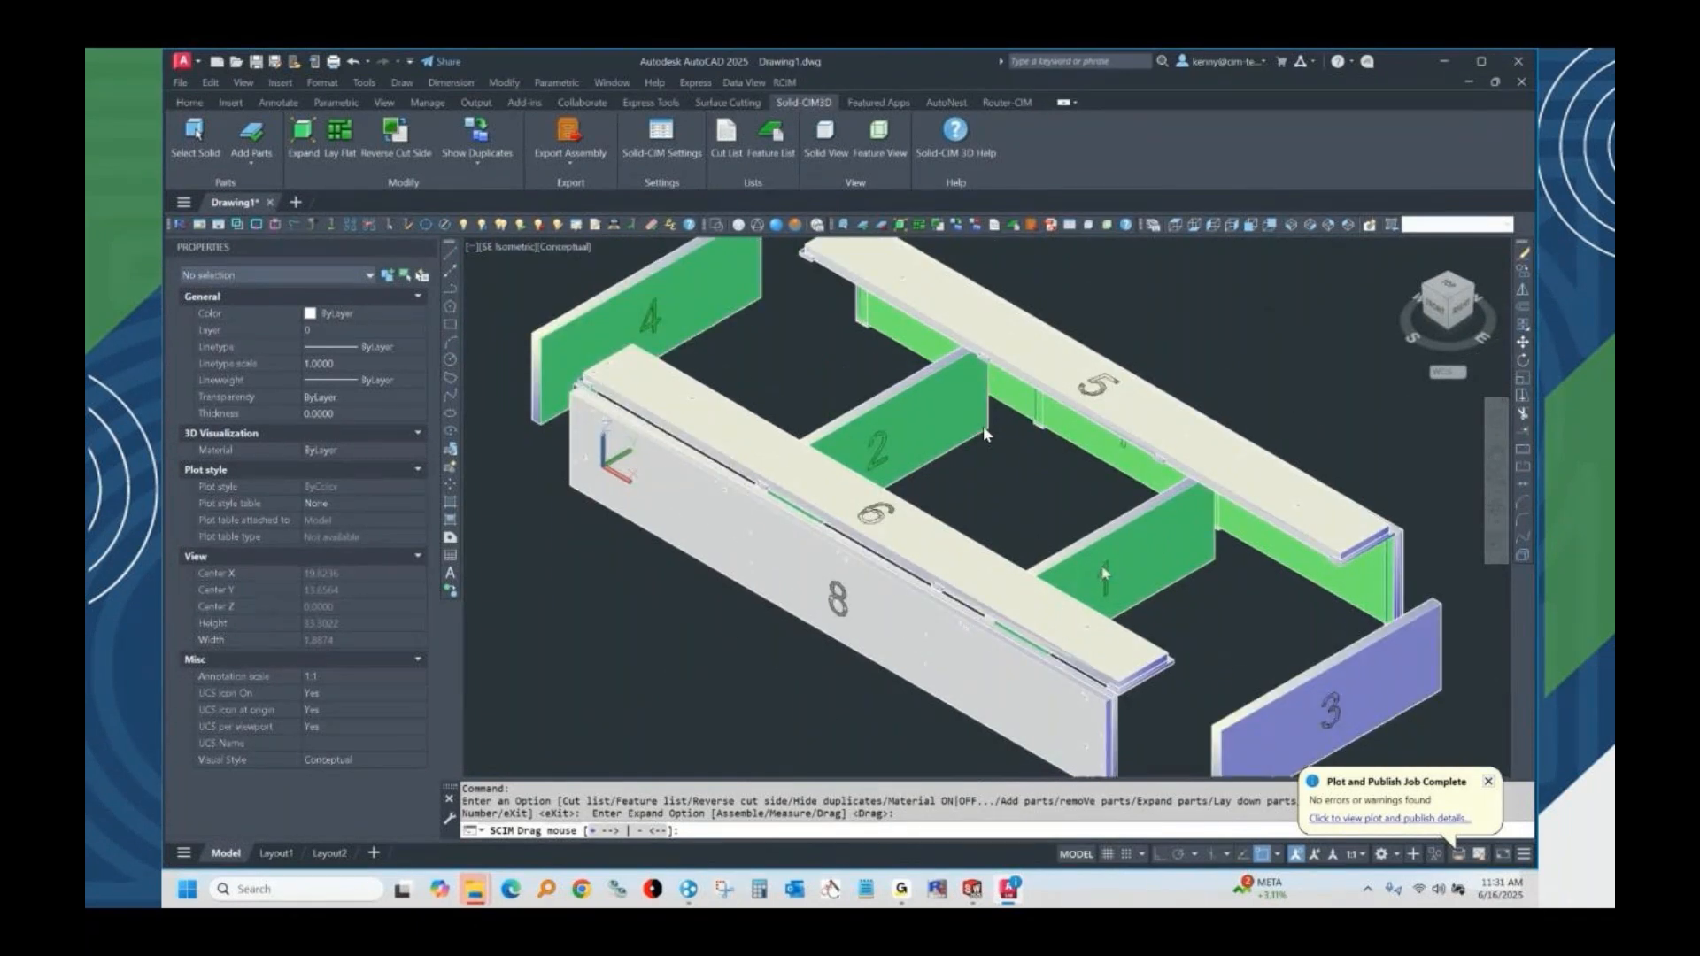
pyautogui.press('Escape')
pyautogui.press('Escape')
pyautogui.press('Escape')
pyautogui.moveTo(1246, 561); pyautogui.dragTo(1158, 496, button='middle')
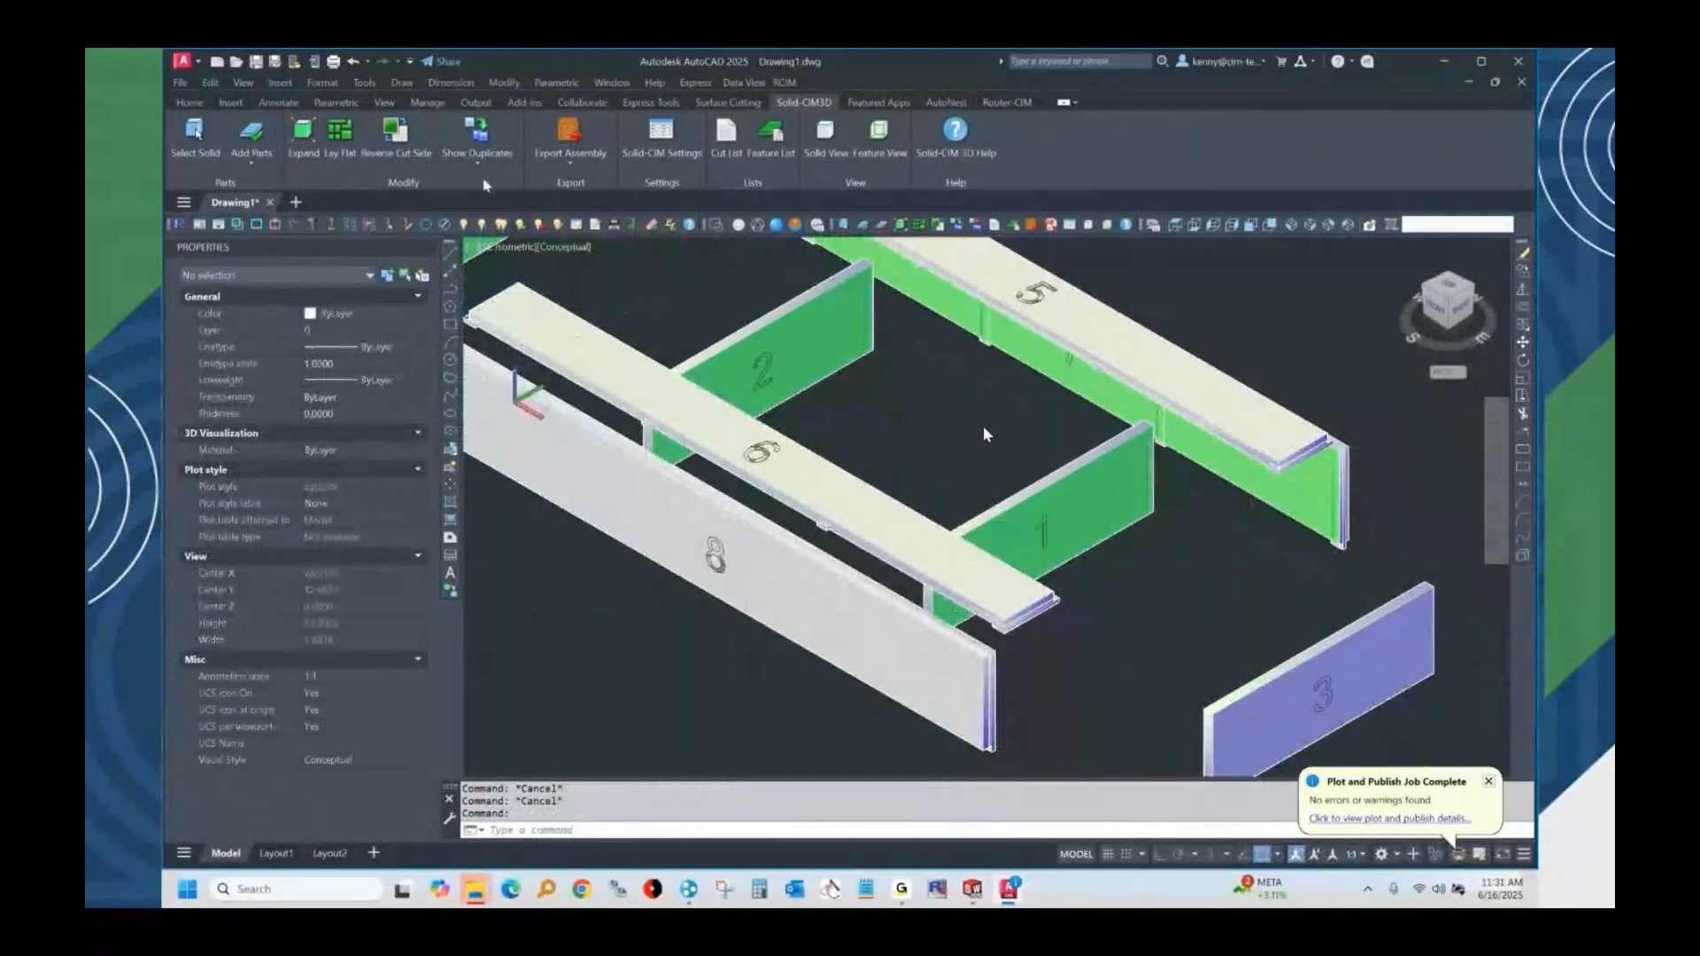
# Lay all the assembly parts flat and show them in the SE Isometric view.
pyautogui.click(339, 135)
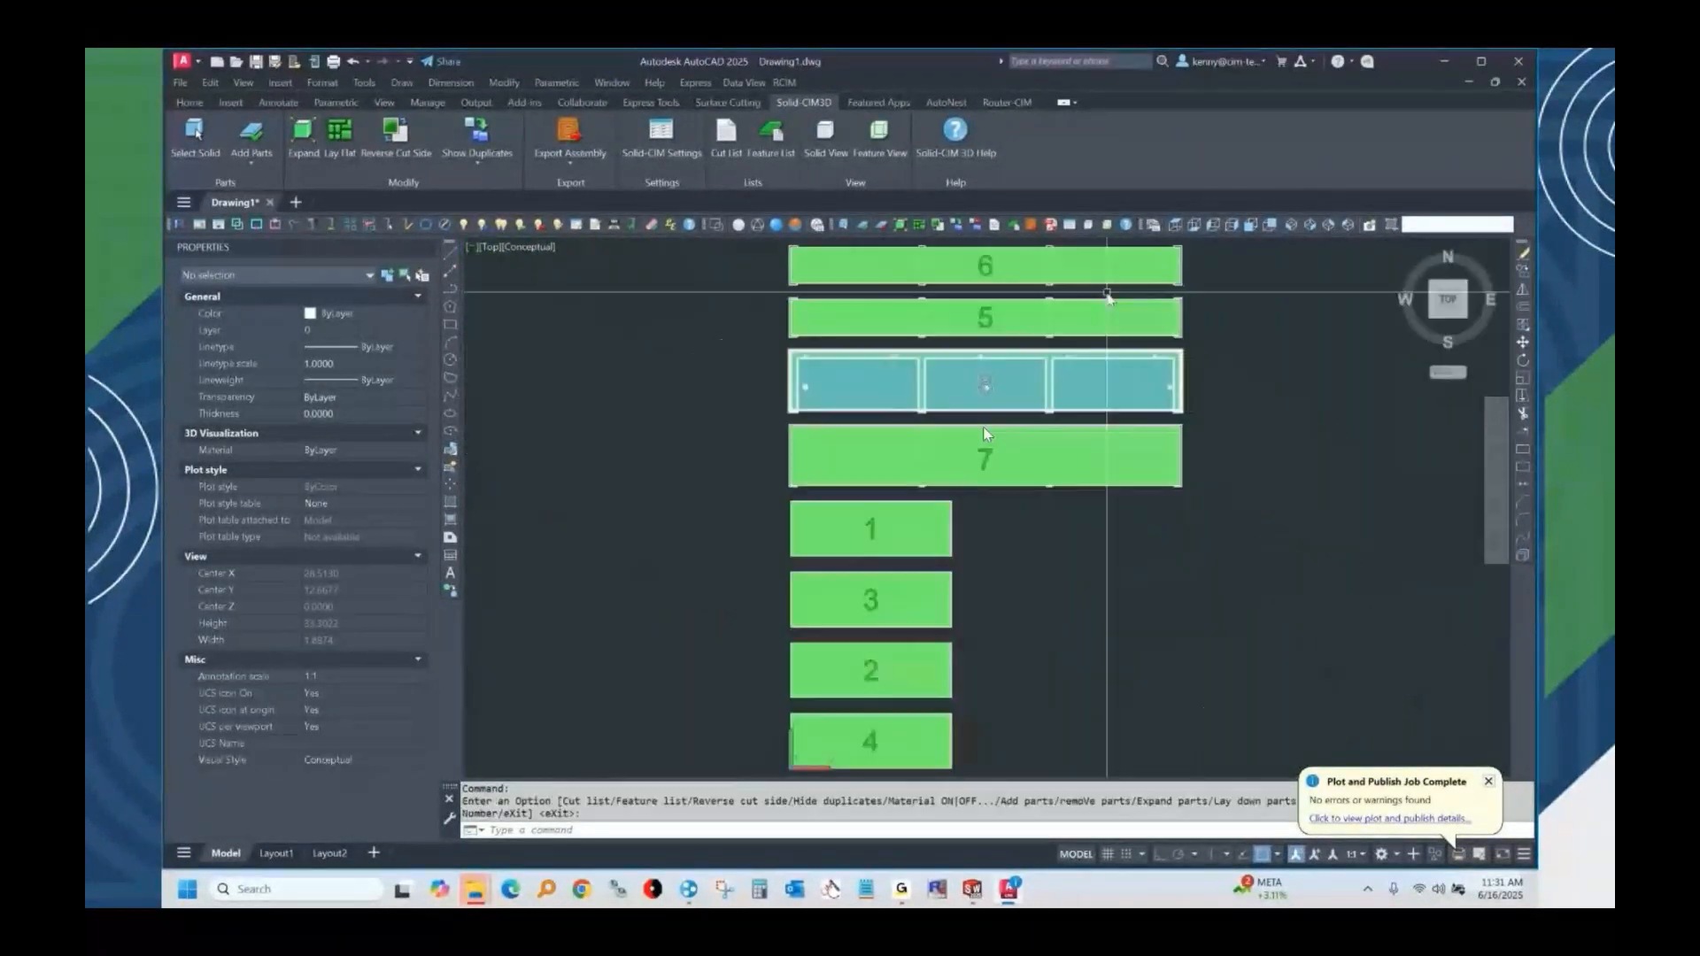
pyautogui.click(1311, 225)
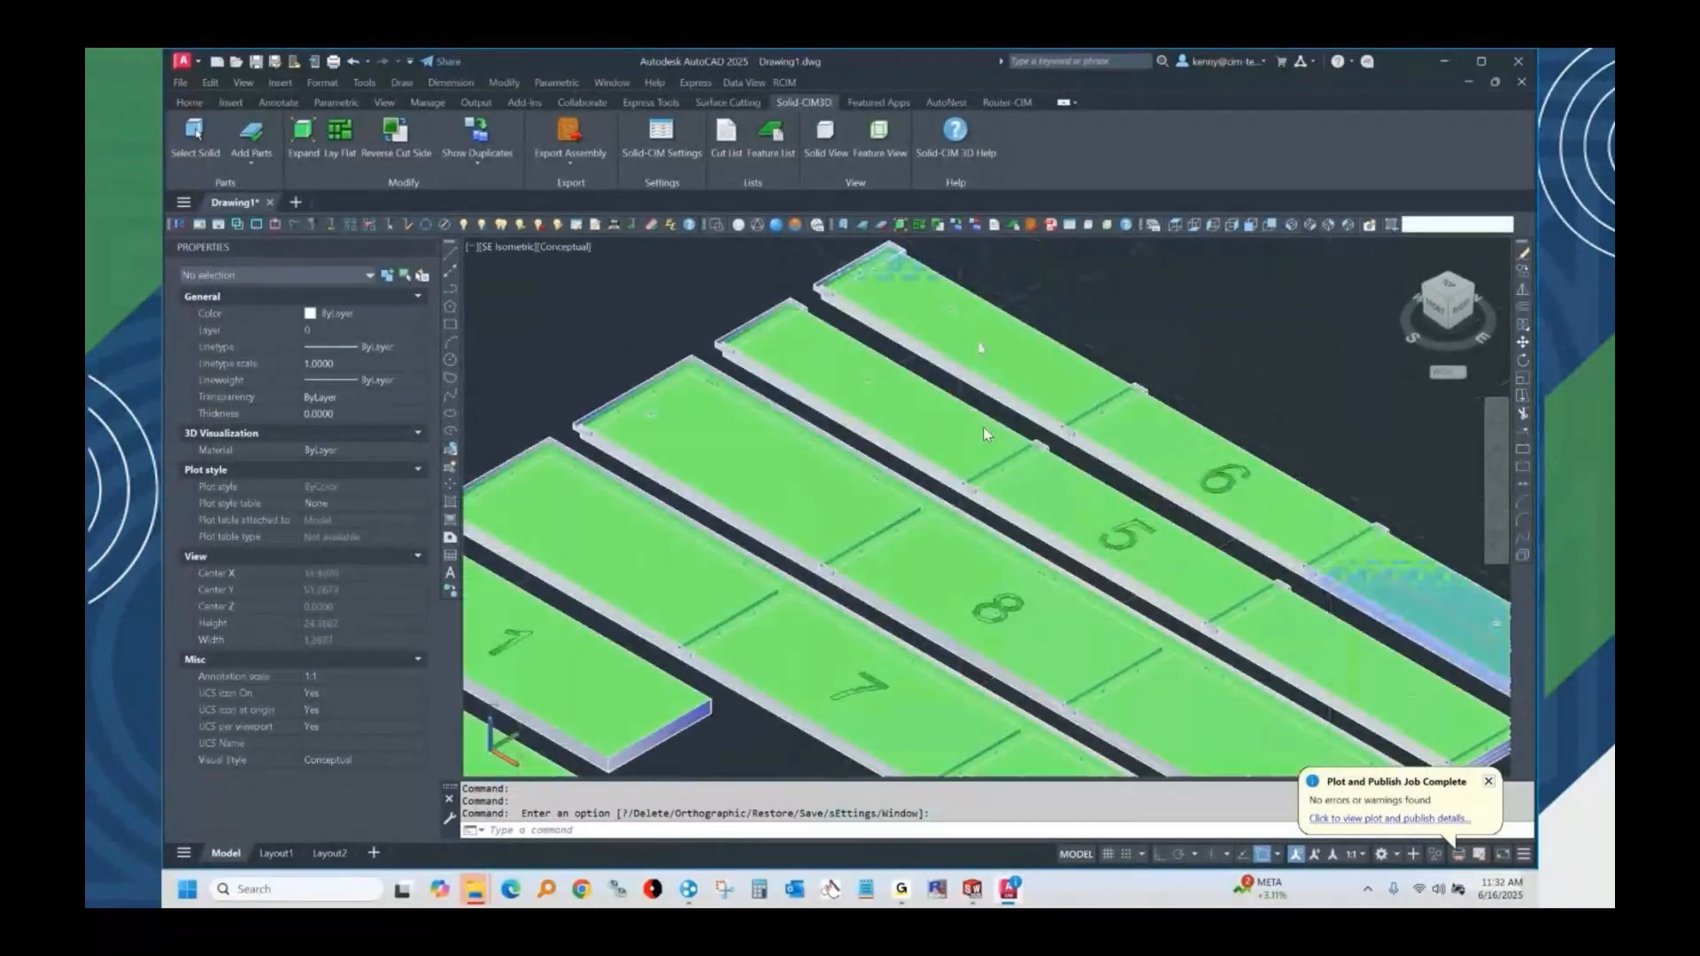
# Inspect the layer and thickness properties of the pocket polyline at the end of part 5.
pyautogui.scroll(4, 740, 288)
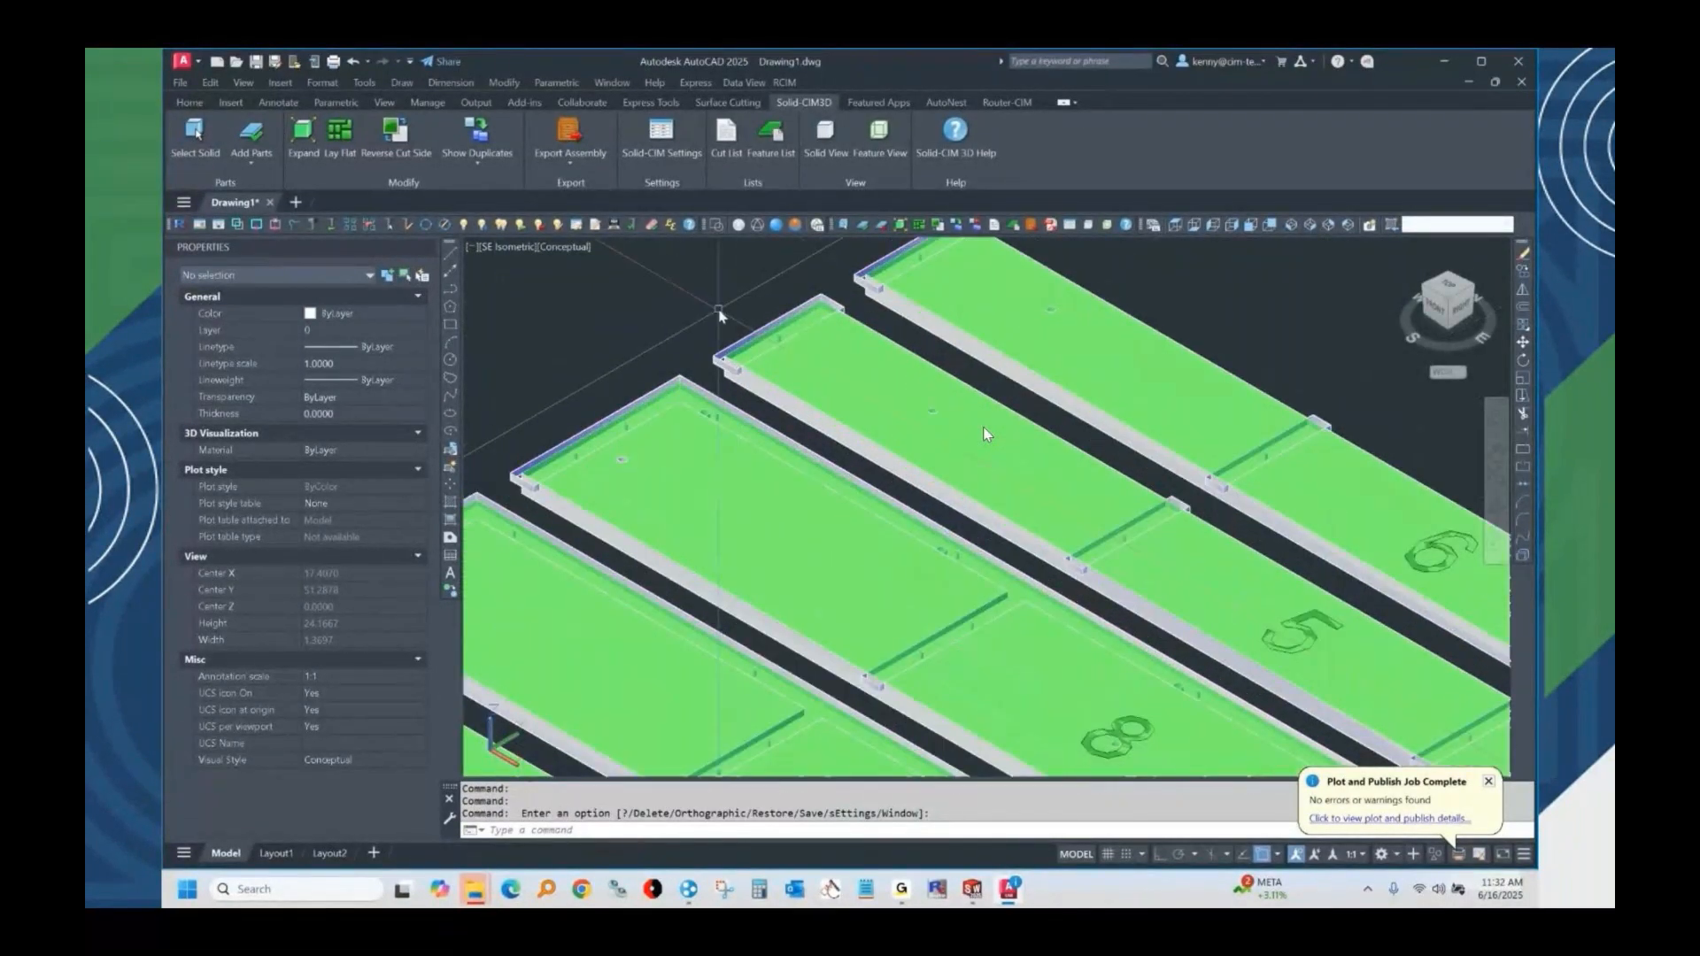
pyautogui.scroll(2, 693, 372)
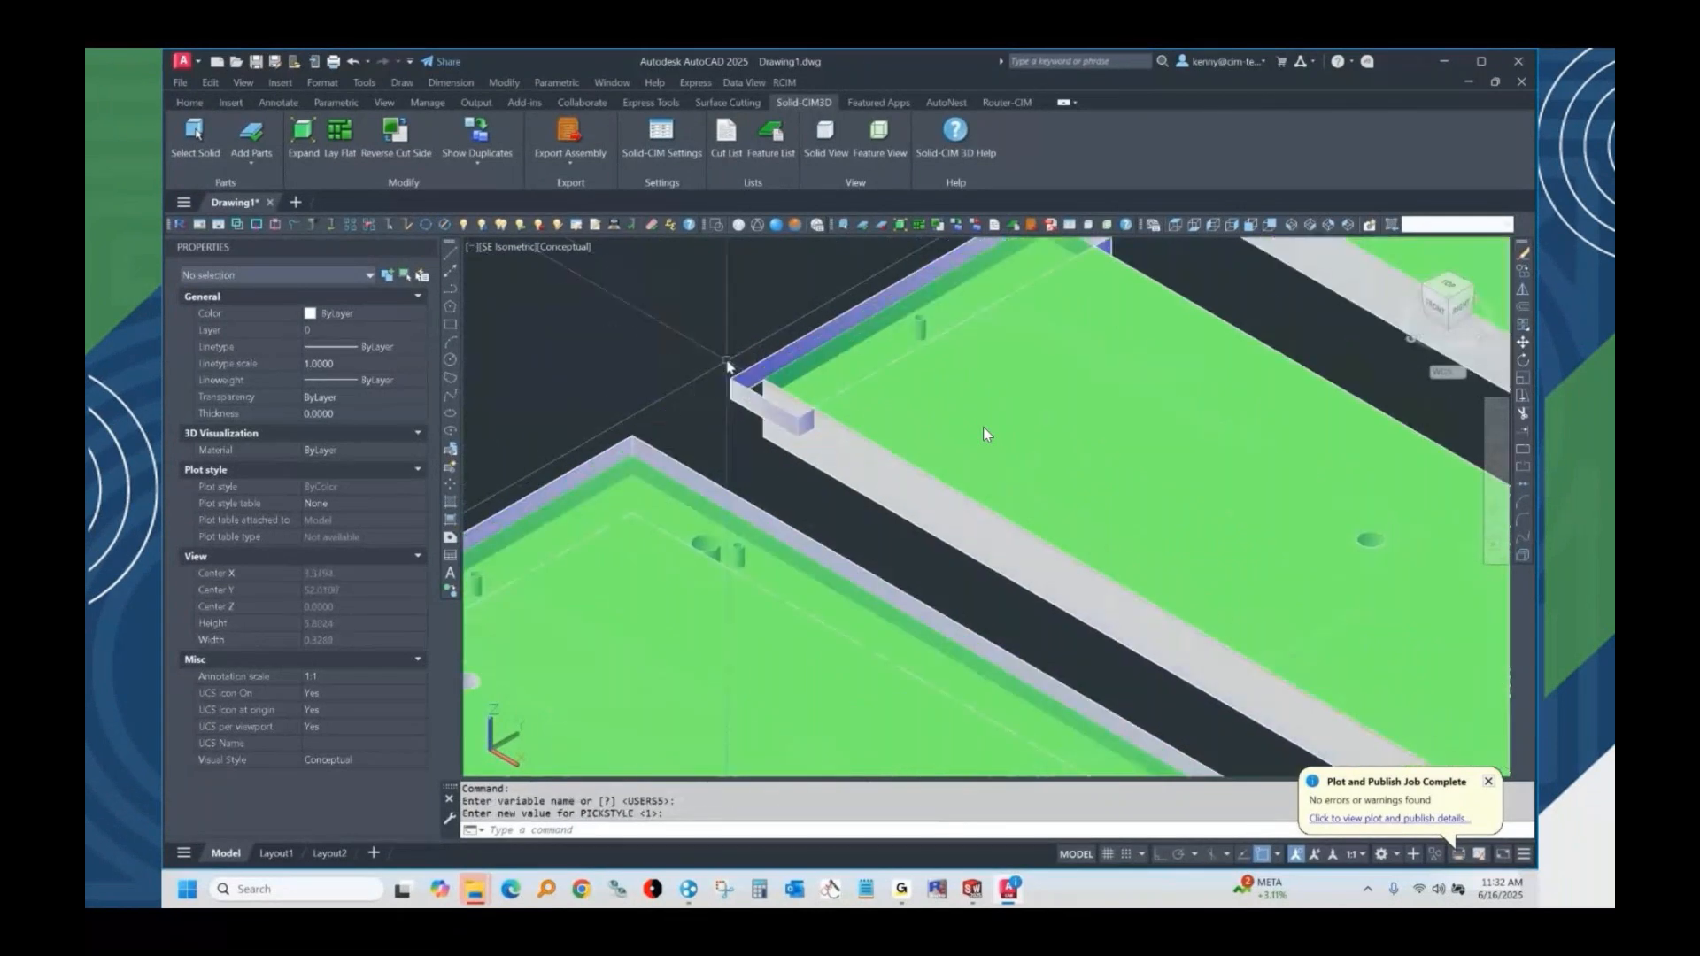
pyautogui.click(749, 383)
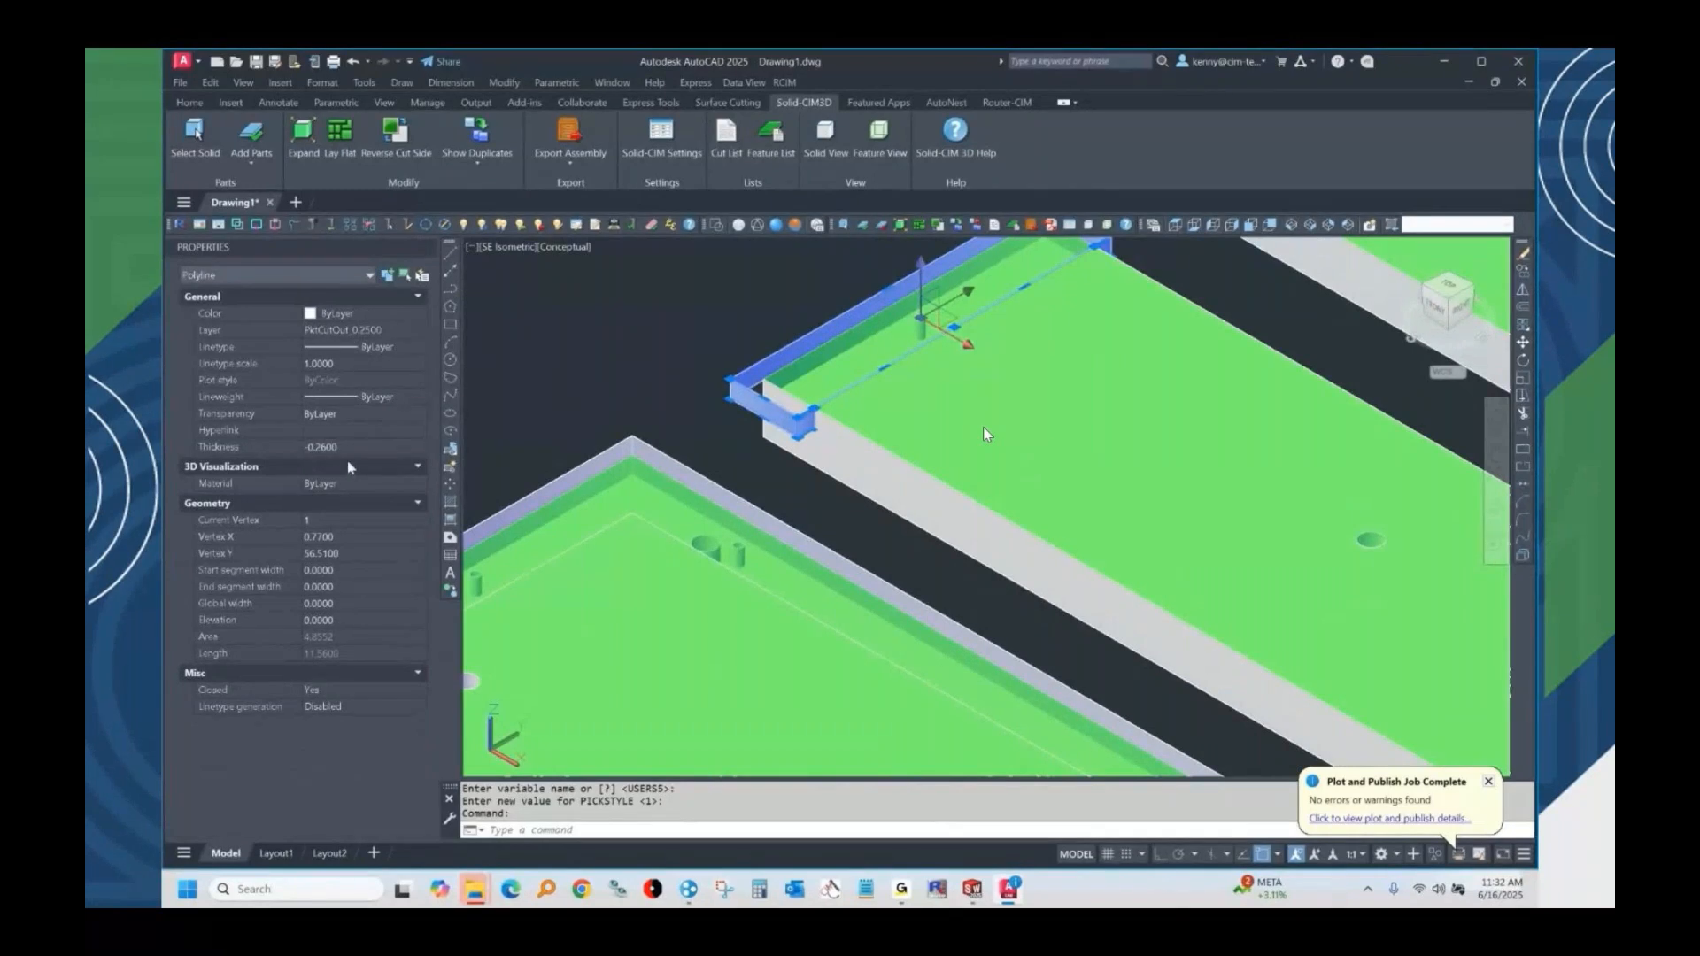
pyautogui.press('Escape')
pyautogui.scroll(-3, 837, 540)
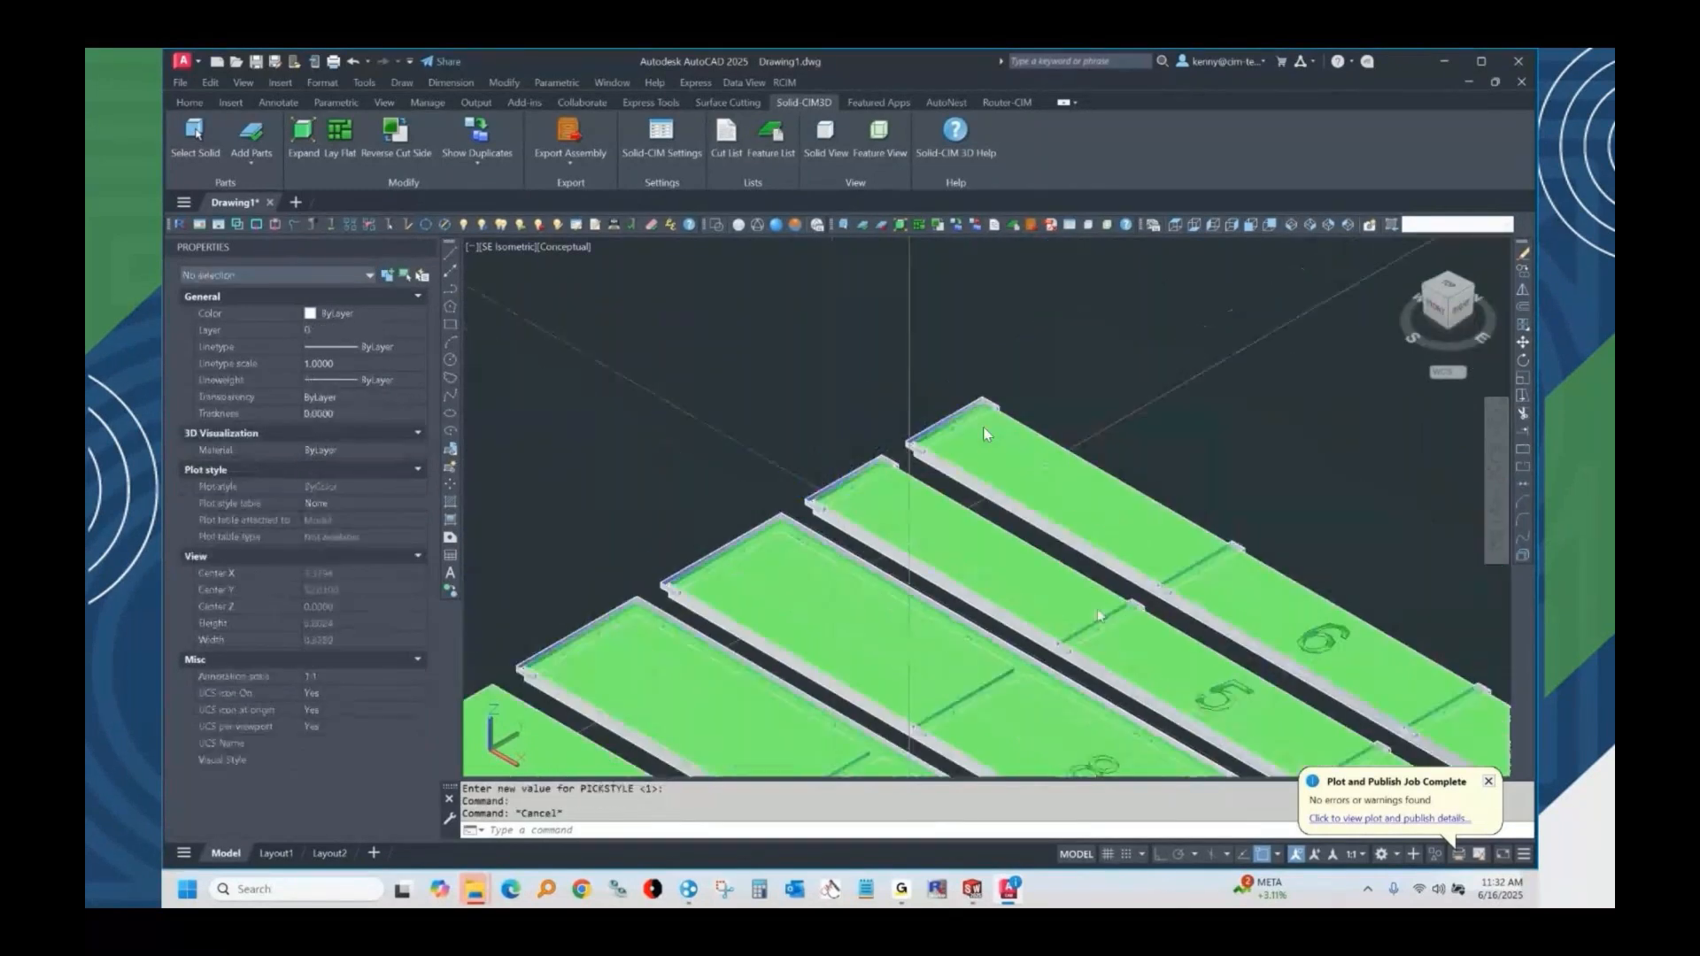
# Inspect the layer and thickness properties of the pocket polyline along the end and long edge of part 7.
pyautogui.moveTo(1164, 632); pyautogui.dragTo(1010, 406, button='middle')
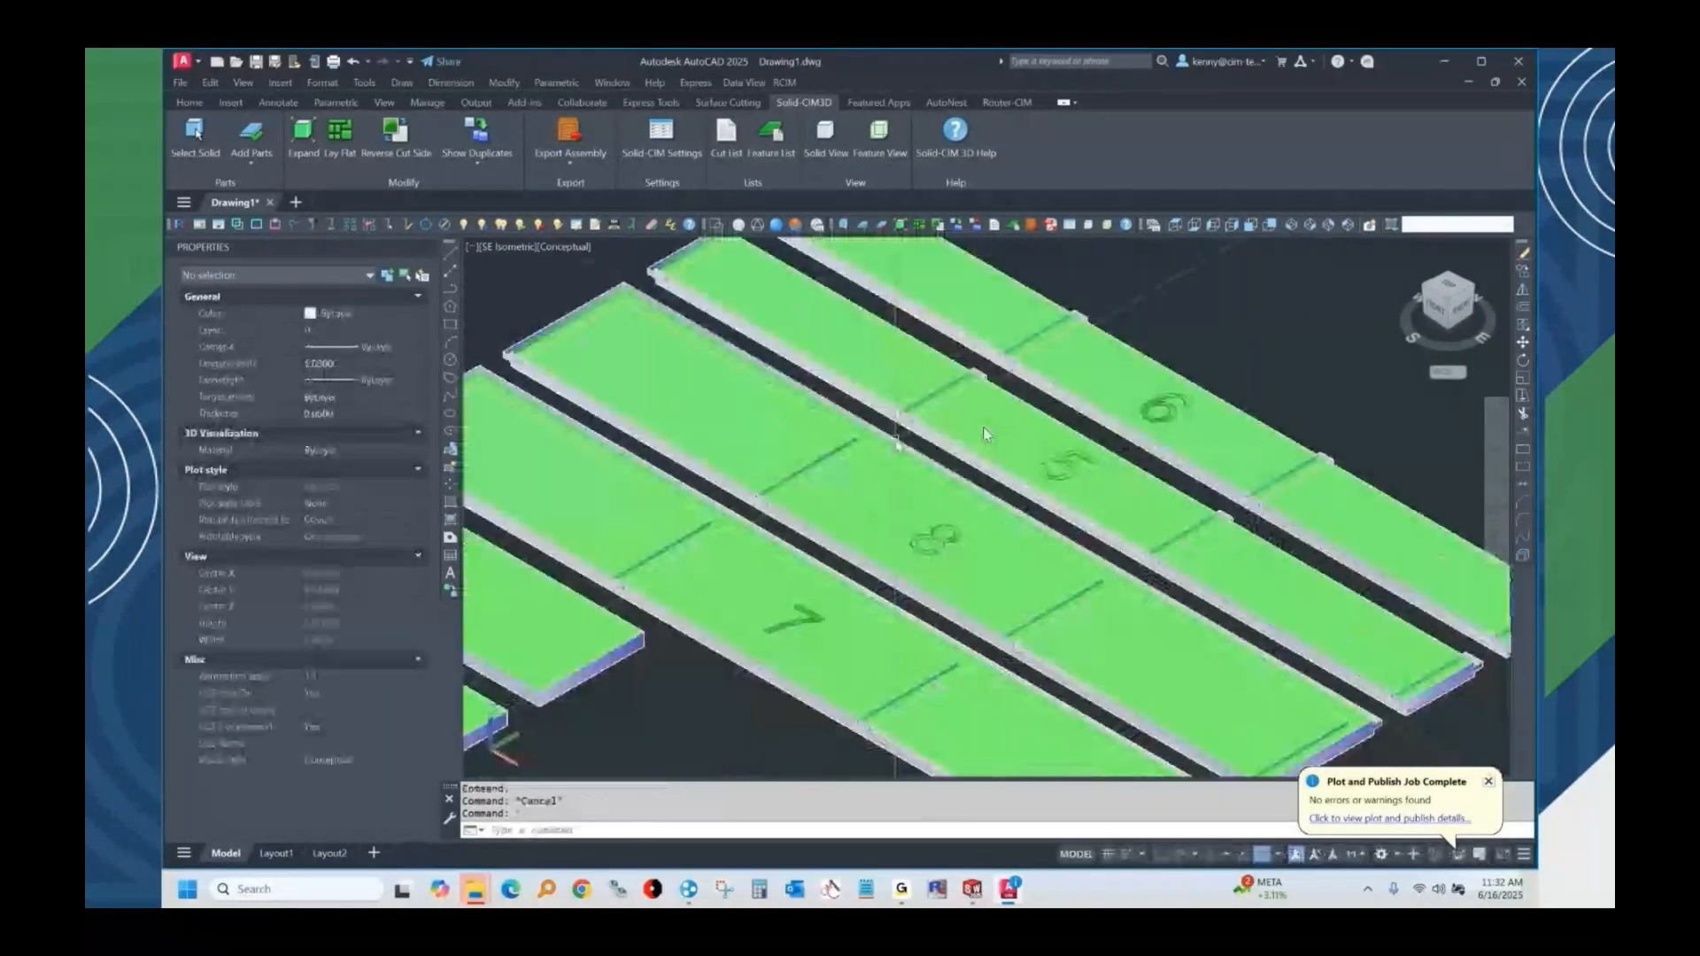
pyautogui.moveTo(912, 433); pyautogui.dragTo(1282, 440, button='middle')
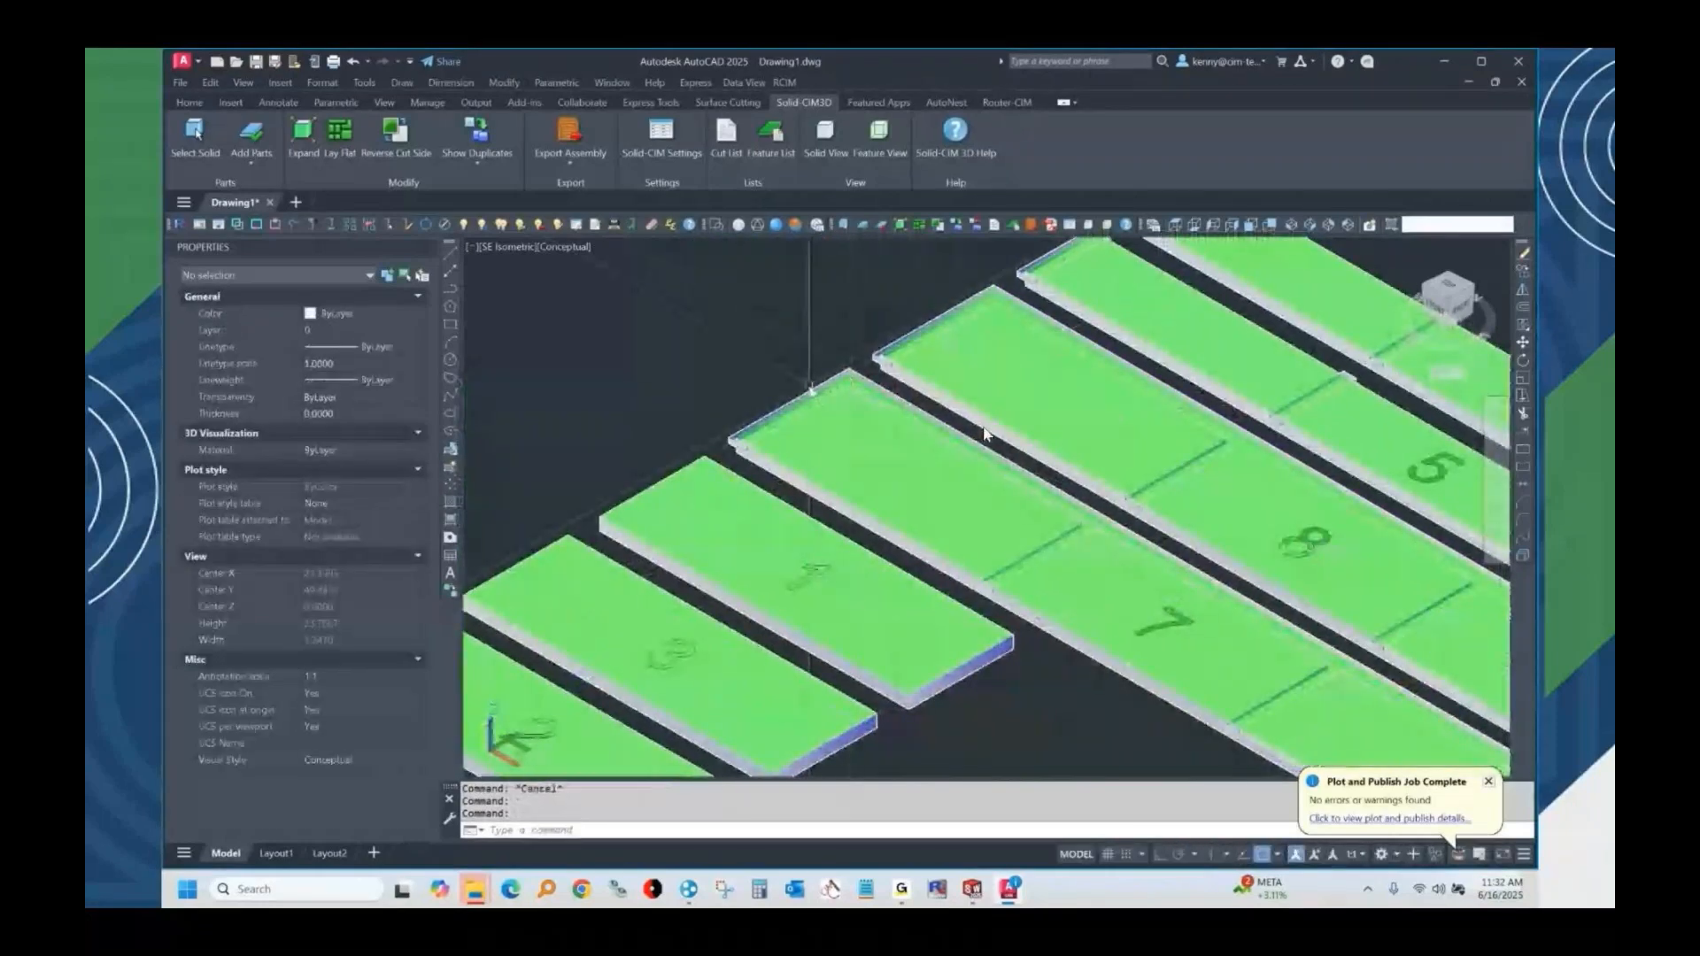
pyautogui.click(984, 434)
pyautogui.scroll(5, 985, 434)
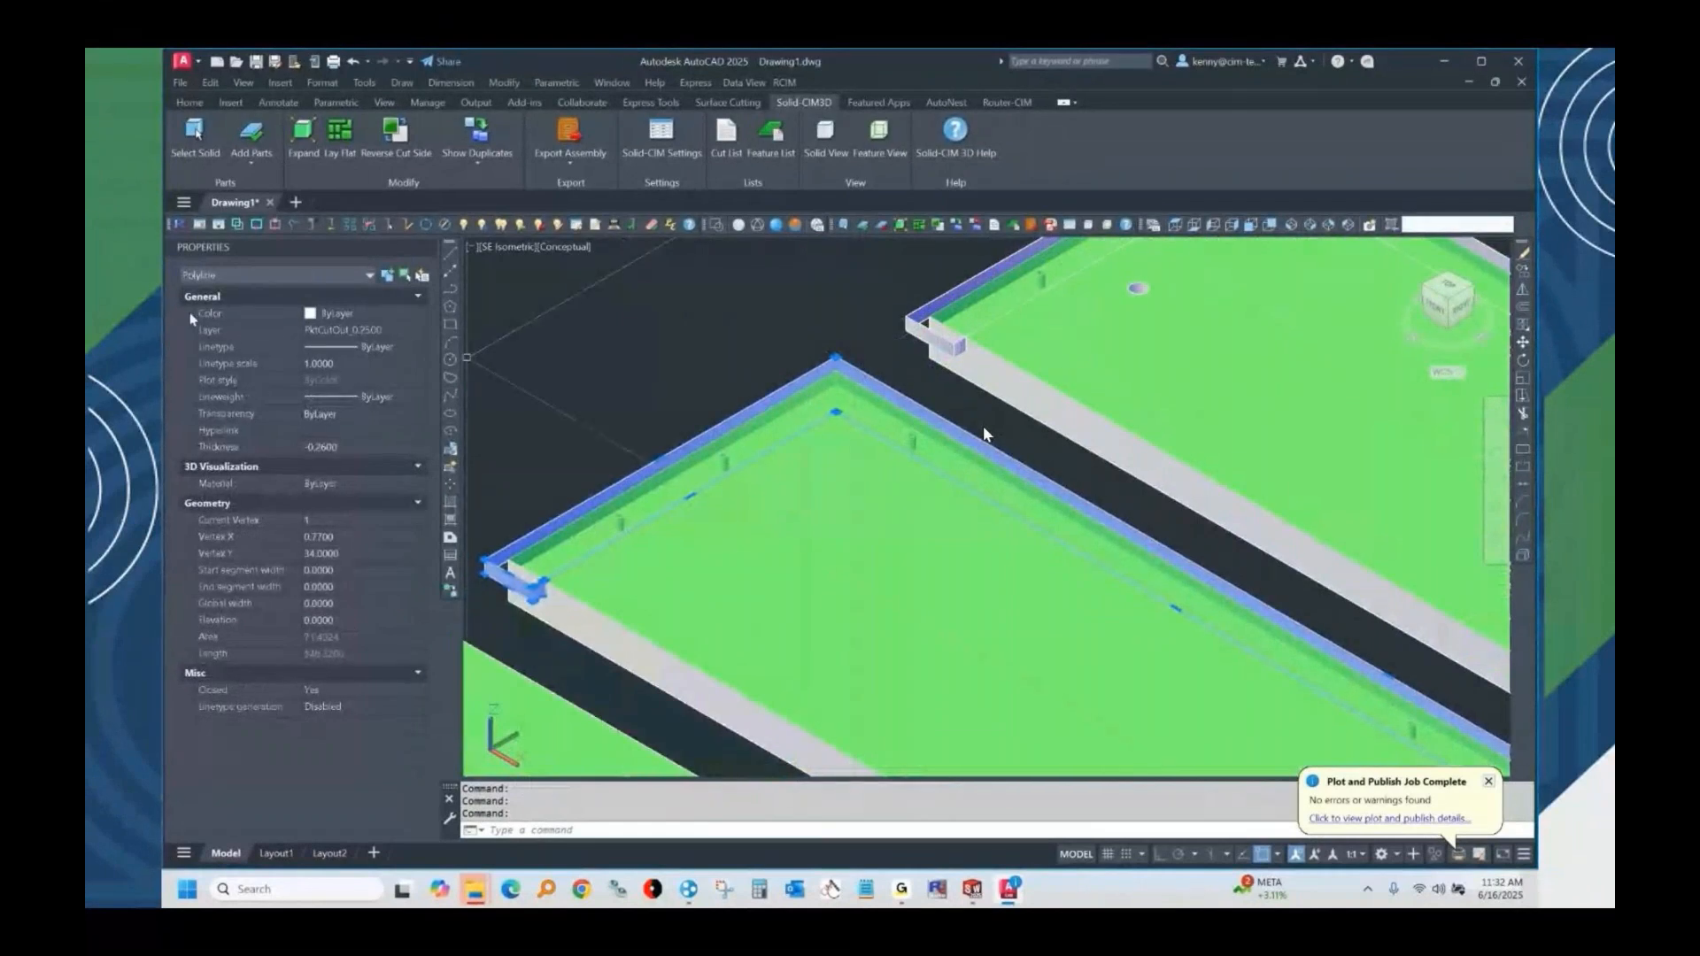
# Erase the solid body of part 7 from the flattened layout.
pyautogui.press('Escape')
pyautogui.write('e')
pyautogui.press('Return')
pyautogui.click(797, 619)
pyautogui.press('Return')
# Inspect the layer, thickness and diameter properties of a through hole near the end corner of part 7.
pyautogui.scroll(4, 719, 465)
pyautogui.click(744, 496)
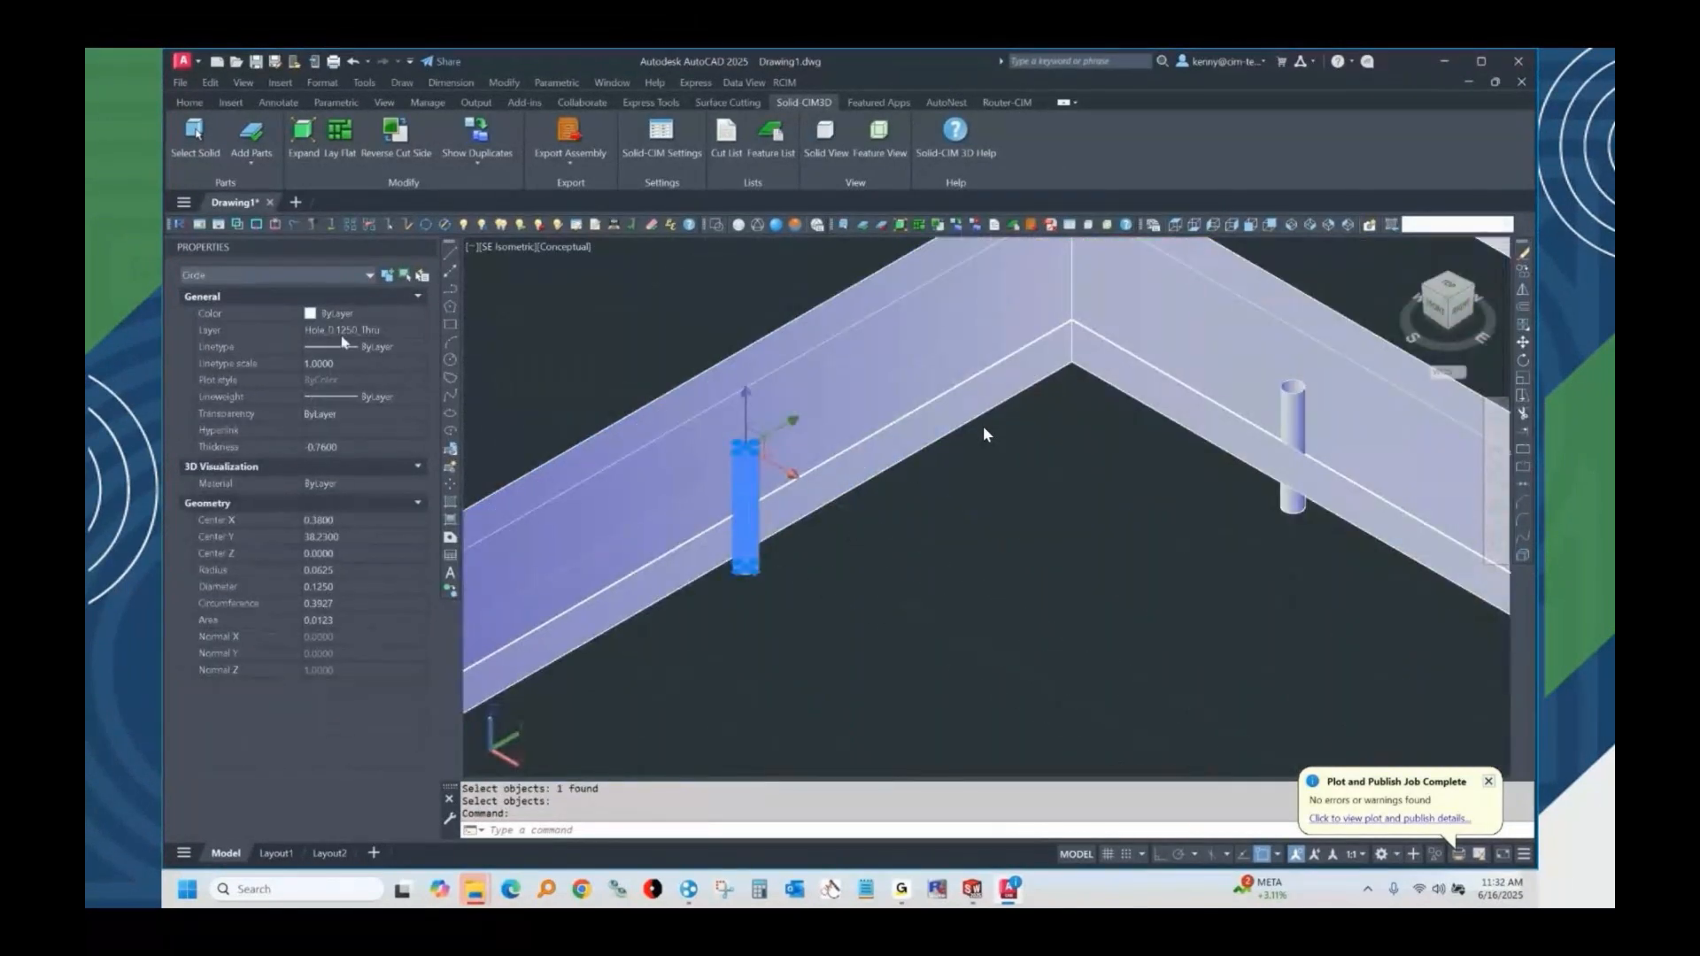
pyautogui.press('Escape')
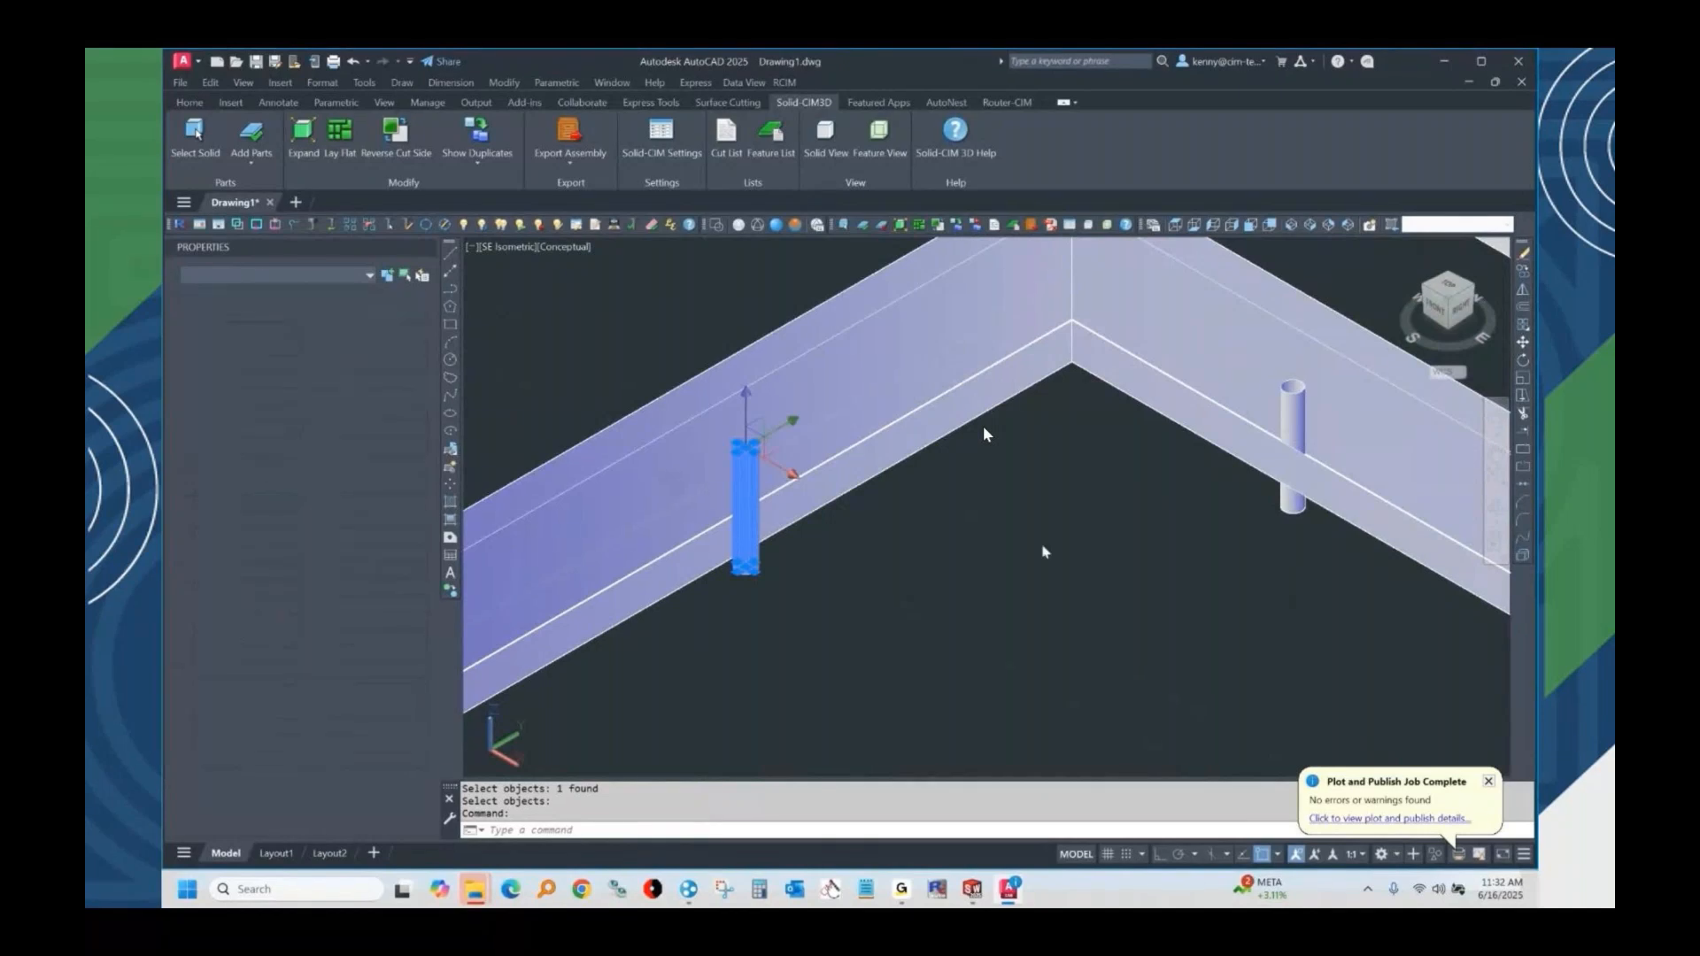
pyautogui.press('Escape')
# Inspect the layer and thickness properties of the outer outline polyline of part 7.
pyautogui.scroll(-6, 1045, 552)
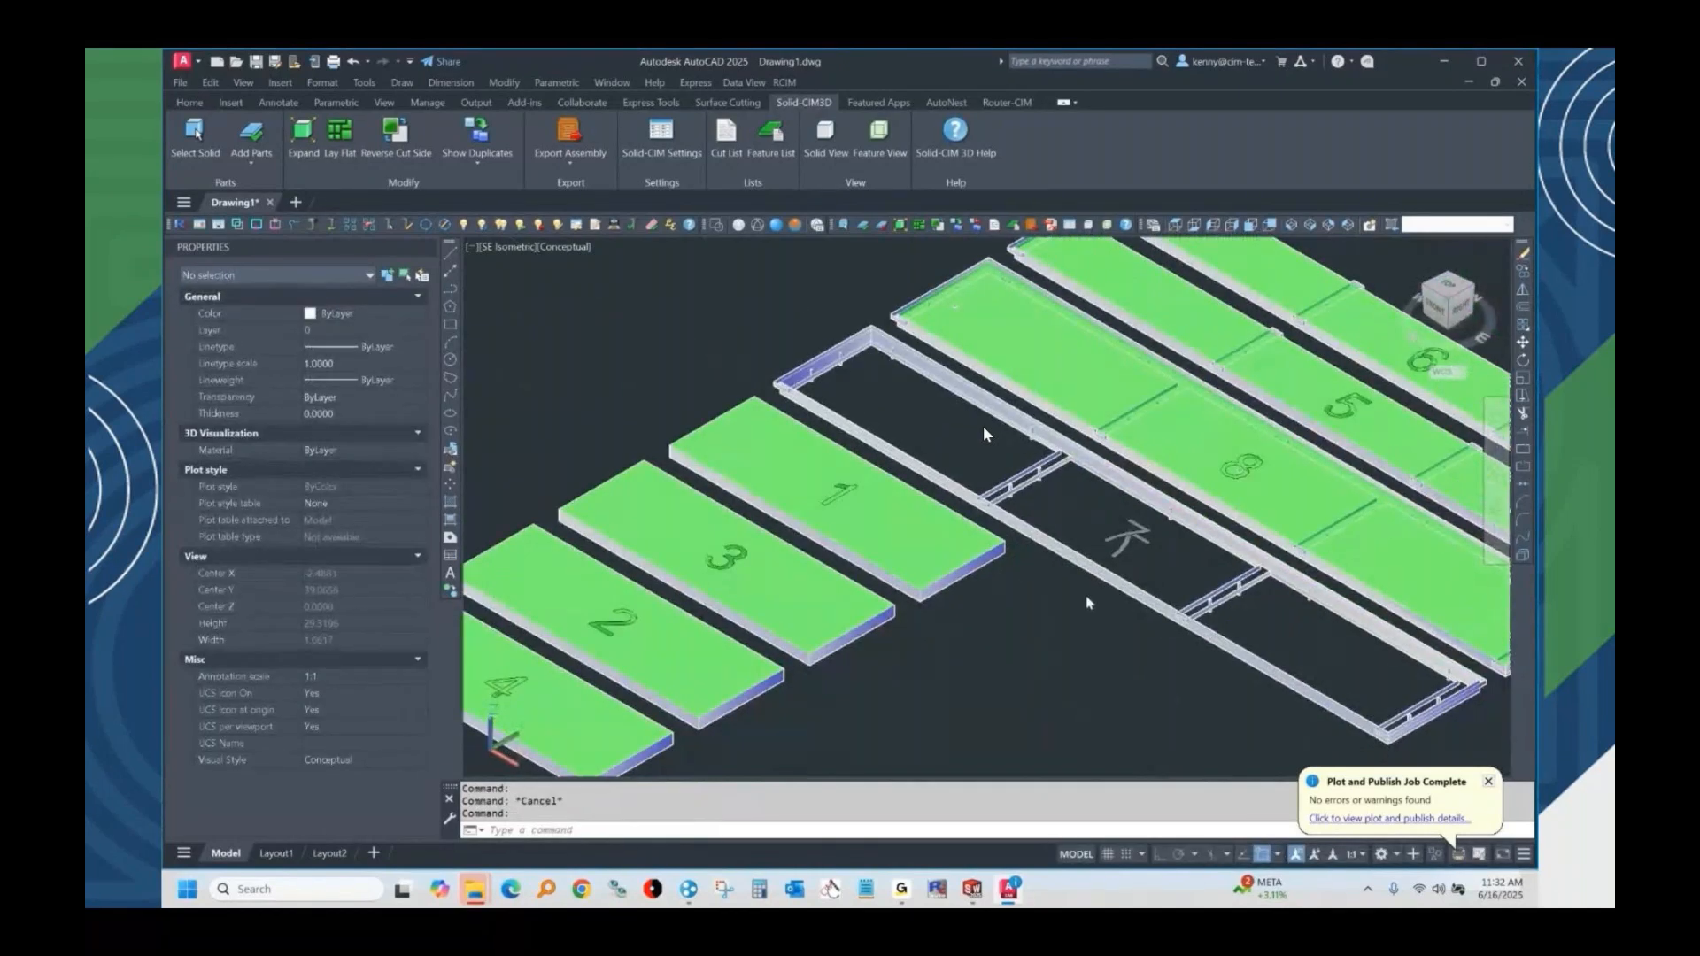
pyautogui.click(1089, 575)
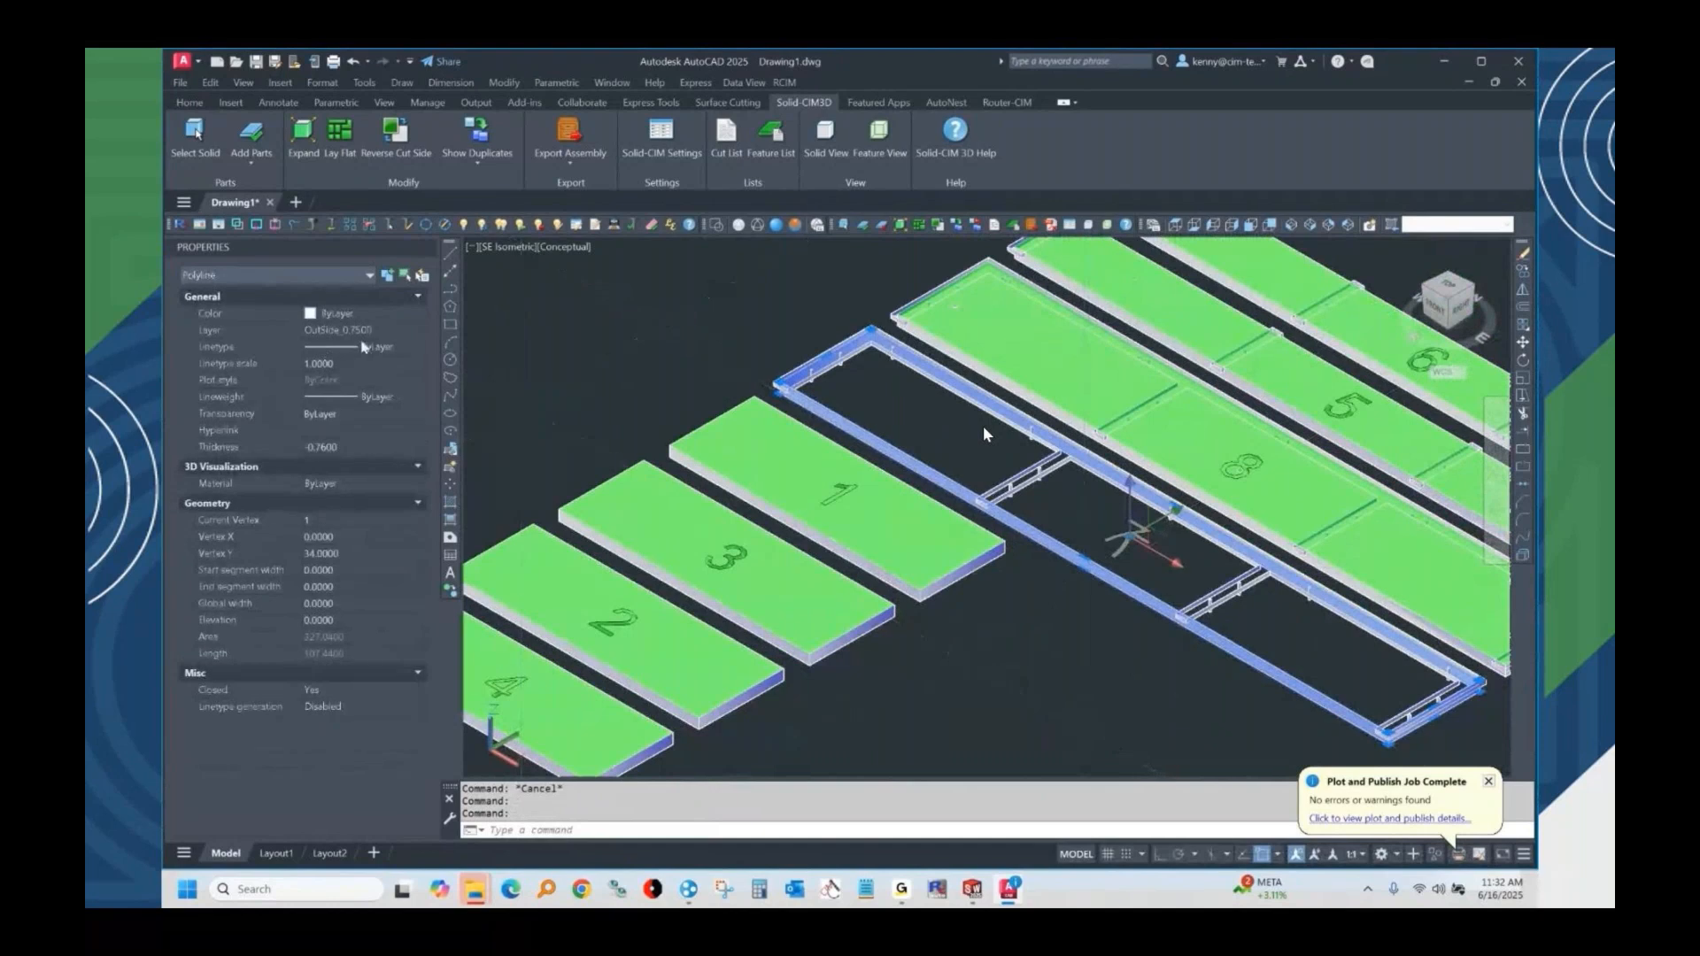
pyautogui.press('Escape')
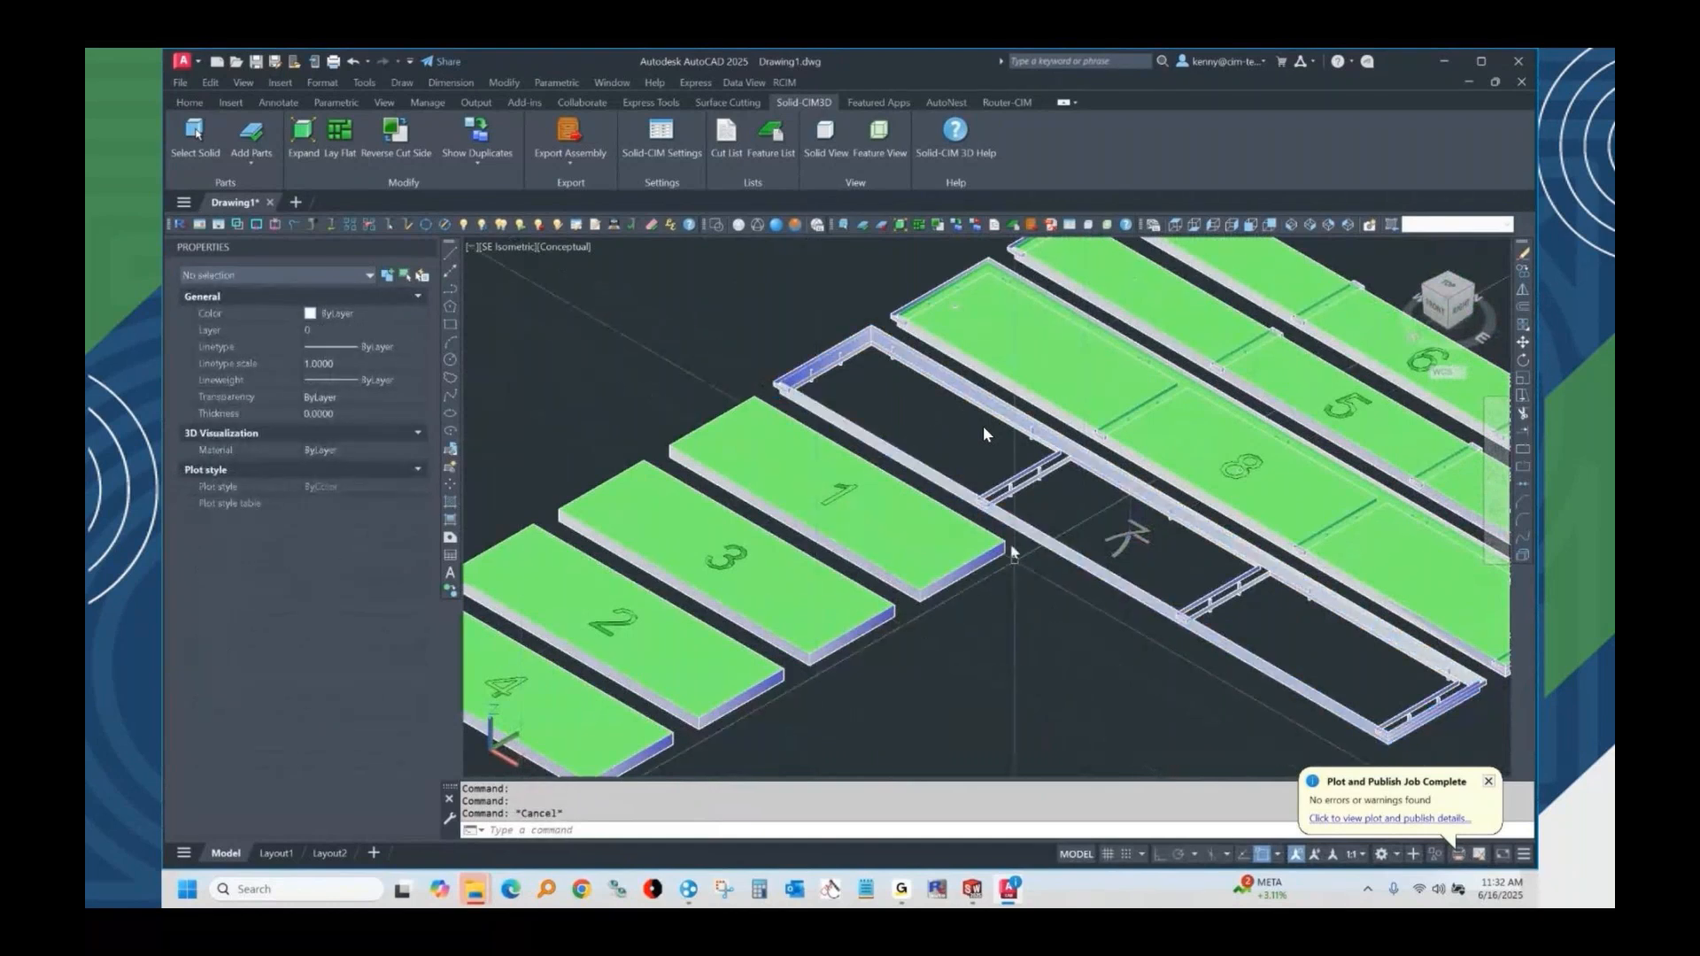
pyautogui.scroll(-5, 1014, 554)
pyautogui.moveTo(1014, 554); pyautogui.dragTo(970, 522, button='middle')
pyautogui.scroll(3, 970, 520)
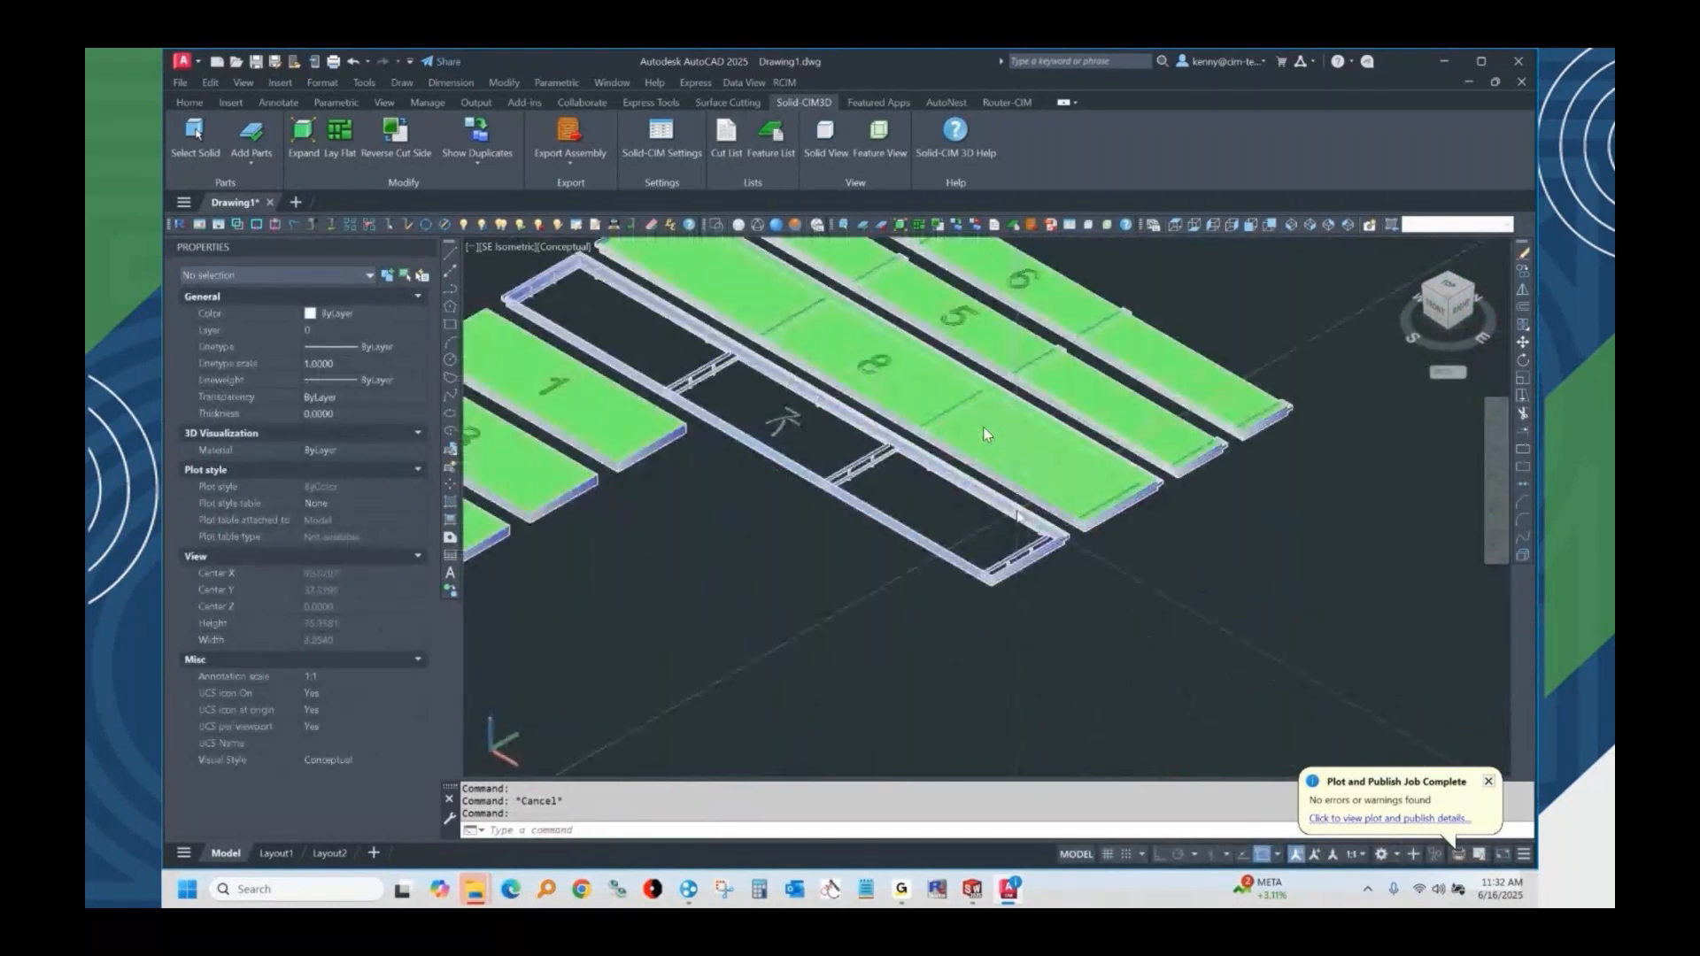
# Close AutoCAD without saving the changes to Drawing1.dwg.
pyautogui.click(1519, 61)
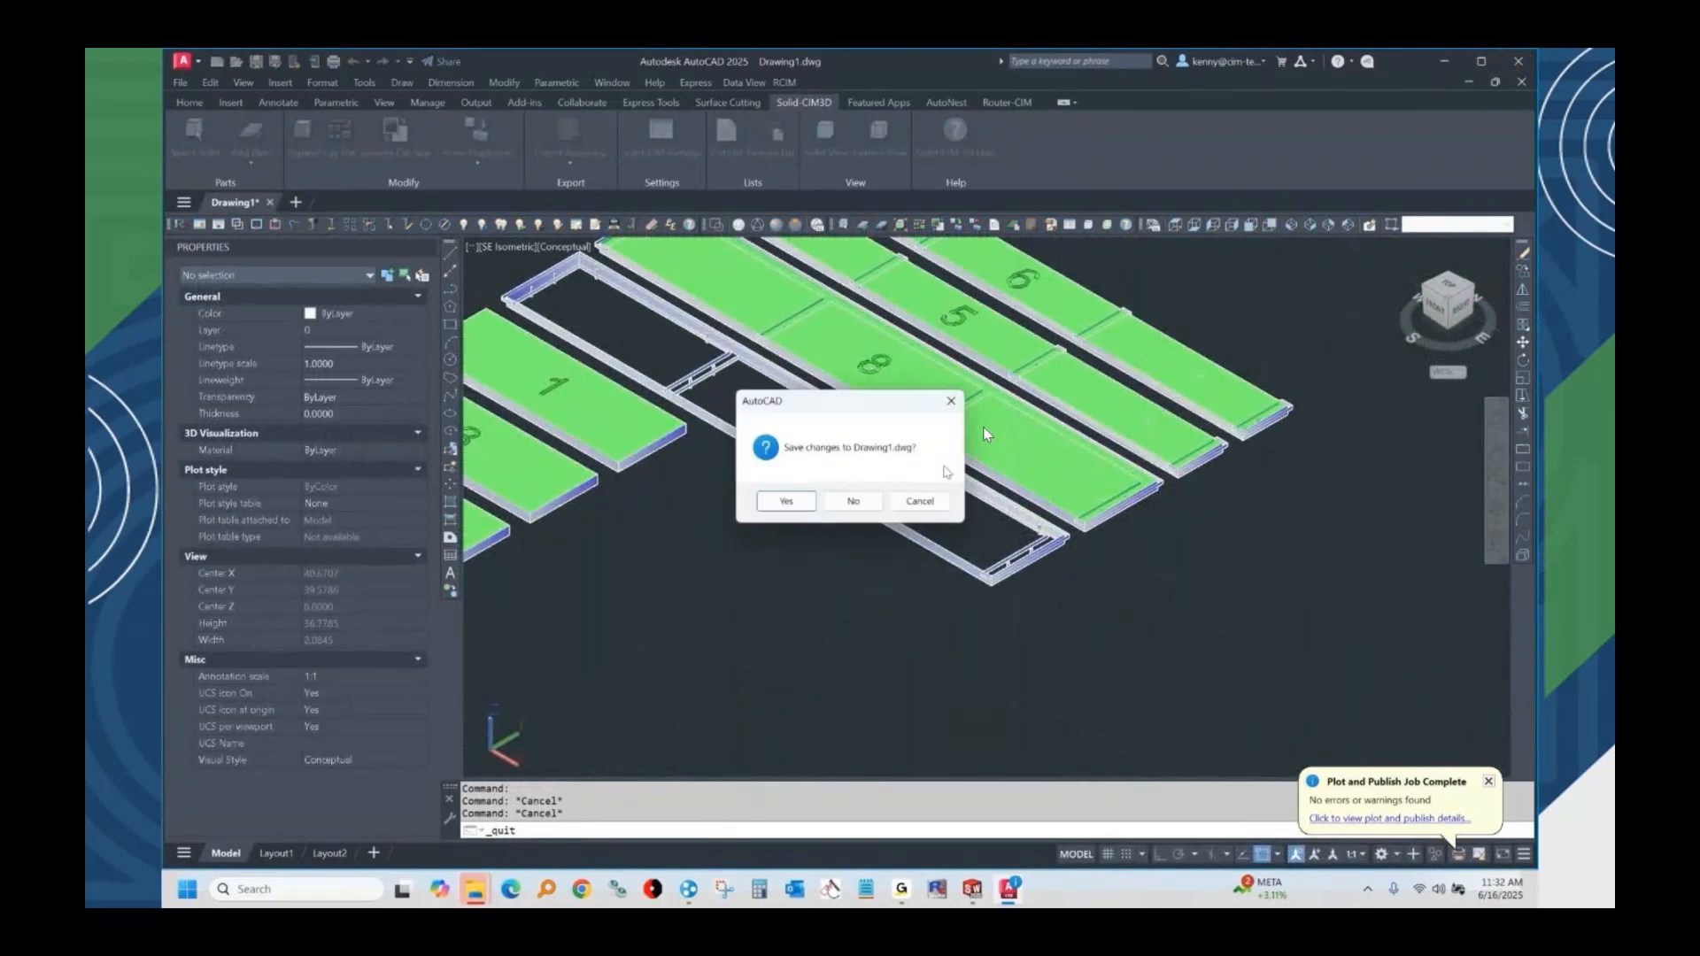
pyautogui.click(852, 502)
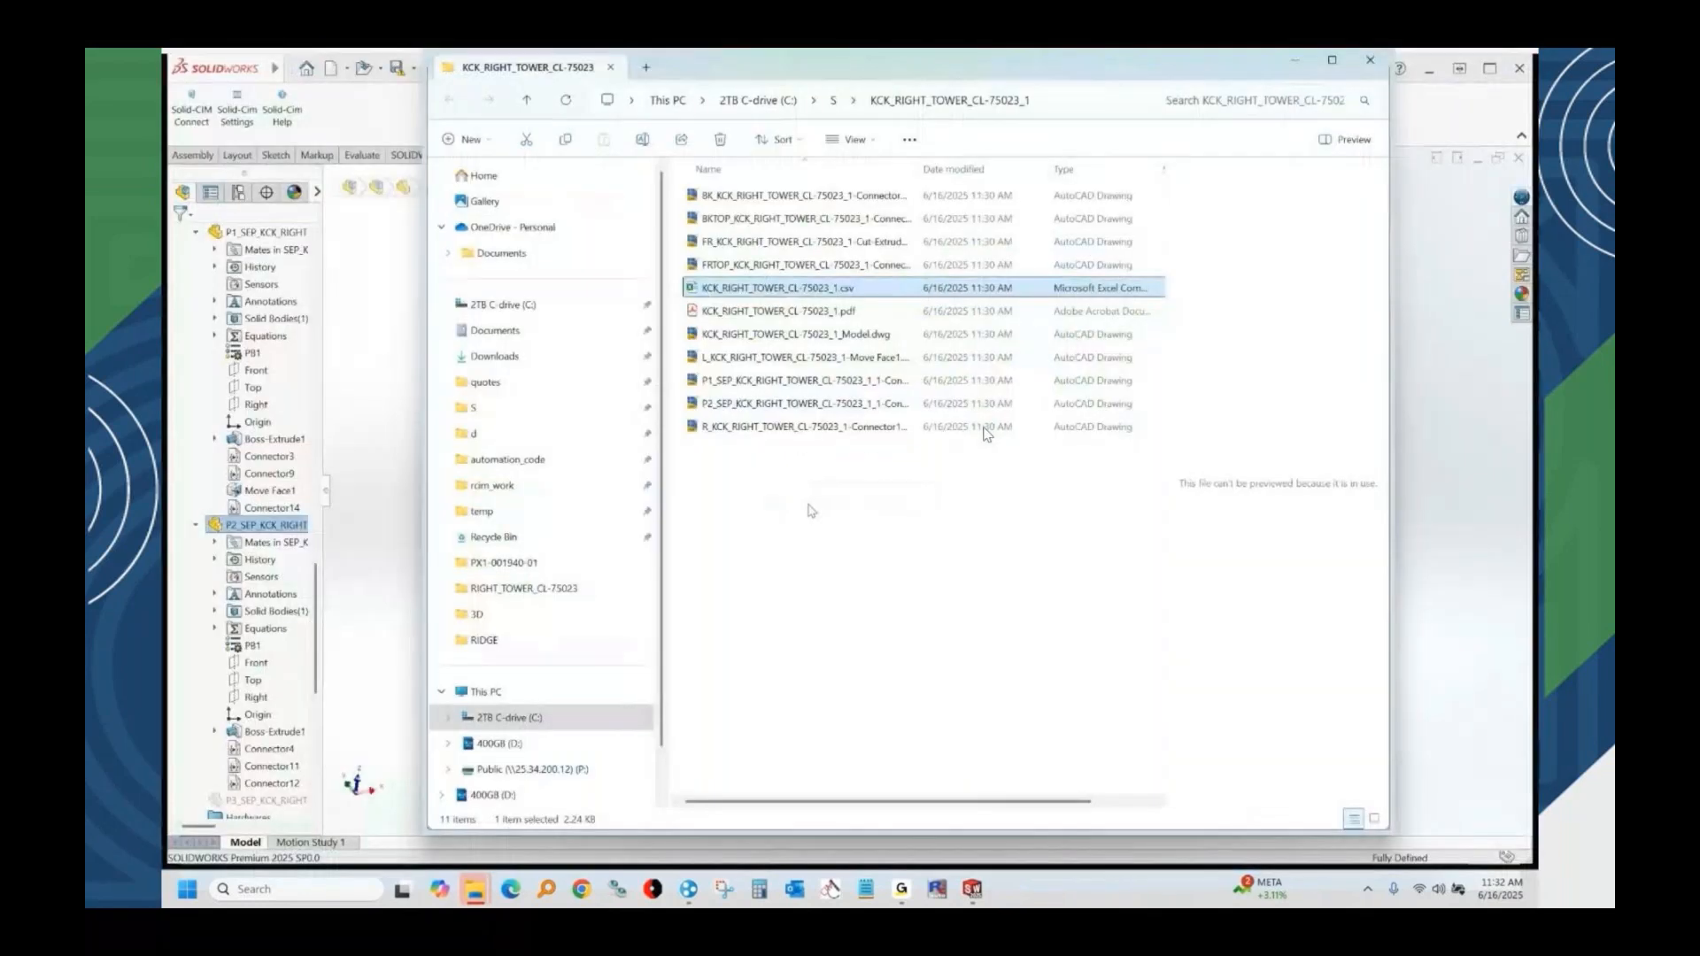
# Start Router-CIM Automation Suite and close SOLIDWORKS, saving all modified documents, along with the open folder windows.
pyautogui.rightClick(758, 291)
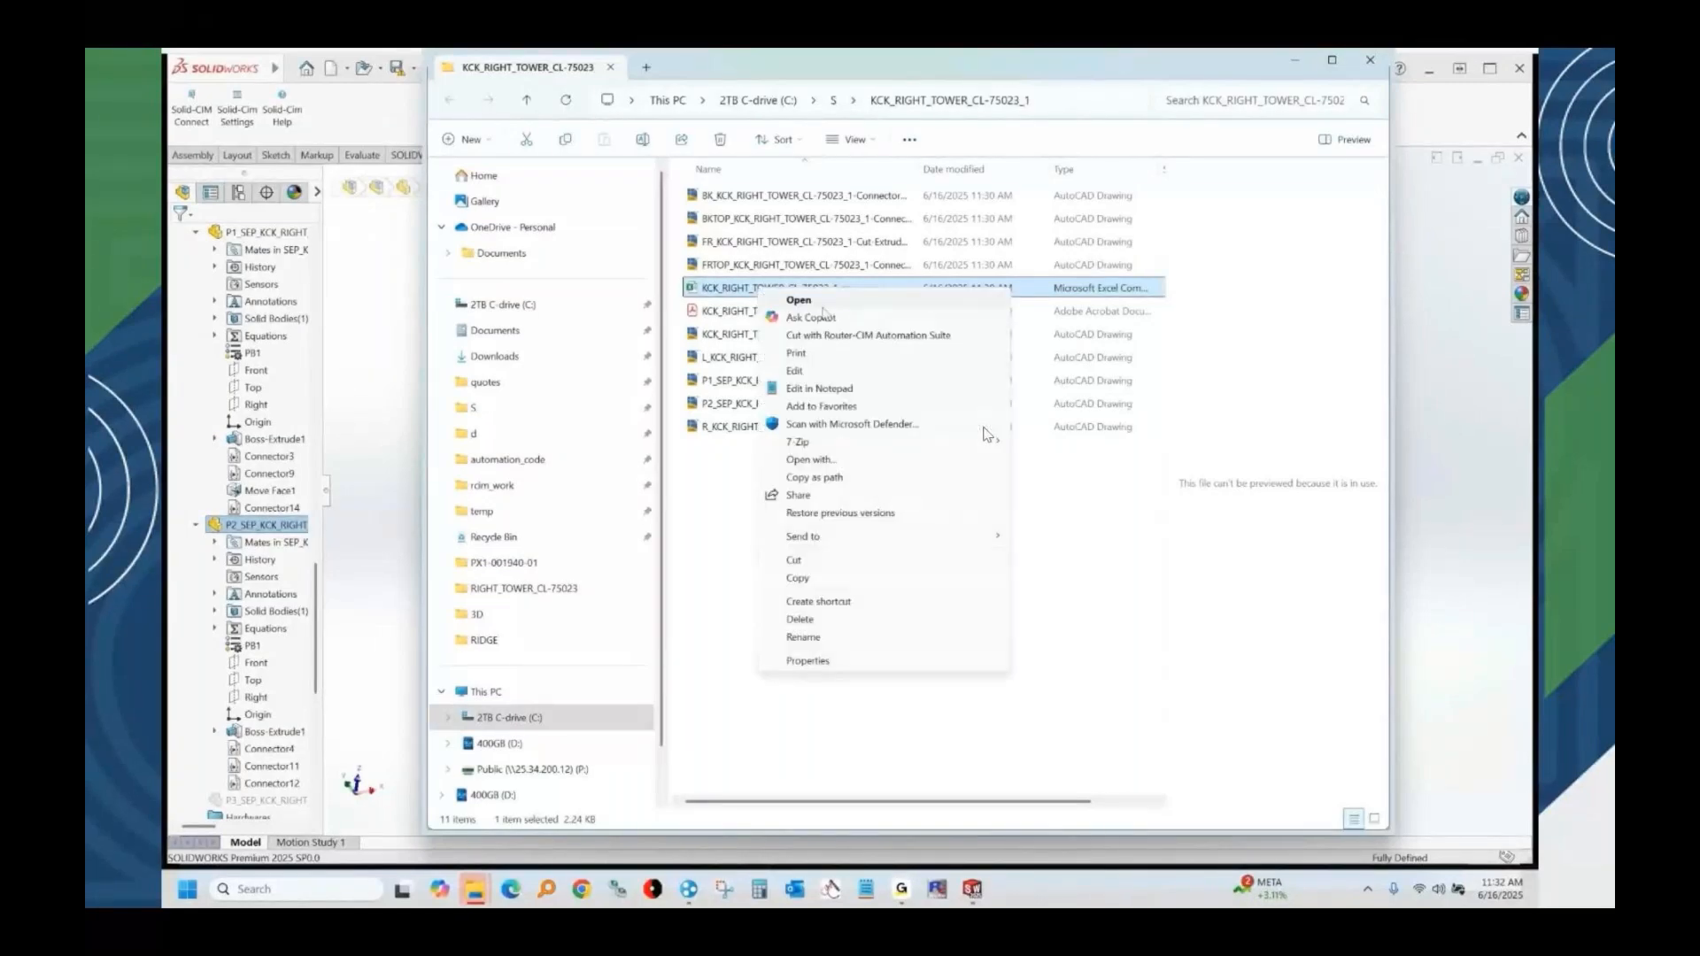
pyautogui.click(938, 889)
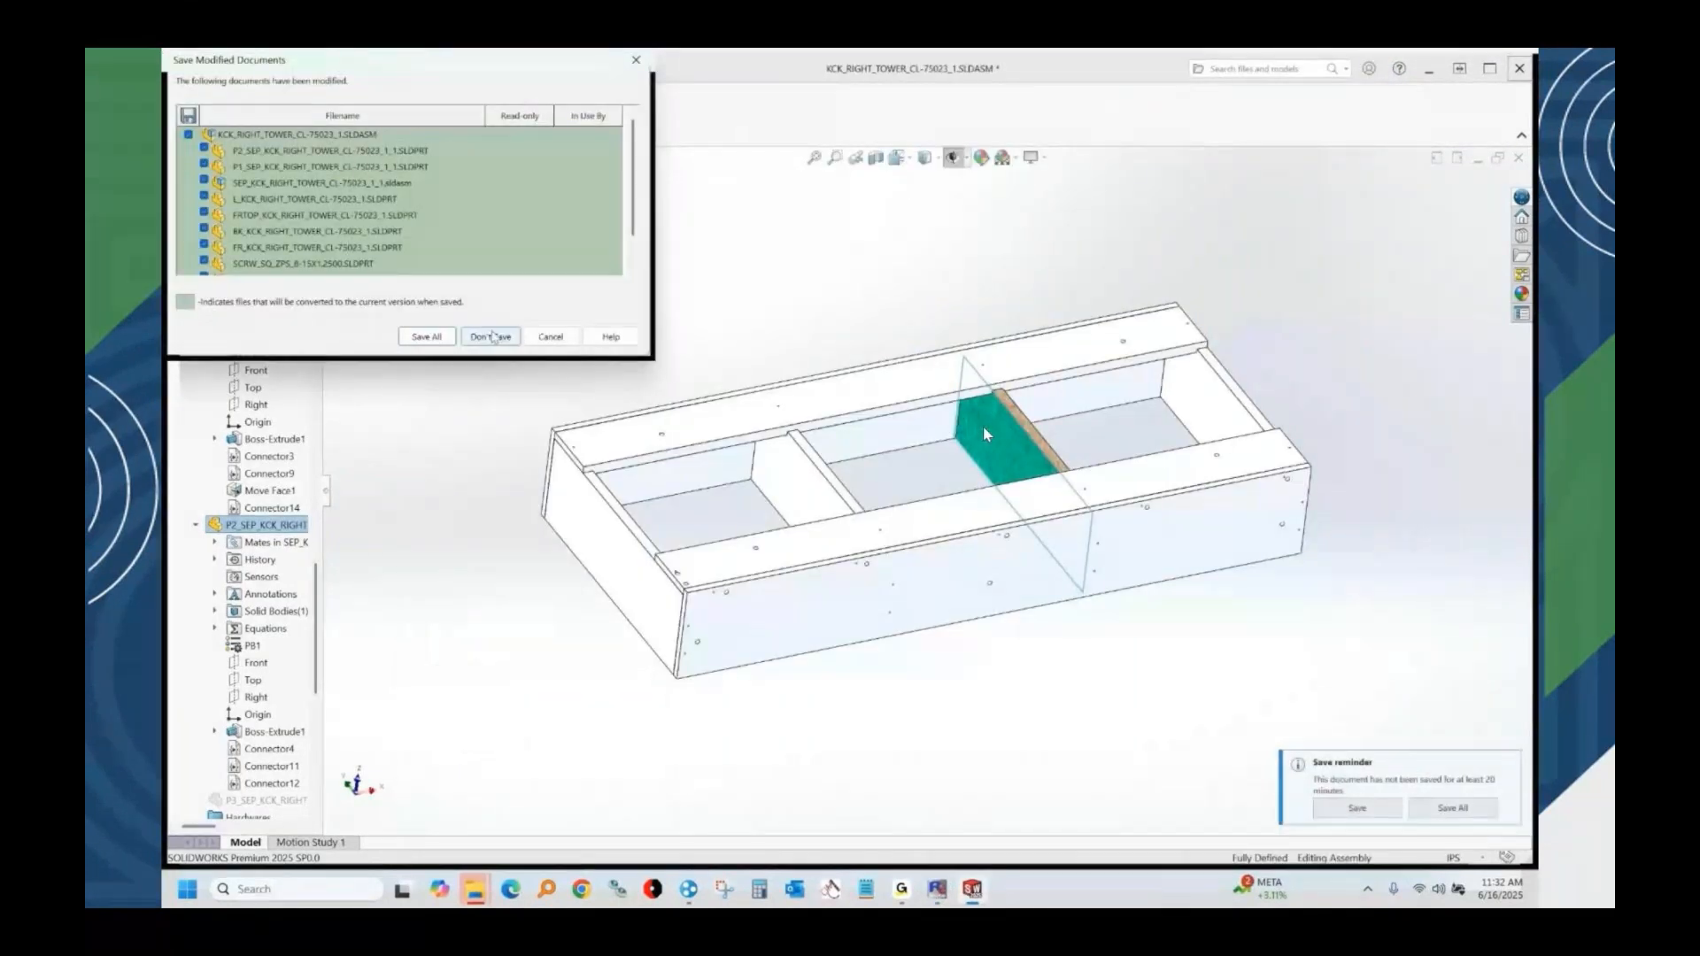
pyautogui.click(427, 337)
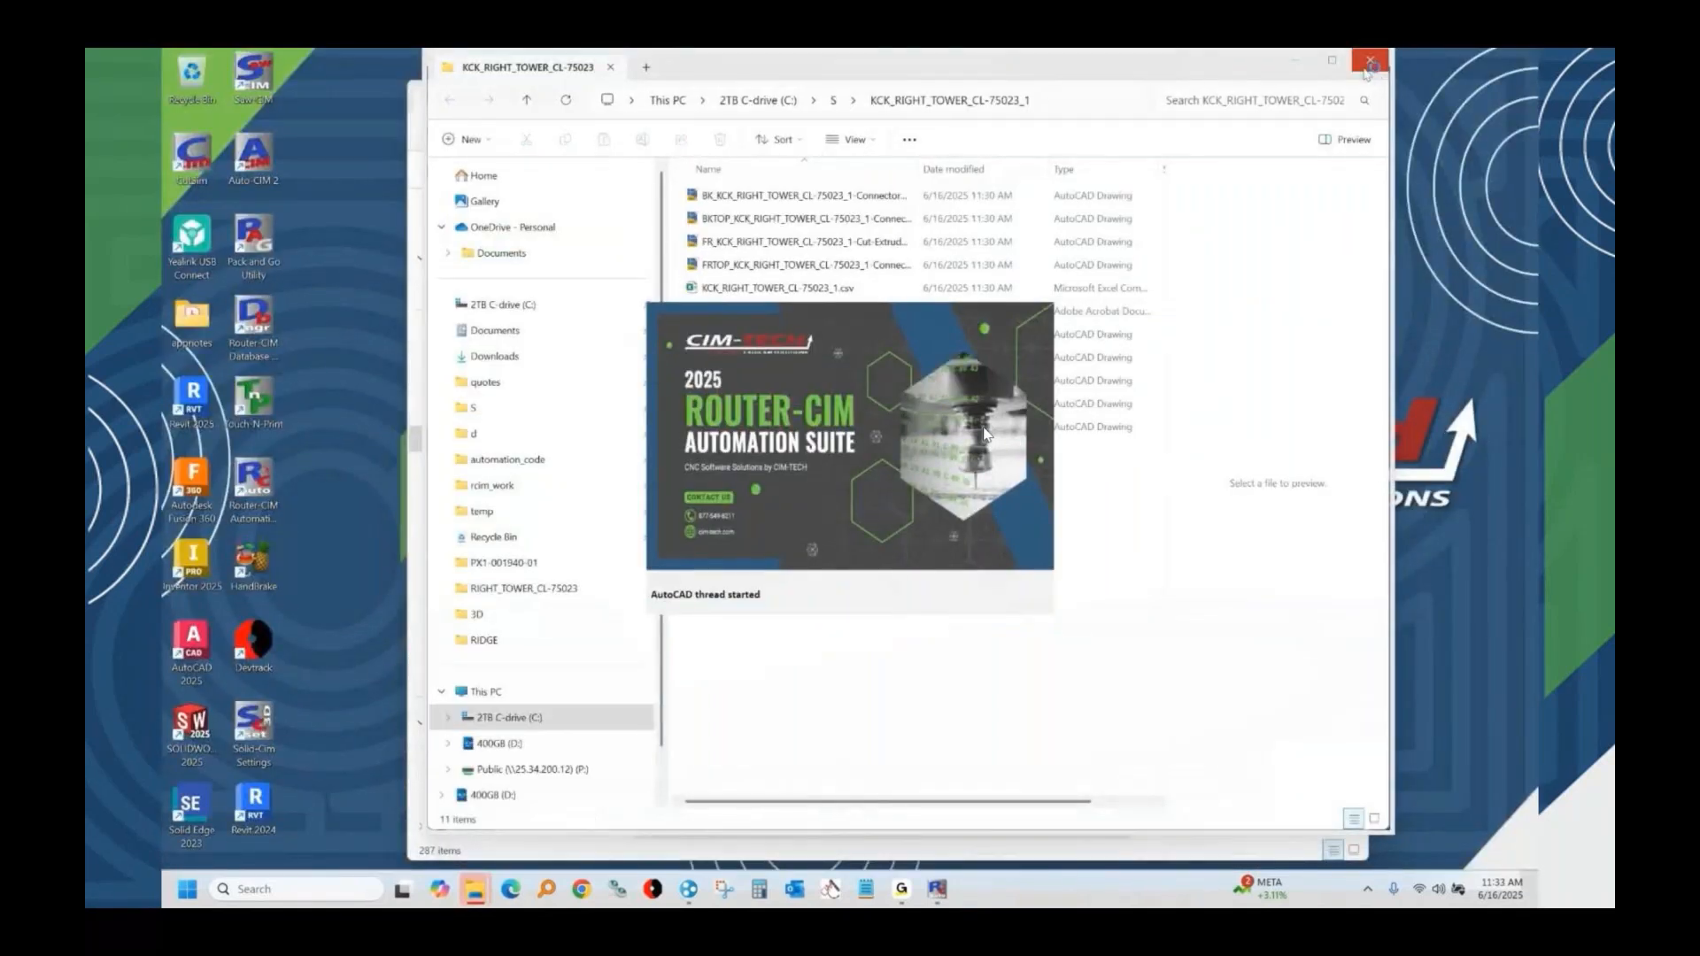
pyautogui.click(1374, 60)
pyautogui.click(1351, 94)
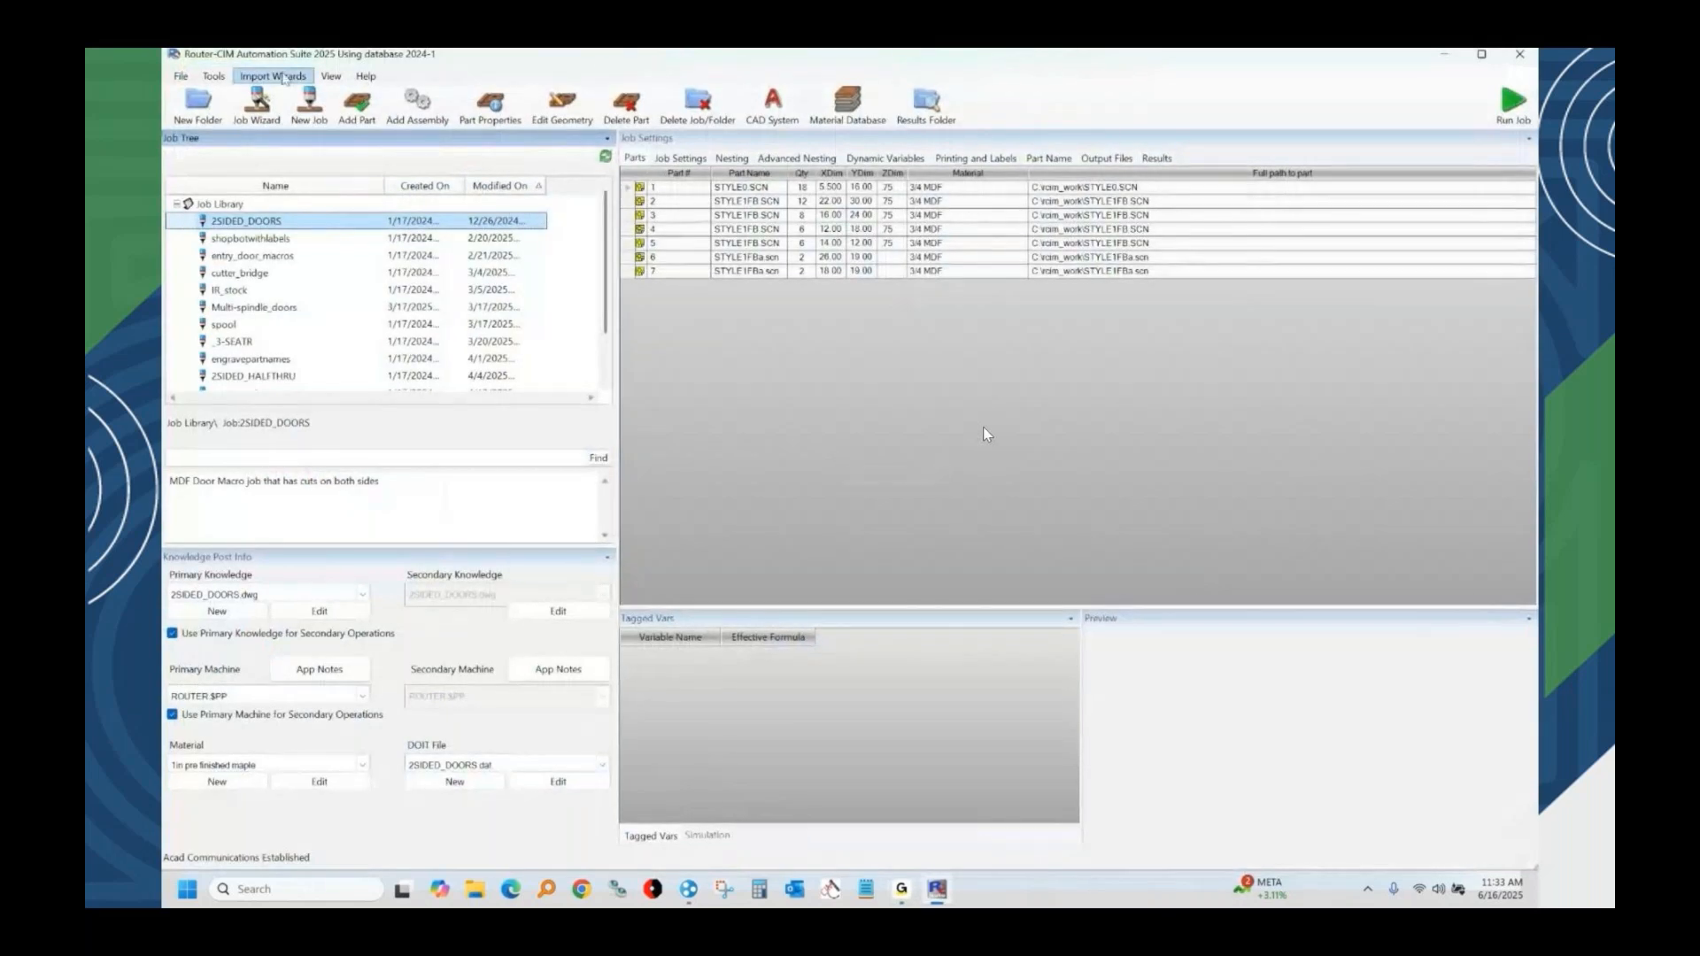
# Import KCK_RIGHT_TOWER_CL-75023_1.csv from the S\KCK_RIGHT_TOWER_CL-75023_1 folder with the Solid-CIM CSV Import wizard.
pyautogui.click(272, 77)
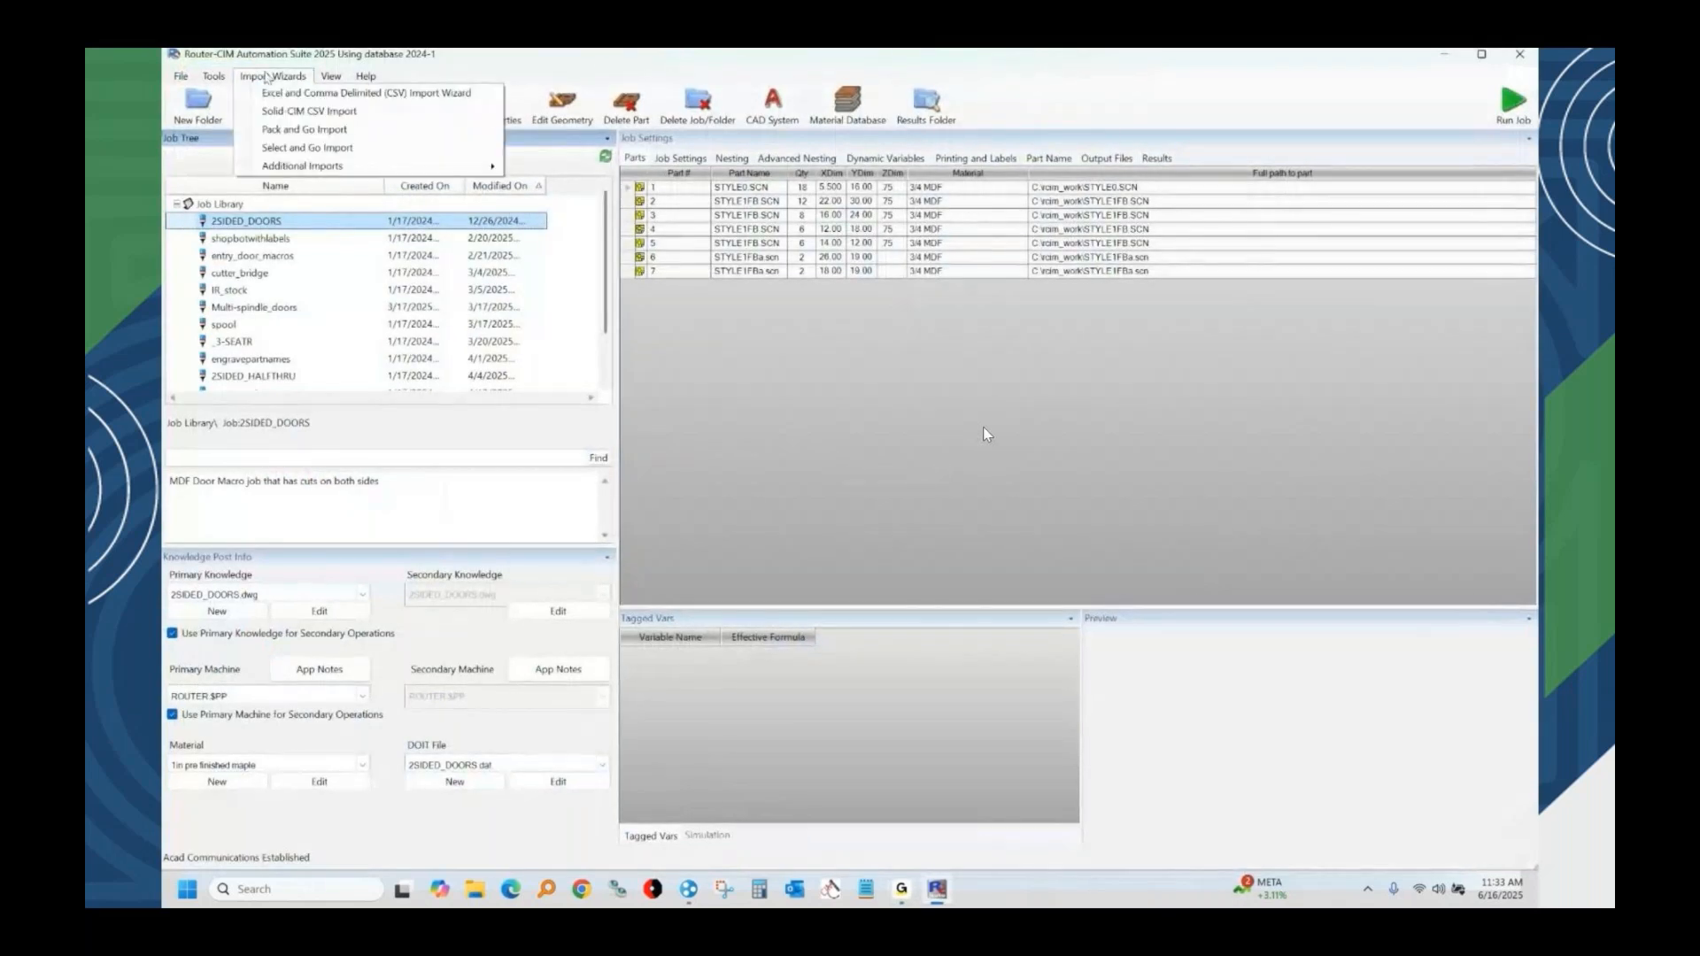
pyautogui.click(302, 111)
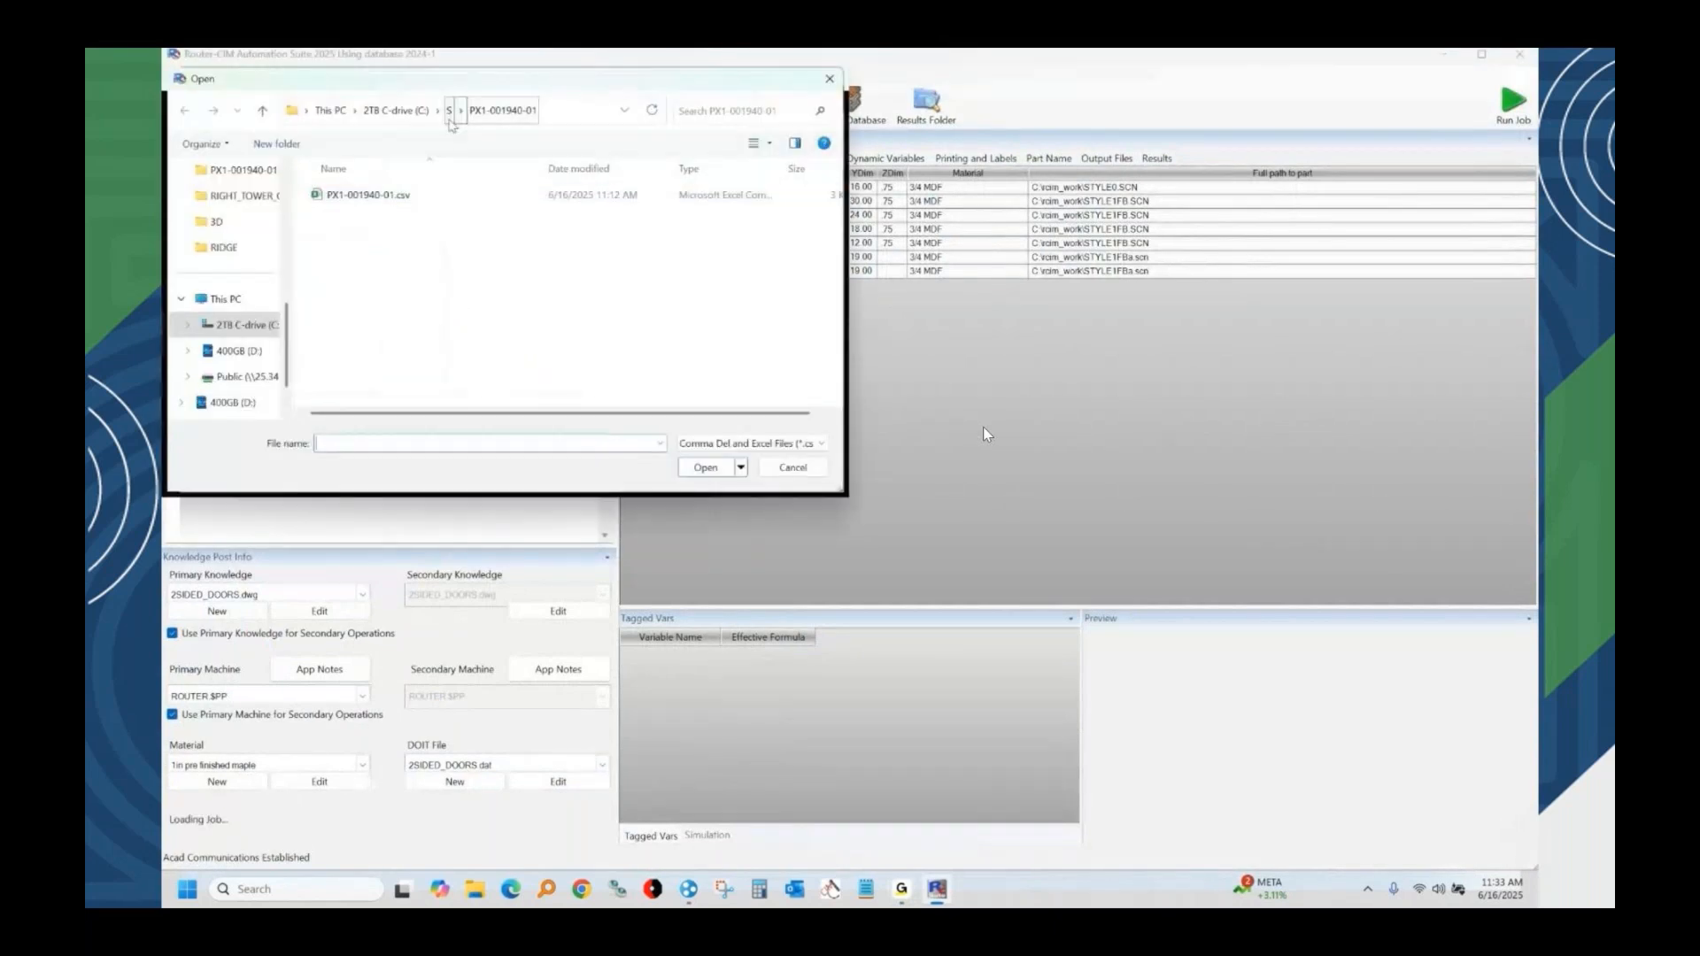
pyautogui.click(452, 113)
pyautogui.doubleClick(374, 209)
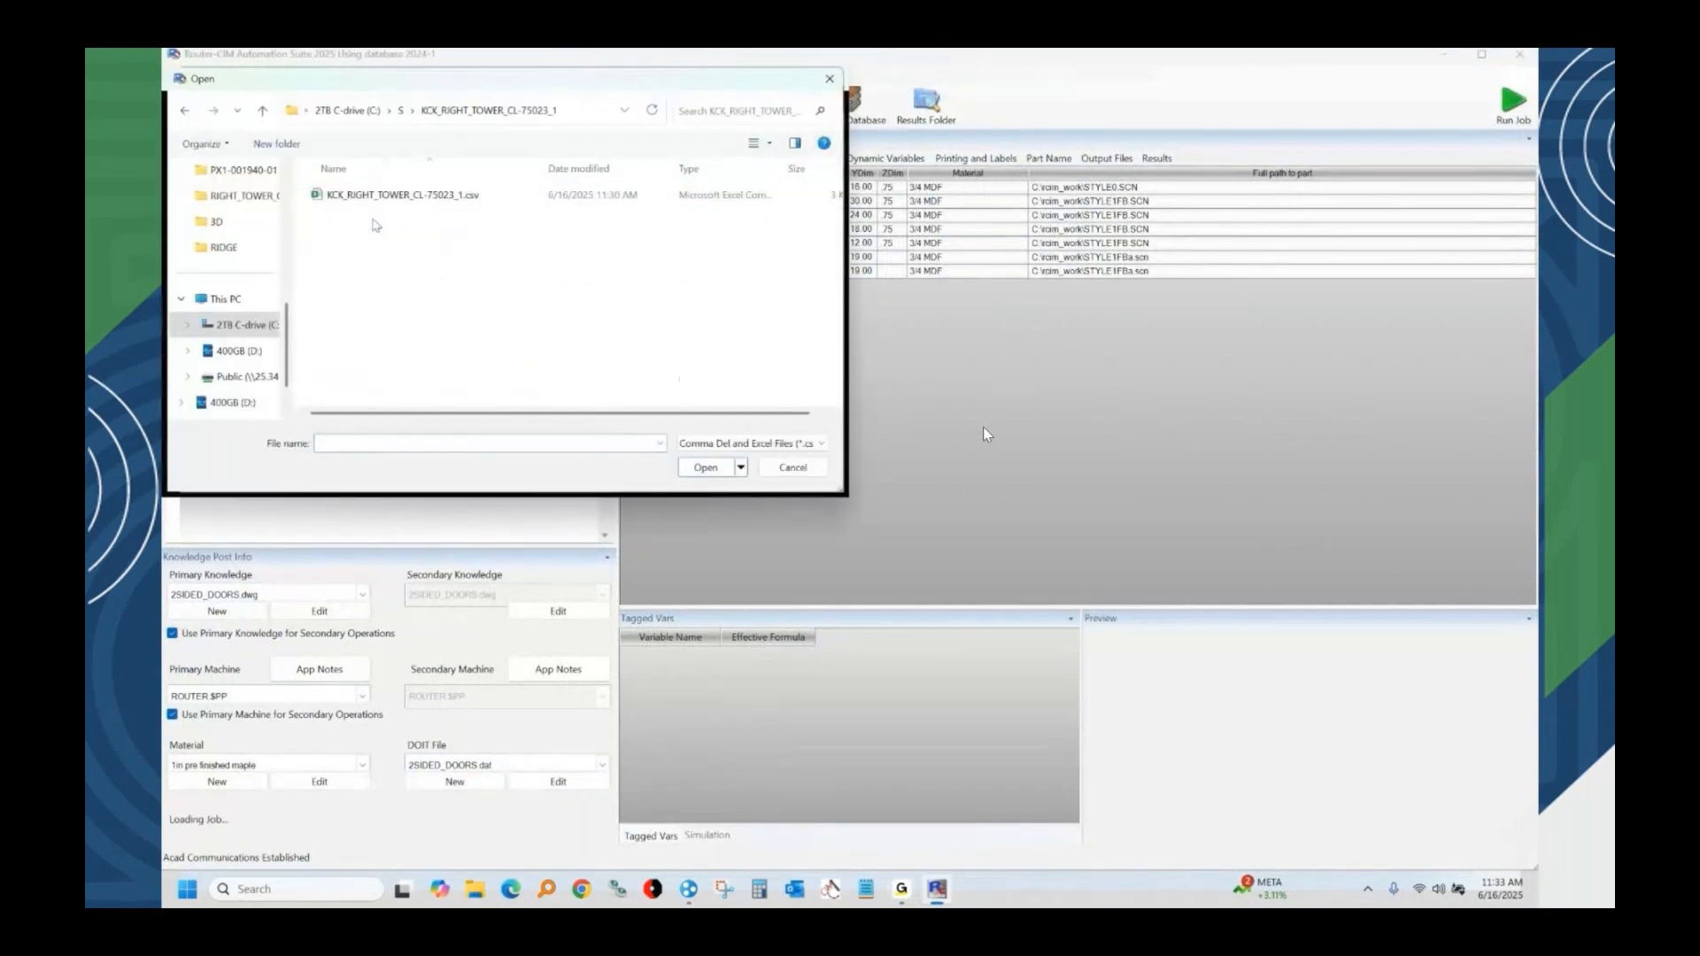
pyautogui.doubleClick(373, 200)
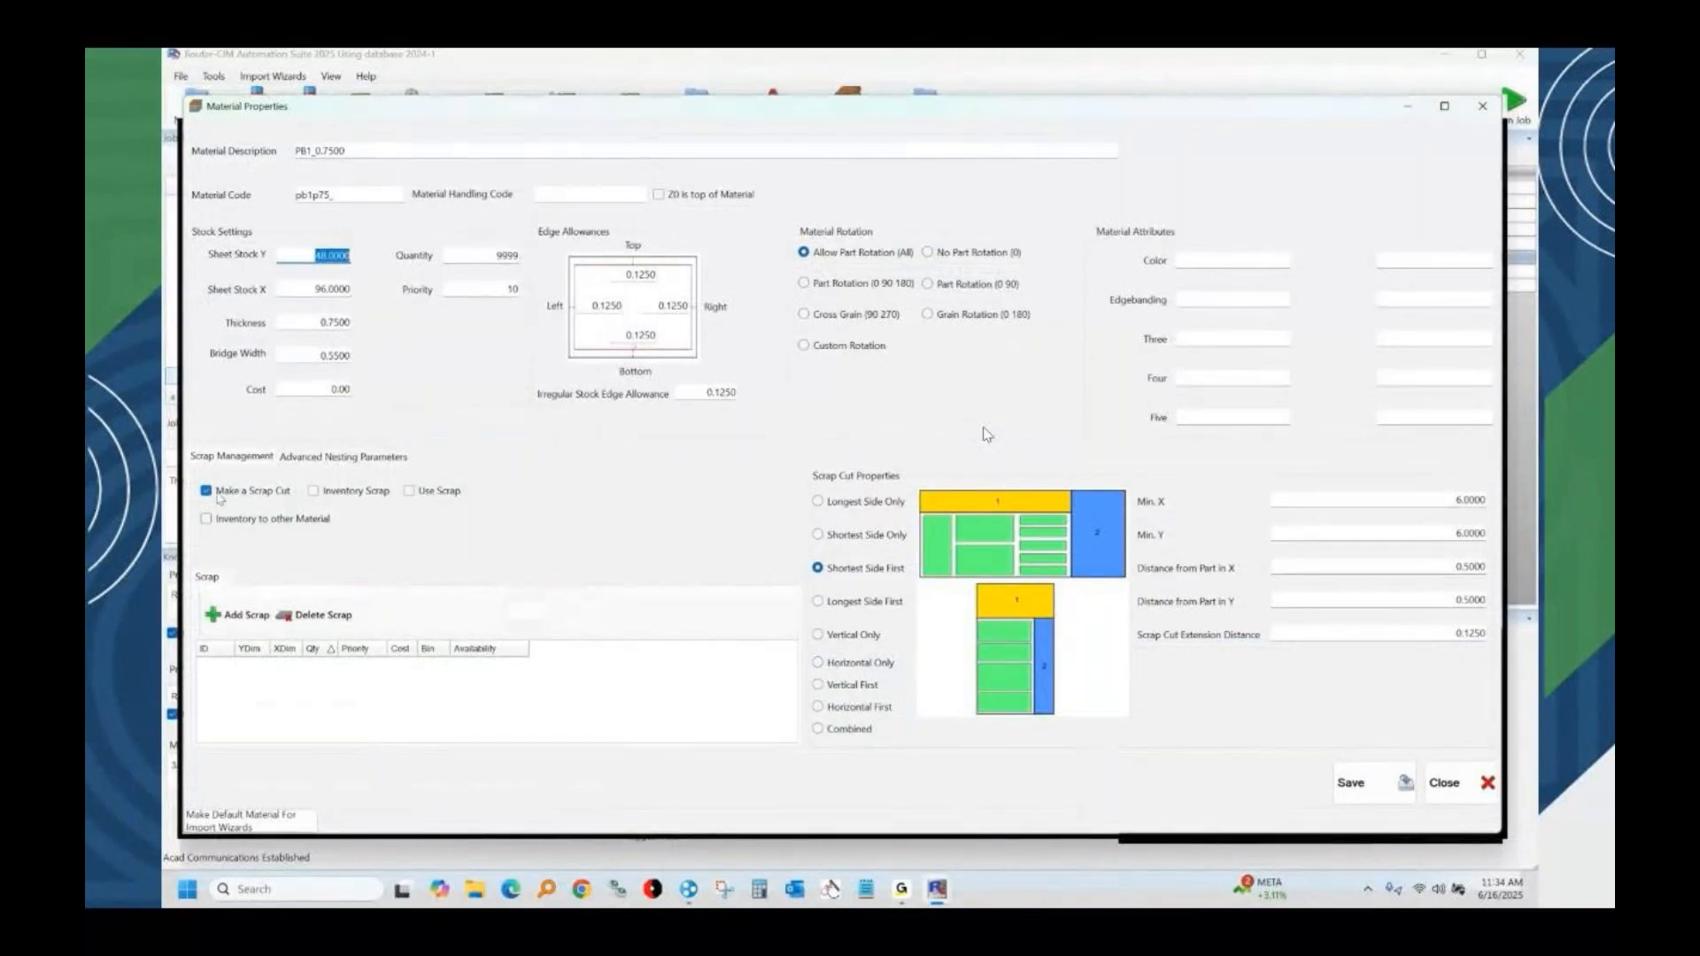
# Add an alternate sheet size of 60 by 120 to material PB1_0.7500 for multi-stock nesting.
pyautogui.click(348, 457)
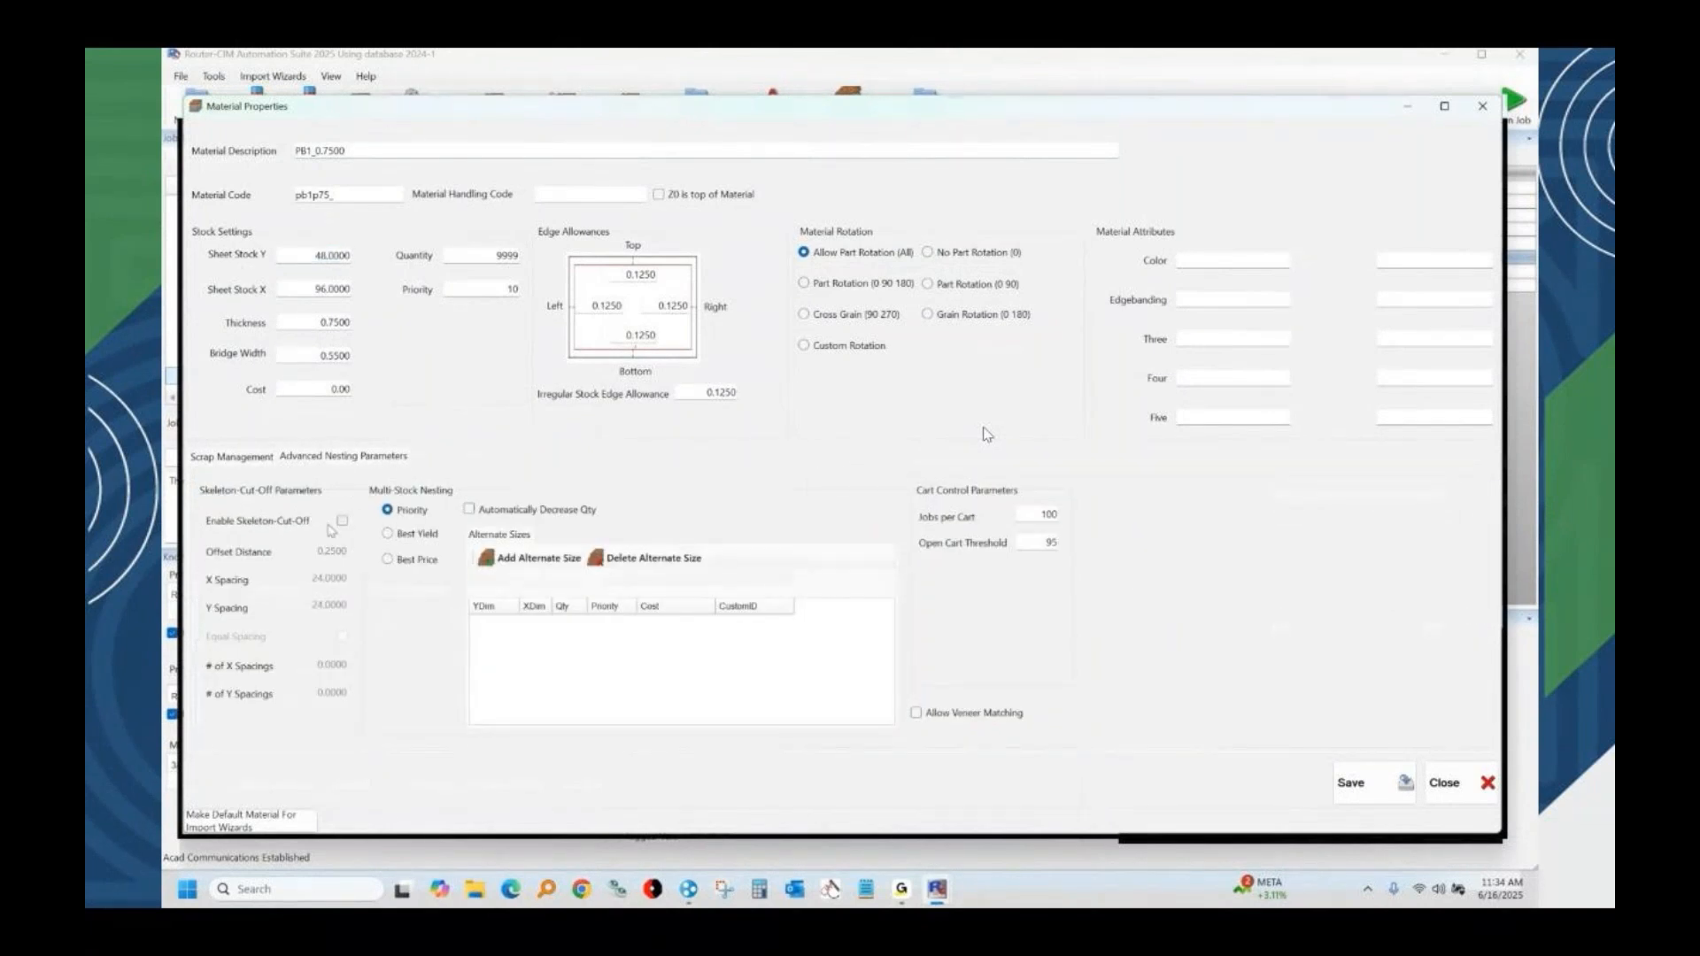
pyautogui.click(536, 558)
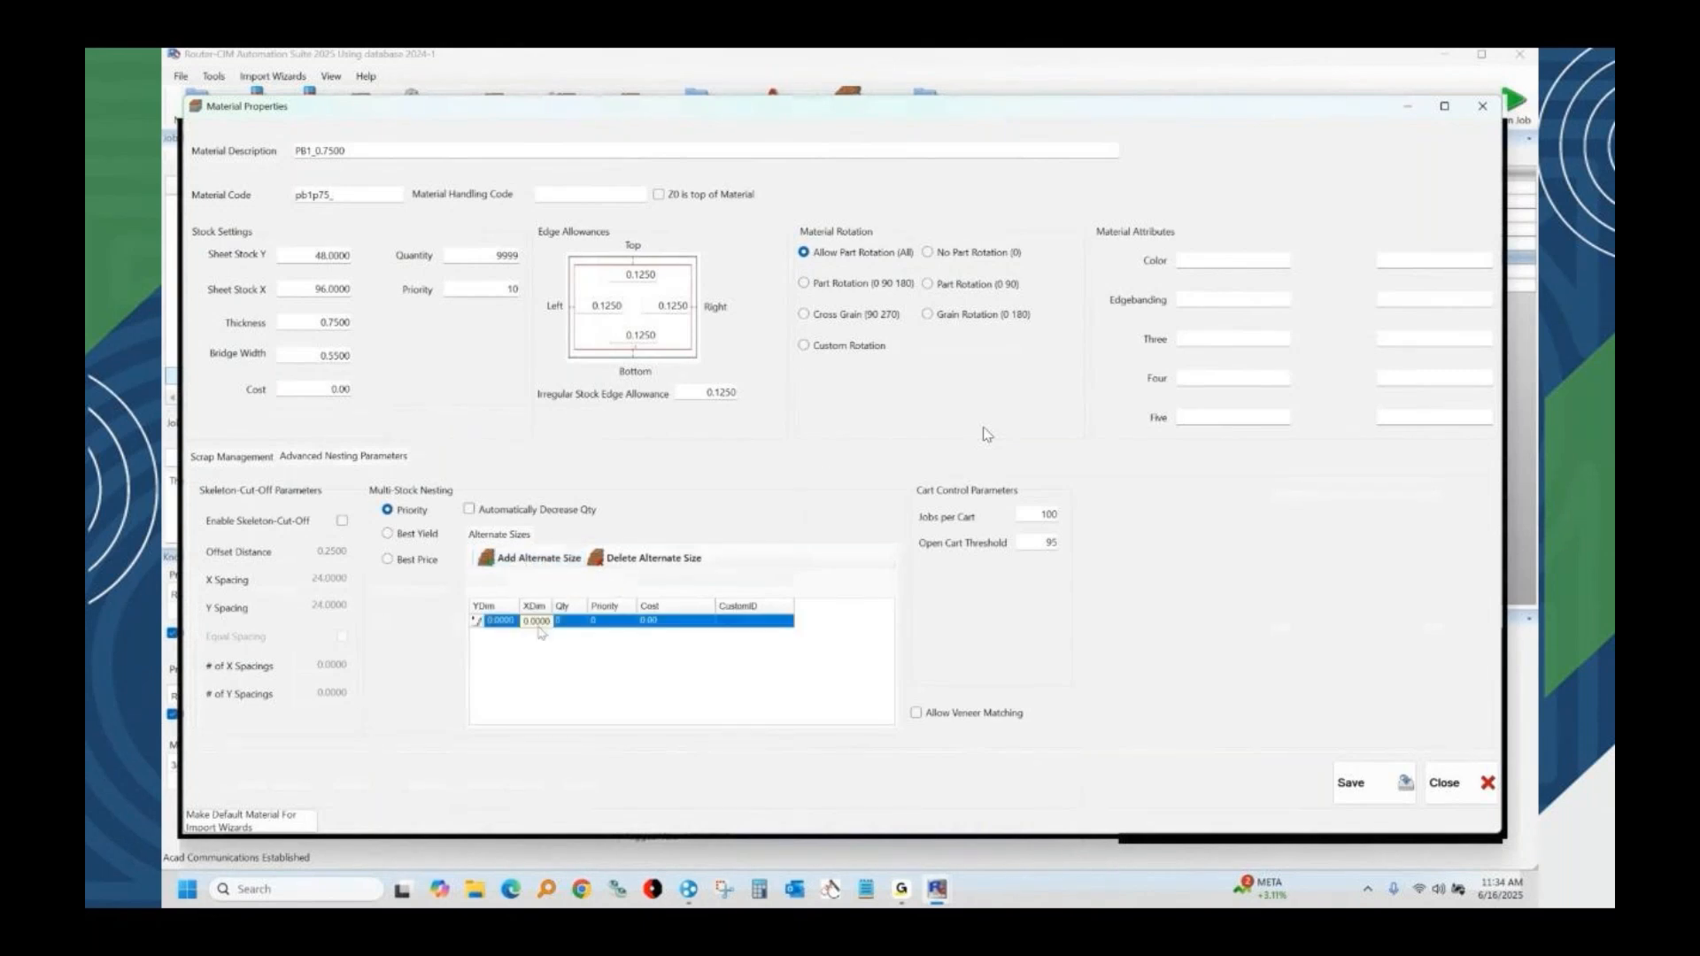
pyautogui.click(501, 621)
pyautogui.write('60')
pyautogui.click(536, 621)
pyautogui.write('12')
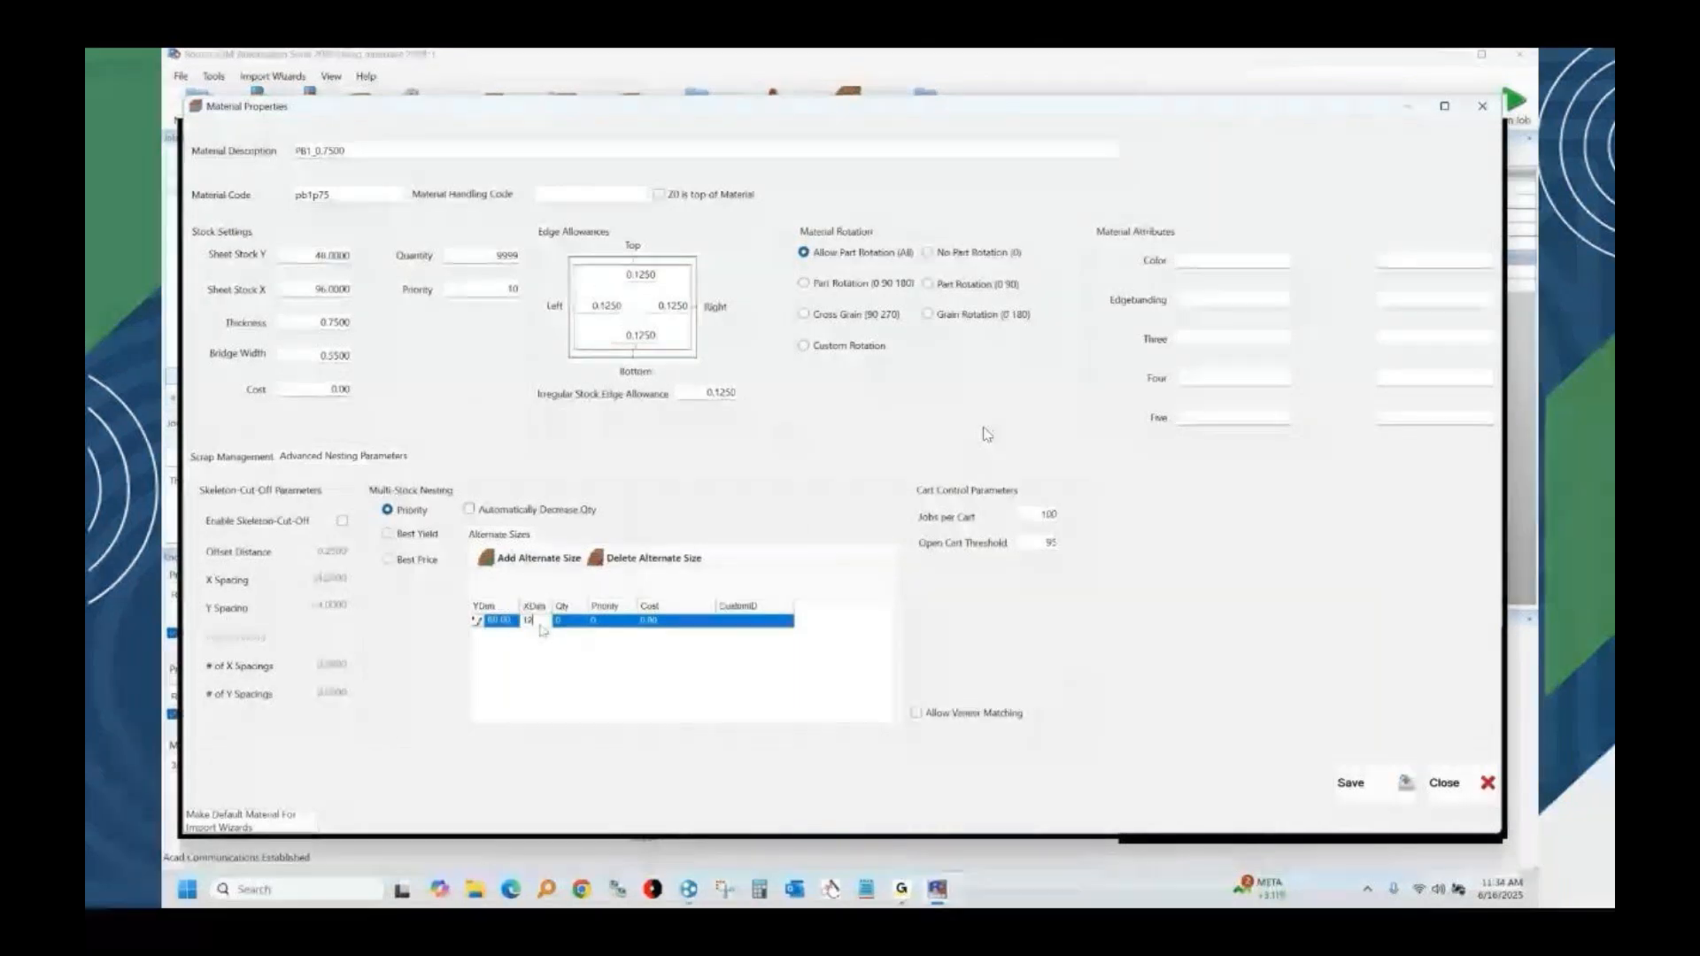
pyautogui.write('0')
# Give the 60 by 120 alternate size a quantity of 10, a priority of 20 and a cost of 75.
pyautogui.click(569, 622)
pyautogui.write('10')
pyautogui.click(610, 621)
pyautogui.write('220')
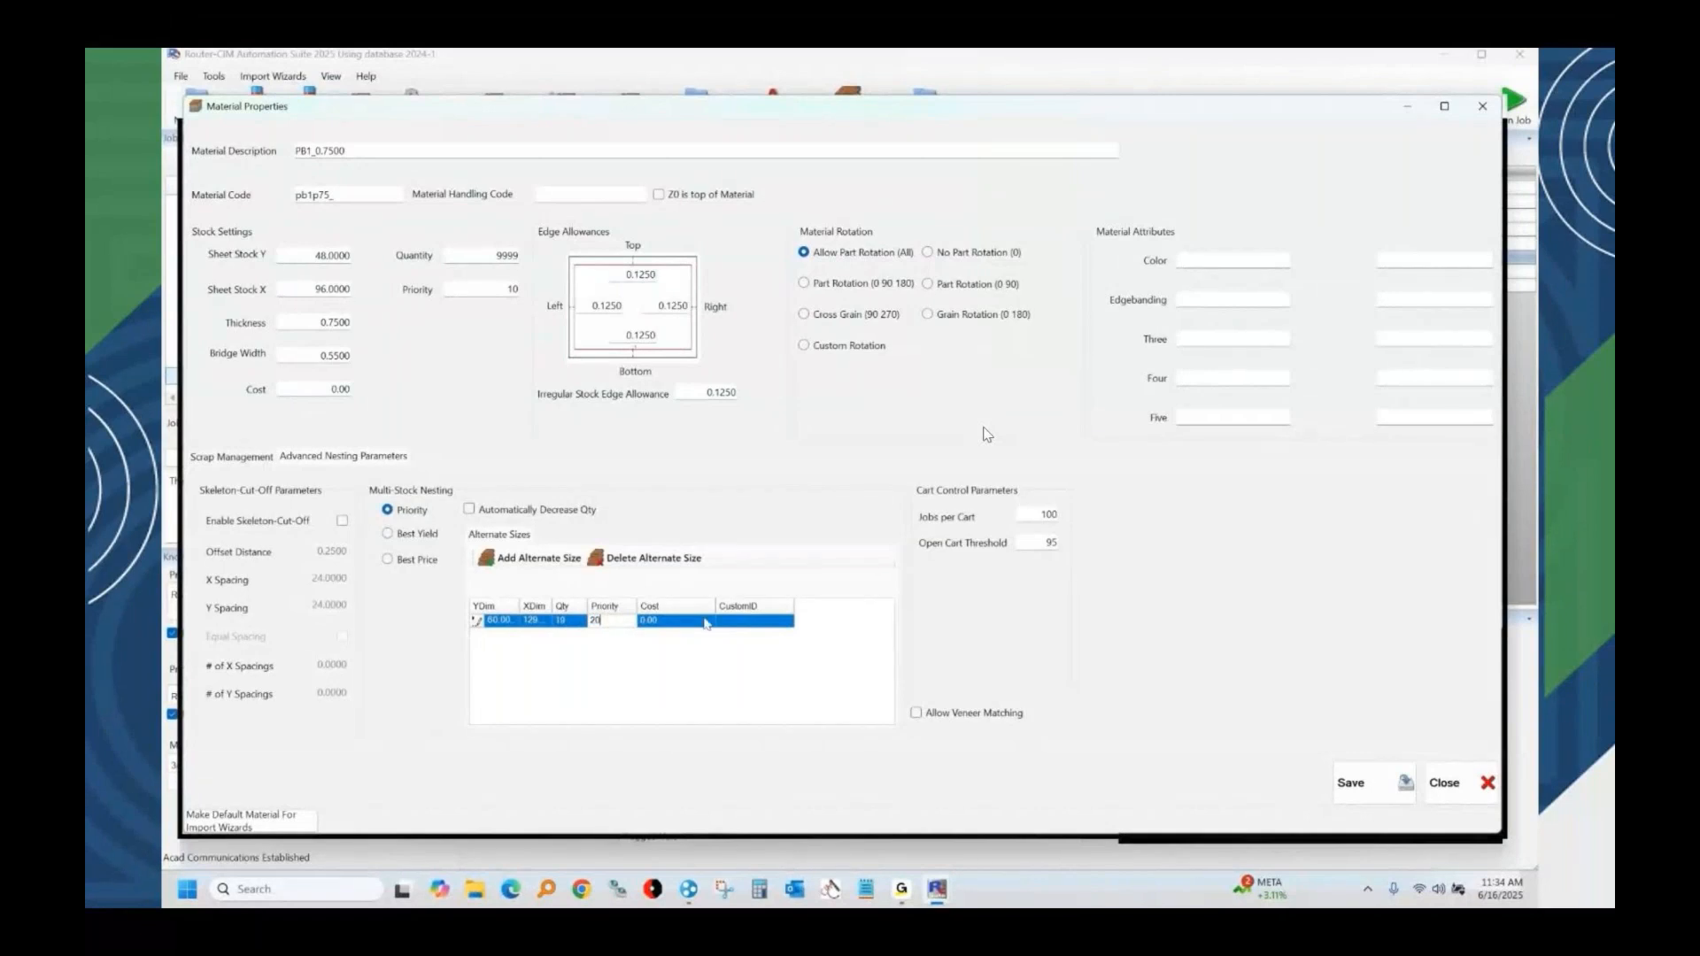
pyautogui.click(687, 620)
pyautogui.write('75')
pyautogui.press('Return')
# Set the cost of the main 48 by 96 stock sheet to 50.
pyautogui.click(335, 390)
pyautogui.doubleClick(336, 389)
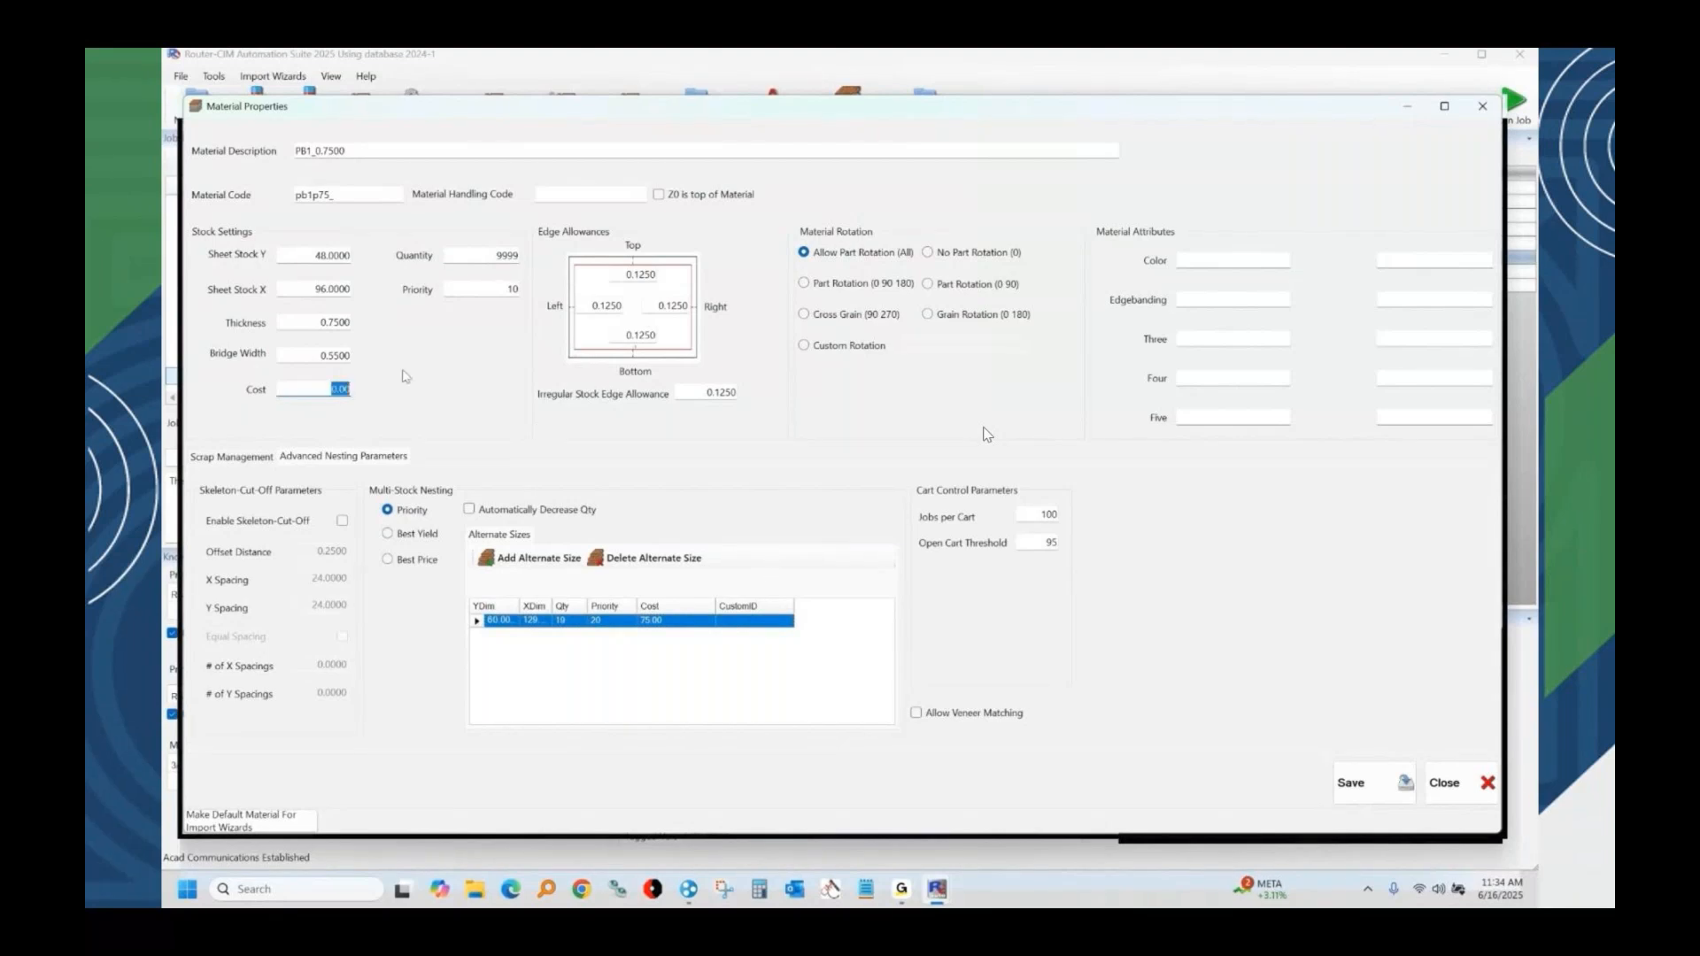
pyautogui.write('50')
# Add a second alternate sheet size of 60 by 144 to material PB1_0.7500.
pyautogui.click(538, 558)
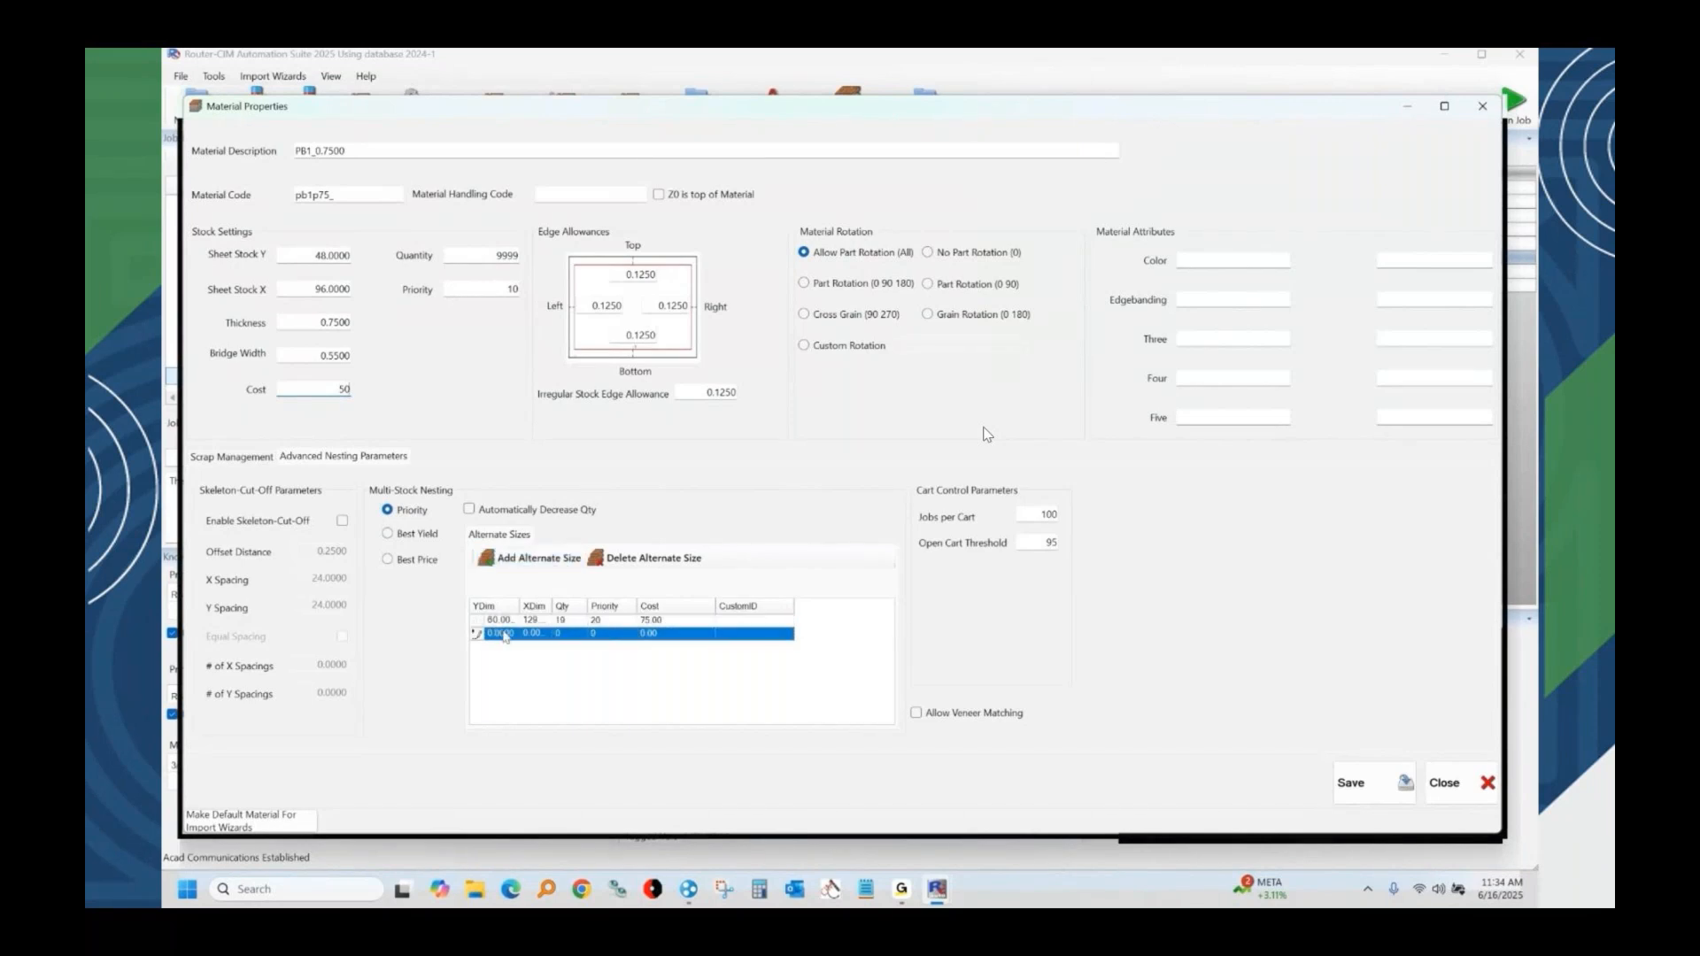
pyautogui.write('60')
pyautogui.press('Tab')
pyautogui.write('144')
pyautogui.click(548, 634)
pyautogui.write('144')
pyautogui.click(500, 634)
pyautogui.write('60')
# Give the 60 by 144 alternate size a quantity of 20, a priority of 30 and a cost of 80.
pyautogui.click(574, 634)
pyautogui.write('2')
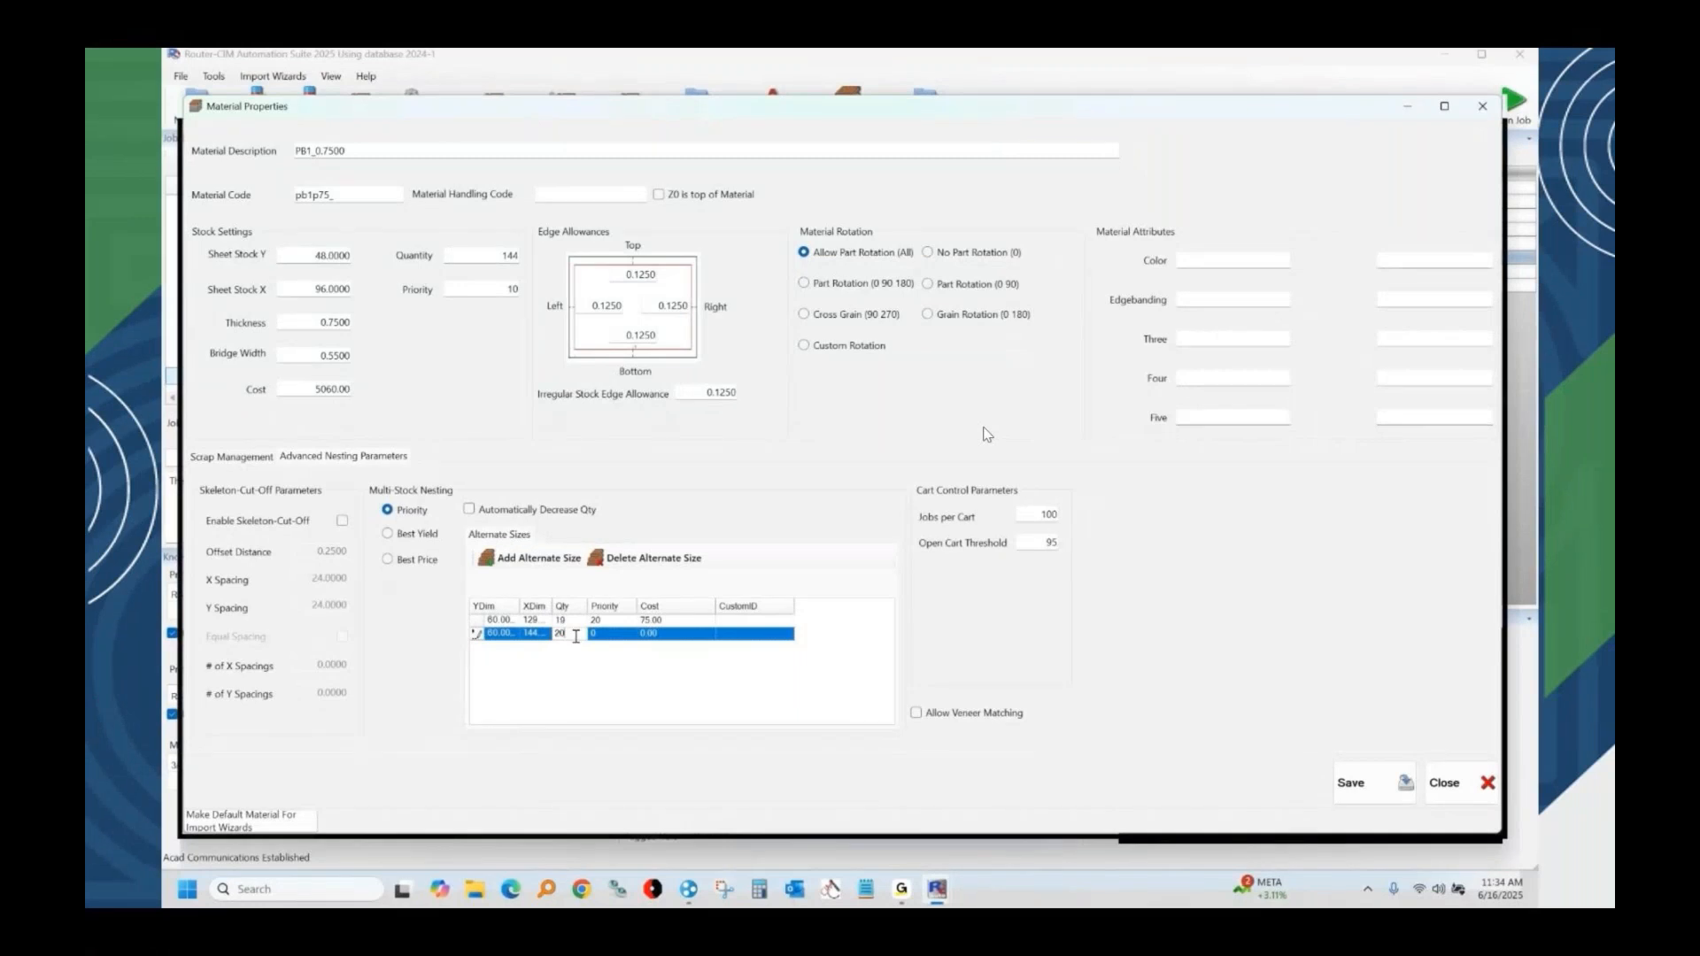
pyautogui.click(606, 635)
pyautogui.write('30')
pyautogui.click(646, 635)
pyautogui.write('80')
pyautogui.press('Return')
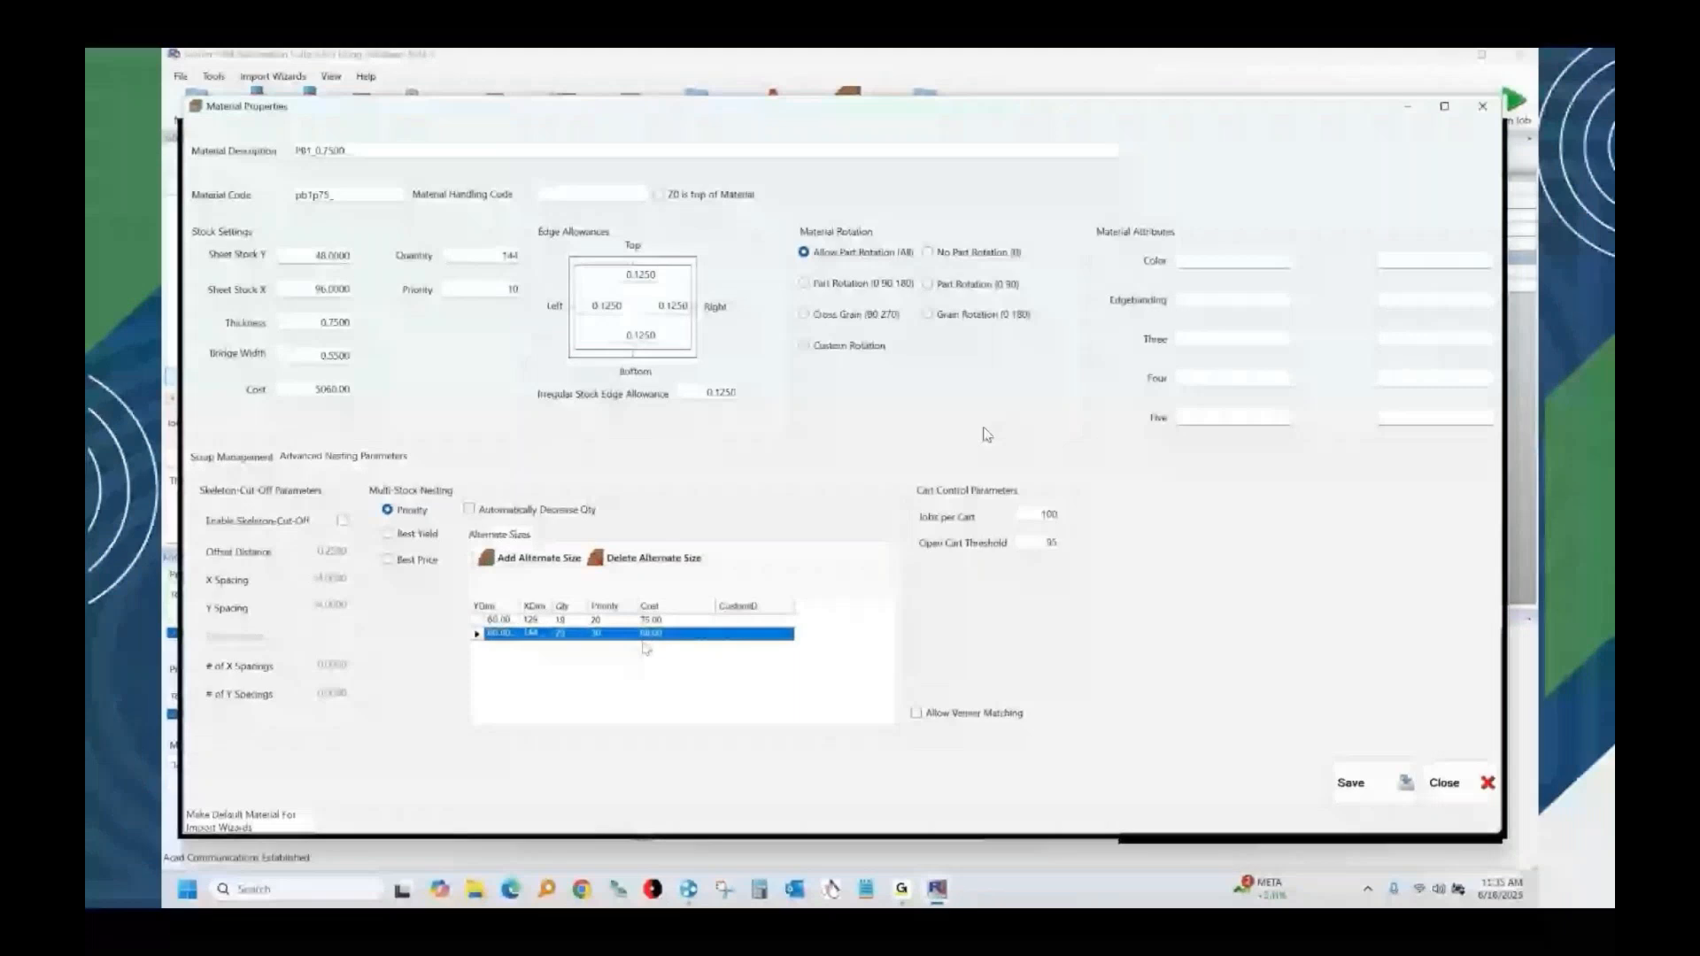
# Set multi-stock nesting to Best Yield and save the material properties.
pyautogui.click(405, 536)
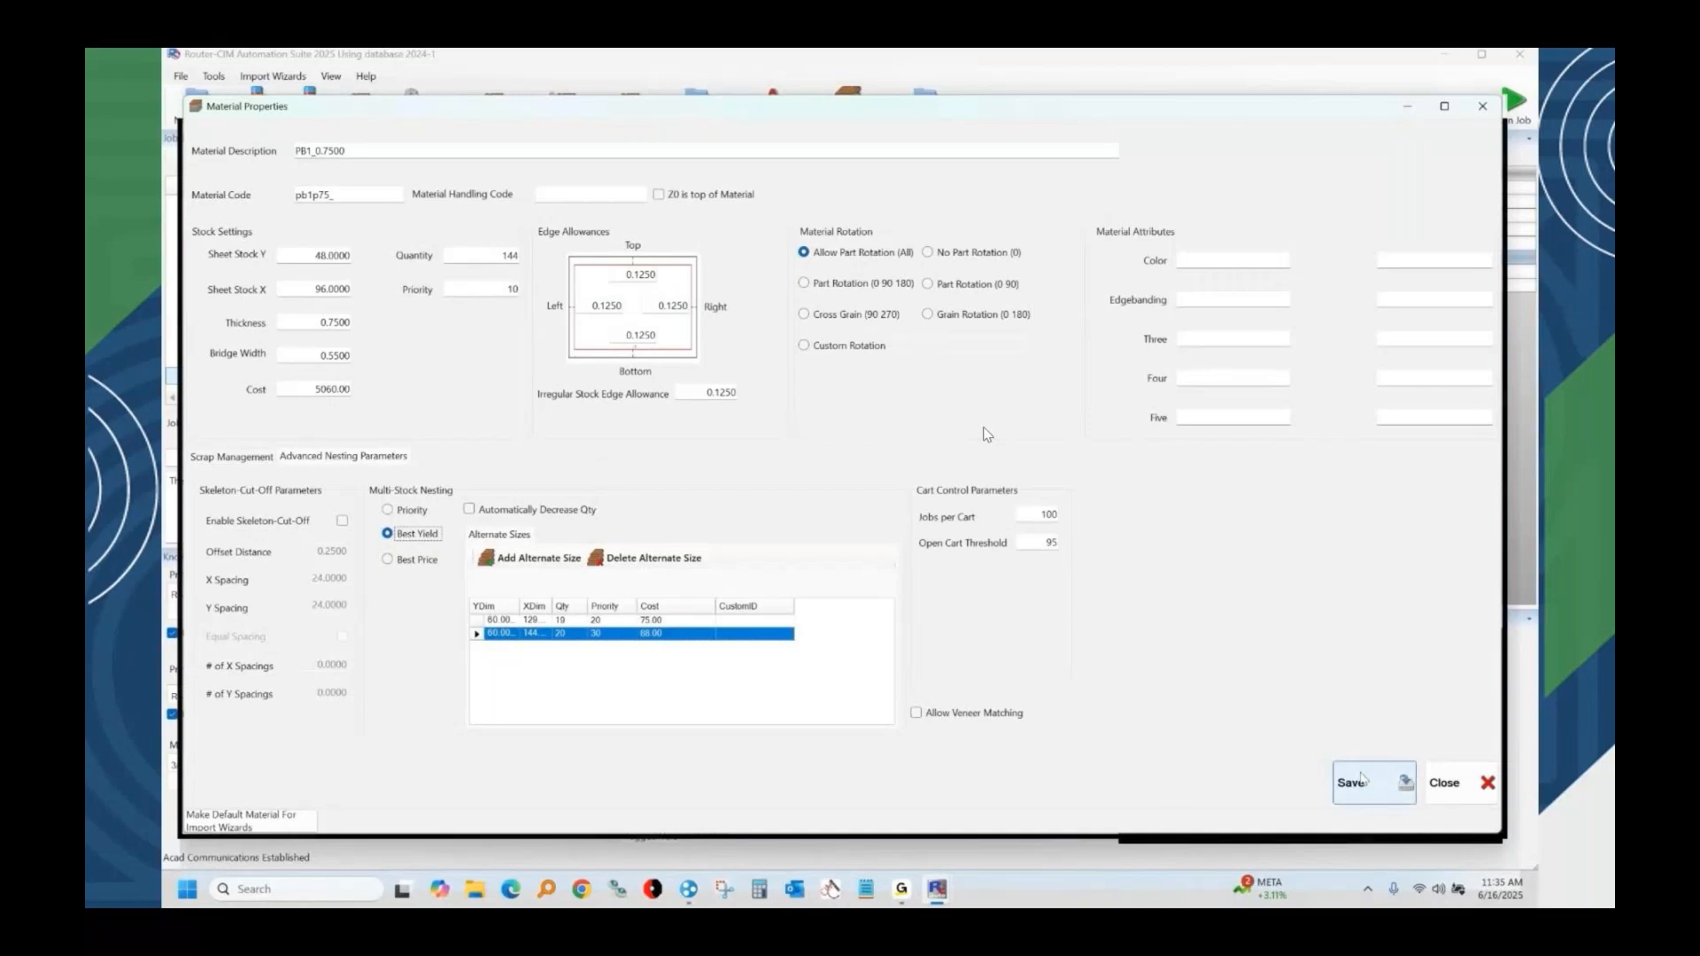
pyautogui.click(1362, 779)
# Enable the part multiplier with a value of 10 in the job settings and run the job.
pyautogui.click(680, 157)
pyautogui.click(763, 206)
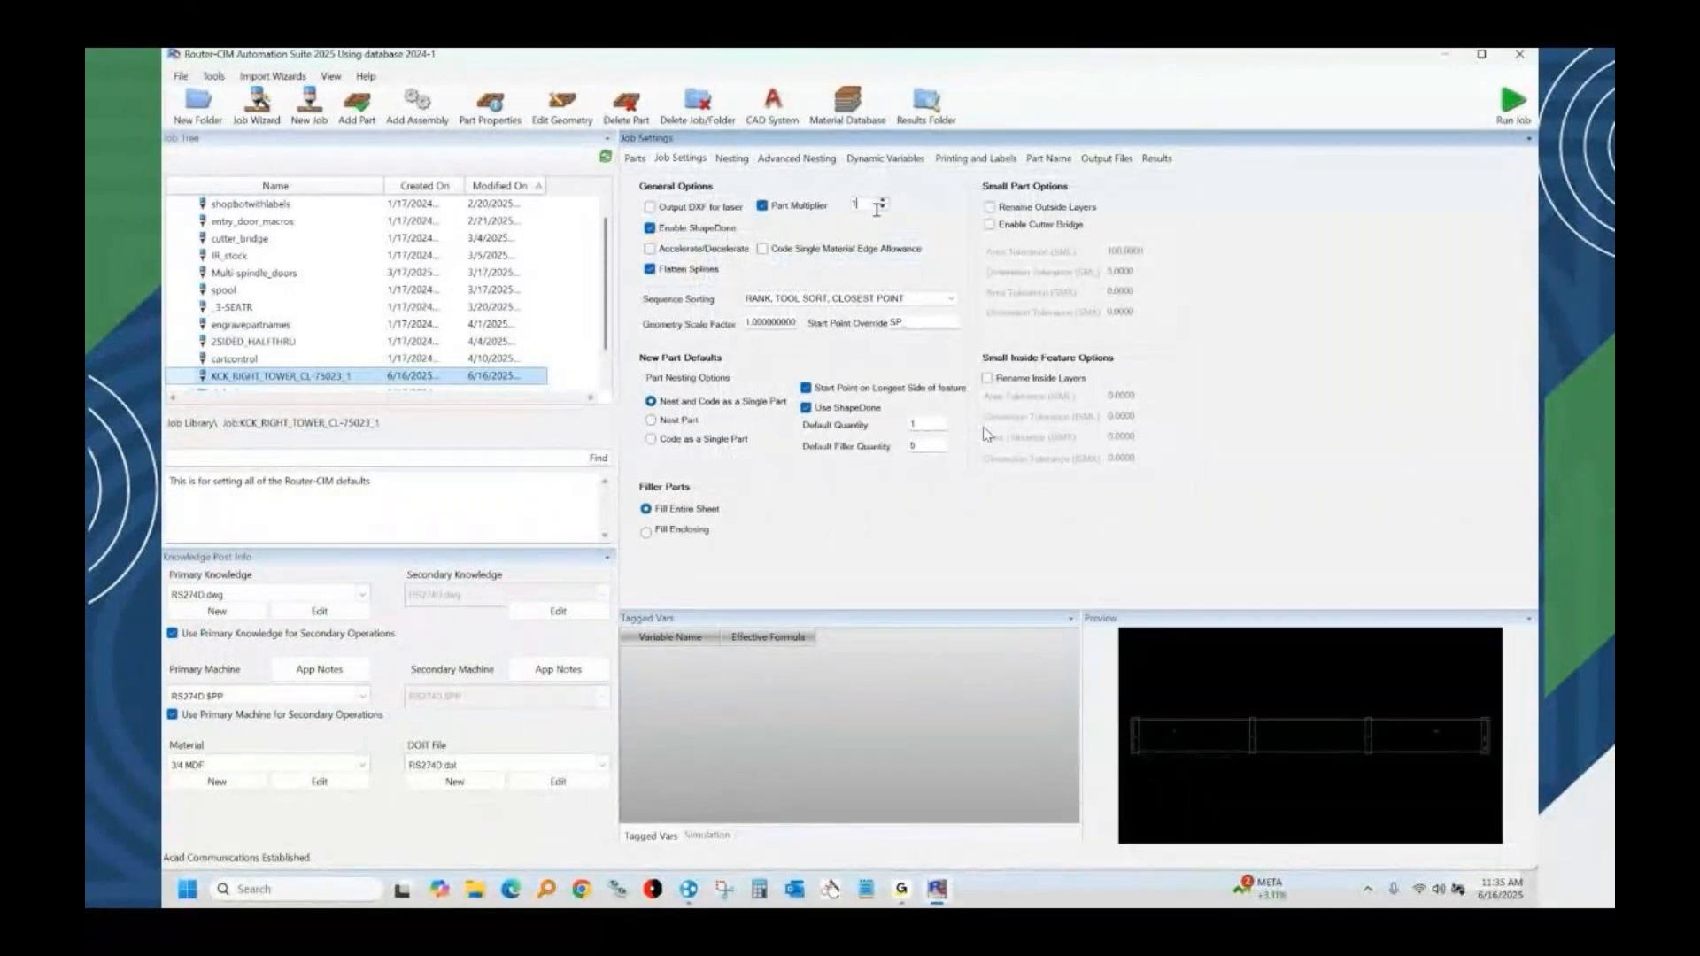
pyautogui.write('0')
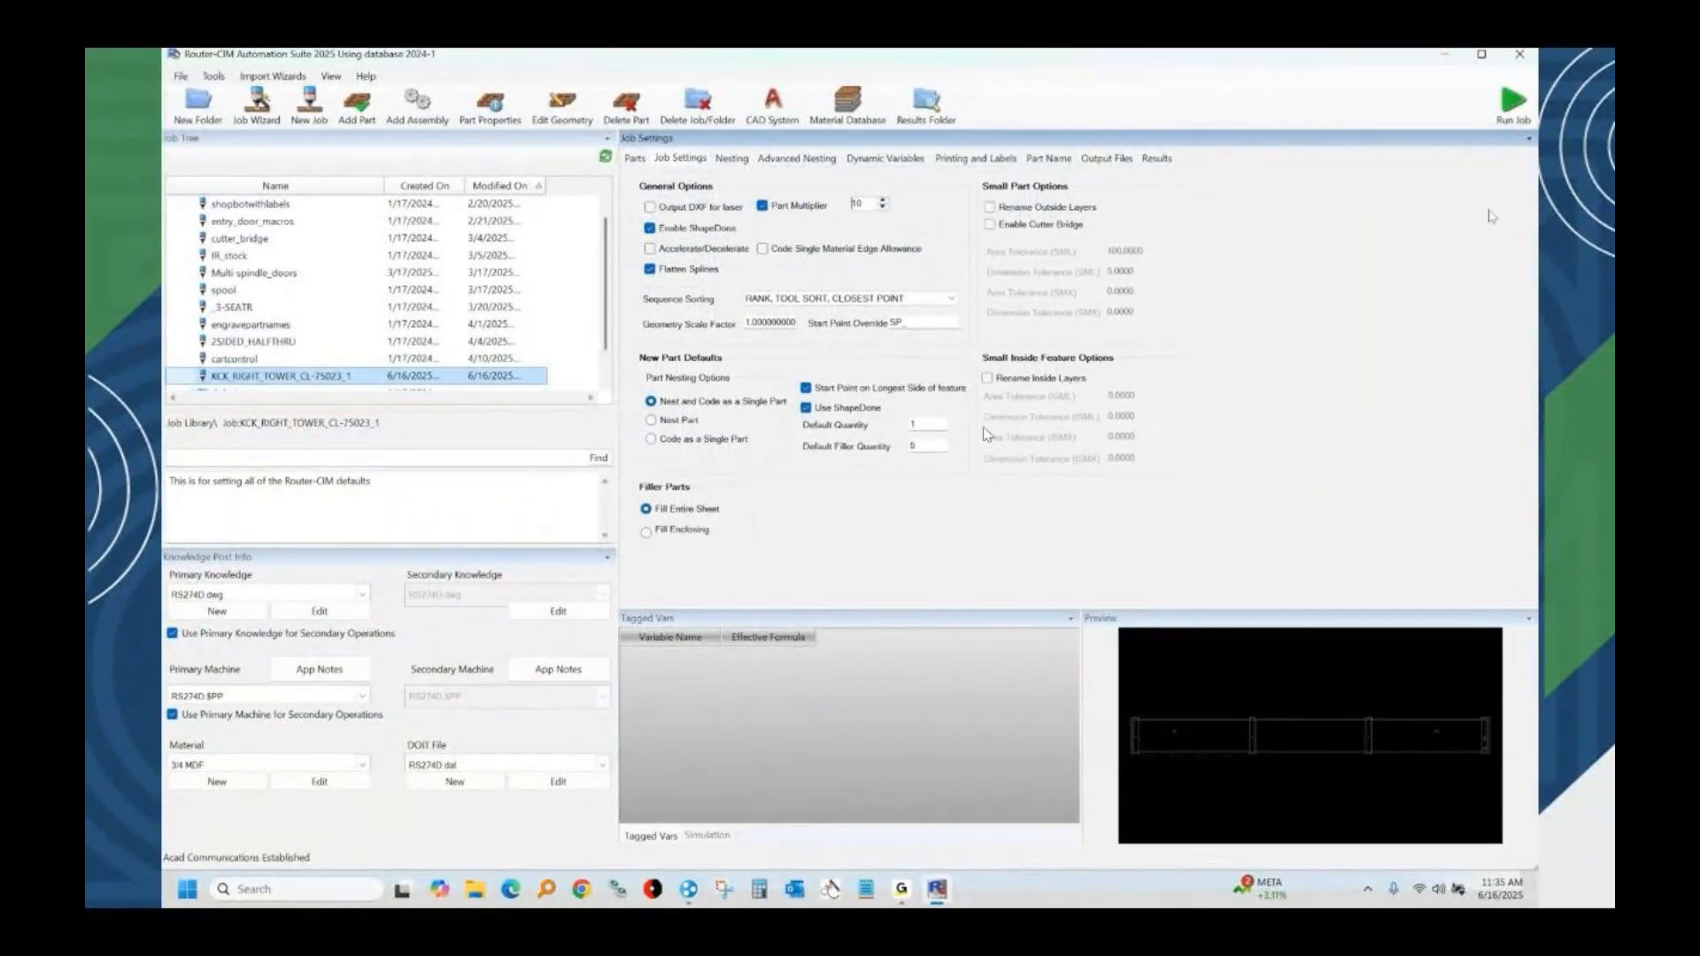
pyautogui.click(1513, 104)
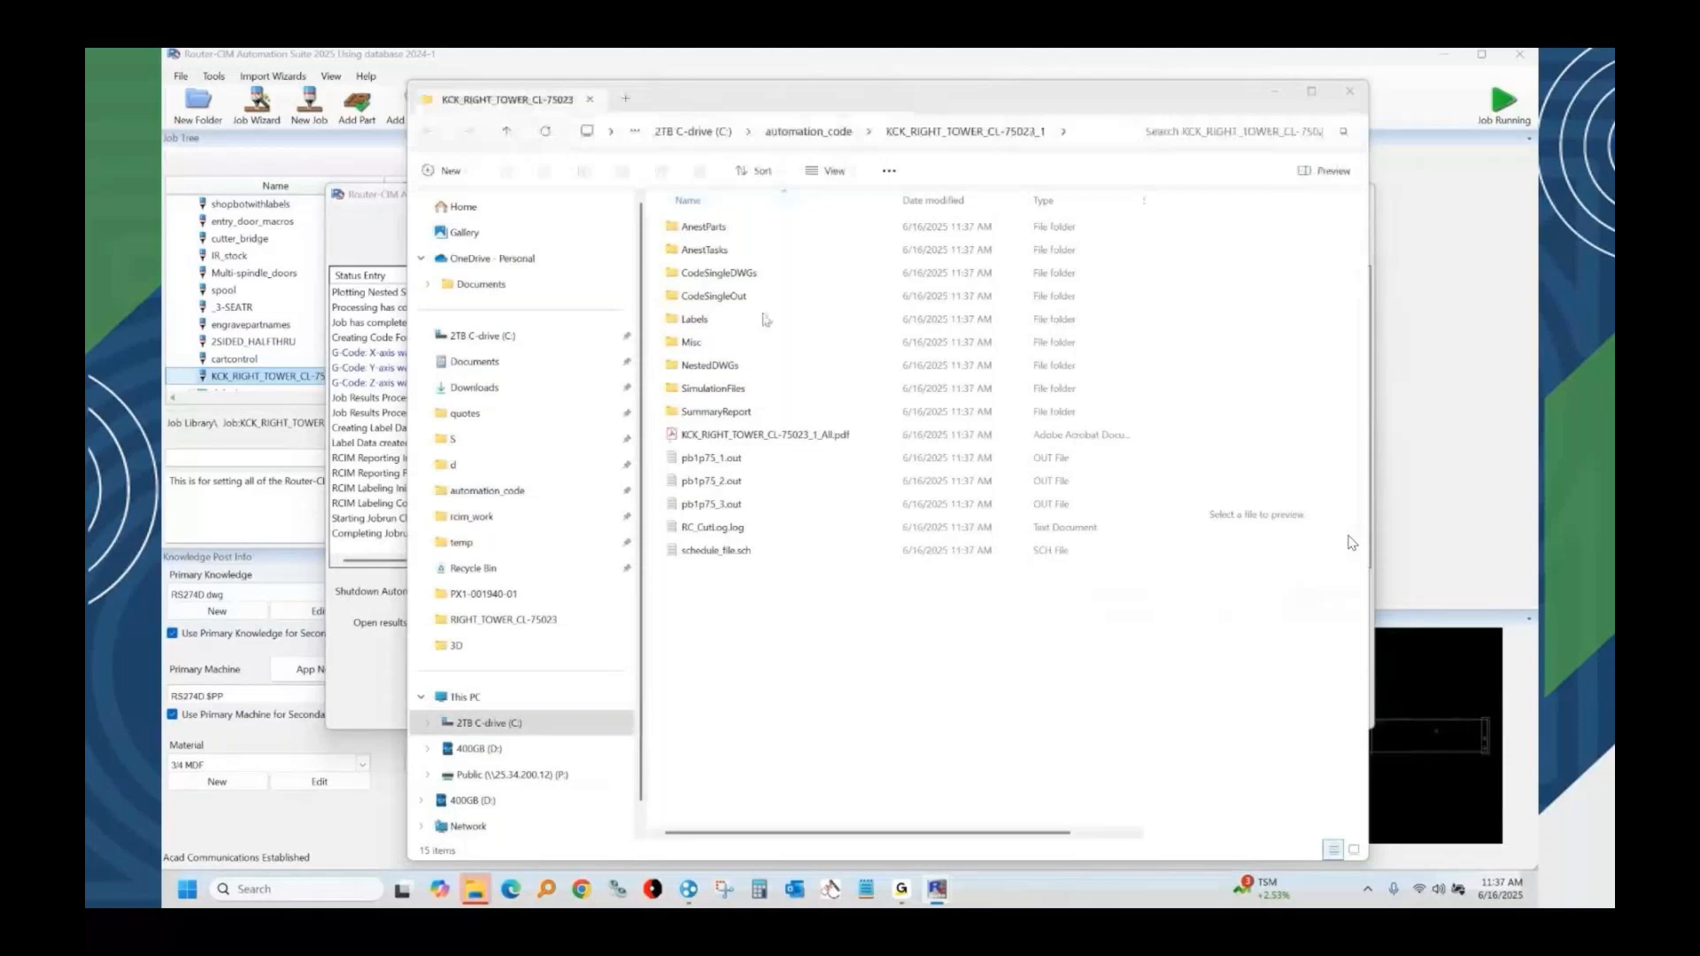
# Review the generated G-code in pb1p75_1.out from the job's results folder, then close the file.
pyautogui.click(738, 460)
pyautogui.doubleClick(738, 460)
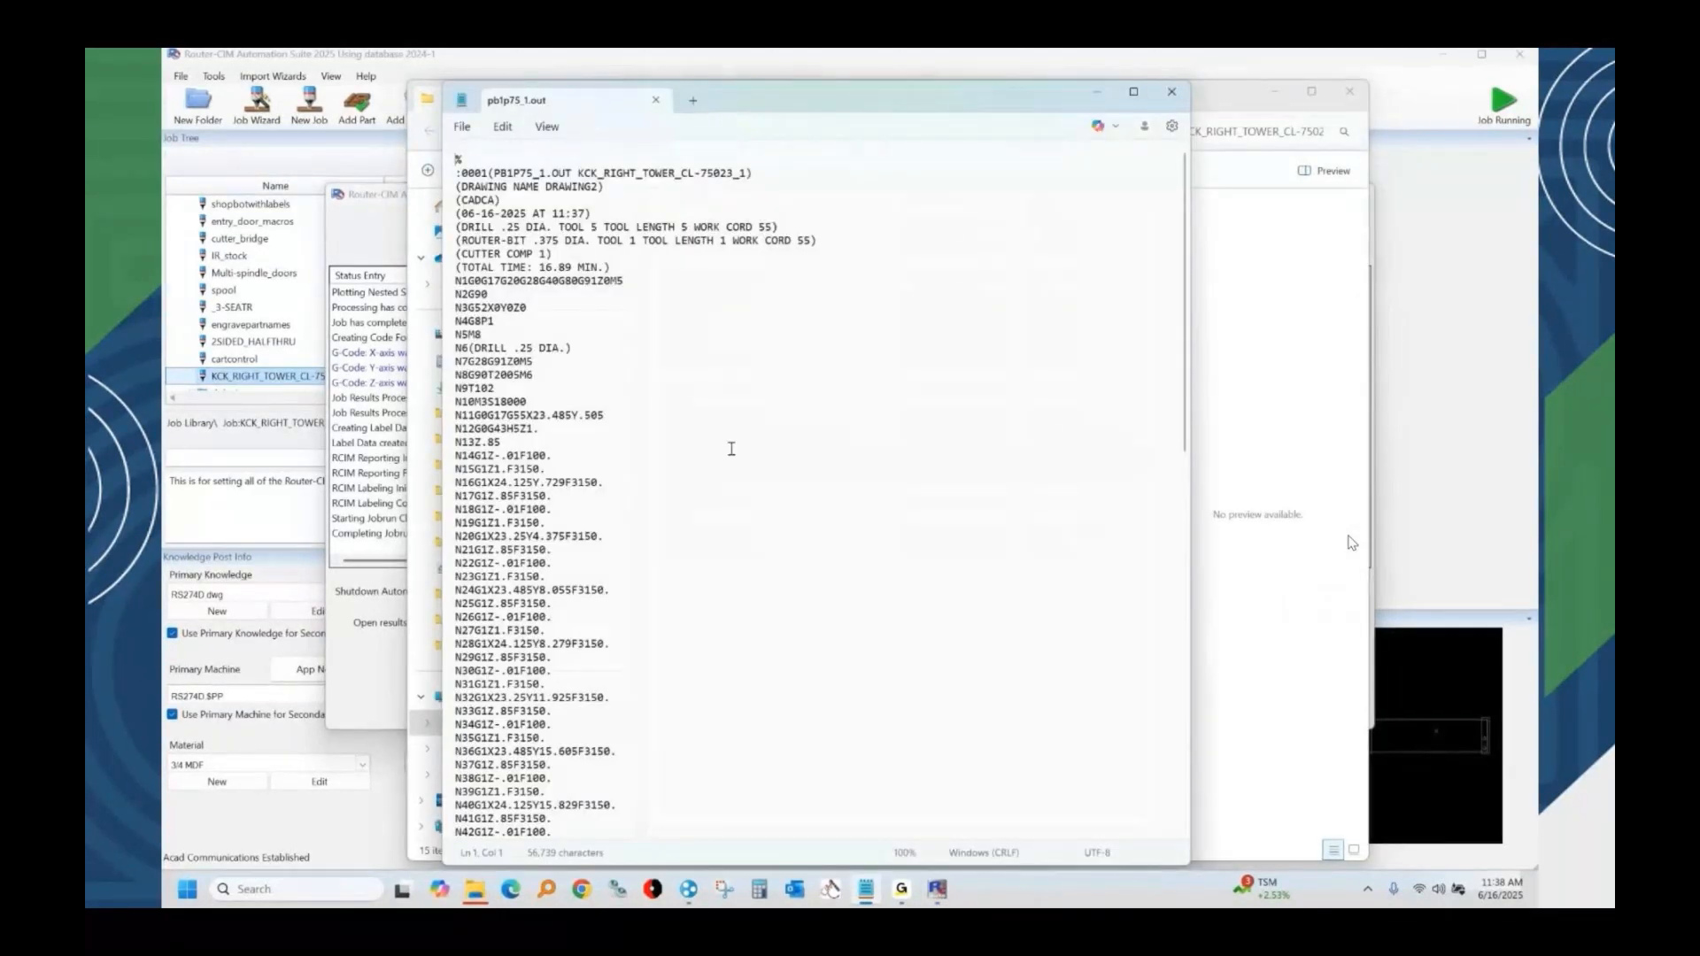
pyautogui.click(1172, 91)
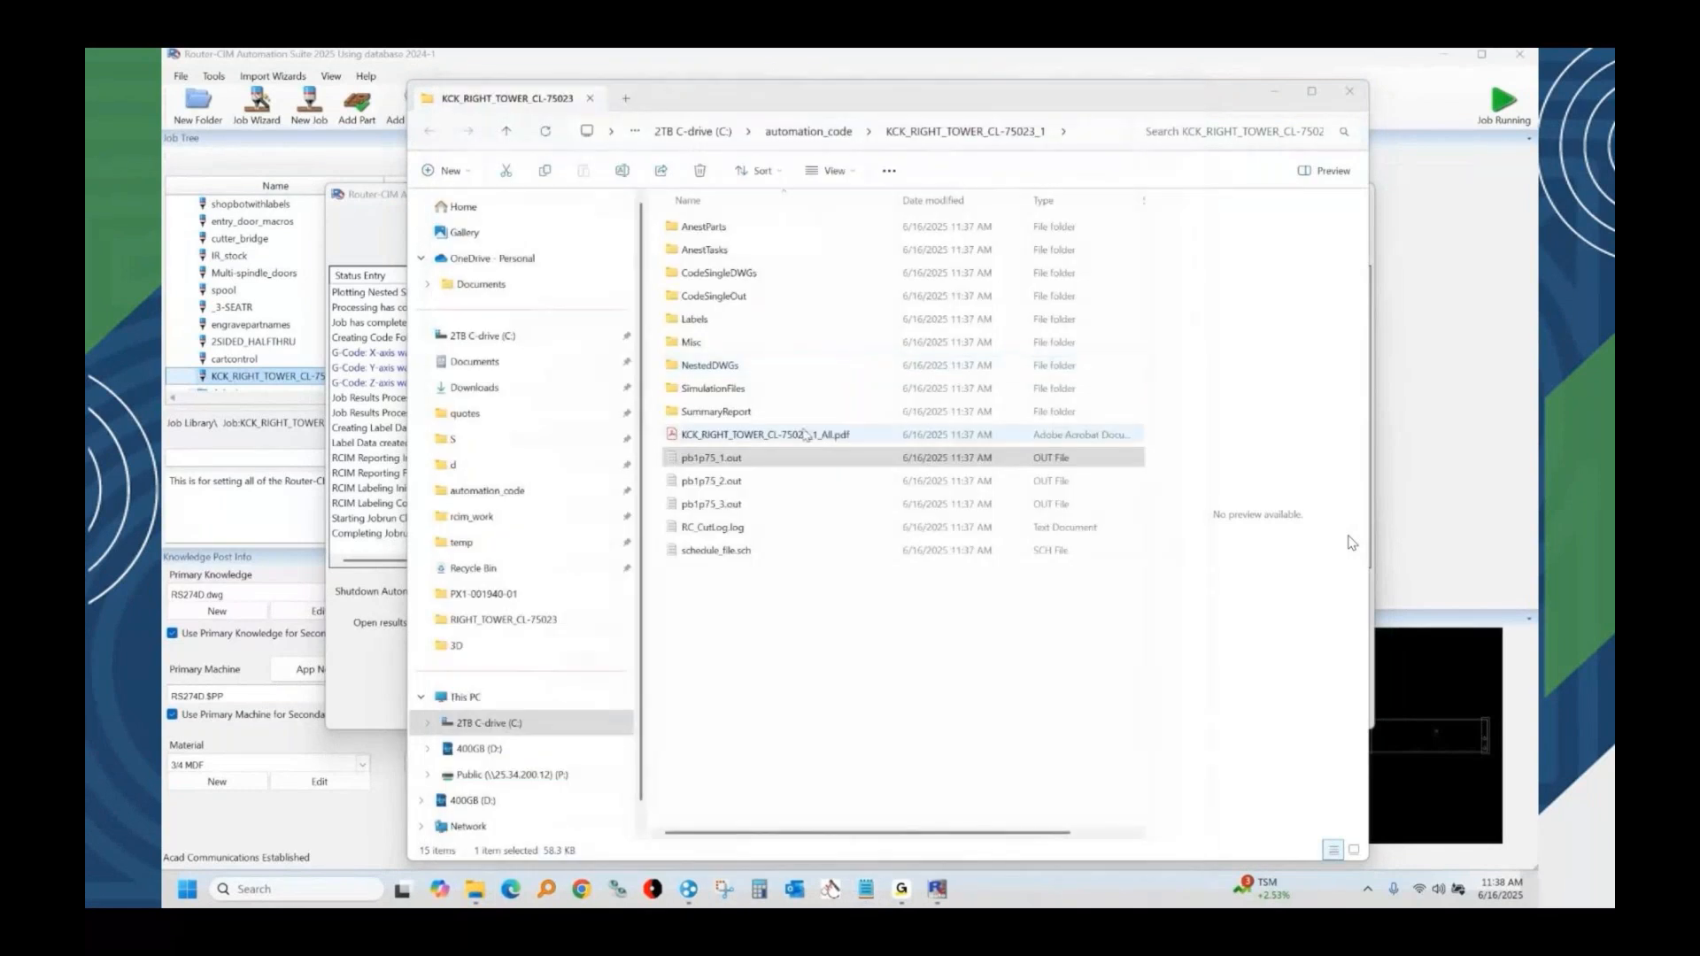
# Open KCK_RIGHT_TOWER_CL-75023_1_All.pdf and review the material usage report and the nested sheet layouts.
pyautogui.click(763, 435)
pyautogui.click(763, 435)
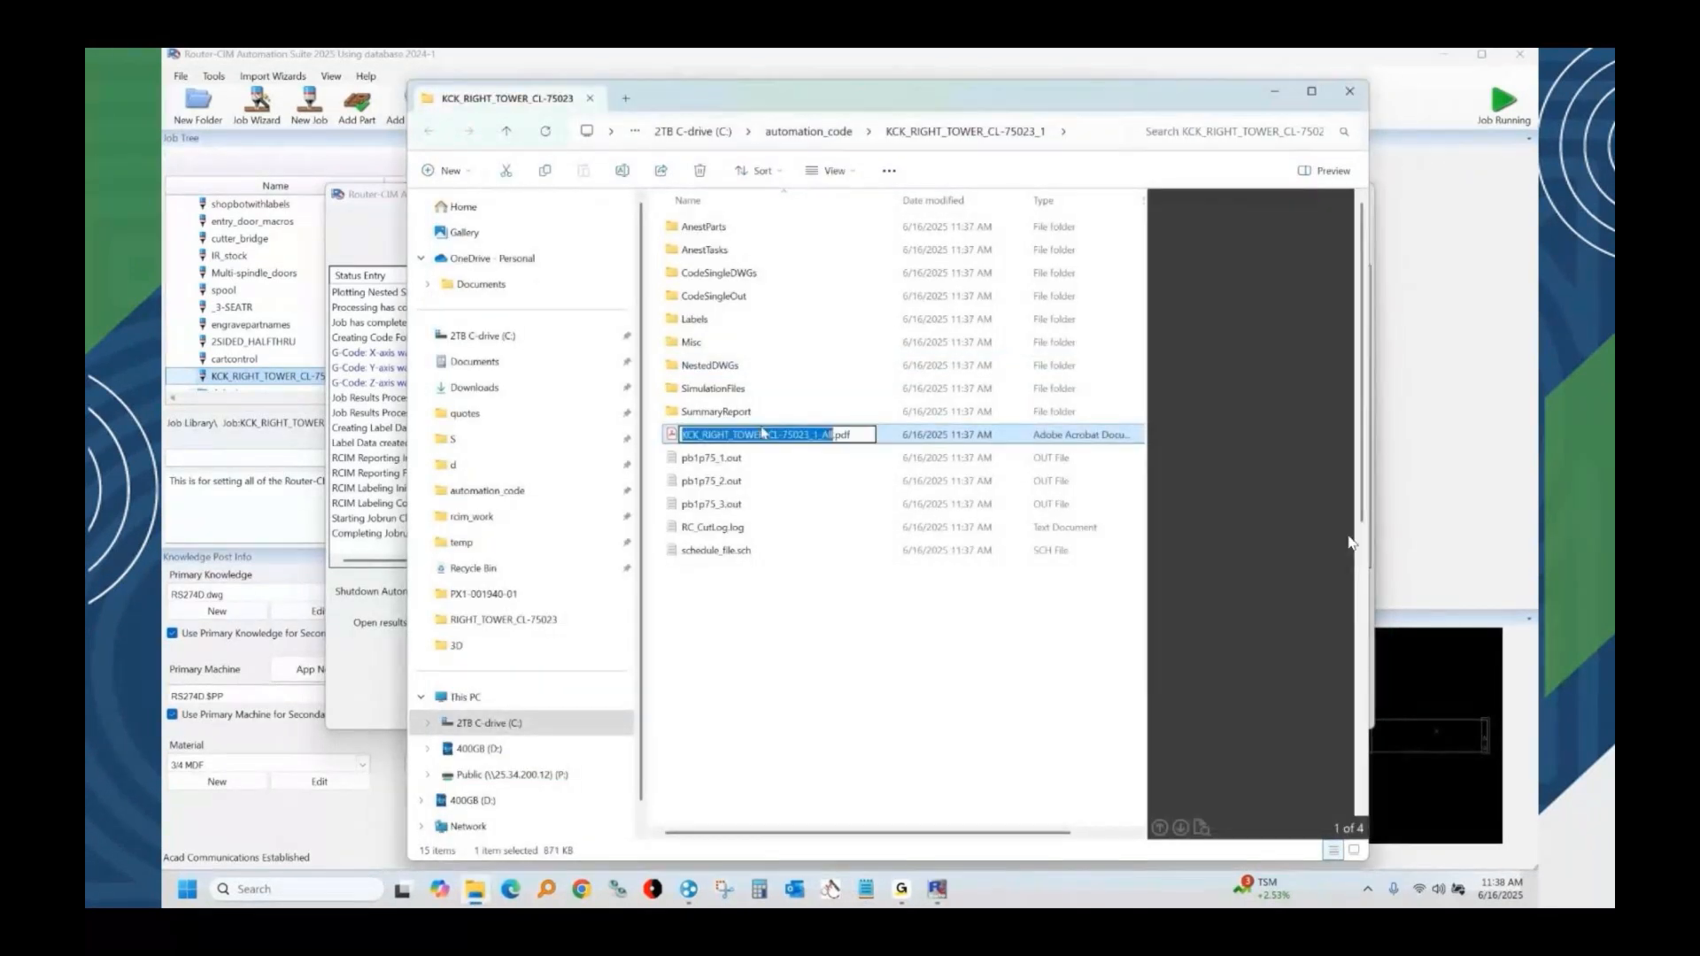
pyautogui.press('Escape')
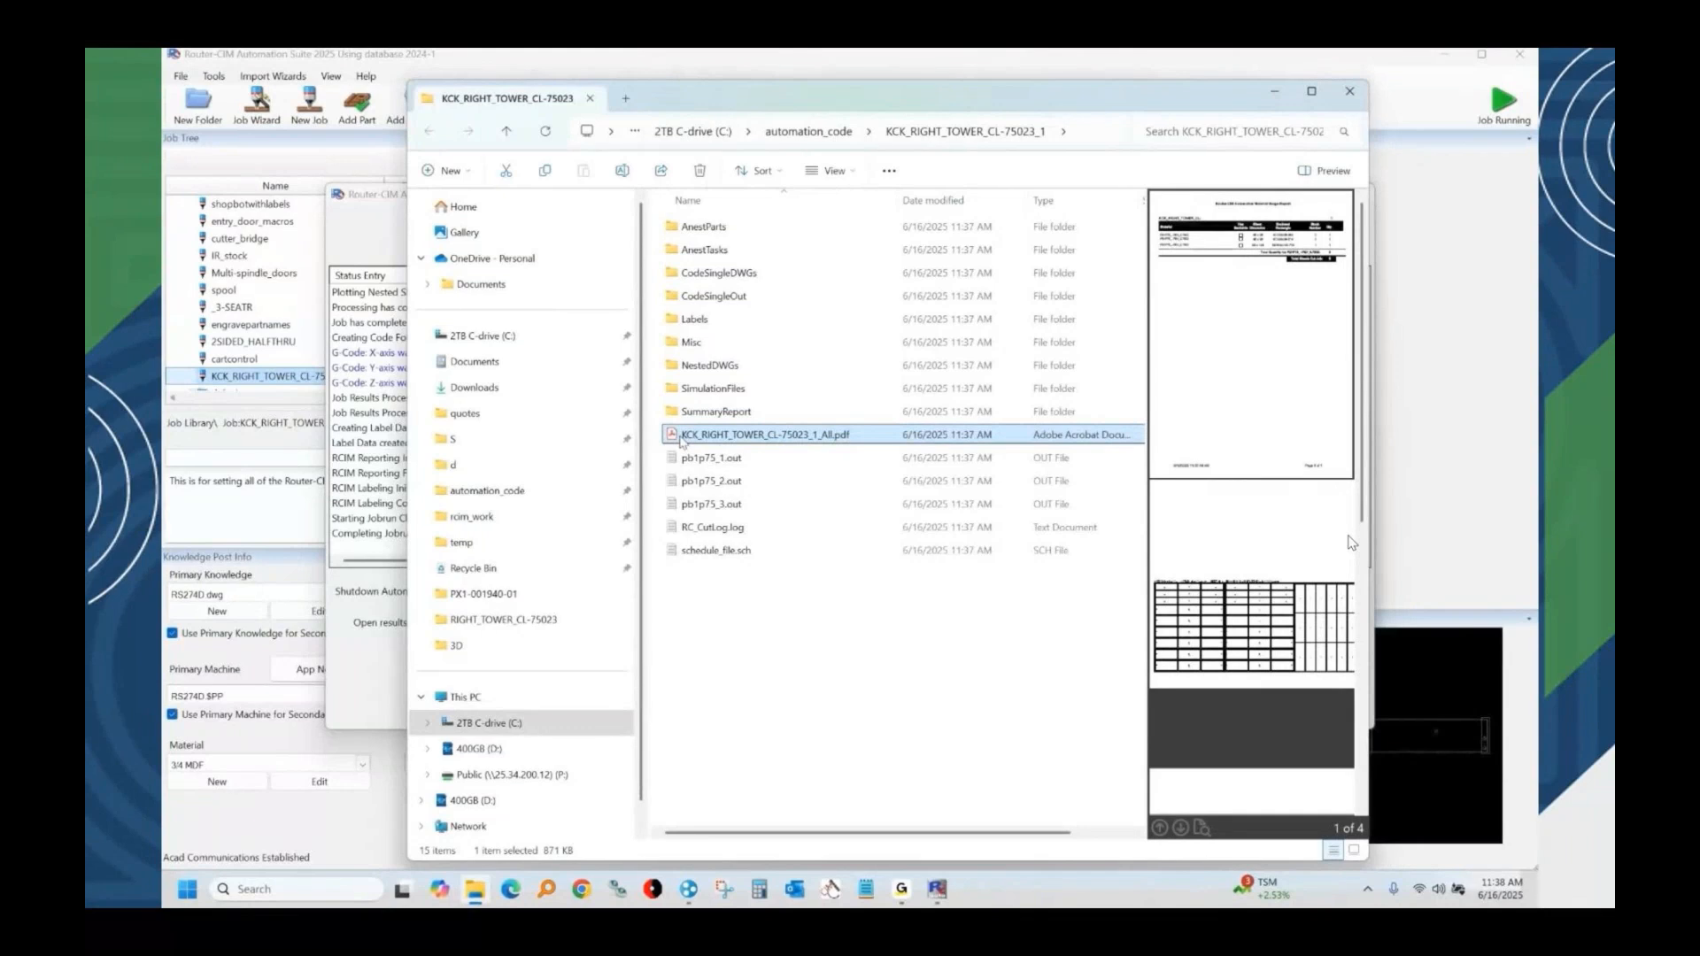
pyautogui.doubleClick(732, 434)
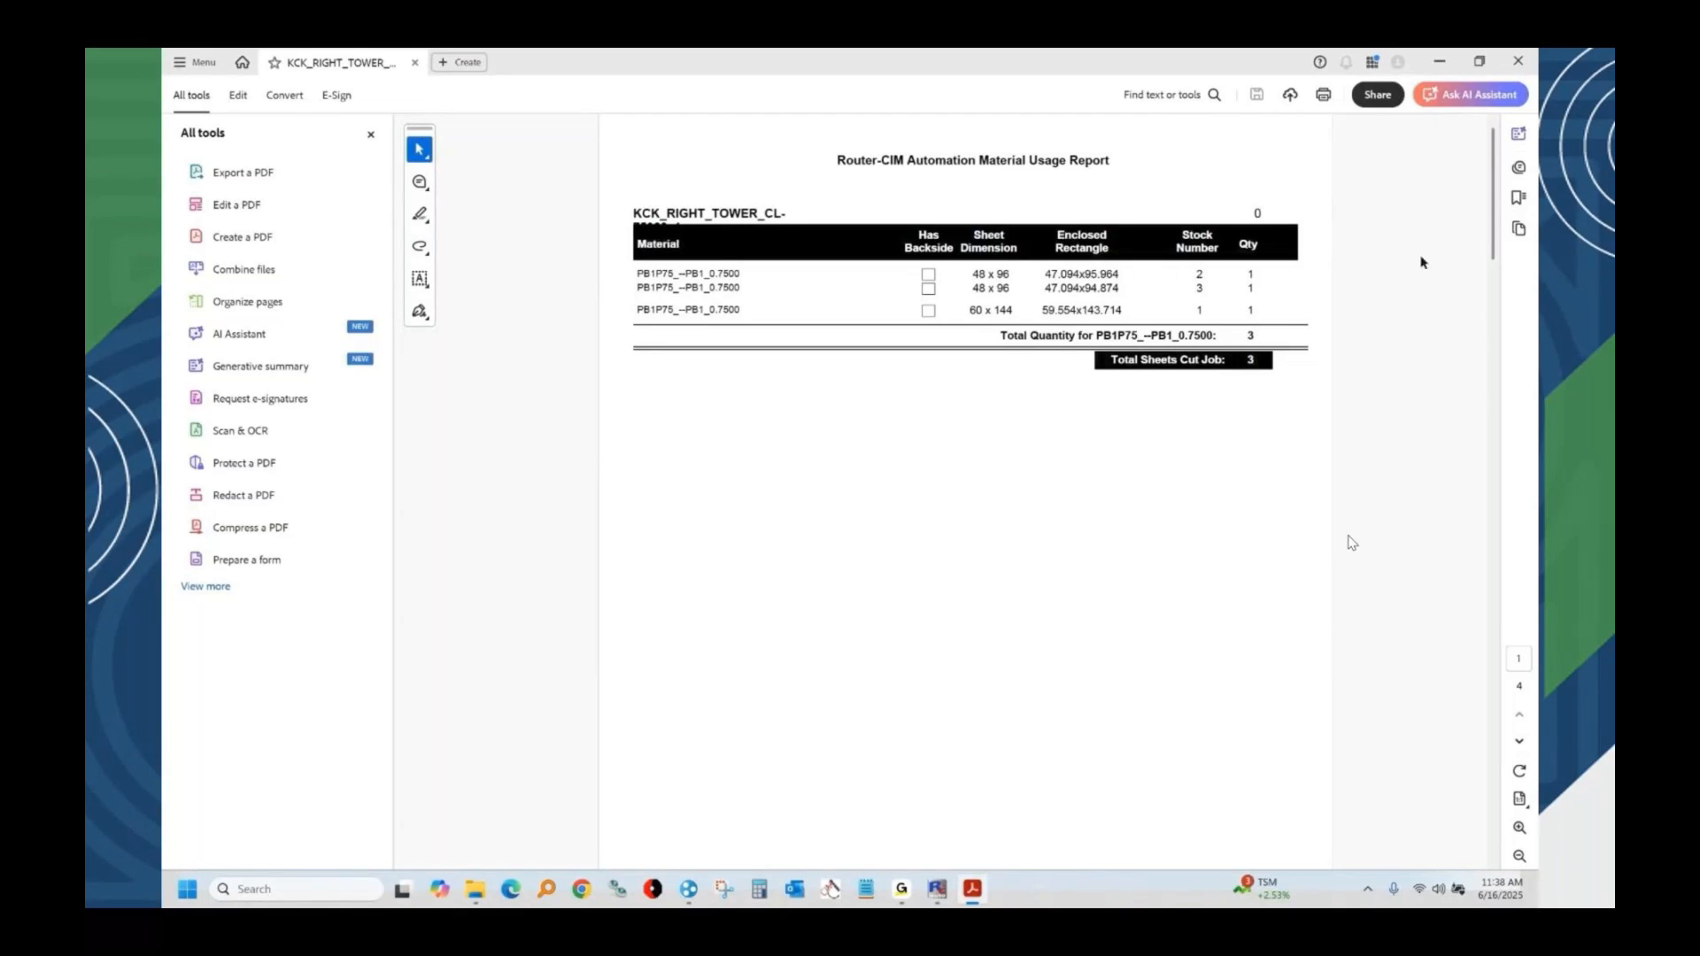
pyautogui.moveTo(1497, 193); pyautogui.dragTo(1331, 442)
pyautogui.scroll(-5, 1331, 442)
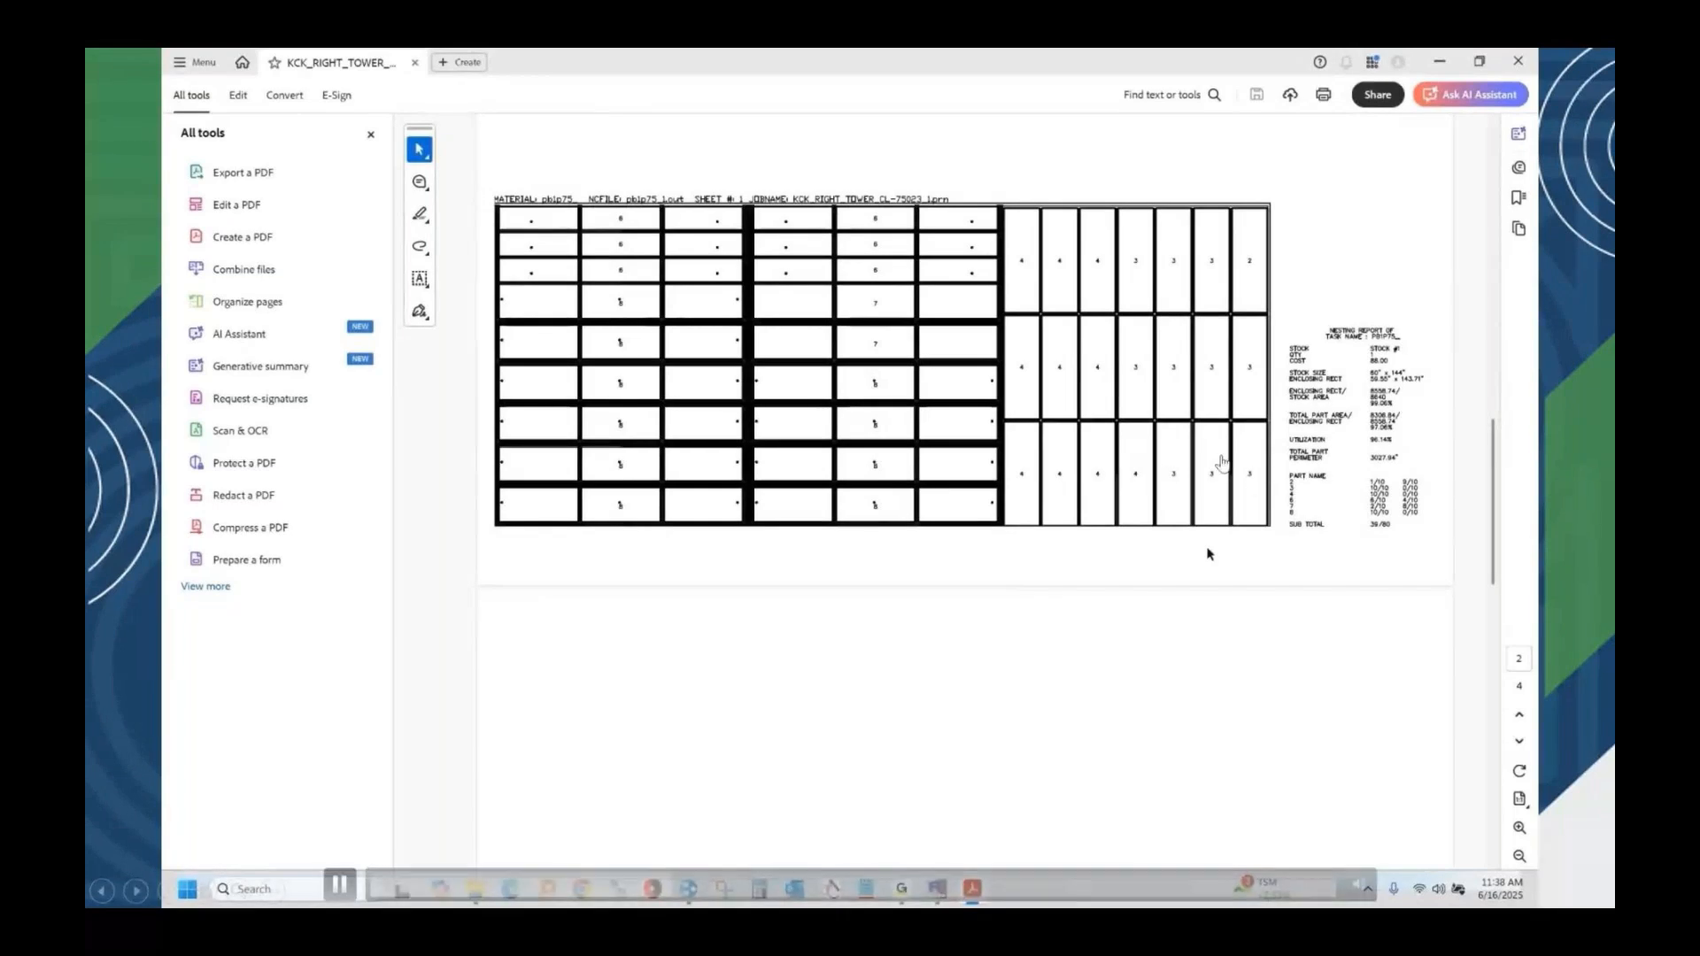
pyautogui.scroll(-10, 1200, 501)
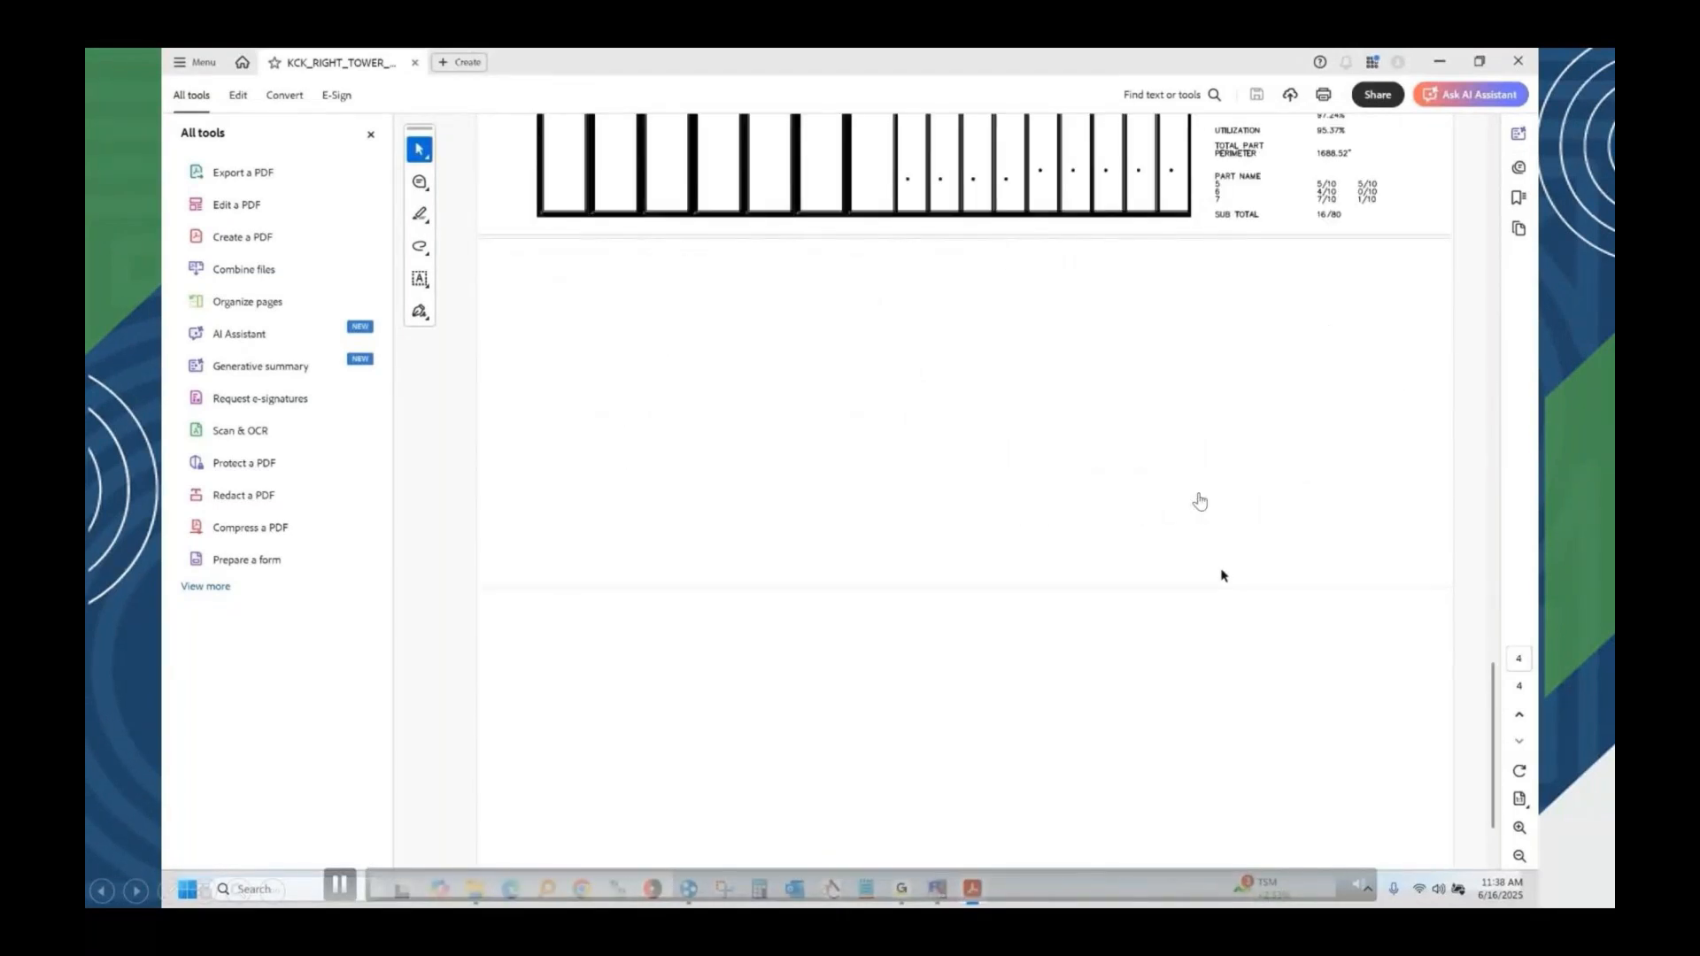
# Review the remaining nested sheet layouts at the end of the PDF report, then close it.
pyautogui.scroll(-2, 1200, 502)
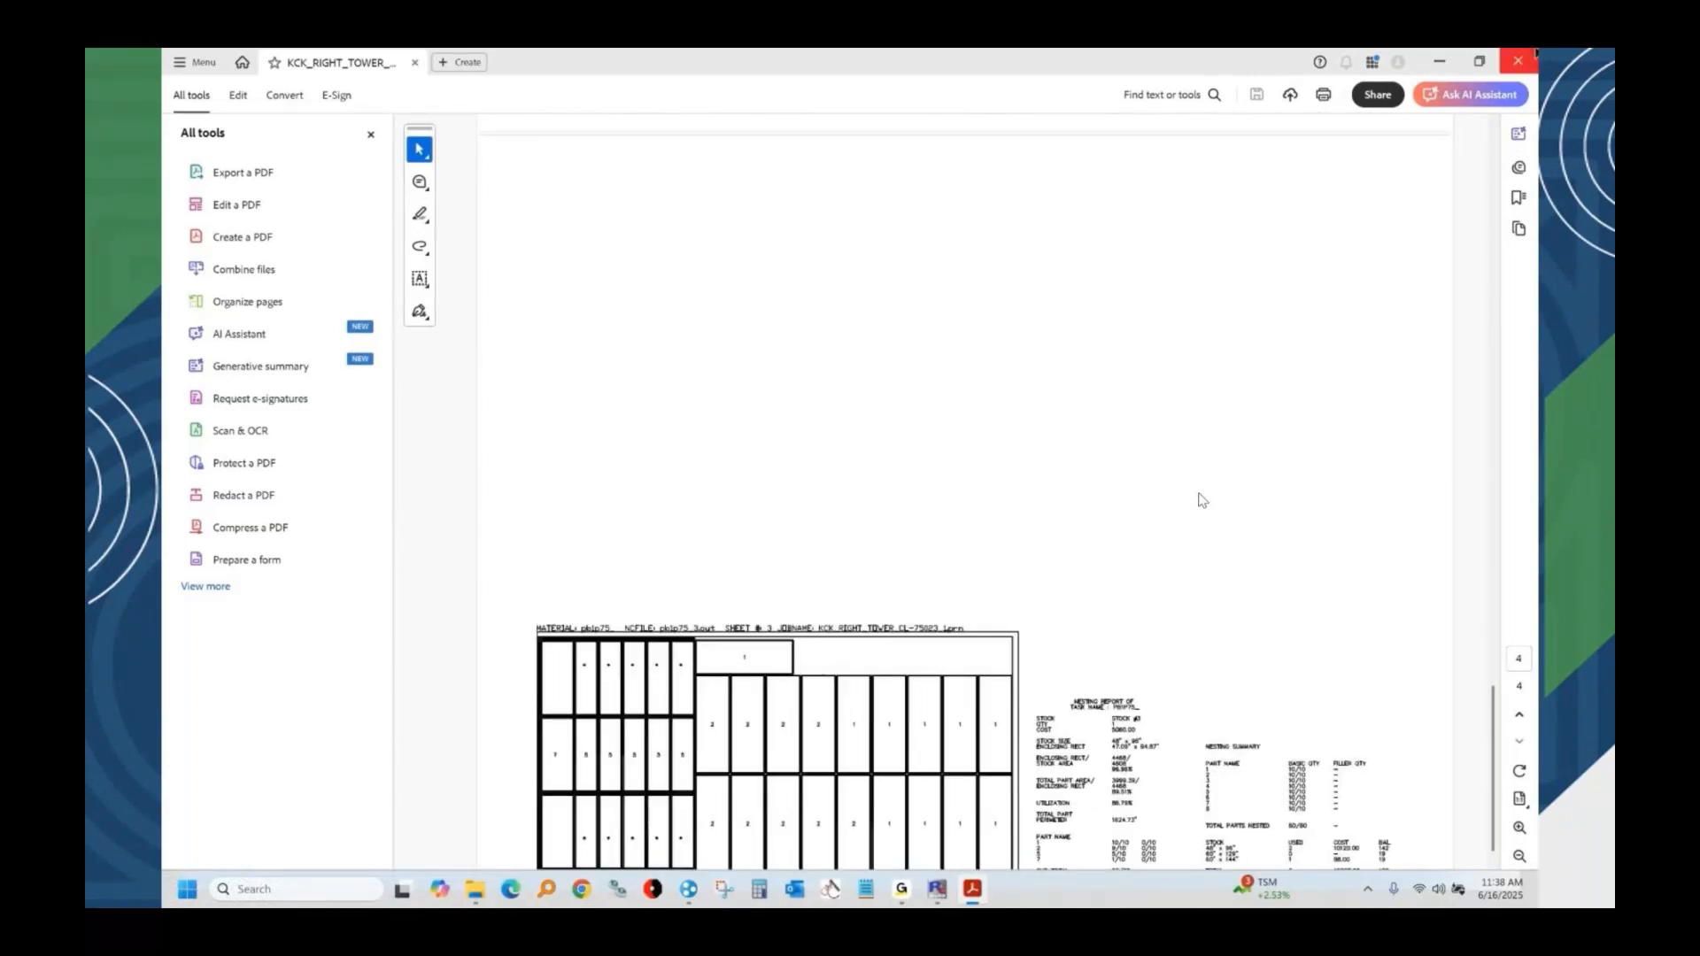
pyautogui.click(1525, 58)
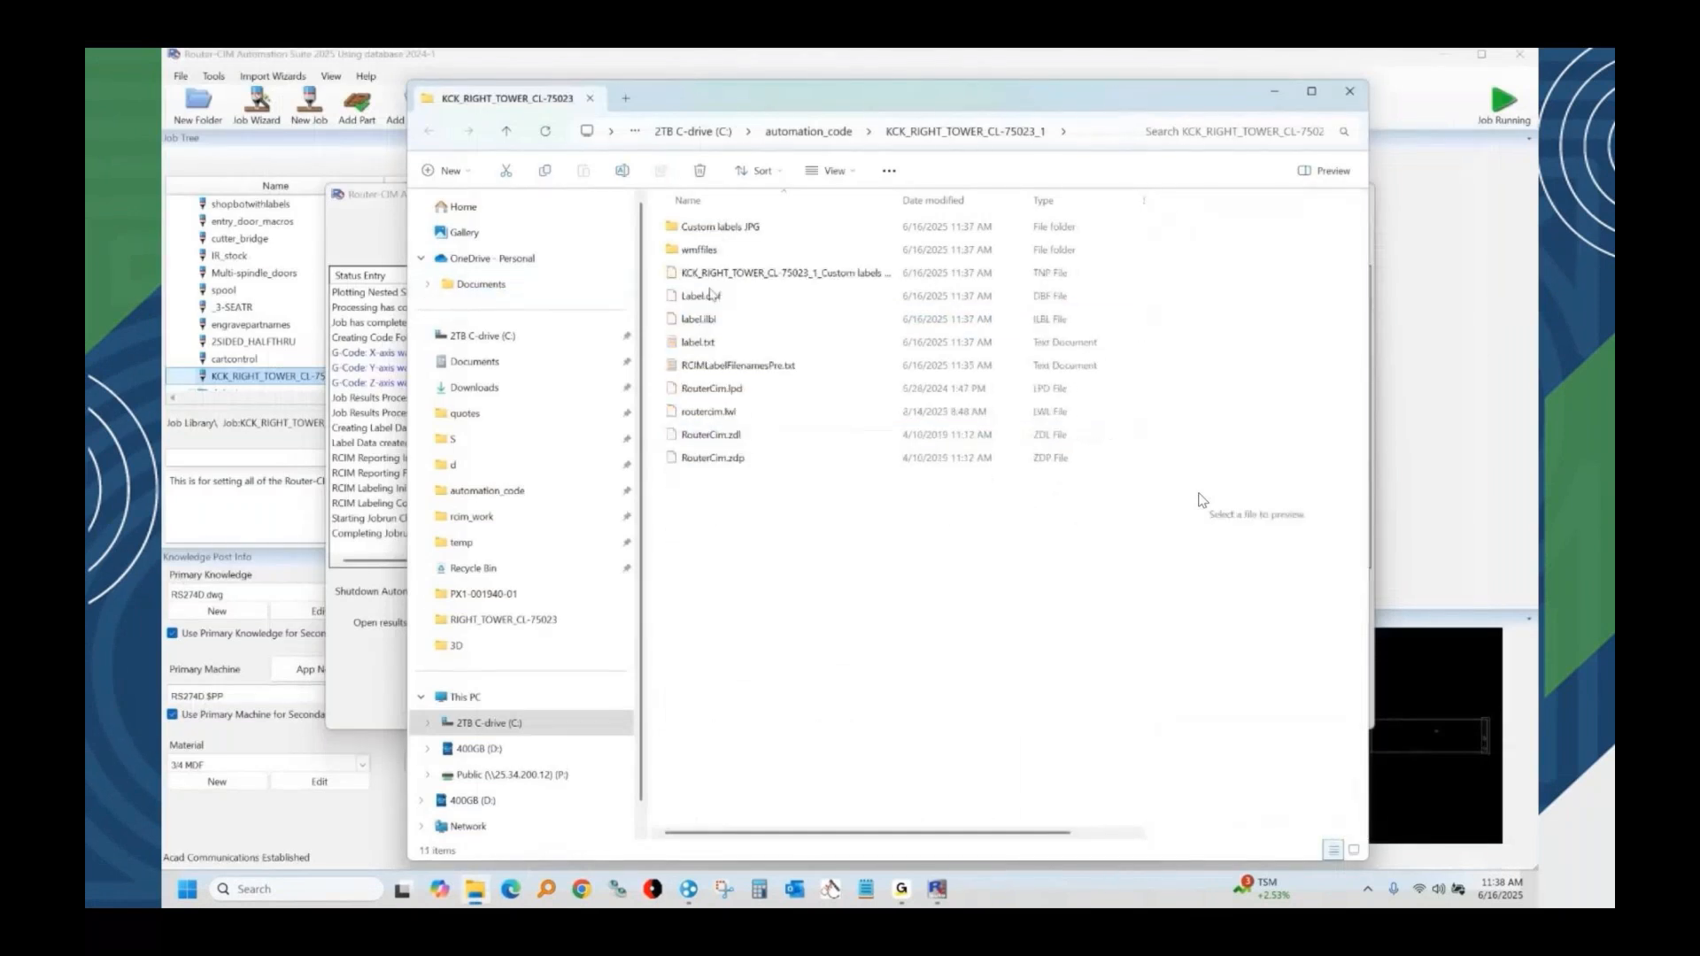
# Review the label sheet images from Sheet1 to Sheet10 in the Custom labels JPG folder, then close the viewer.
pyautogui.doubleClick(722, 229)
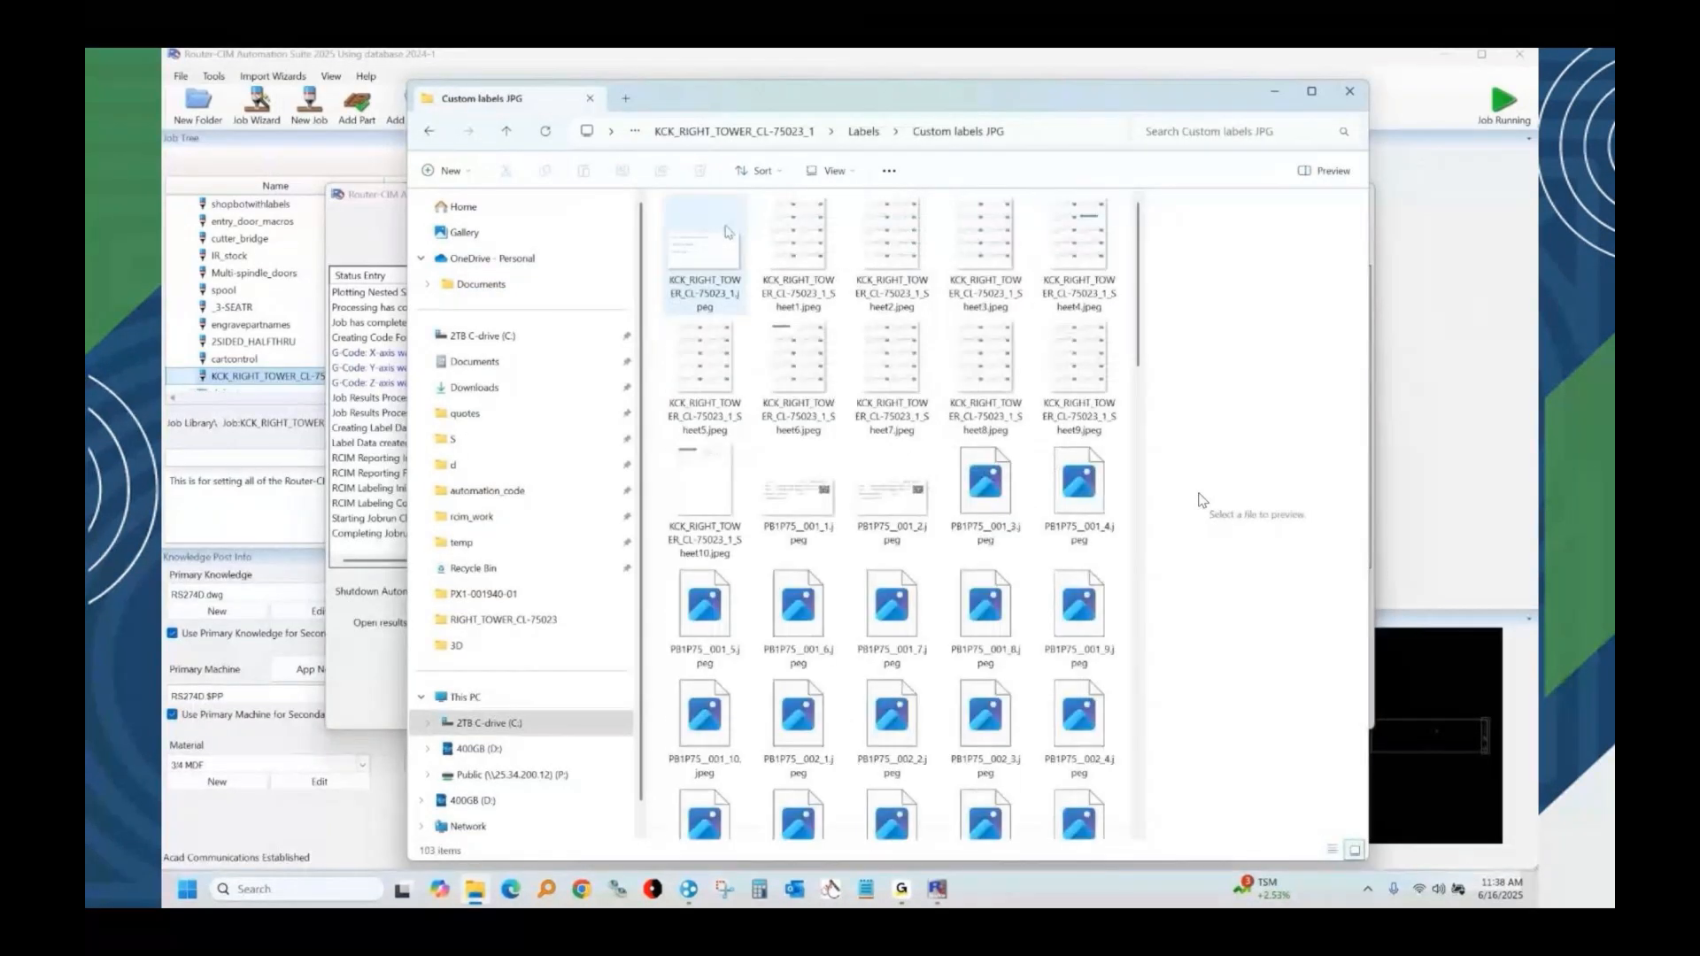
pyautogui.click(808, 248)
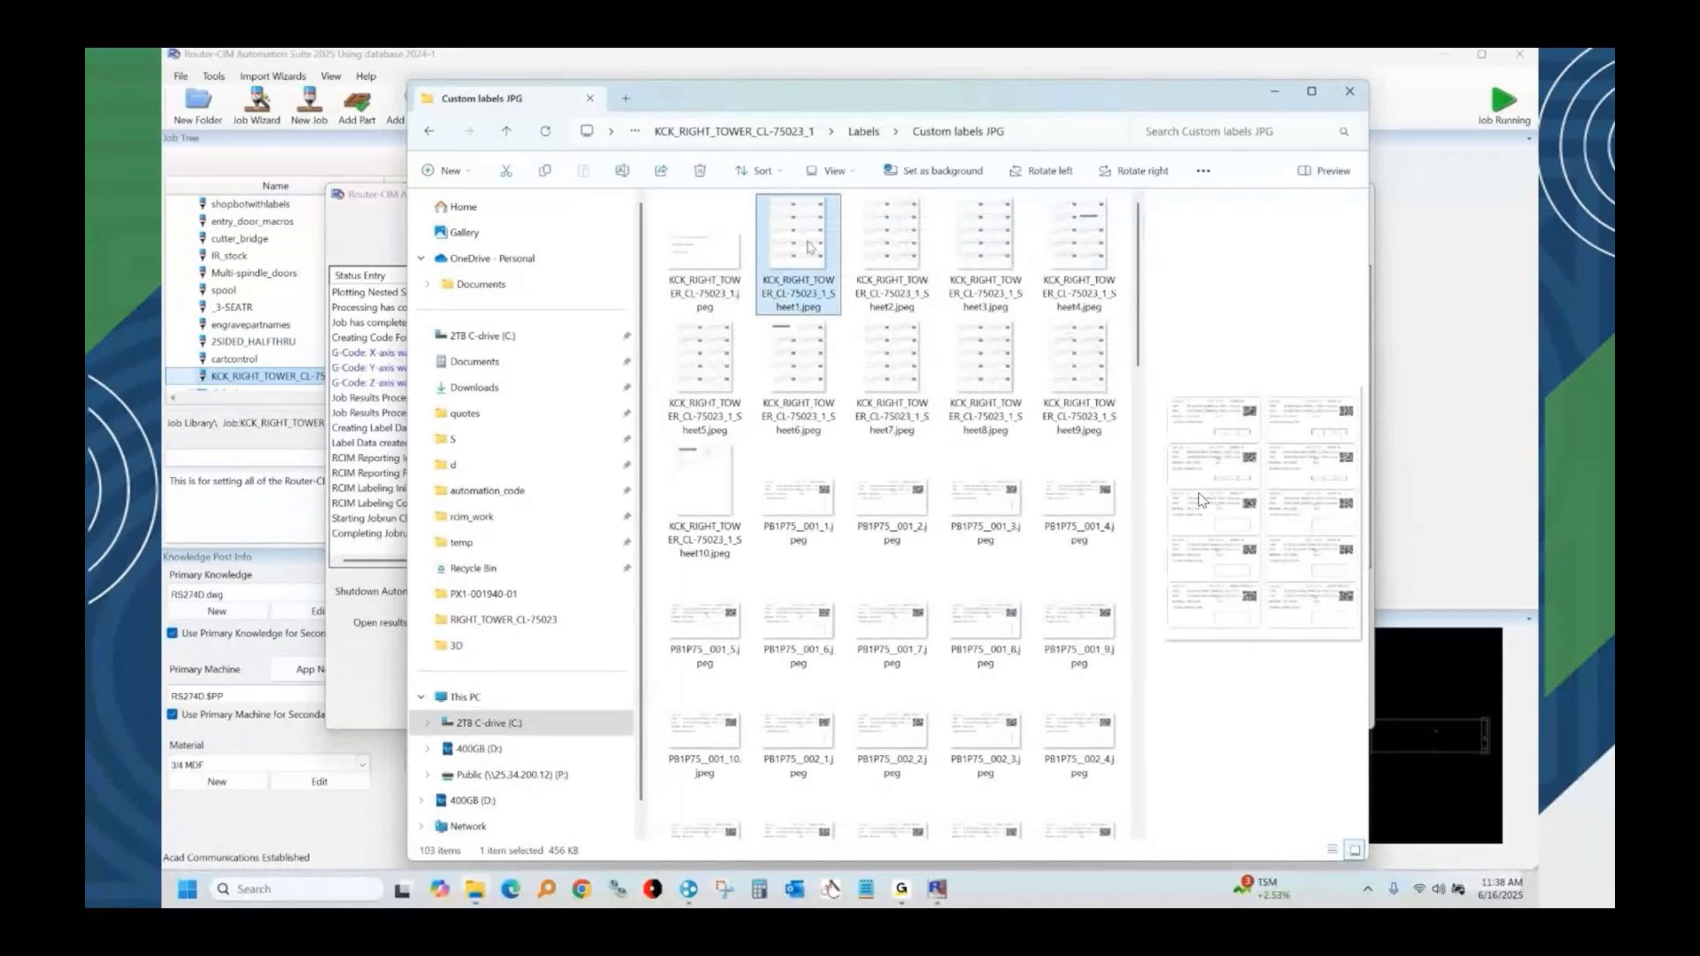
pyautogui.doubleClick(808, 247)
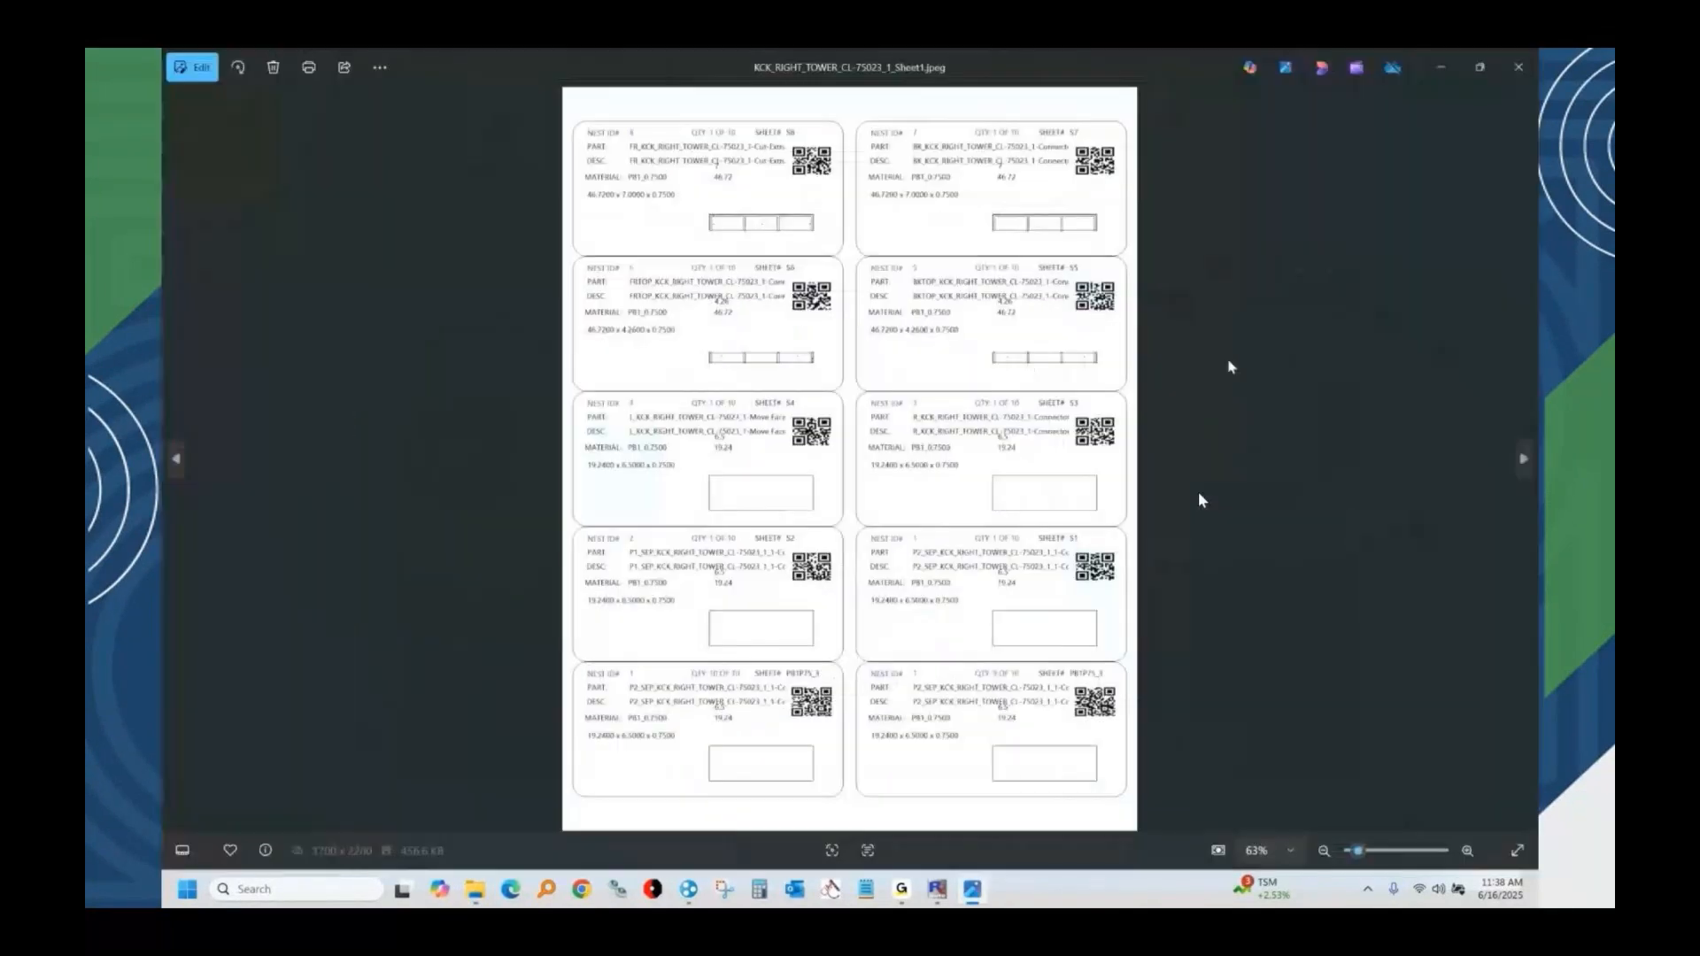
pyautogui.click(1524, 460)
pyautogui.click(1523, 460)
pyautogui.click(1523, 460)
pyautogui.click(1523, 459)
pyautogui.click(1523, 459)
pyautogui.click(1524, 459)
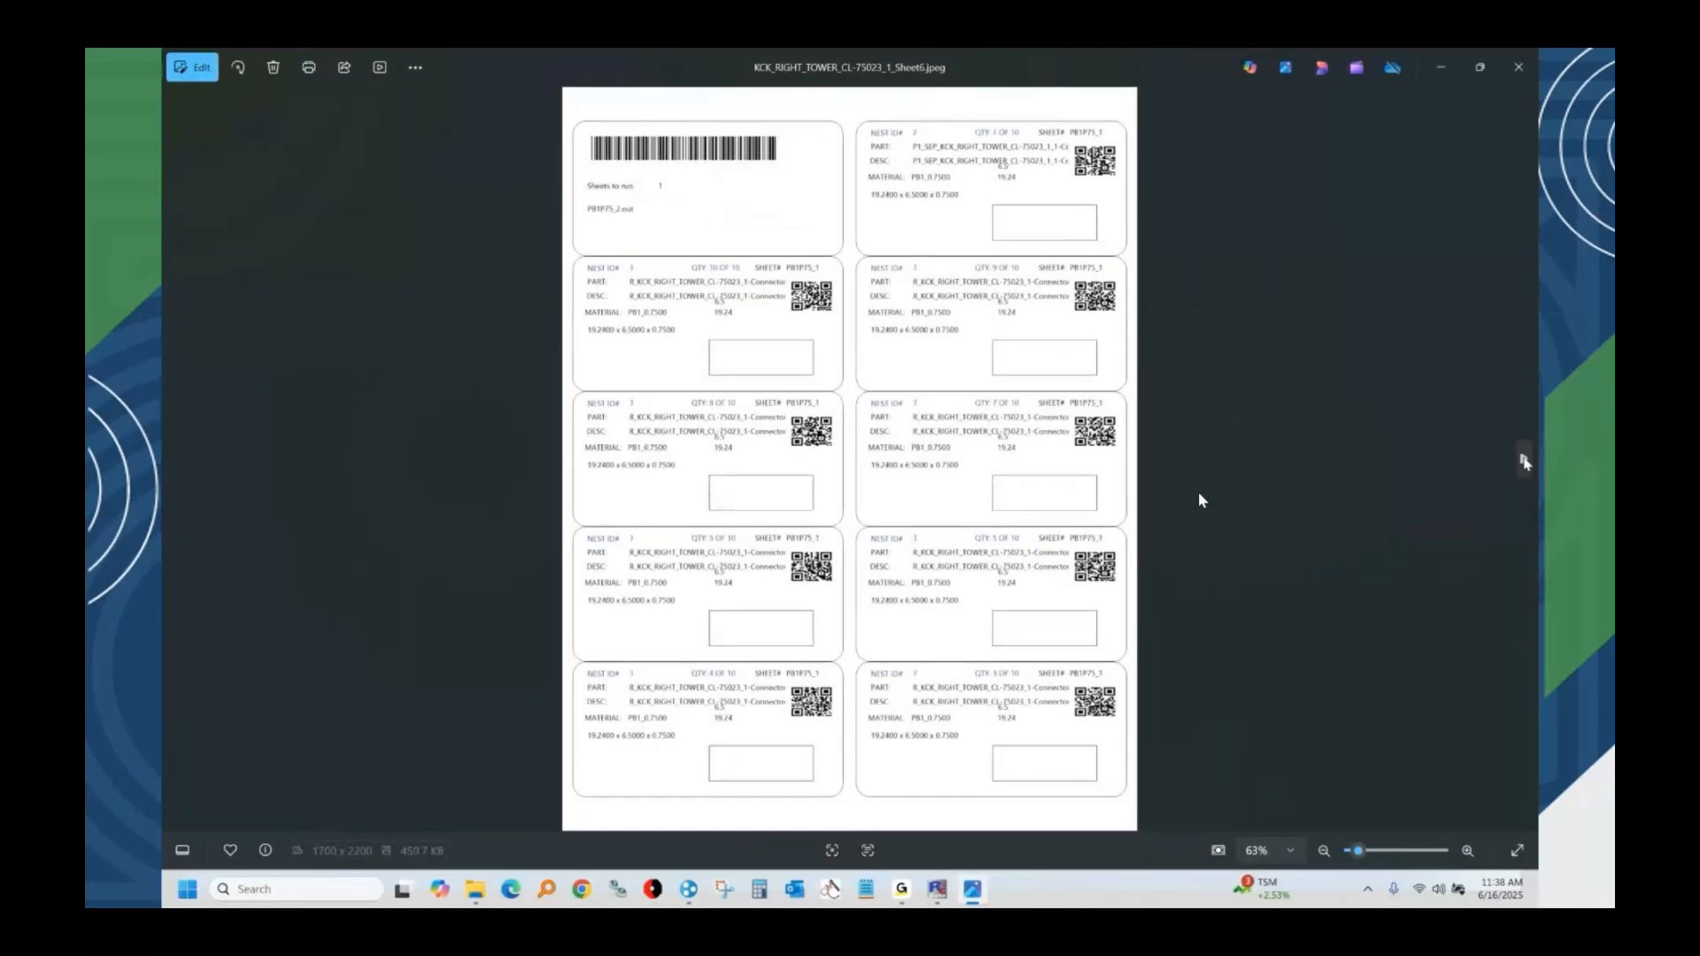
pyautogui.click(1524, 459)
pyautogui.click(1523, 460)
pyautogui.click(1523, 460)
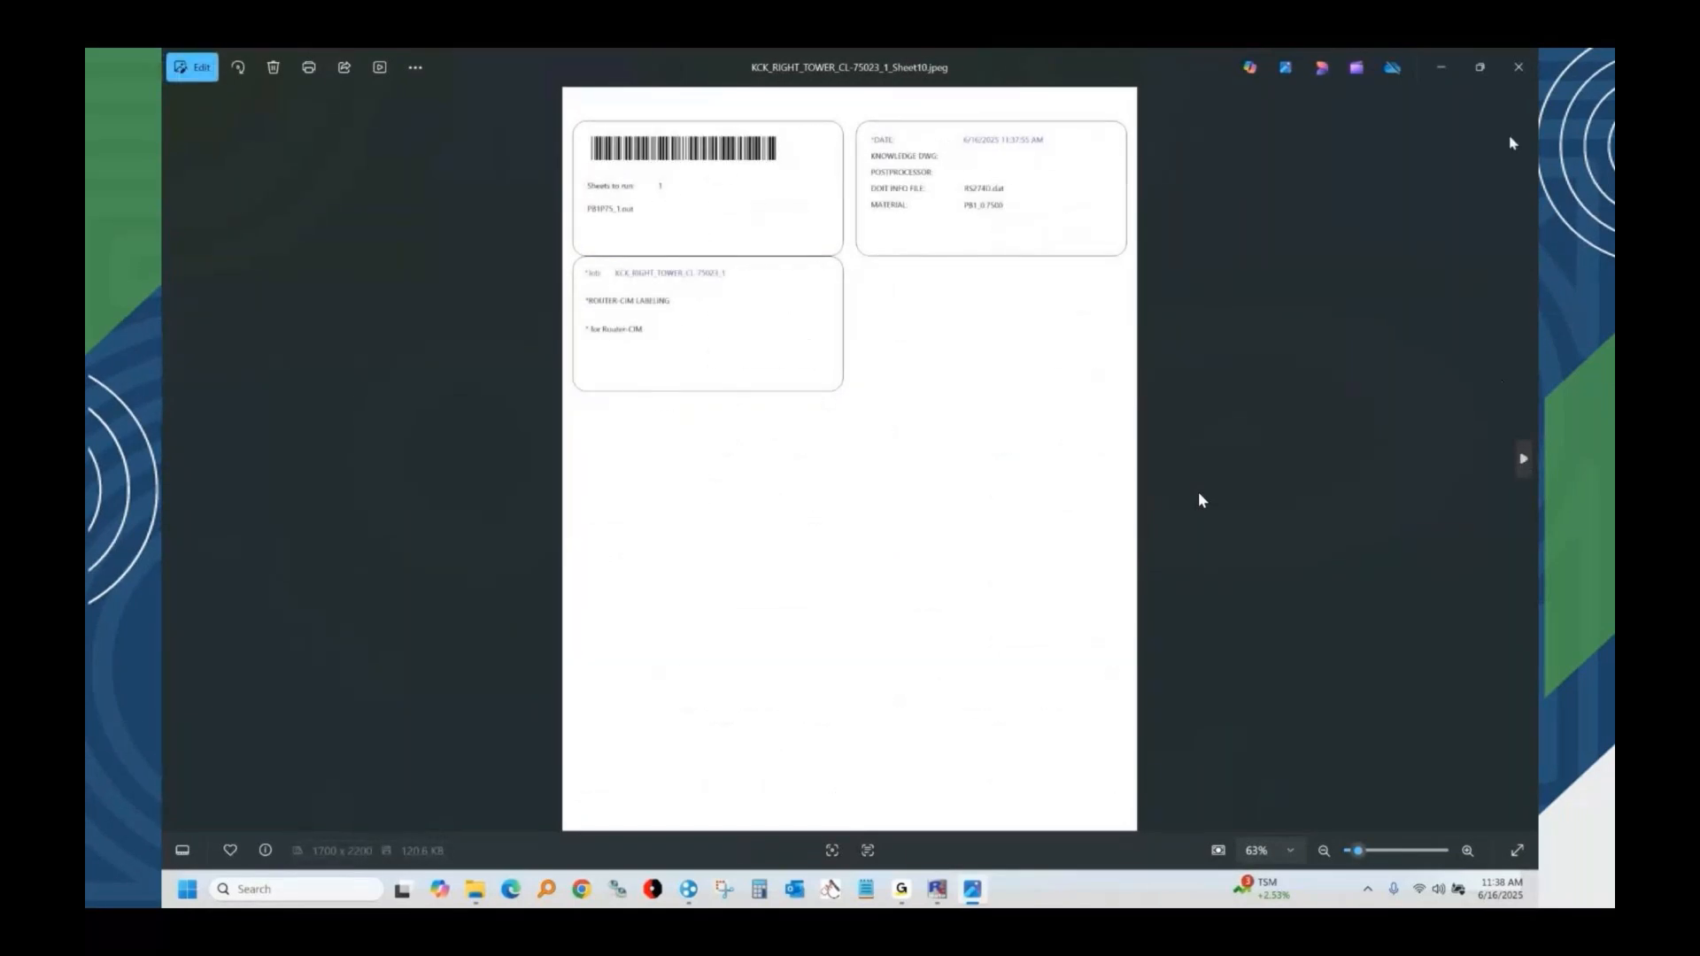
pyautogui.click(1516, 69)
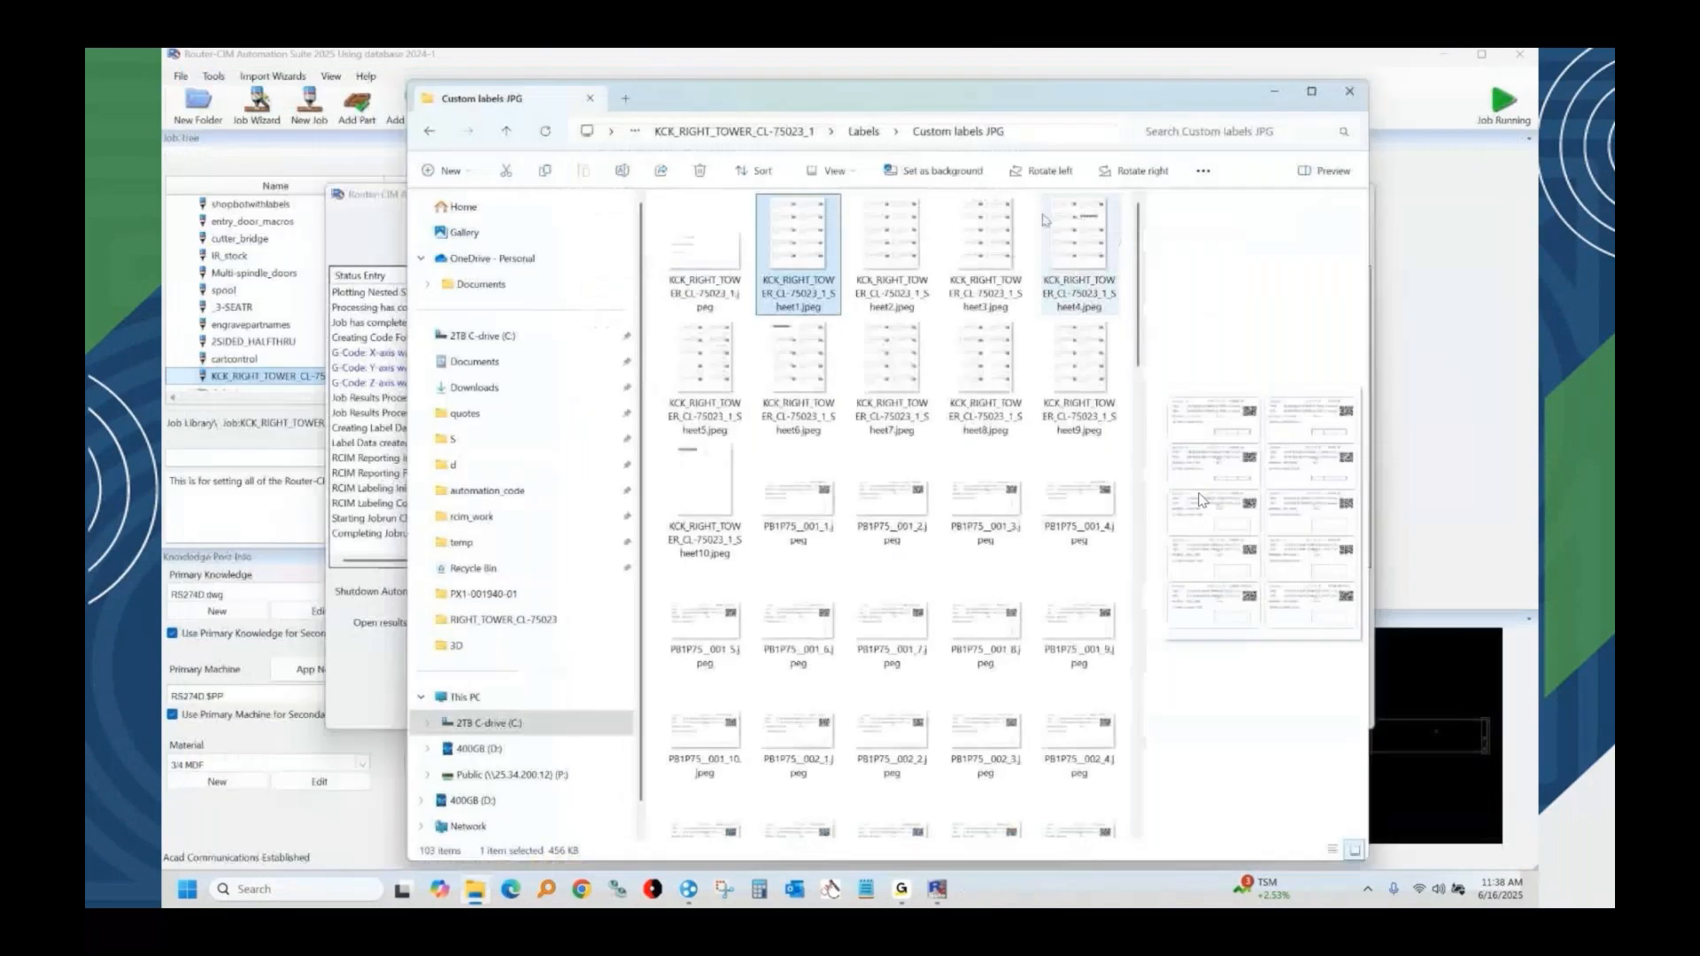
# Open the custom labels TNP file from the Labels folder and try printing a nested part's label, cancelling the PDF save.
pyautogui.click(863, 131)
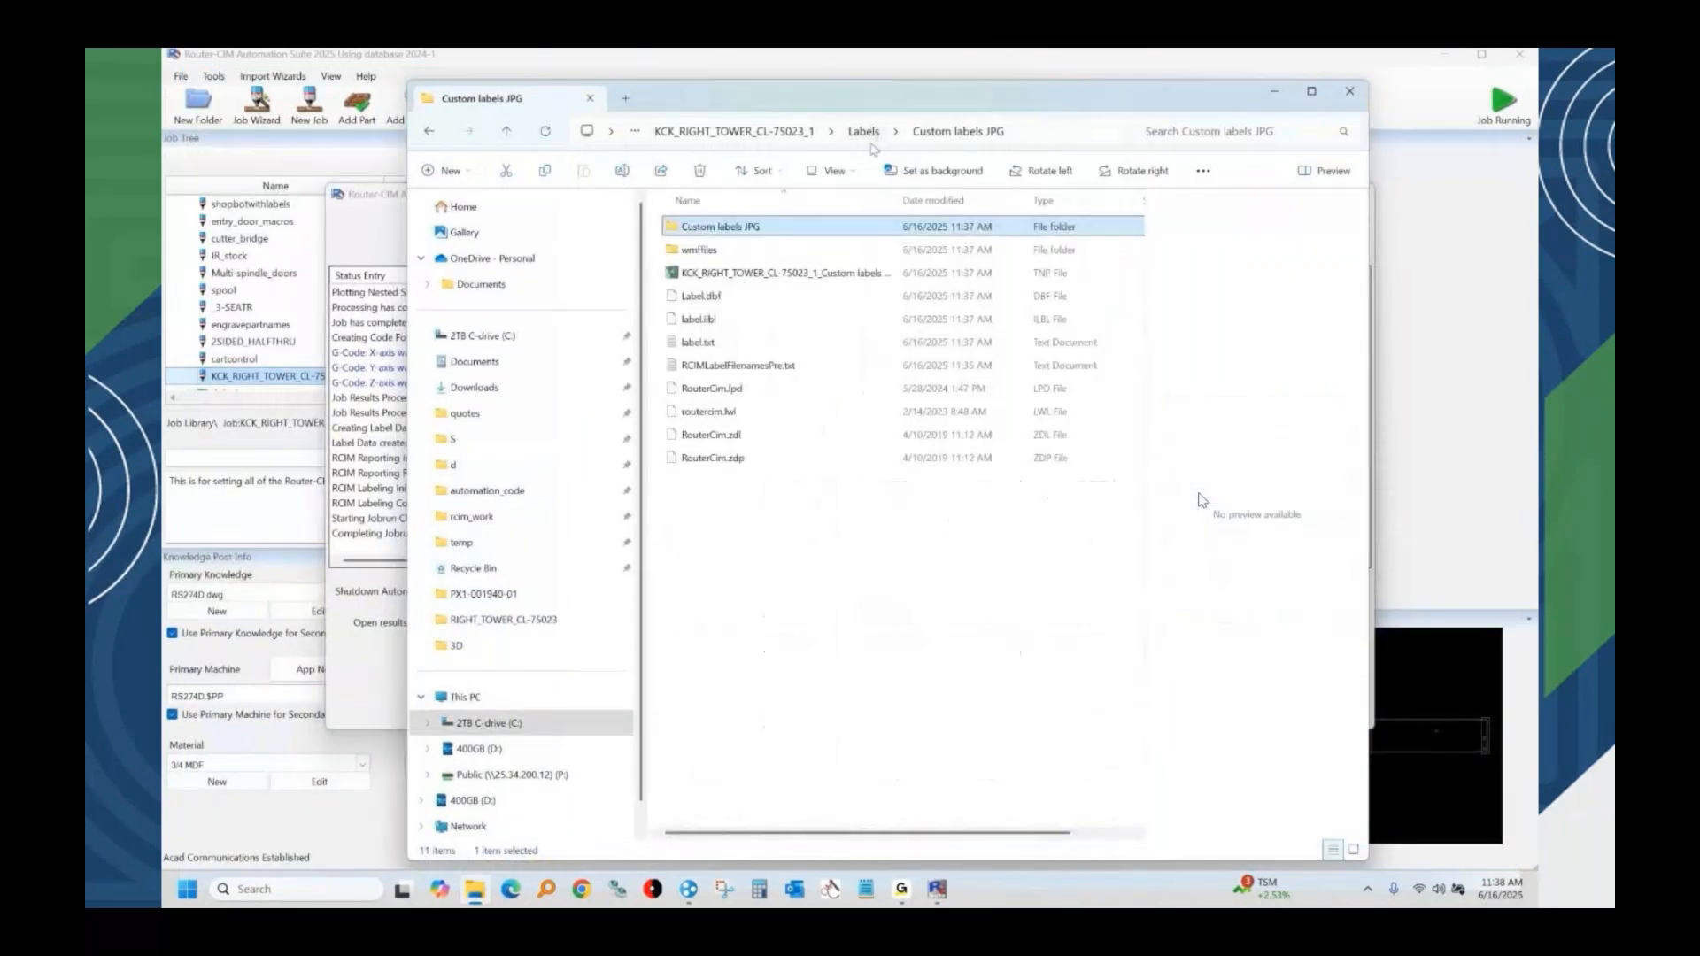
pyautogui.click(759, 274)
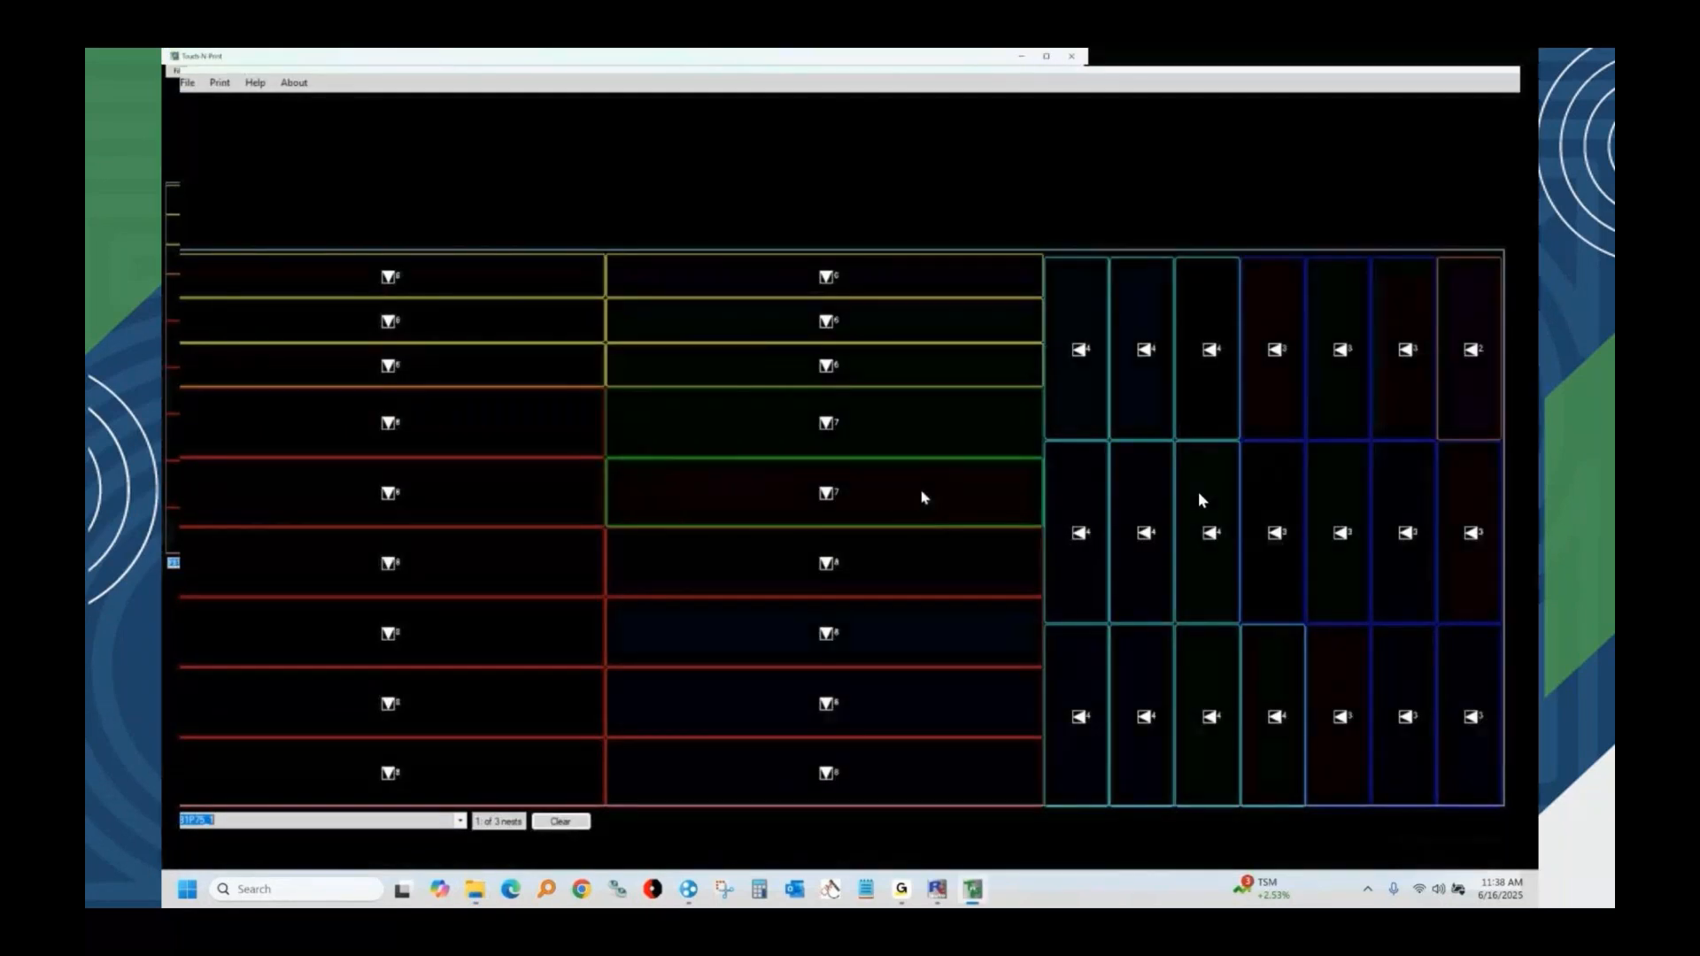
pyautogui.click(925, 493)
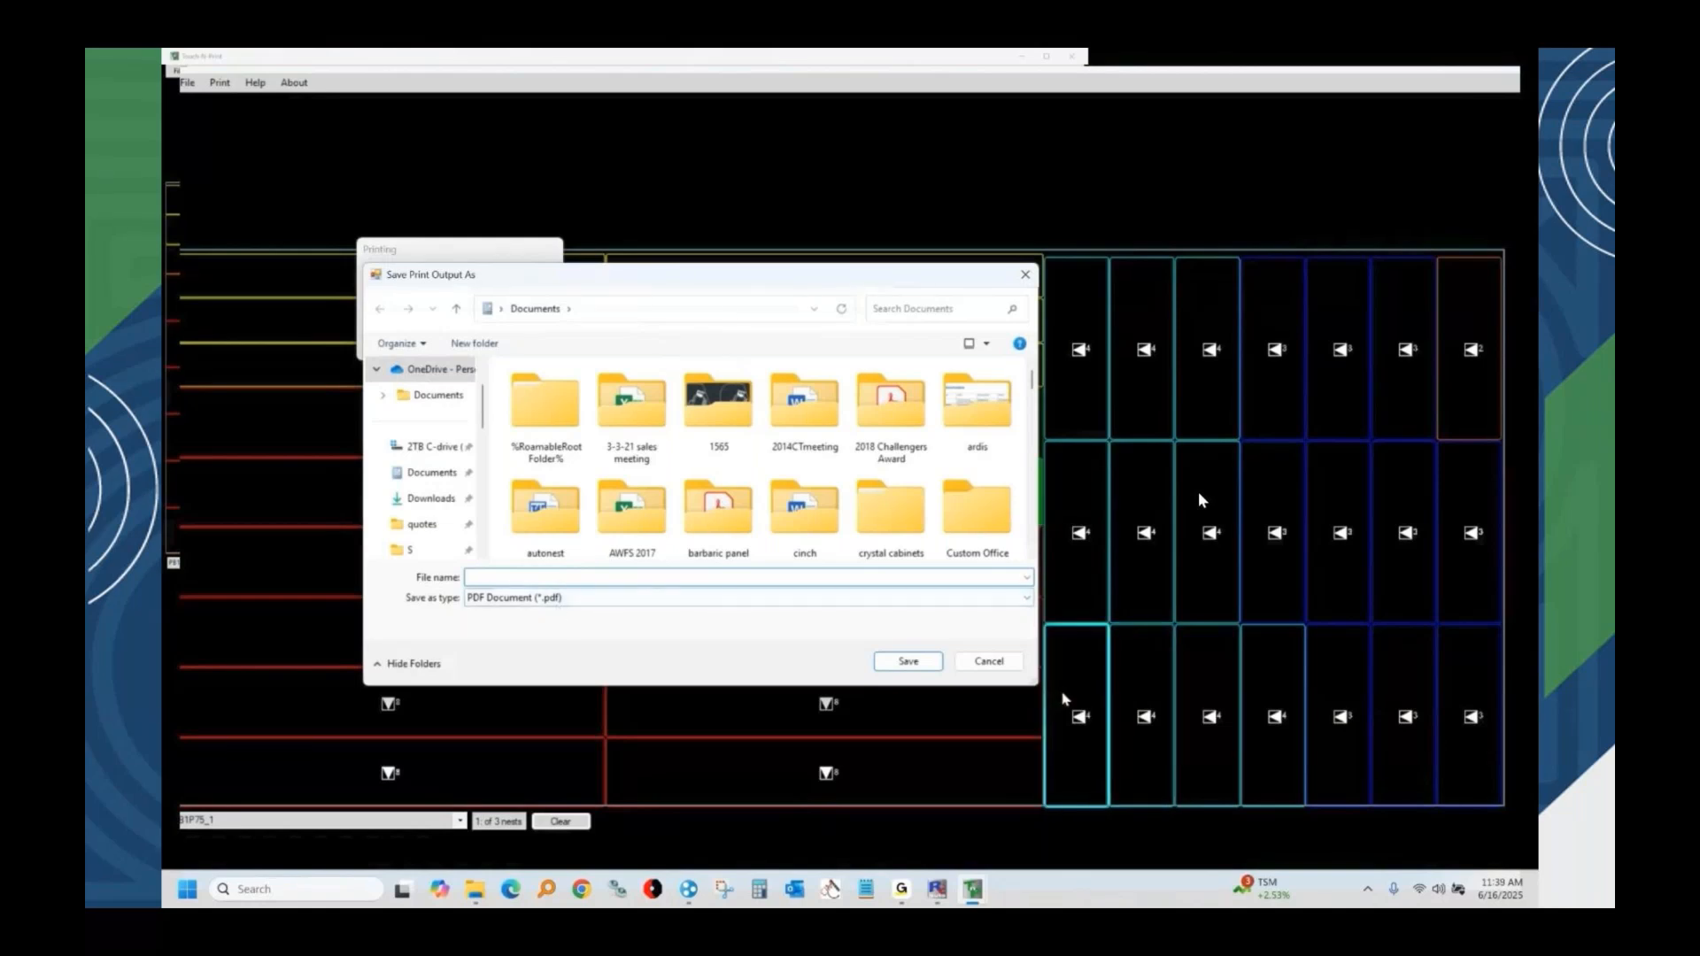
pyautogui.click(925, 664)
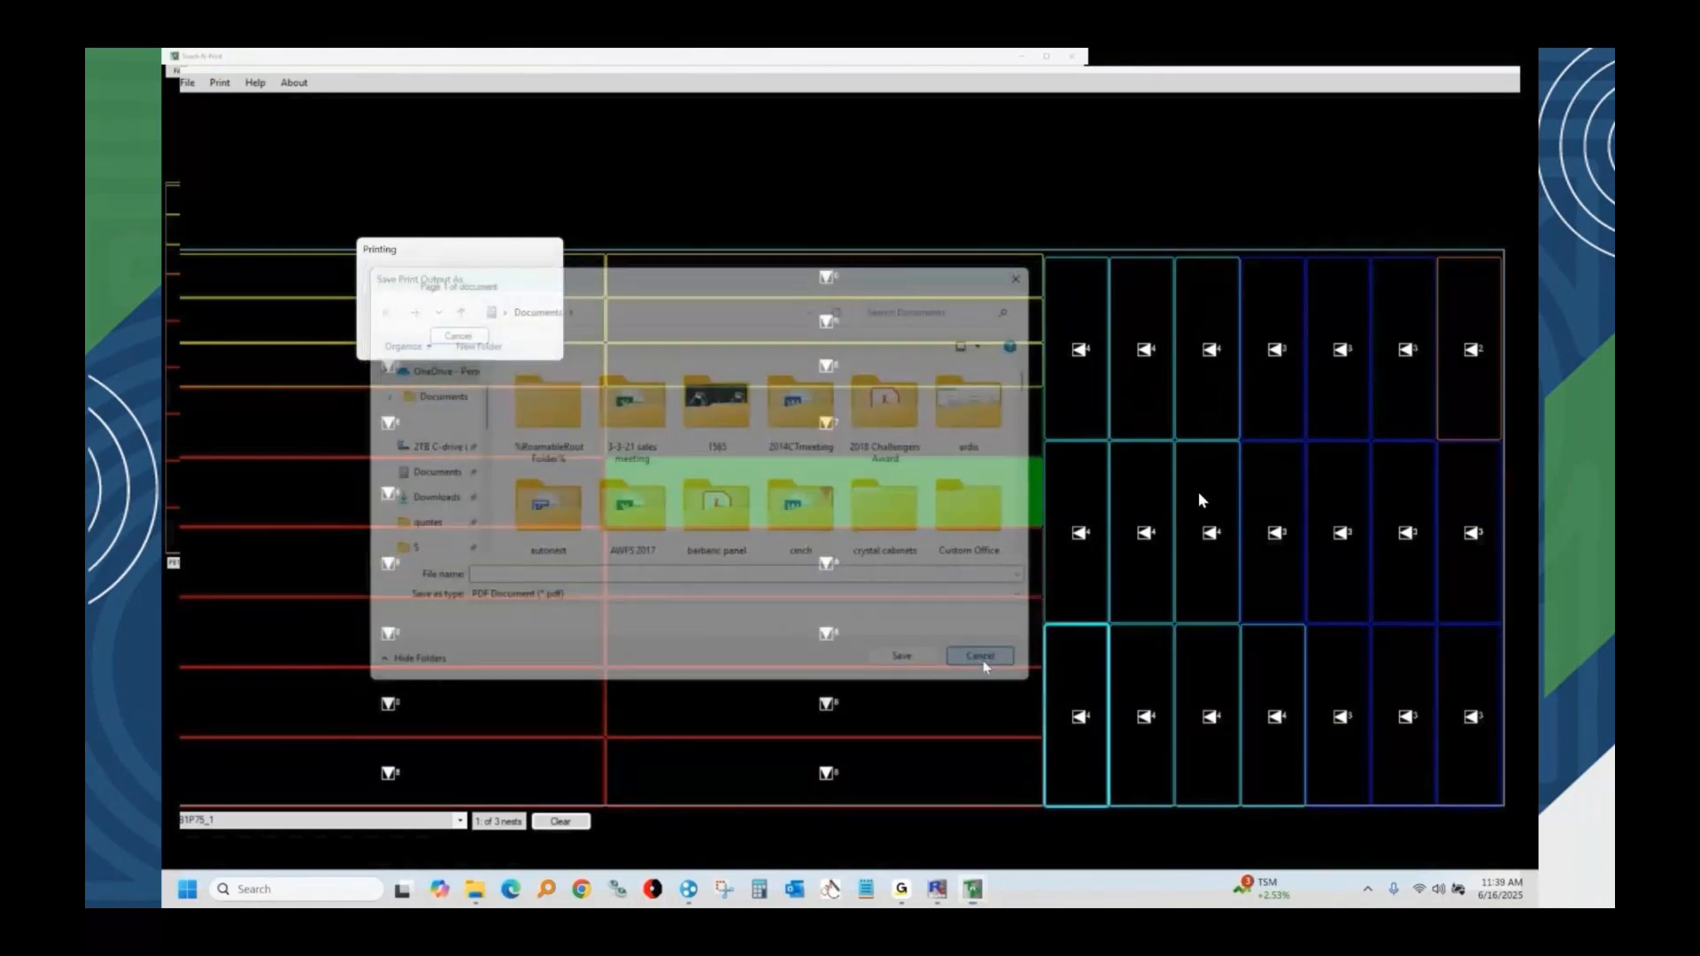
# Set the label printer to Microsoft Print to PDF in the label printing settings, then close the label program.
pyautogui.click(189, 84)
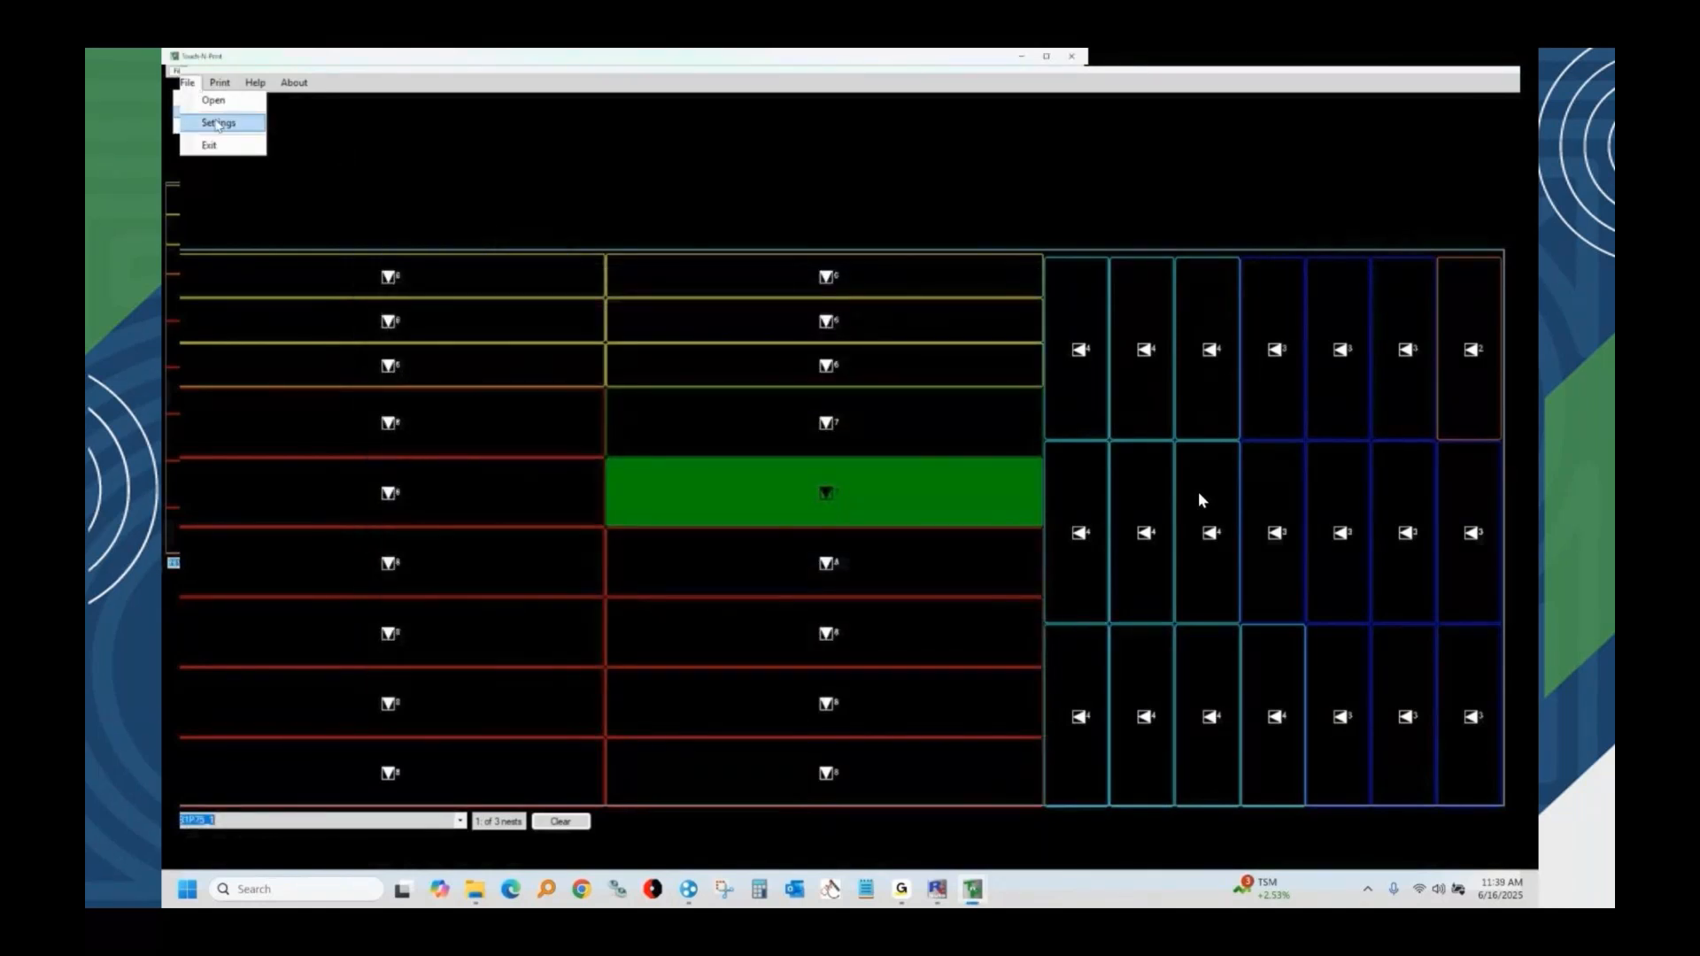
pyautogui.click(218, 123)
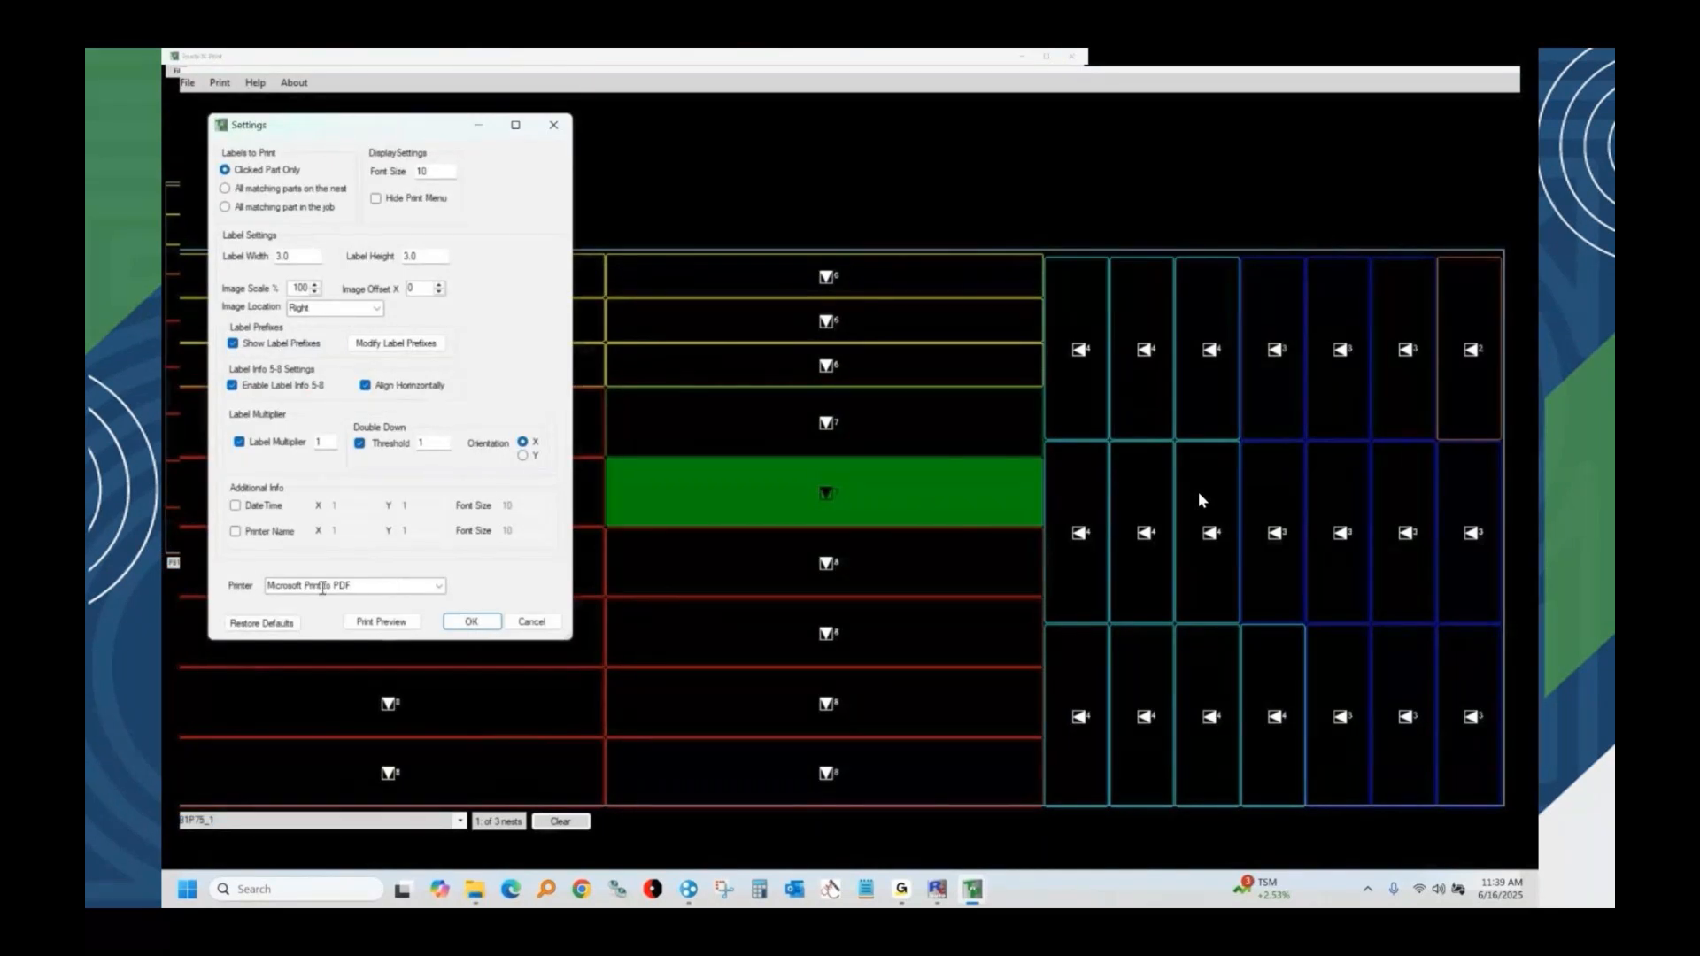
pyautogui.click(437, 585)
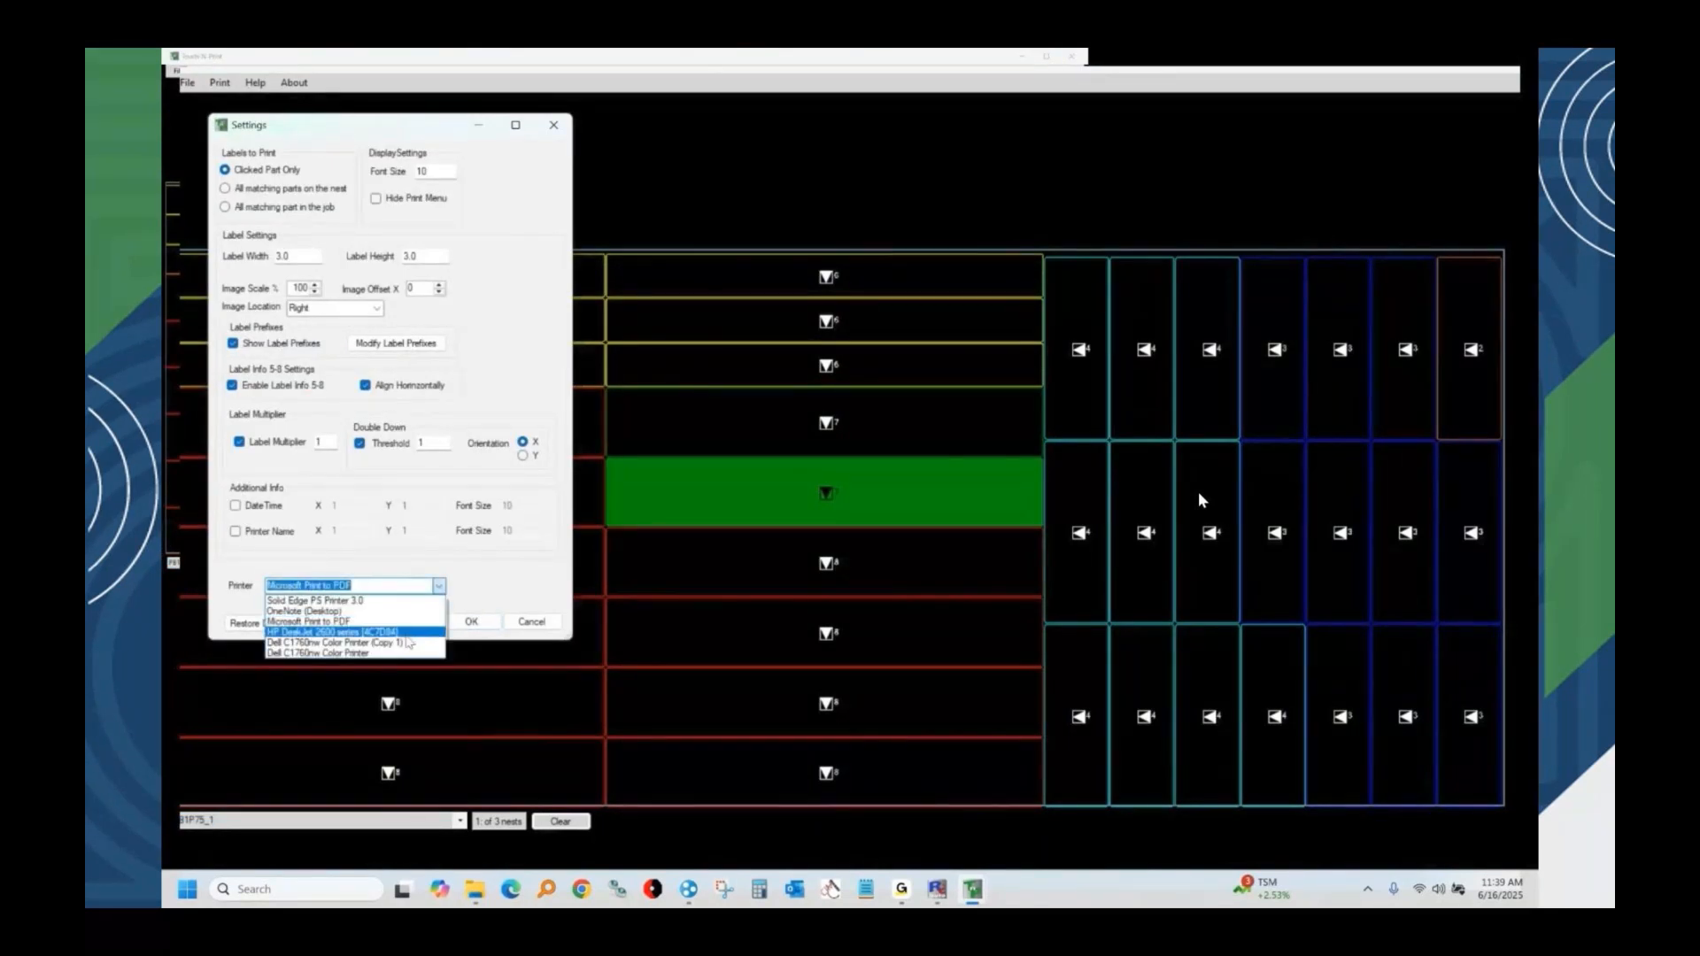
pyautogui.click(403, 621)
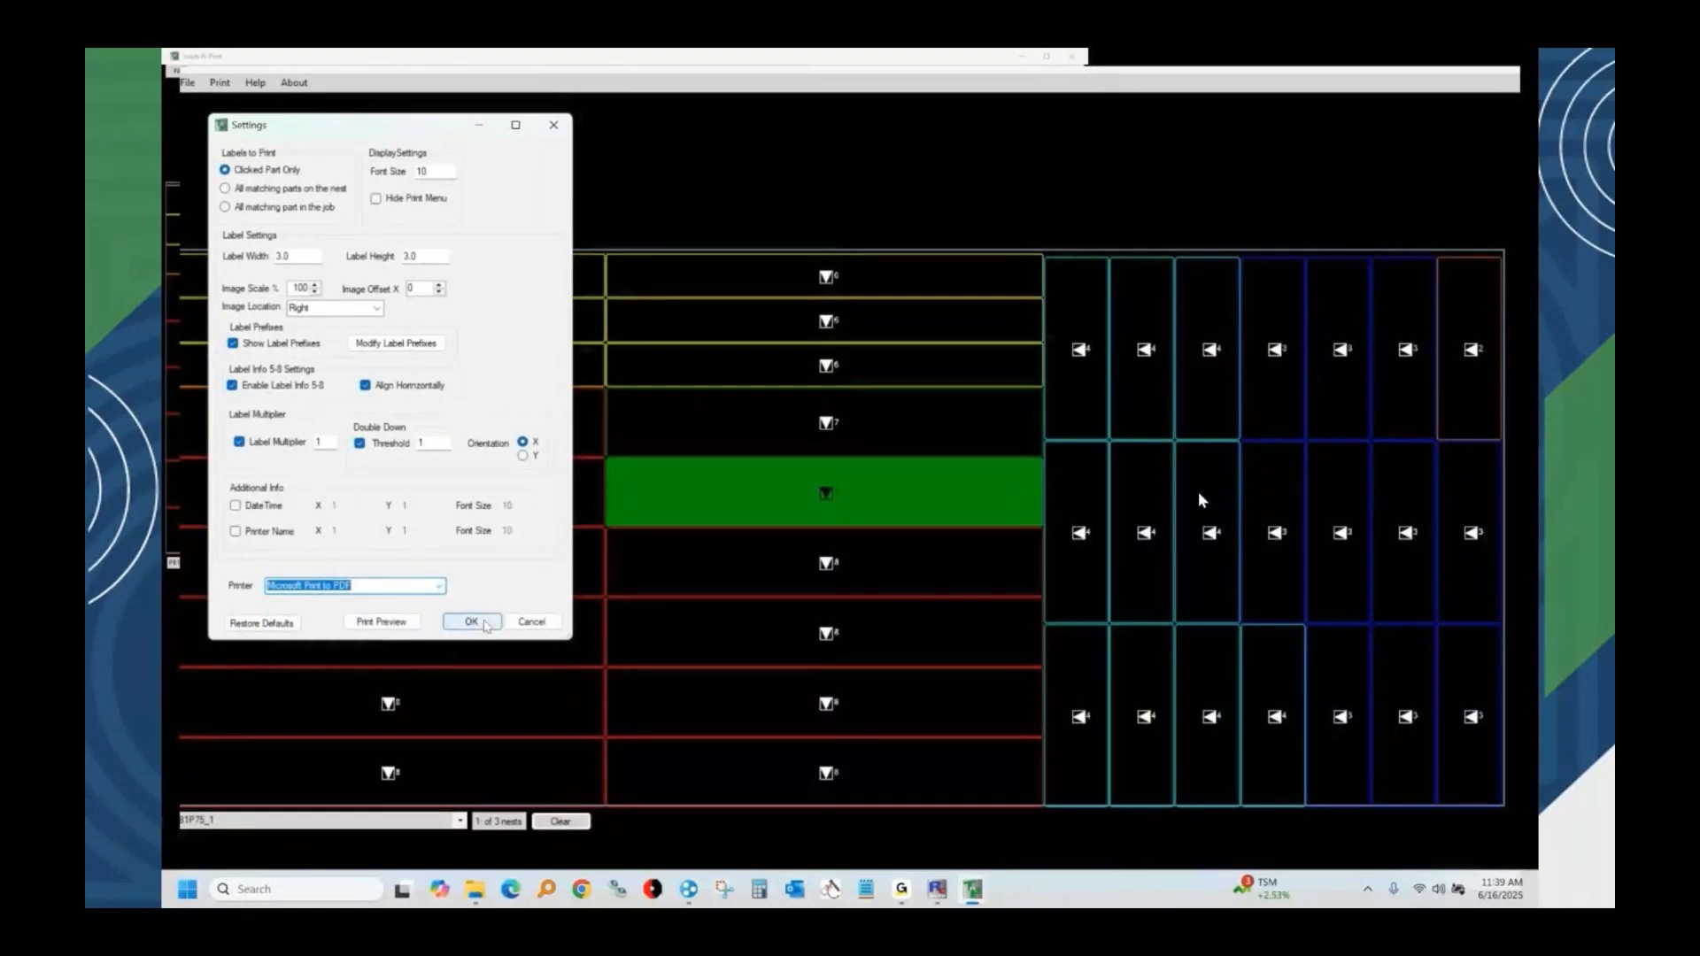
pyautogui.click(472, 622)
pyautogui.scroll(-2, 461, 824)
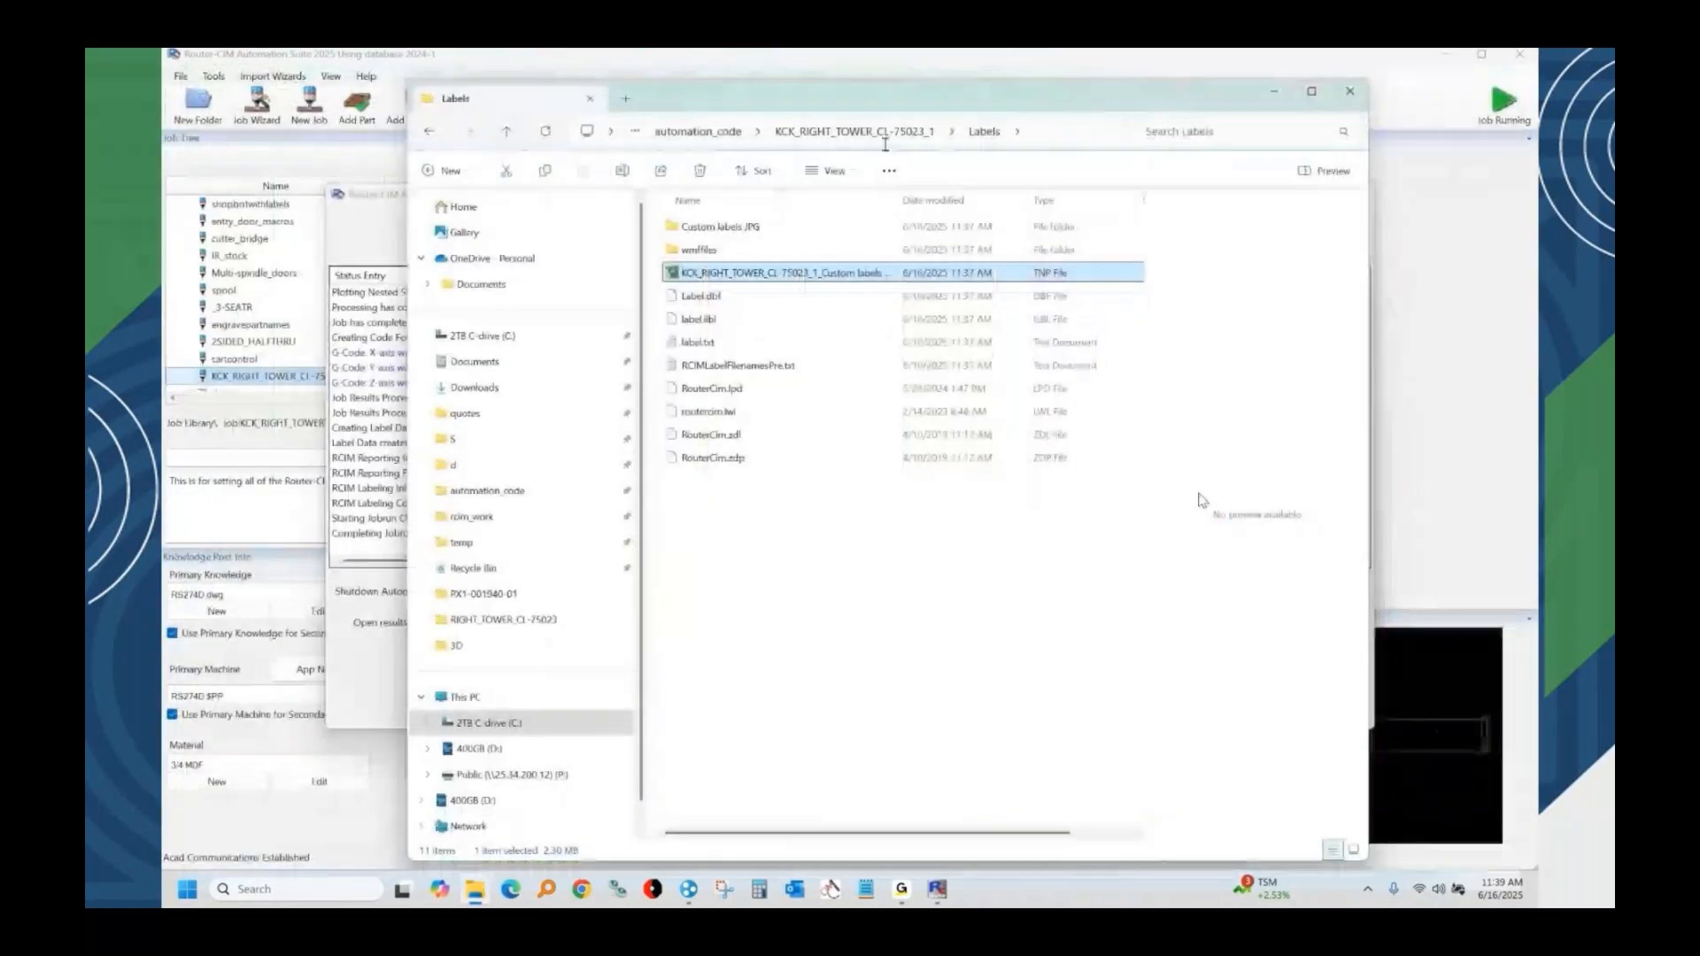
# View the single-part drawings in the job's CodeSingleDWGs folder, then return to the job results folder.
pyautogui.click(884, 133)
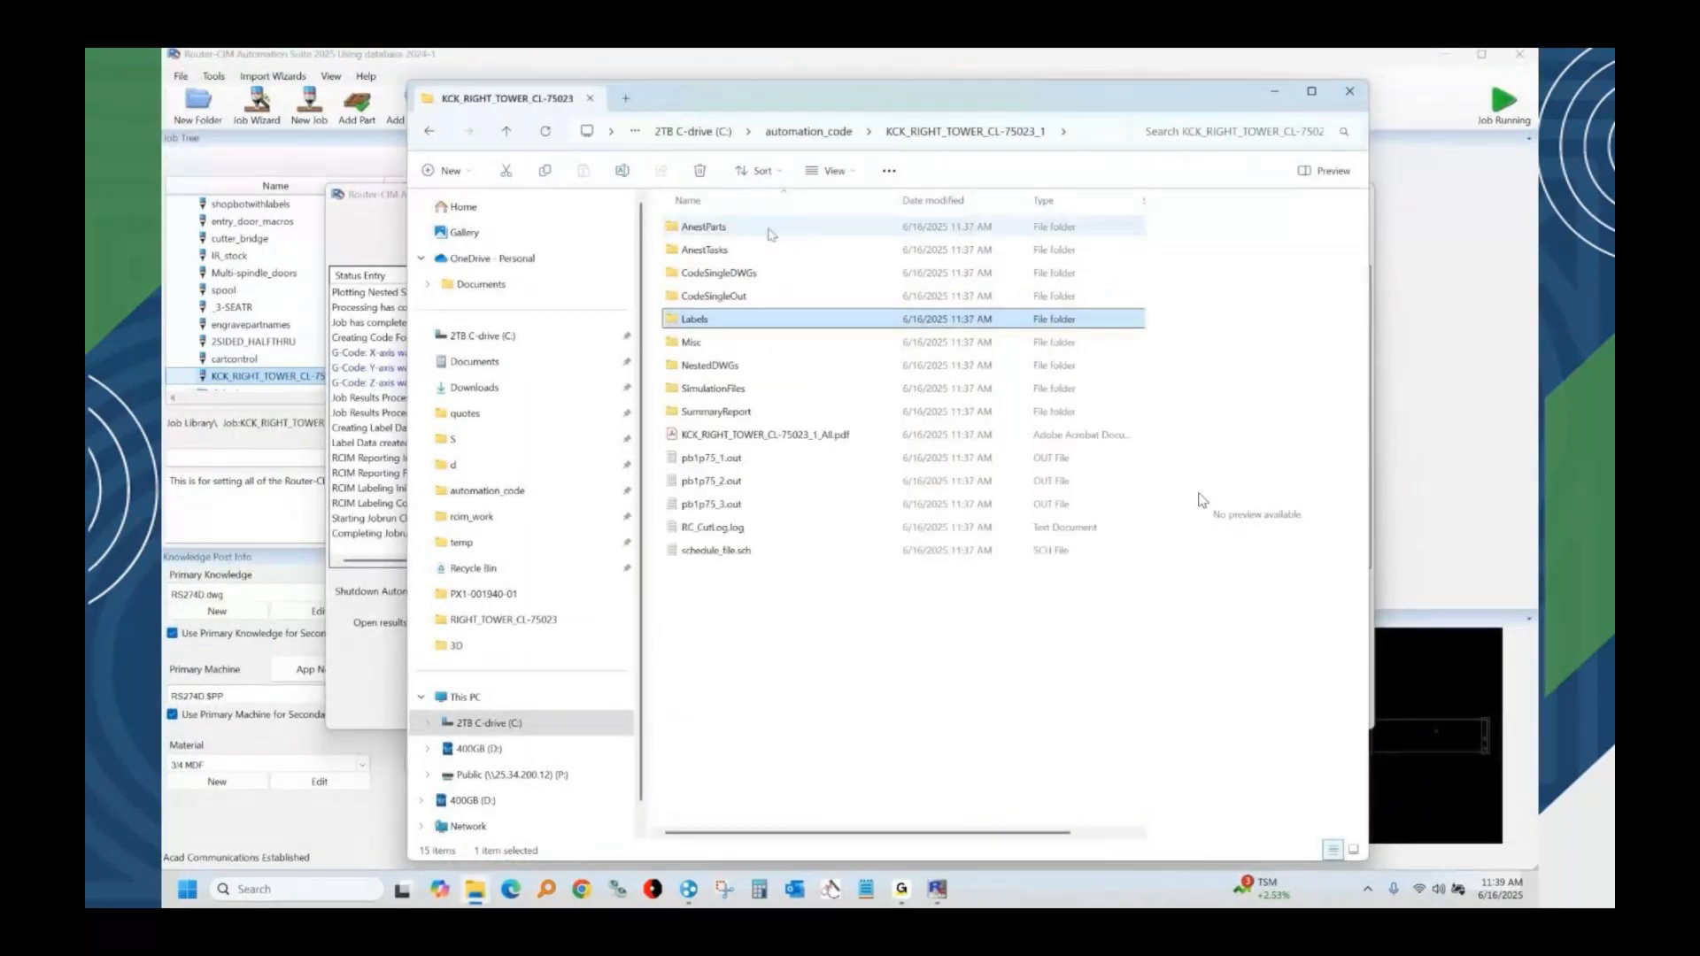
pyautogui.doubleClick(752, 273)
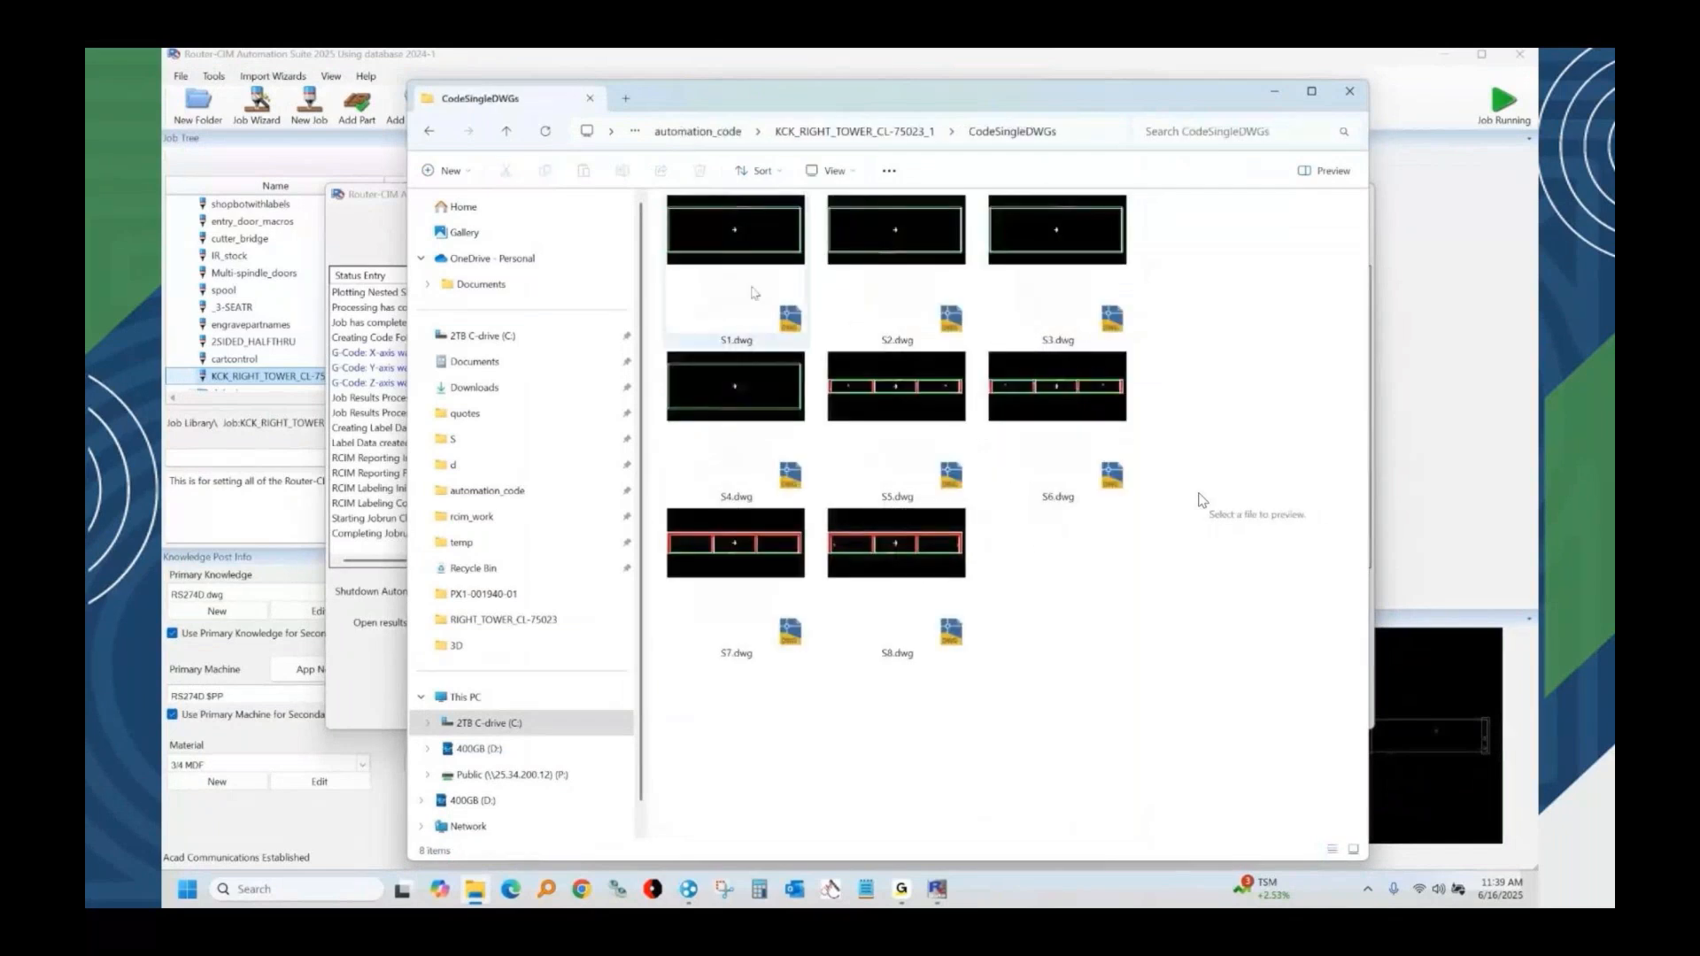
pyautogui.click(865, 119)
pyautogui.click(811, 124)
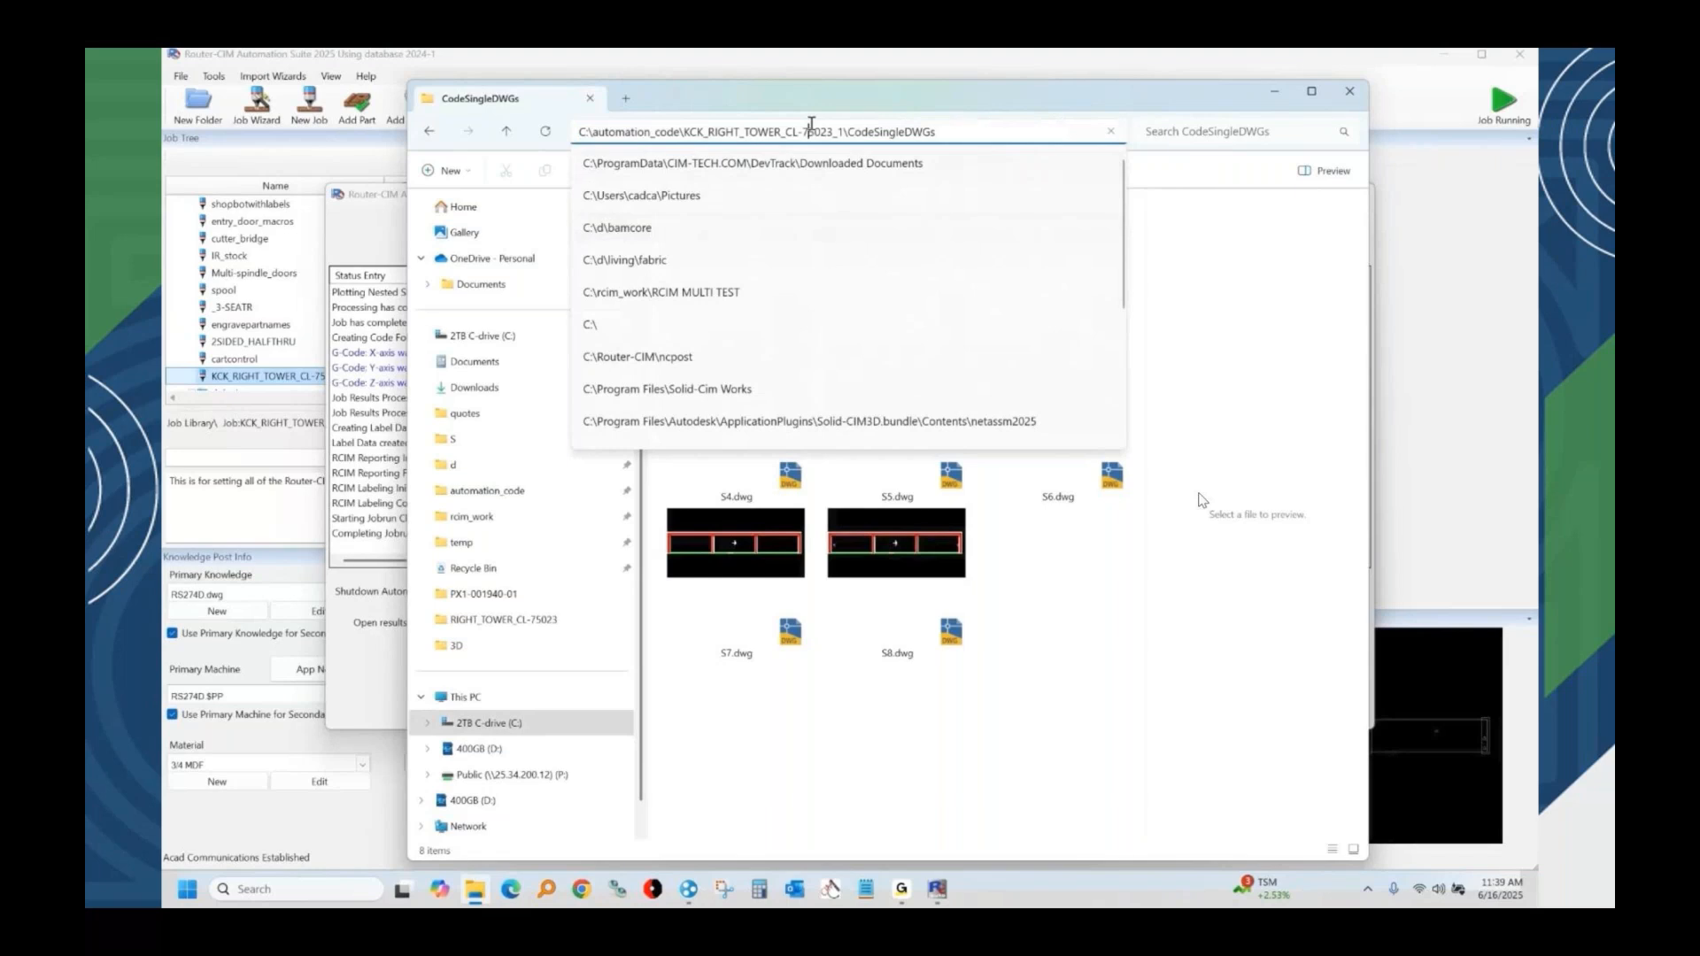
pyautogui.click(893, 96)
pyautogui.click(904, 136)
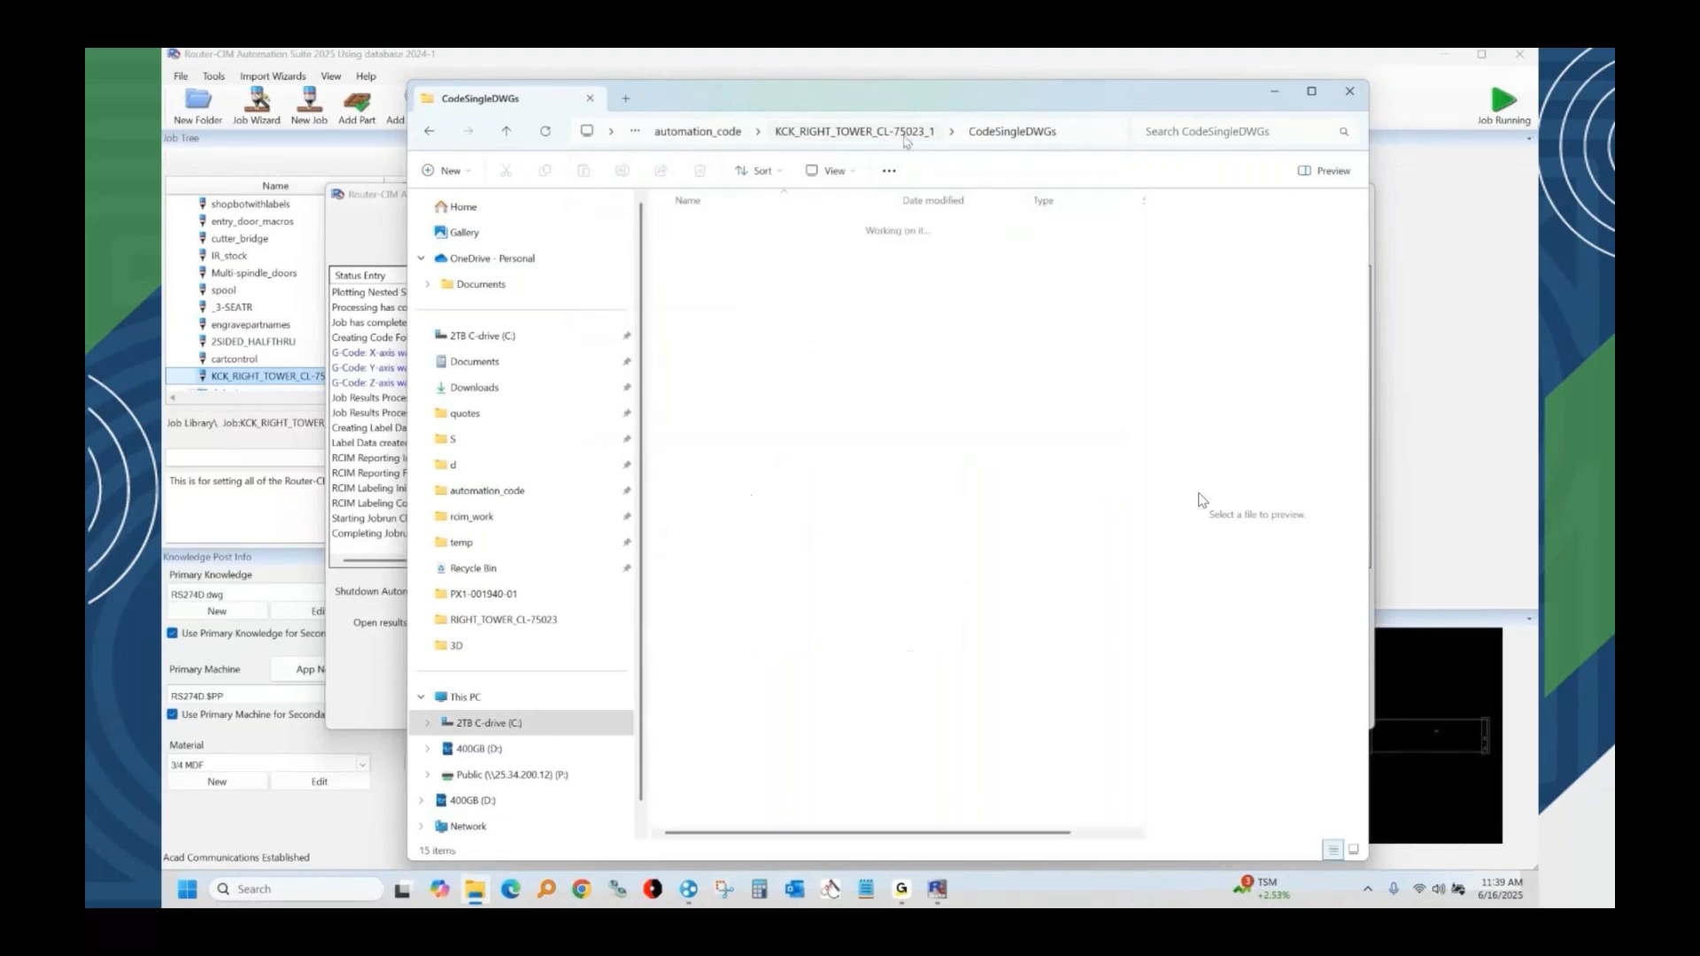
# Review the single-part G-code in S6.out from the CodeSingleOut folder, then close it and pb1p75_1.out.
pyautogui.doubleClick(730, 275)
pyautogui.click(705, 344)
pyautogui.doubleClick(691, 344)
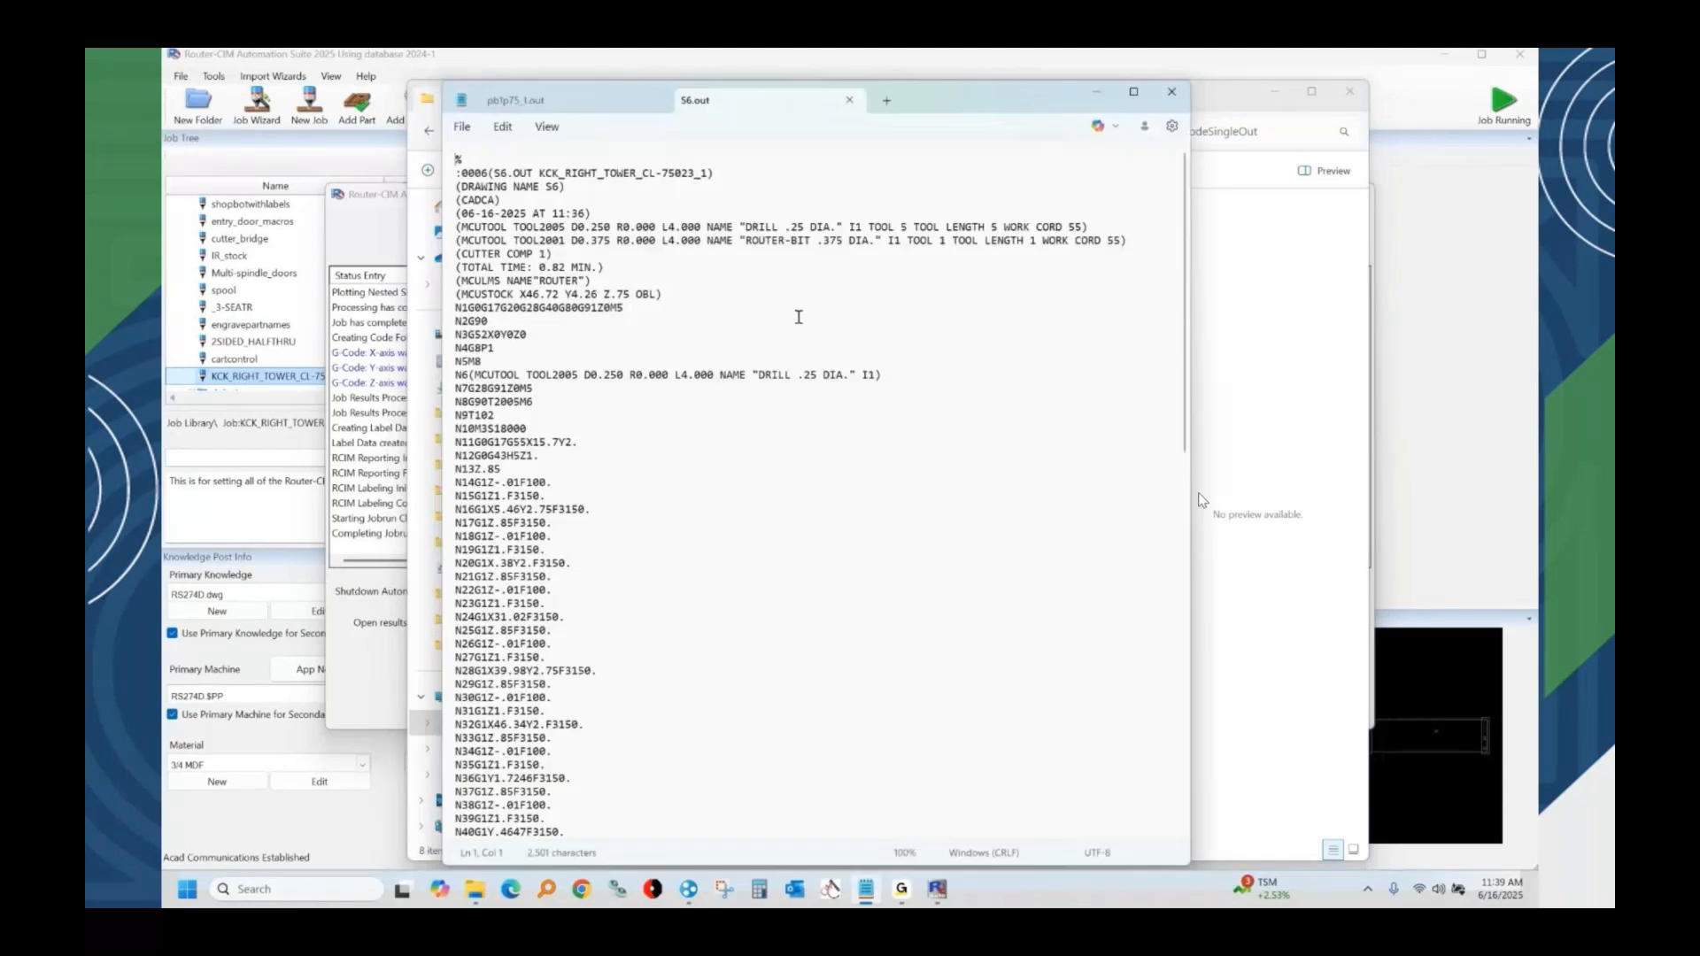
pyautogui.click(849, 101)
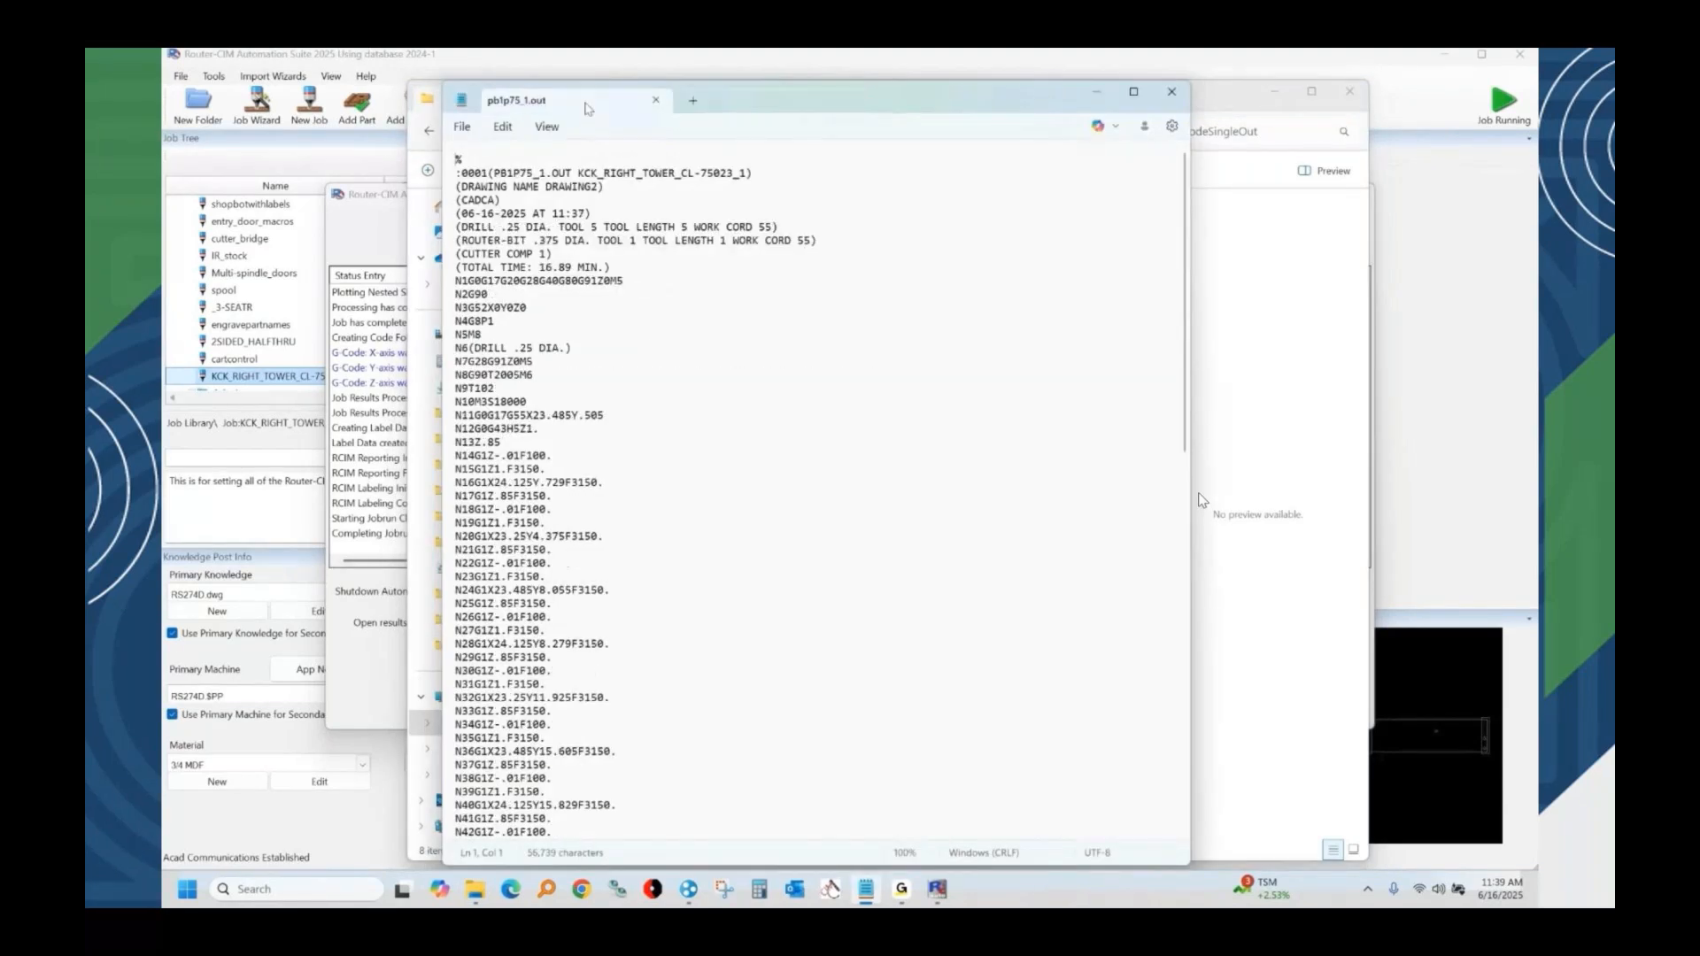
pyautogui.click(656, 100)
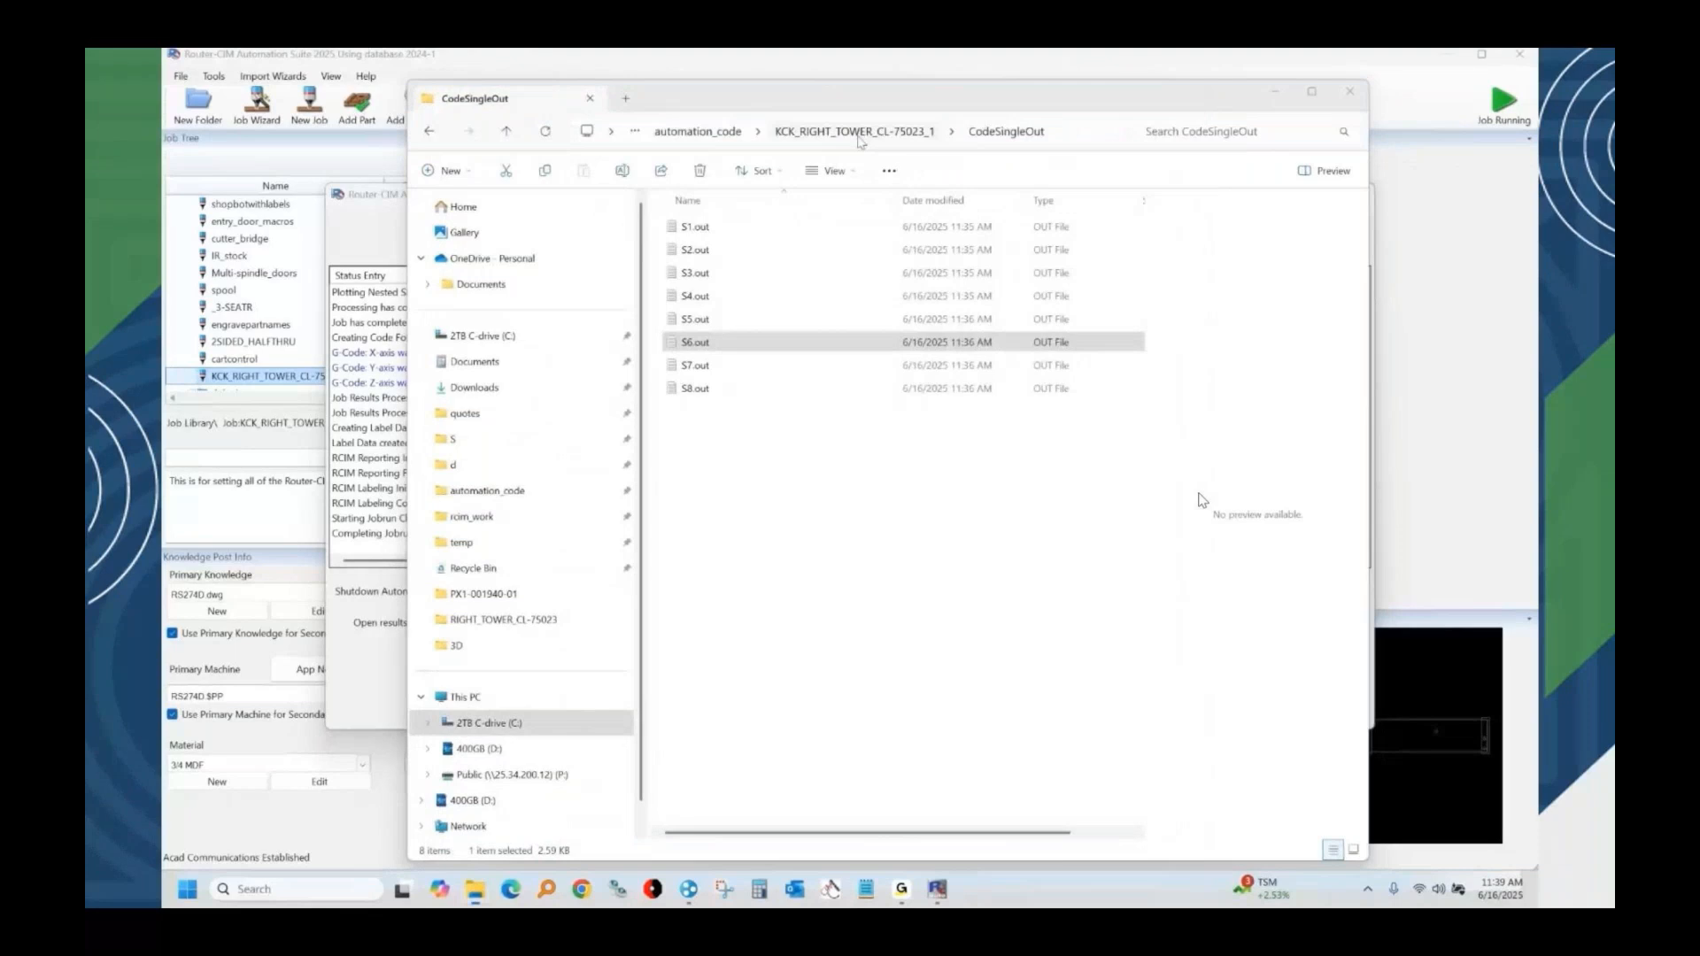
# Sort the job's SimulationFiles folder by size and open pb1p75_1.cl in CutSim.
pyautogui.click(857, 134)
pyautogui.click(705, 392)
pyautogui.doubleClick(705, 391)
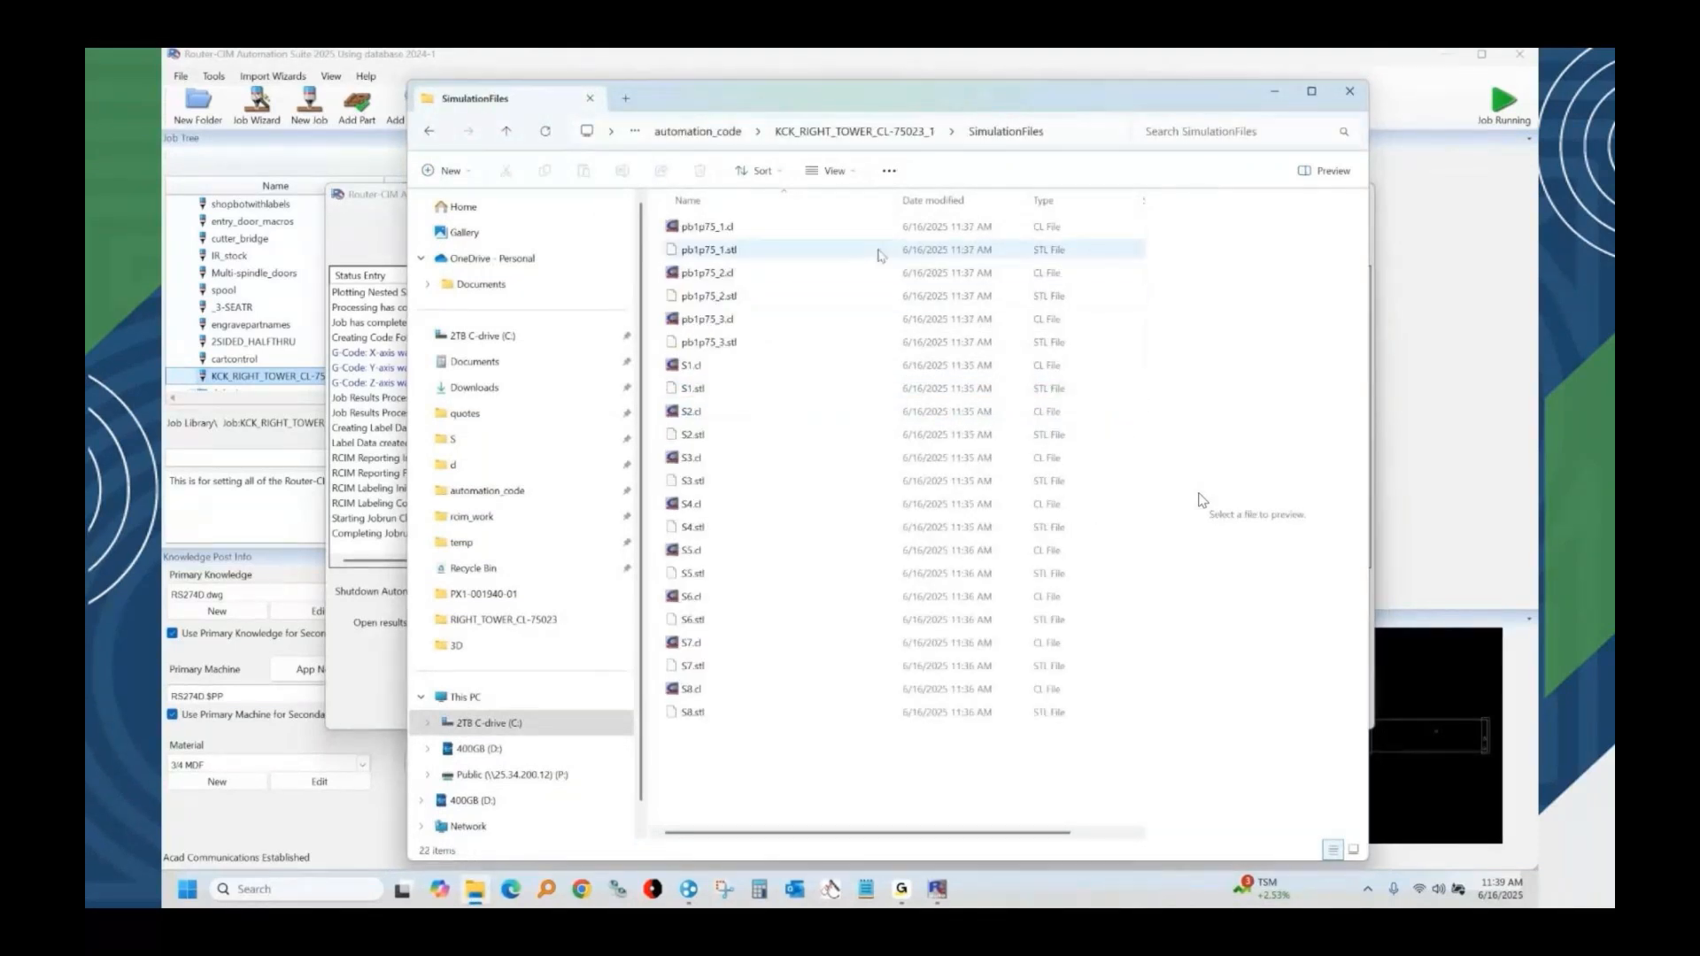
pyautogui.moveTo(898, 200); pyautogui.dragTo(809, 199)
pyautogui.click(1067, 200)
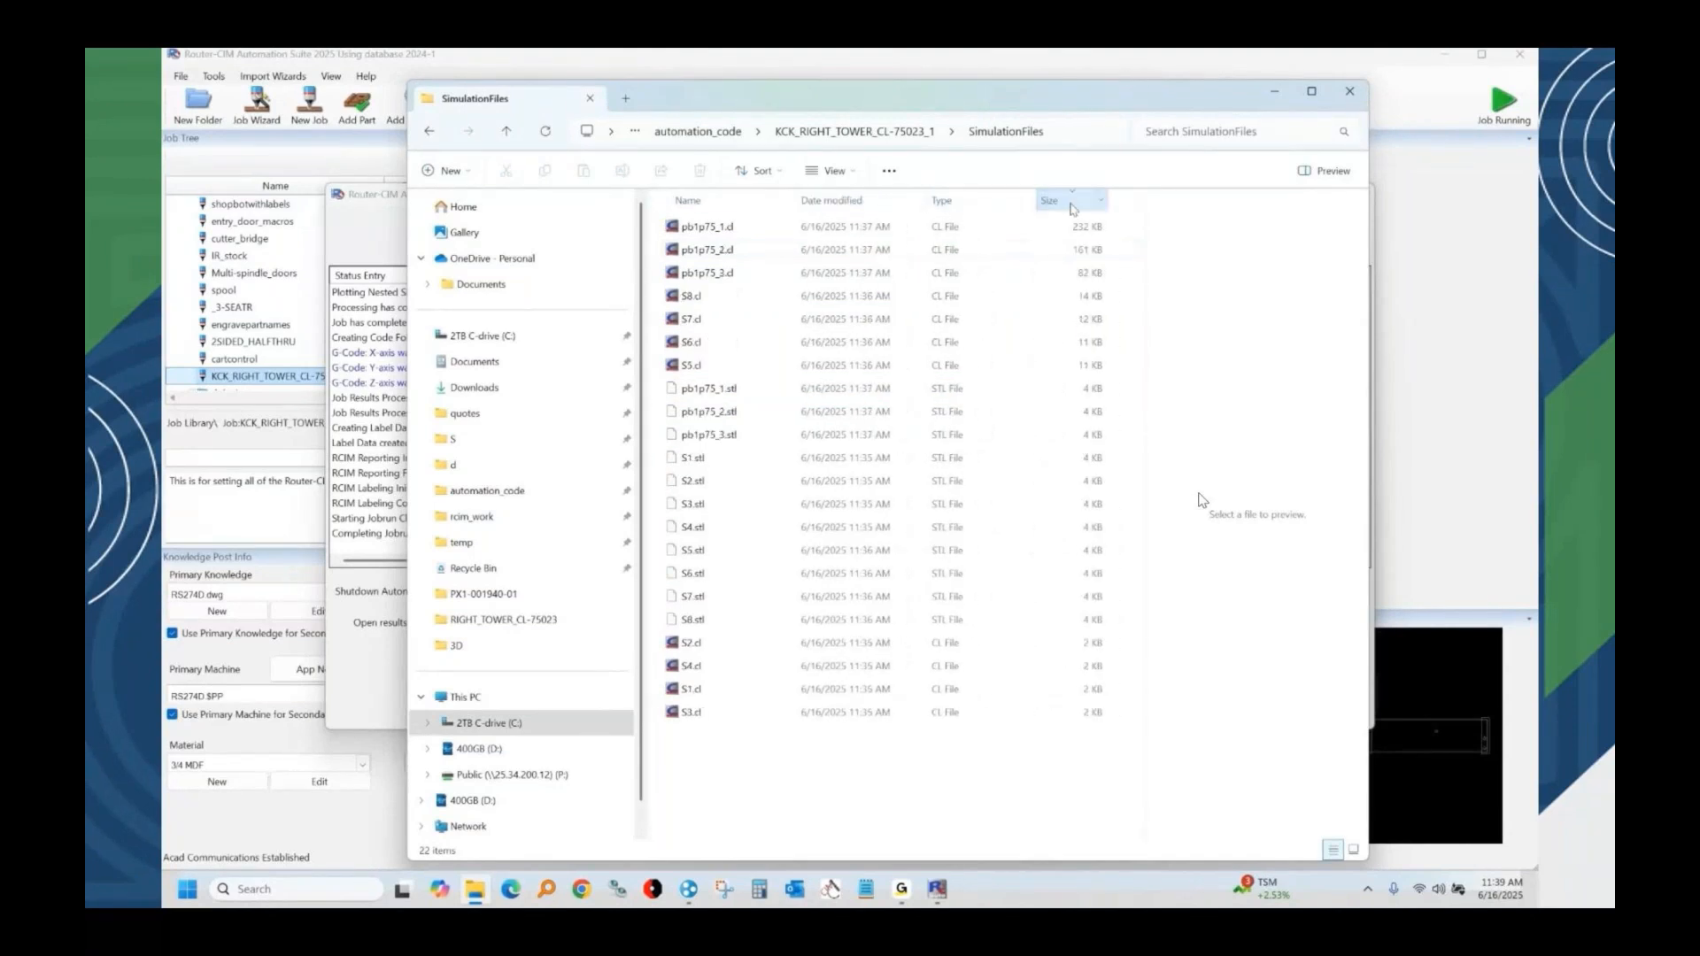
pyautogui.click(699, 227)
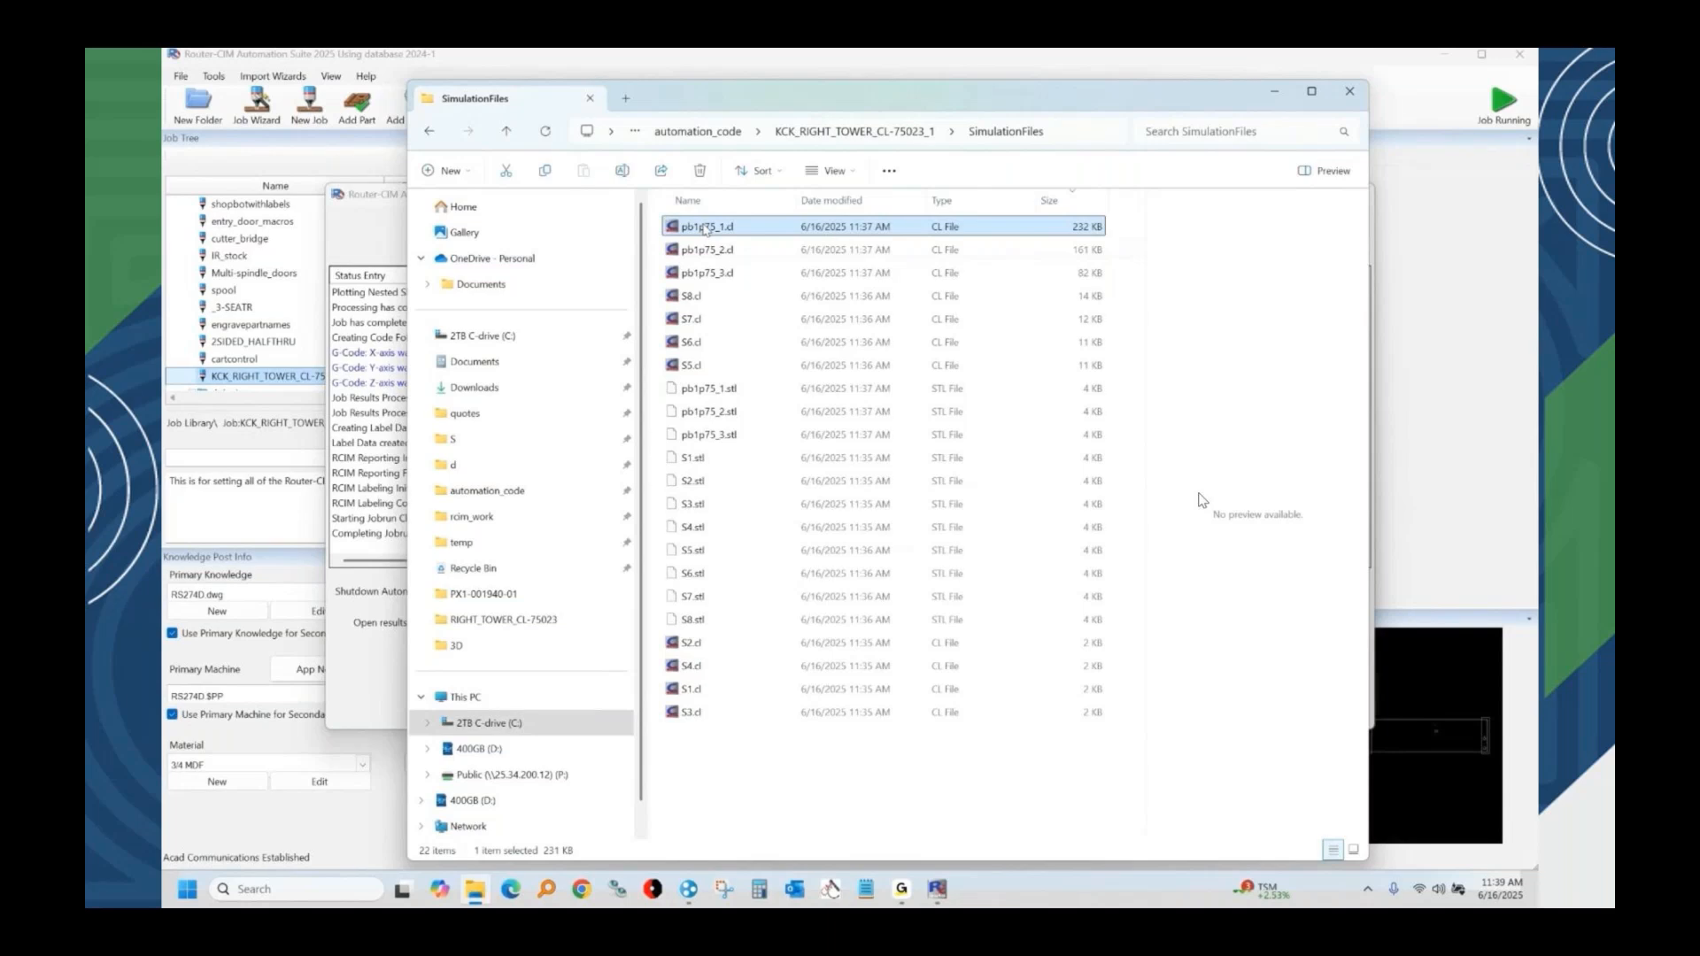
pyautogui.doubleClick(706, 227)
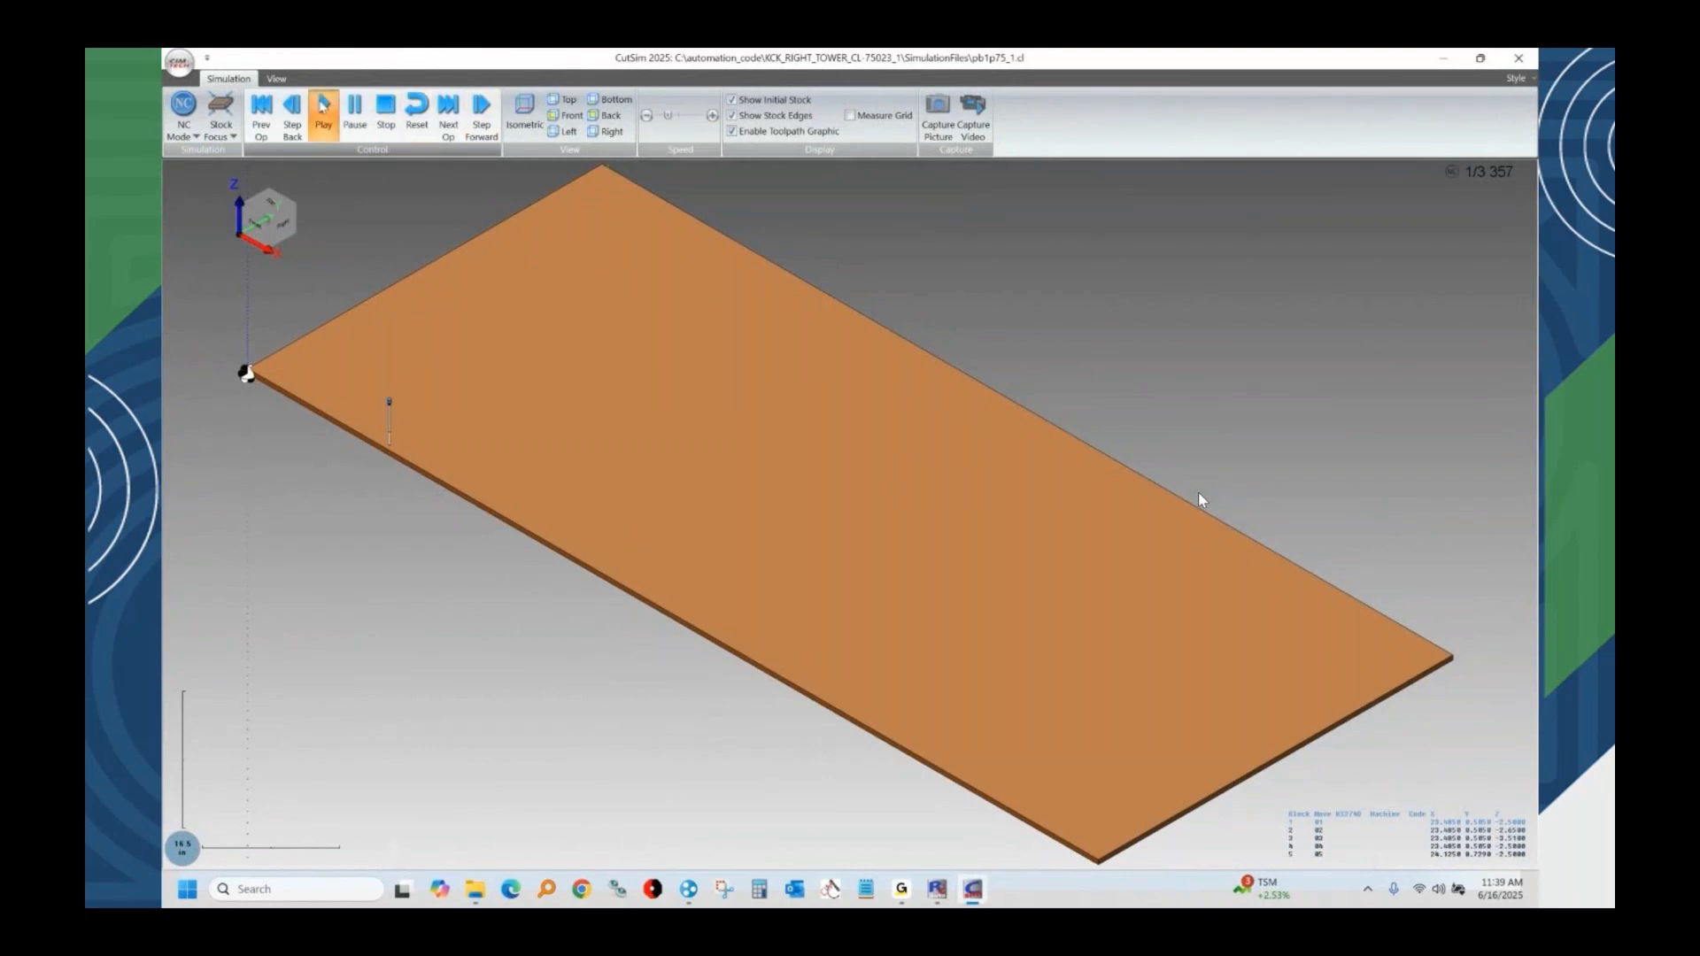
# Play the pb1p75_1 cutting simulation at increased speed, inspect the nested sheet from different angles, then close the simulator.
pyautogui.click(323, 114)
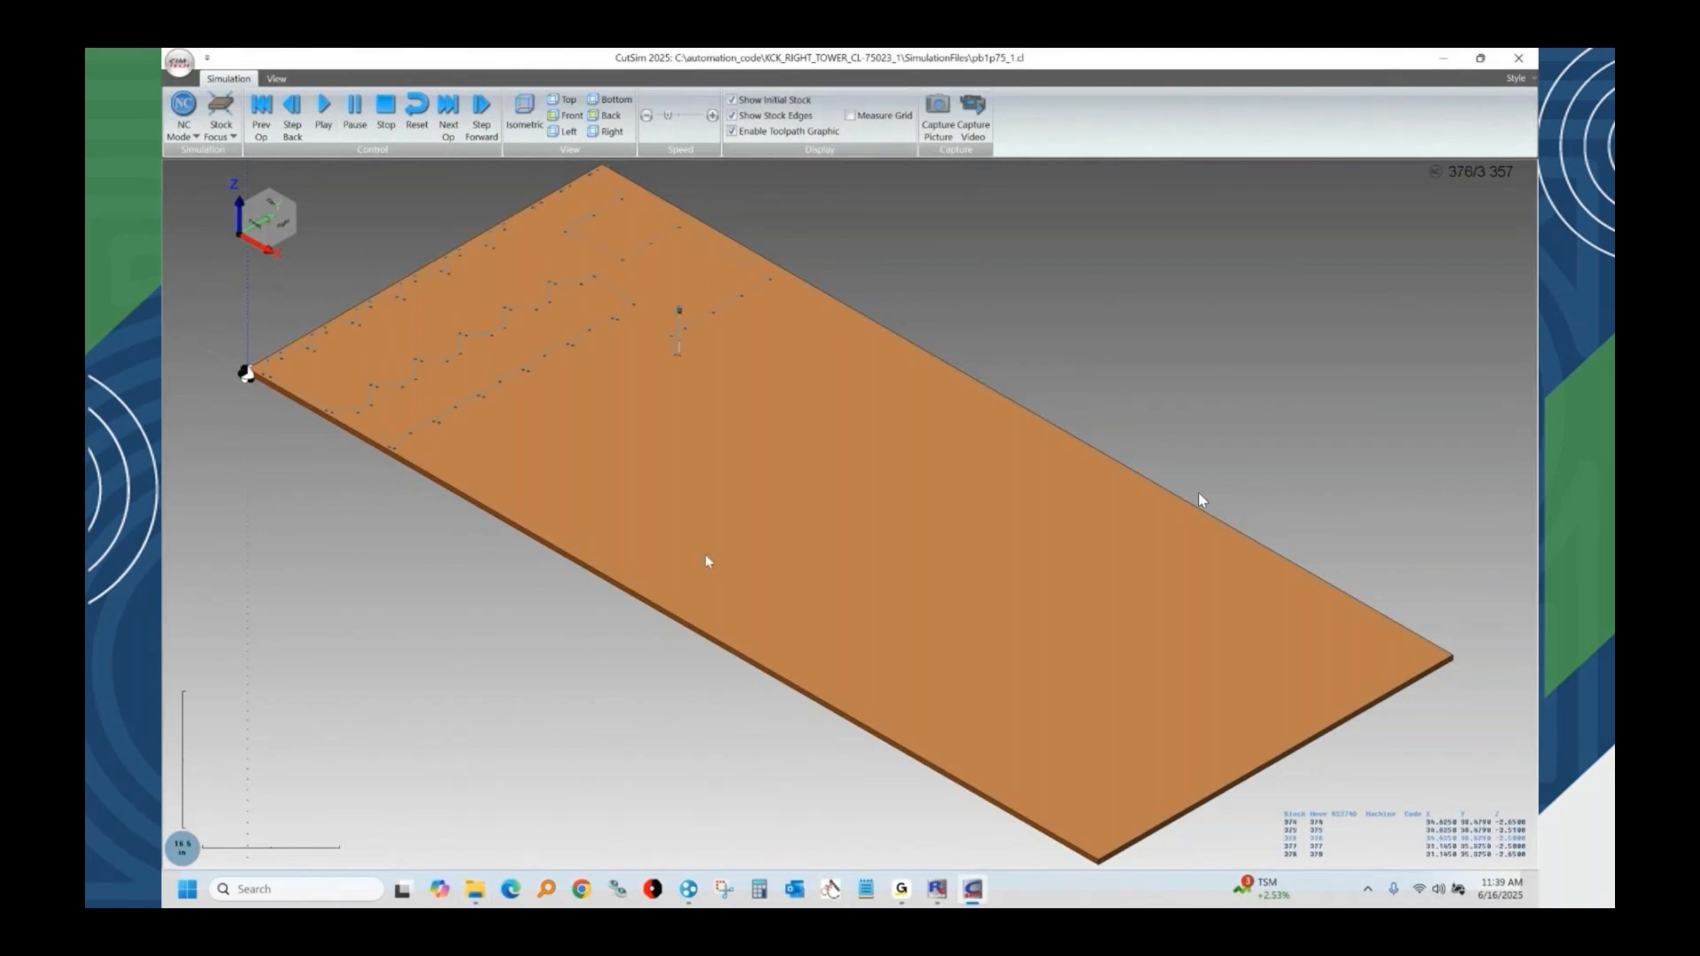
pyautogui.moveTo(772, 543); pyautogui.dragTo(798, 542, button='middle')
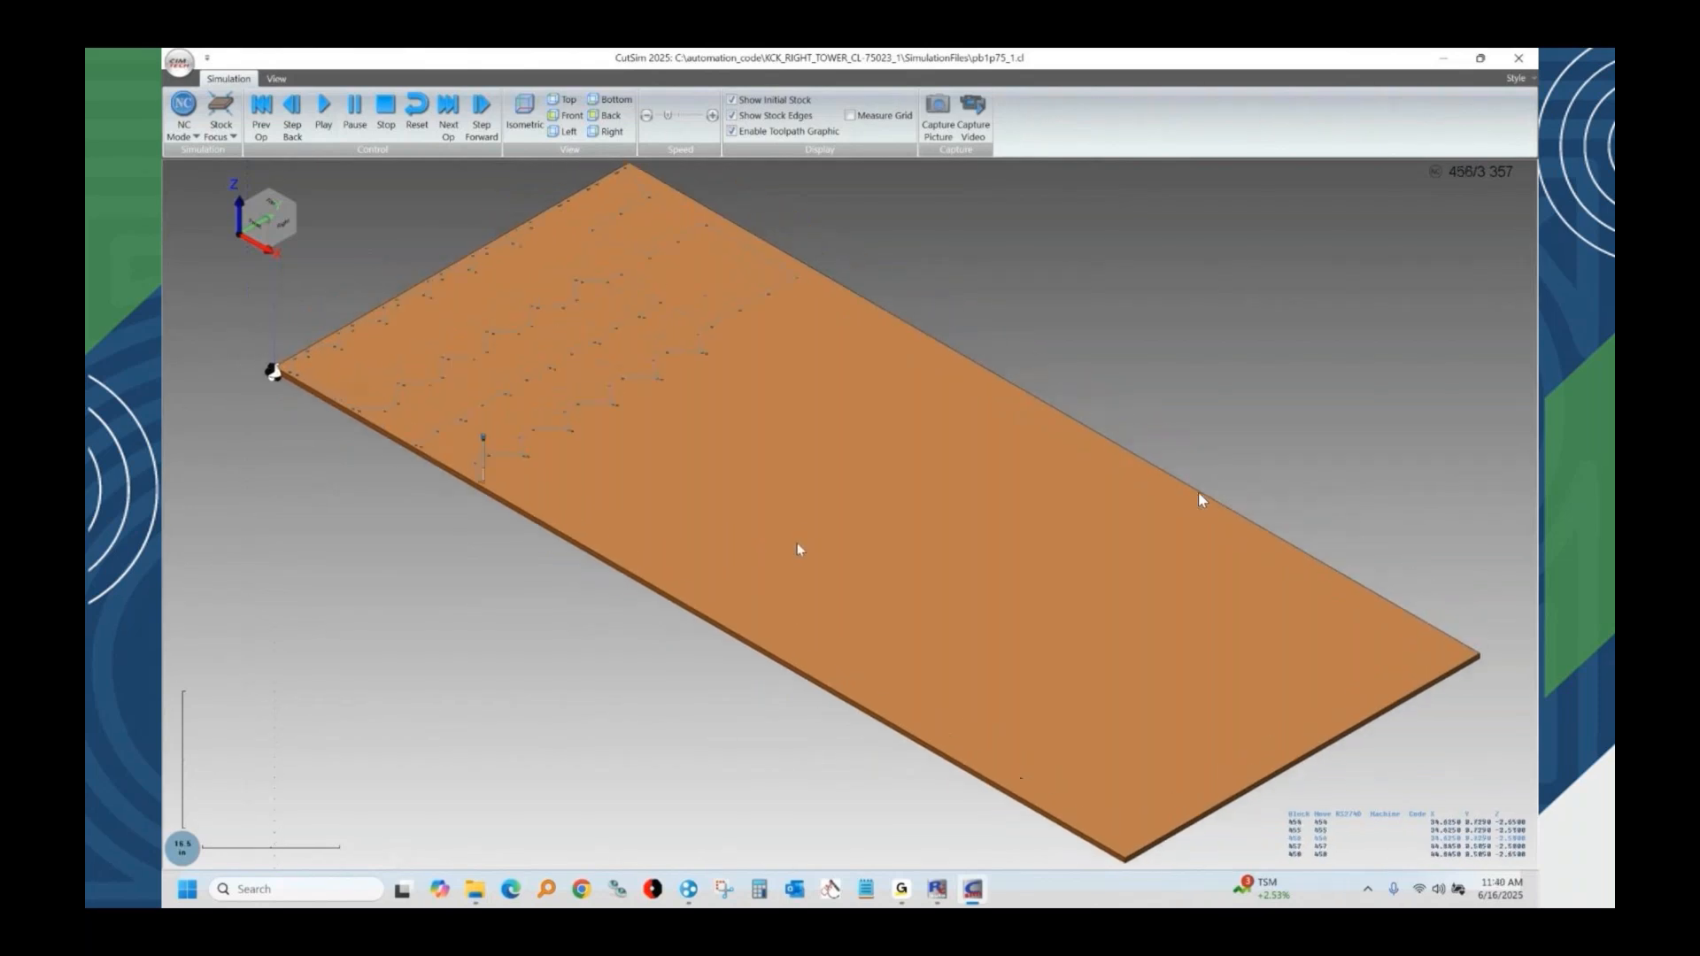
pyautogui.moveTo(803, 540)
pyautogui.mouseDown()
pyautogui.moveTo(842, 422)
pyautogui.moveTo(816, 558)
pyautogui.mouseUp()
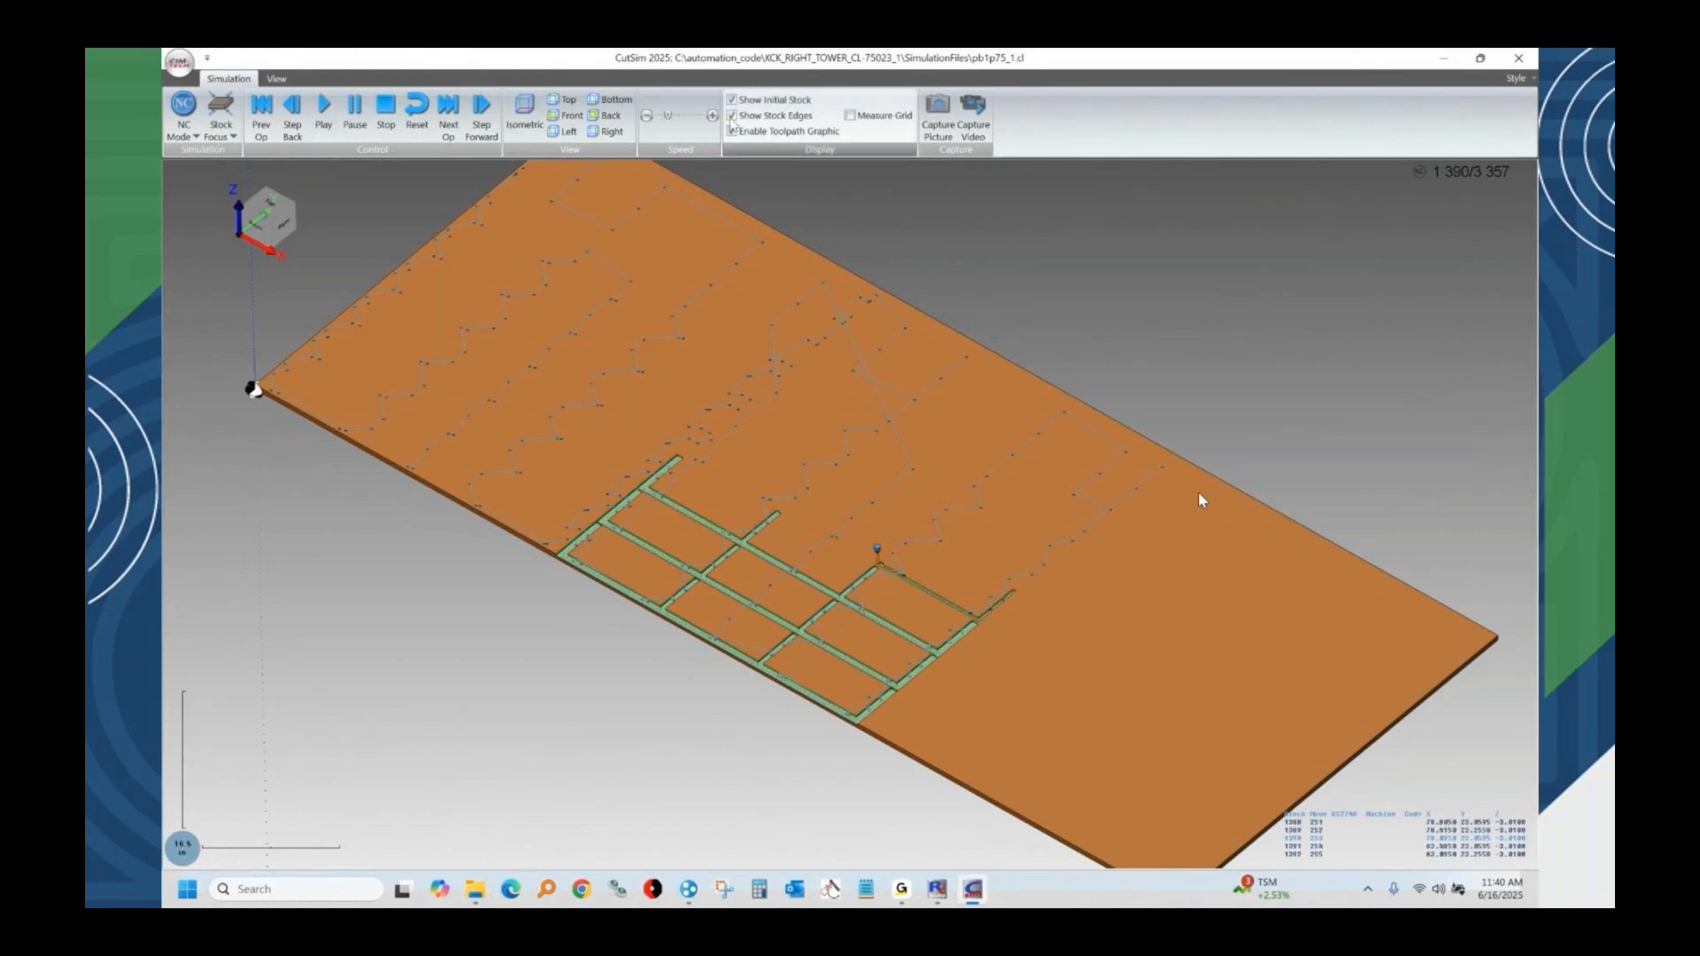
pyautogui.click(680, 117)
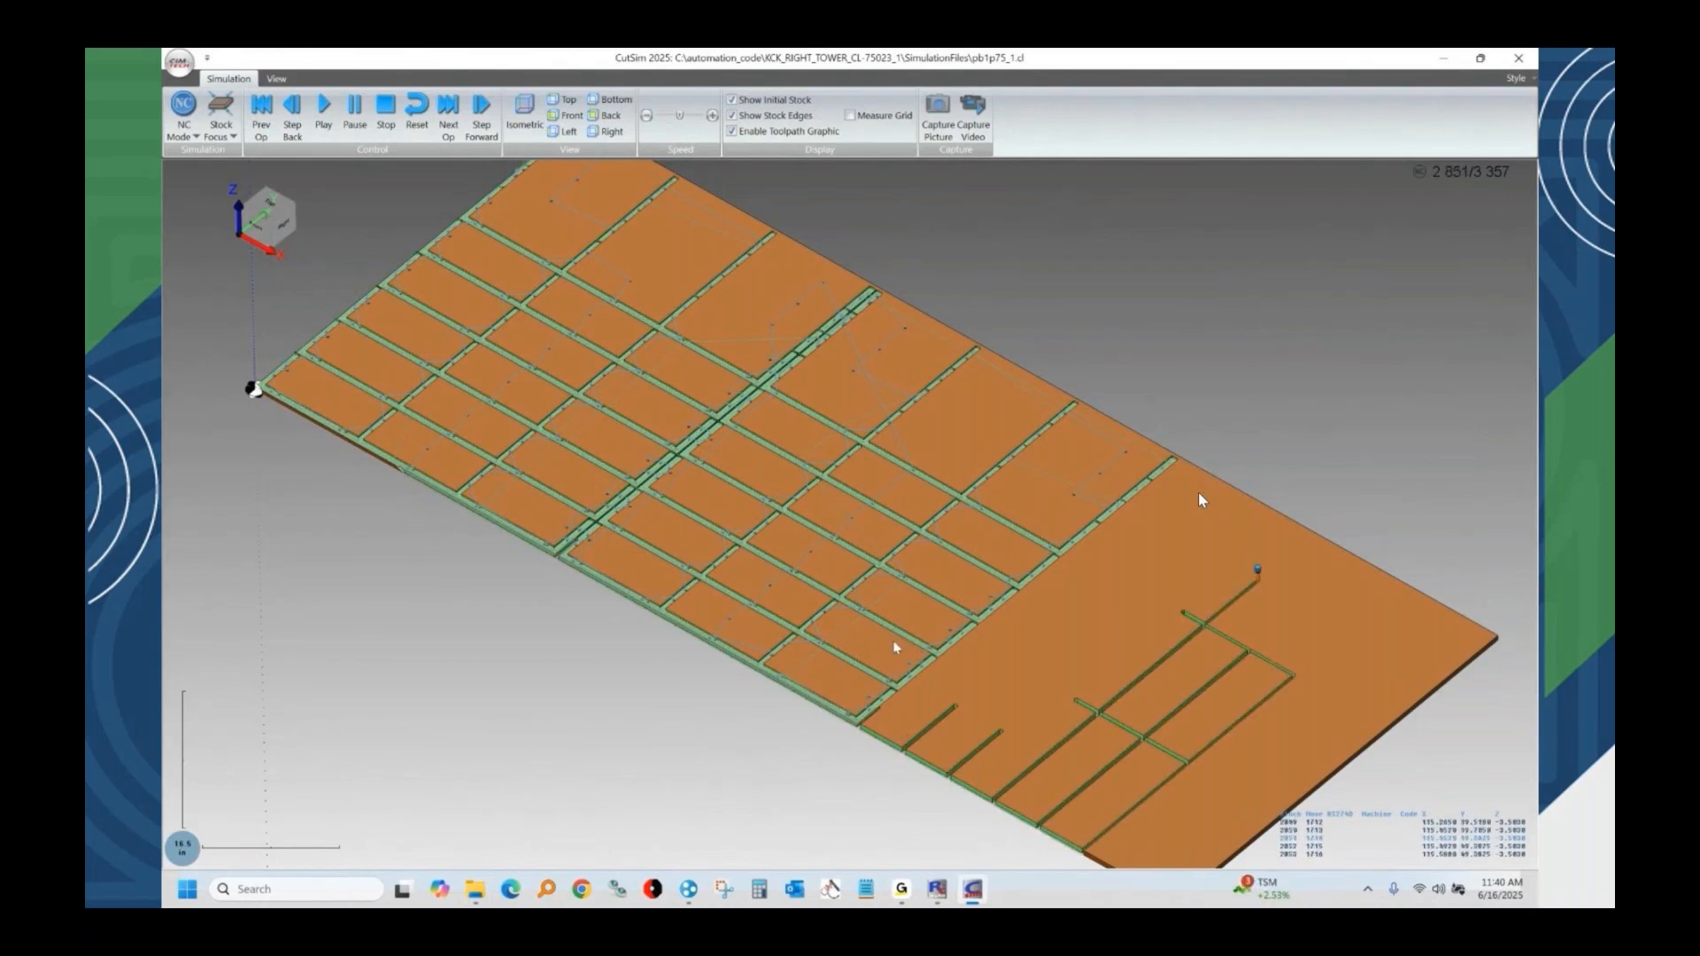
pyautogui.moveTo(897, 642); pyautogui.dragTo(897, 609, button='middle')
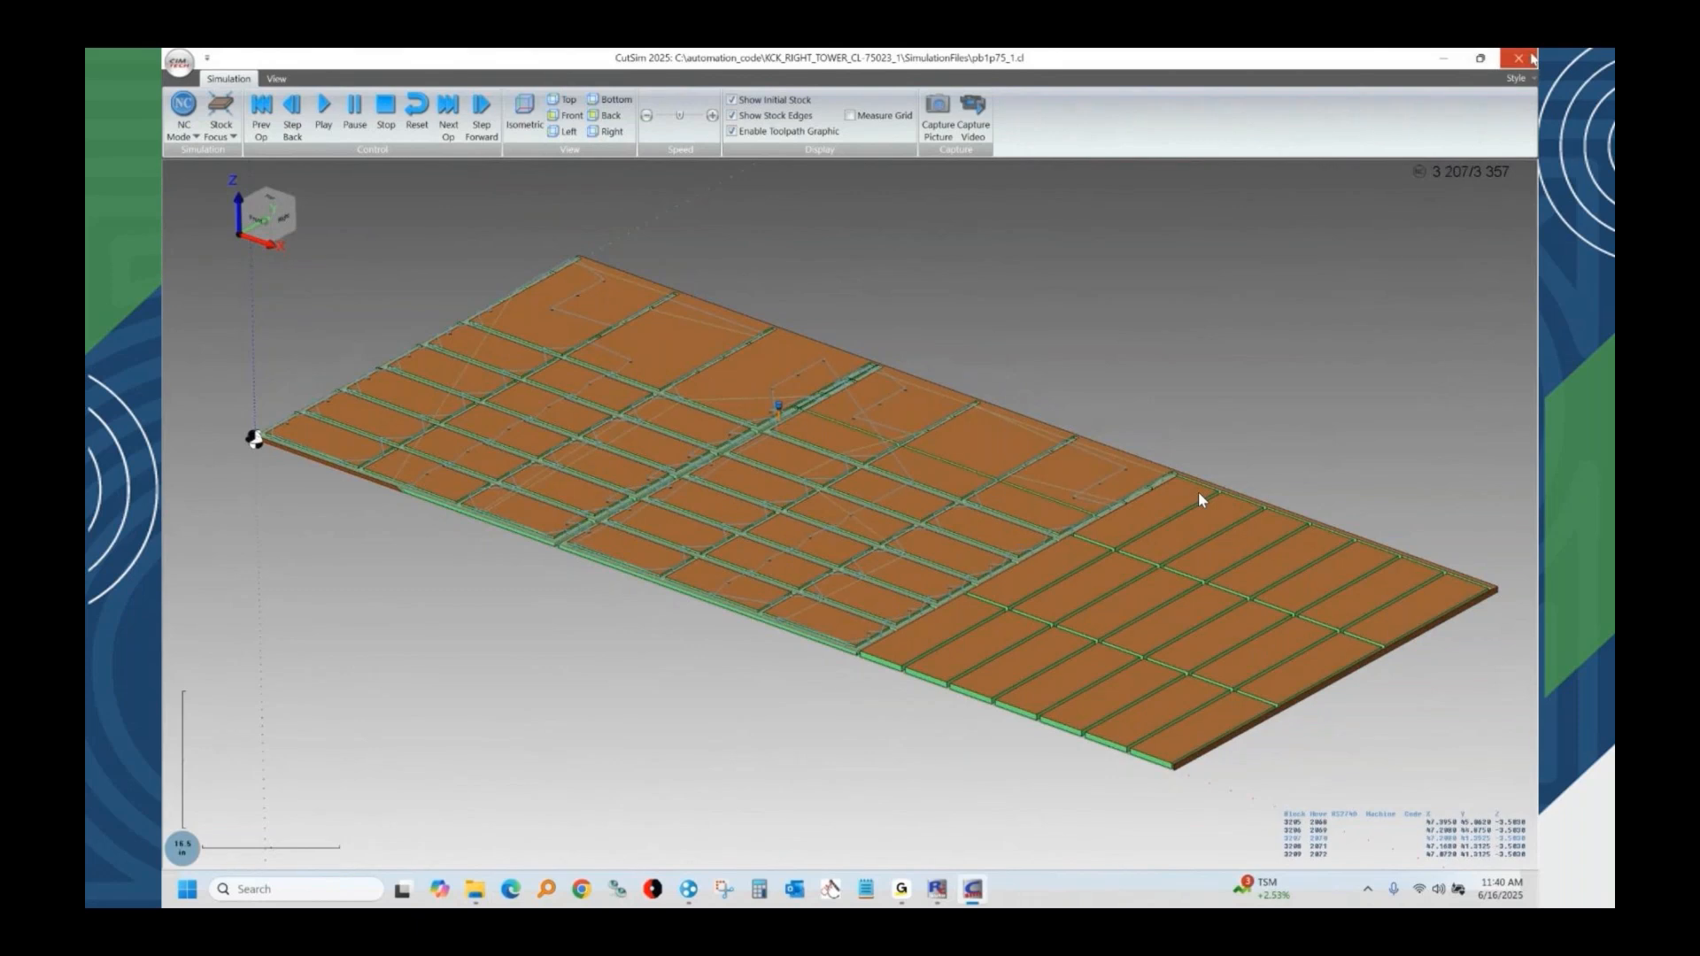
pyautogui.click(1520, 58)
# Review the summary and material pages of KCK_RIGHT_TOWER_CL-75023_1_new.pdf from the job's SummaryReport folder, then close the report.
pyautogui.click(856, 132)
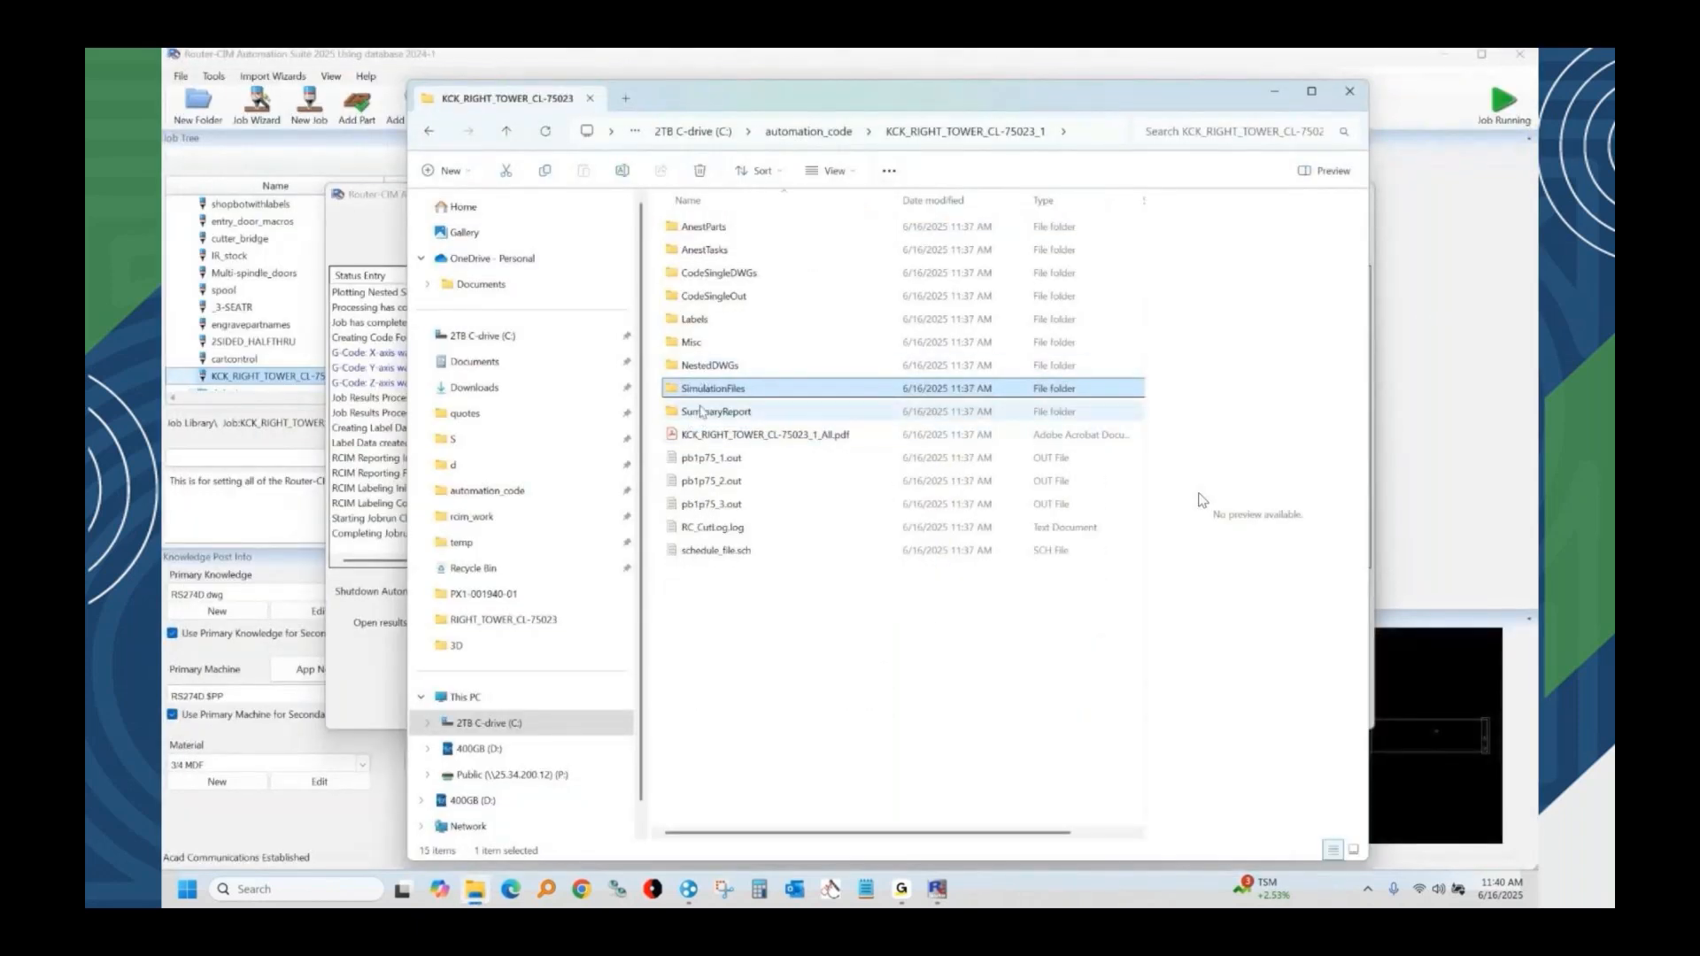
pyautogui.doubleClick(702, 412)
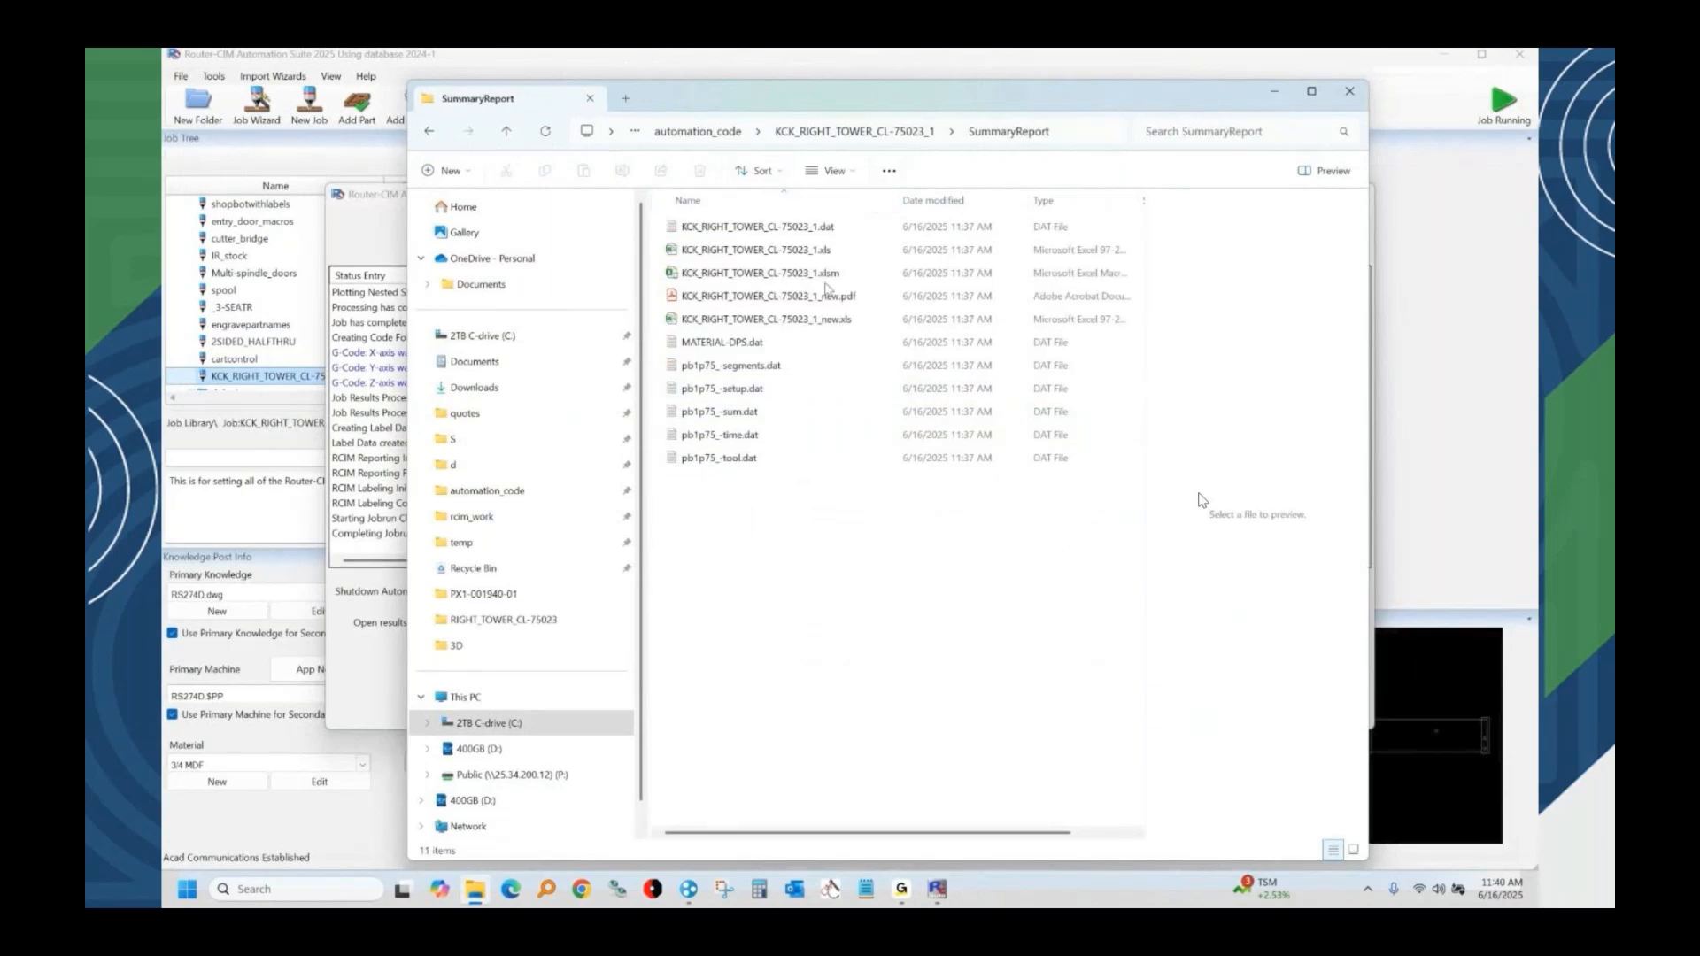
pyautogui.doubleClick(799, 300)
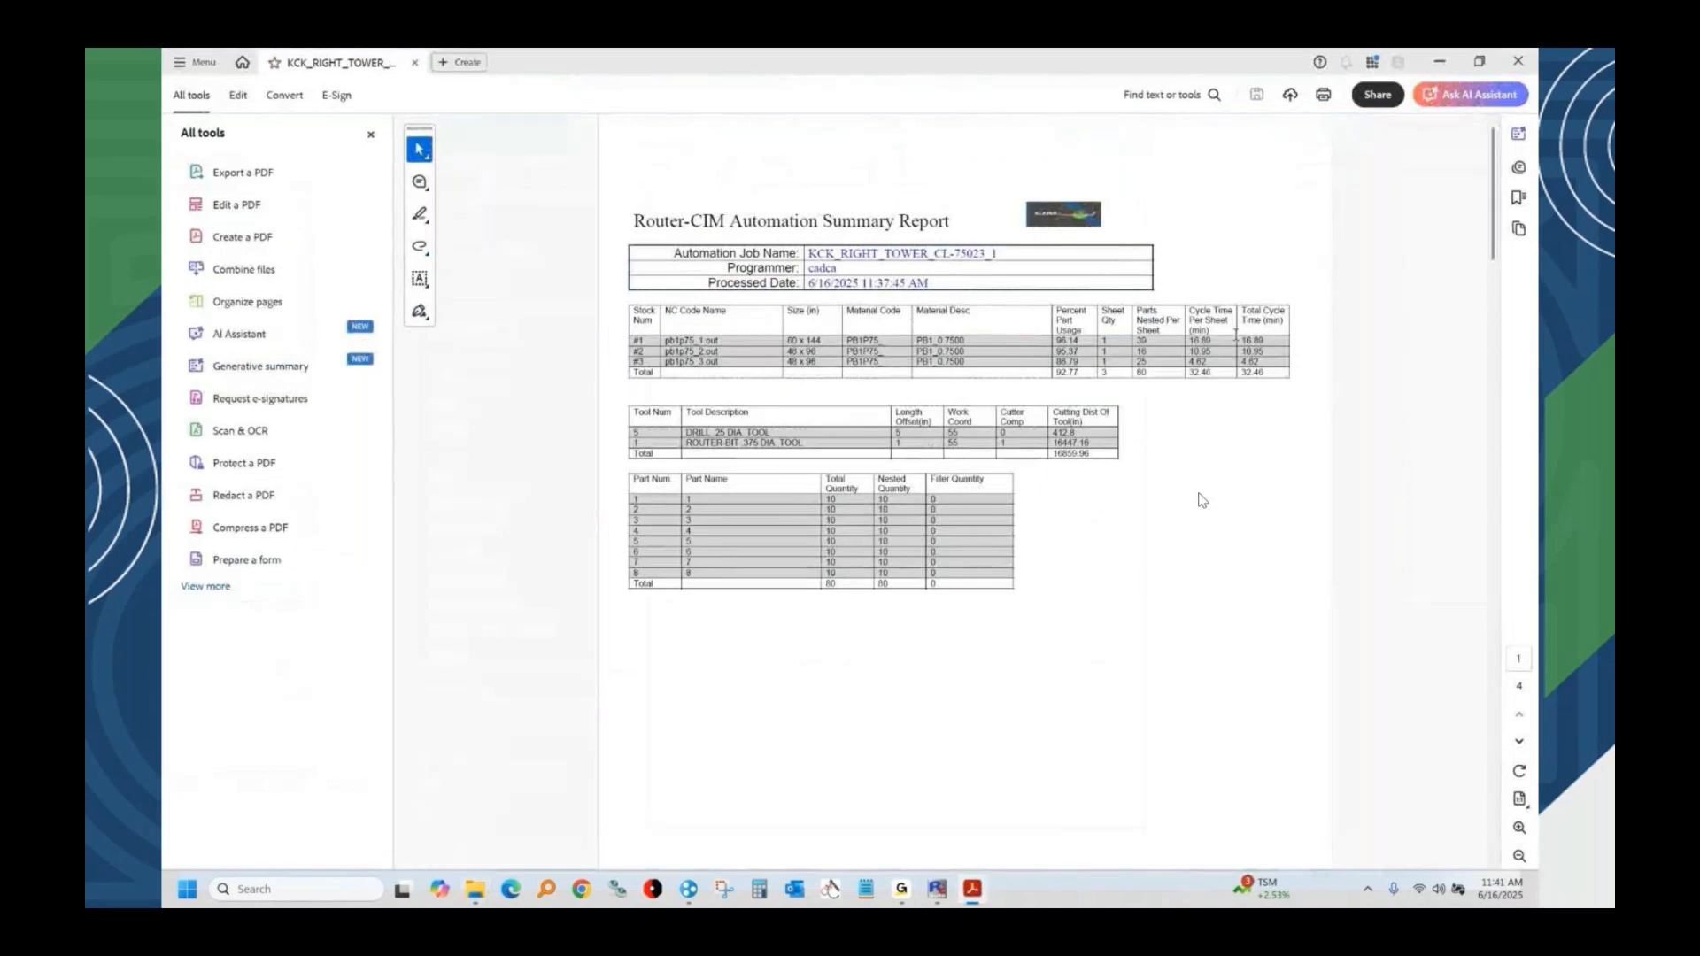
pyautogui.click(370, 135)
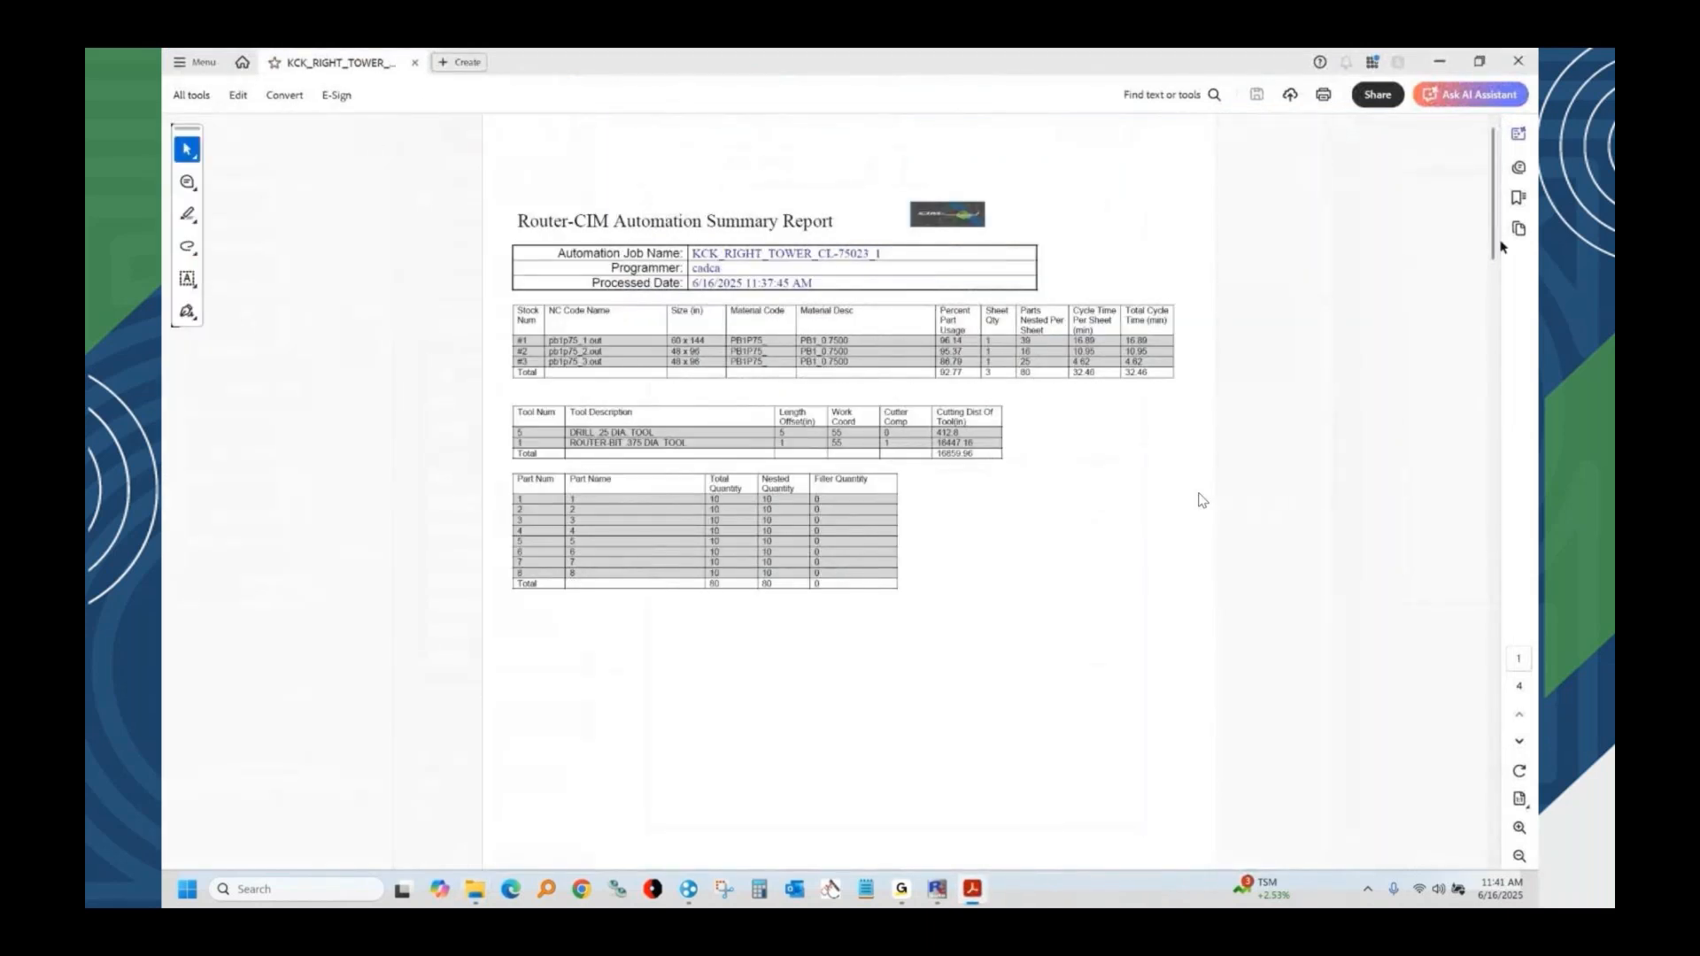
pyautogui.moveTo(1497, 229); pyautogui.dragTo(1484, 389)
pyautogui.scroll(-2, 1202, 501)
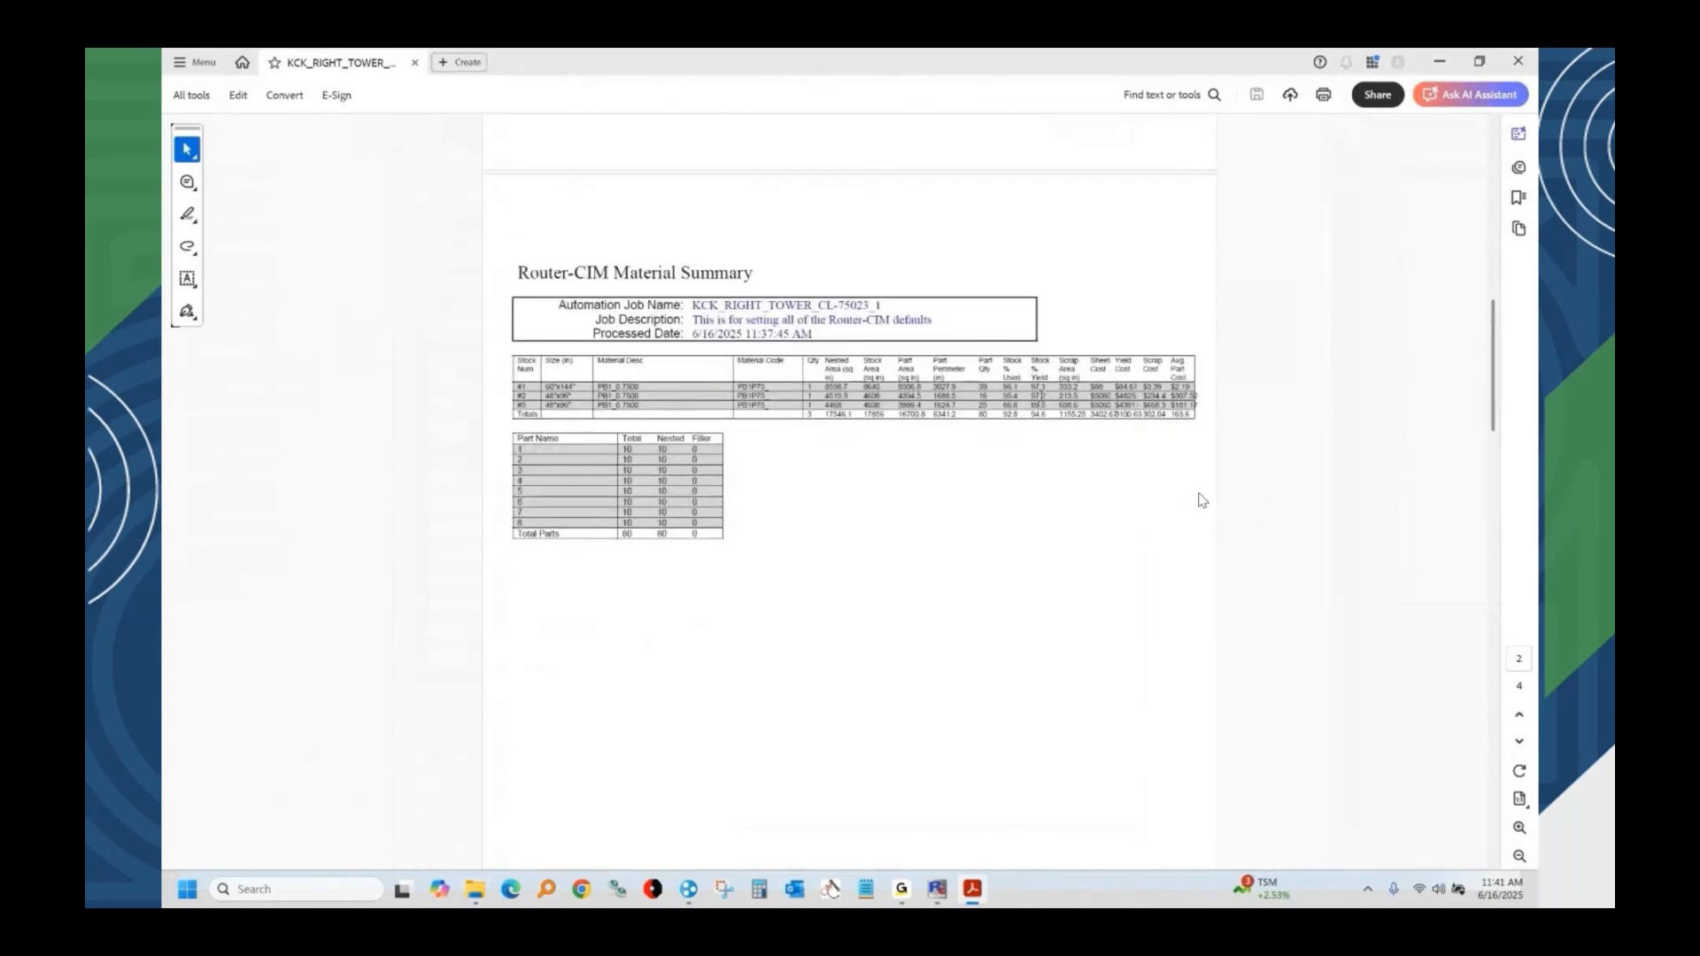
pyautogui.moveTo(1019, 393); pyautogui.dragTo(1080, 418)
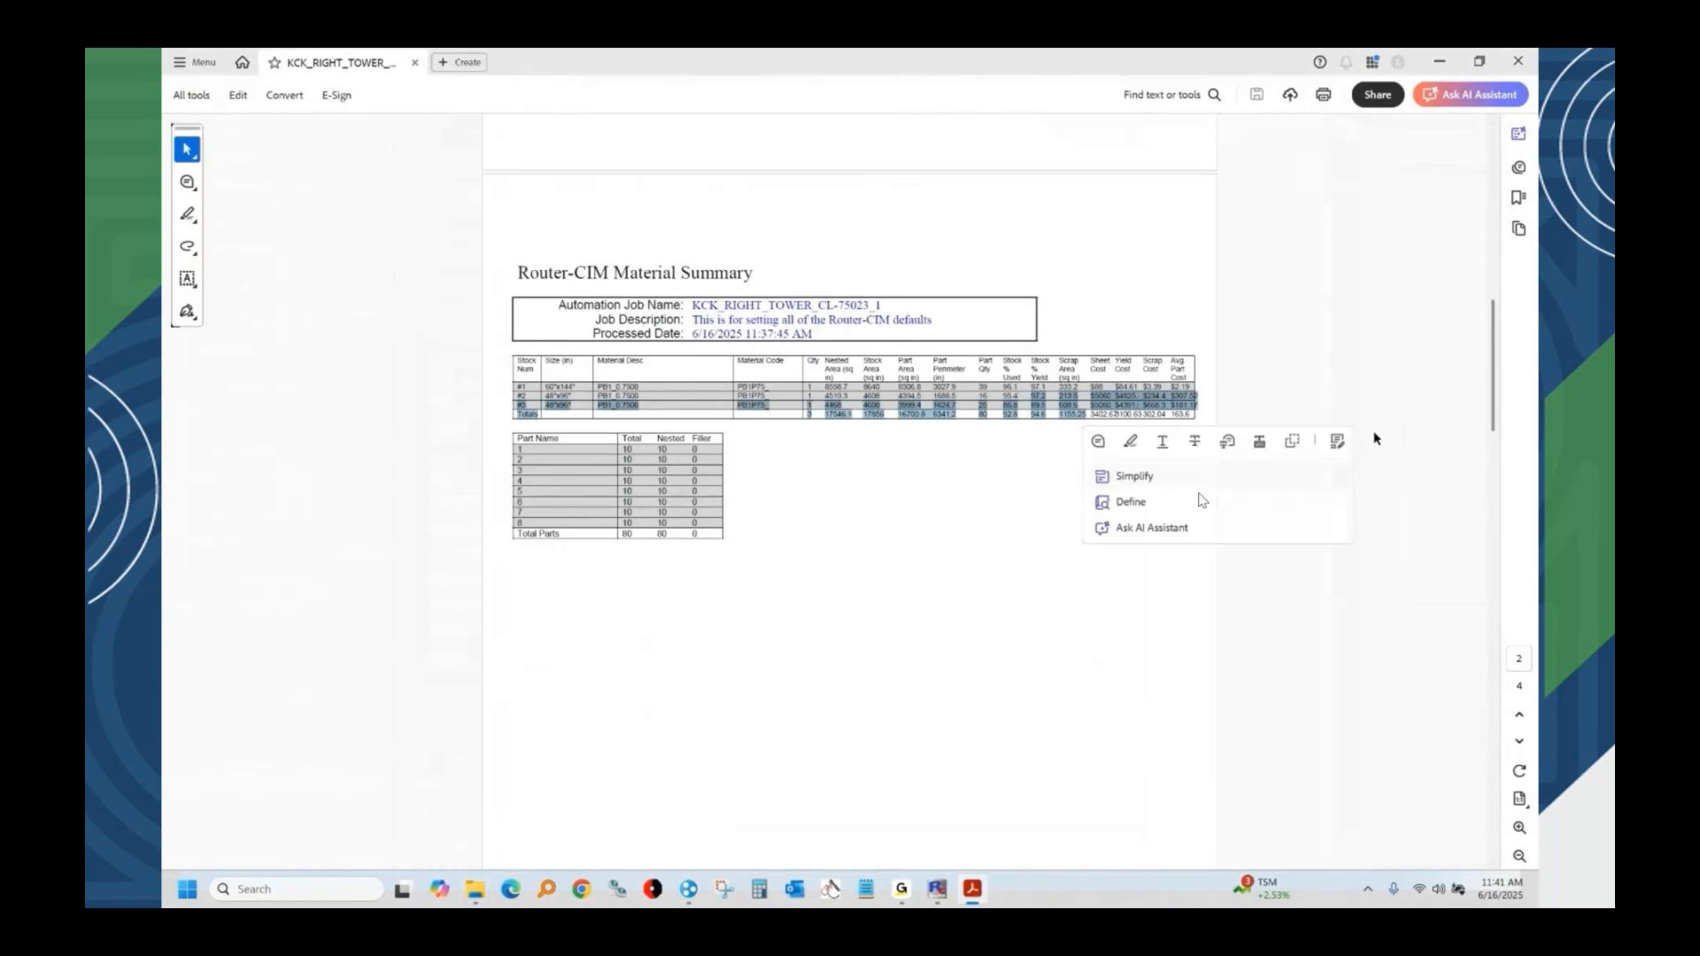
pyautogui.moveTo(1499, 355); pyautogui.dragTo(1433, 122)
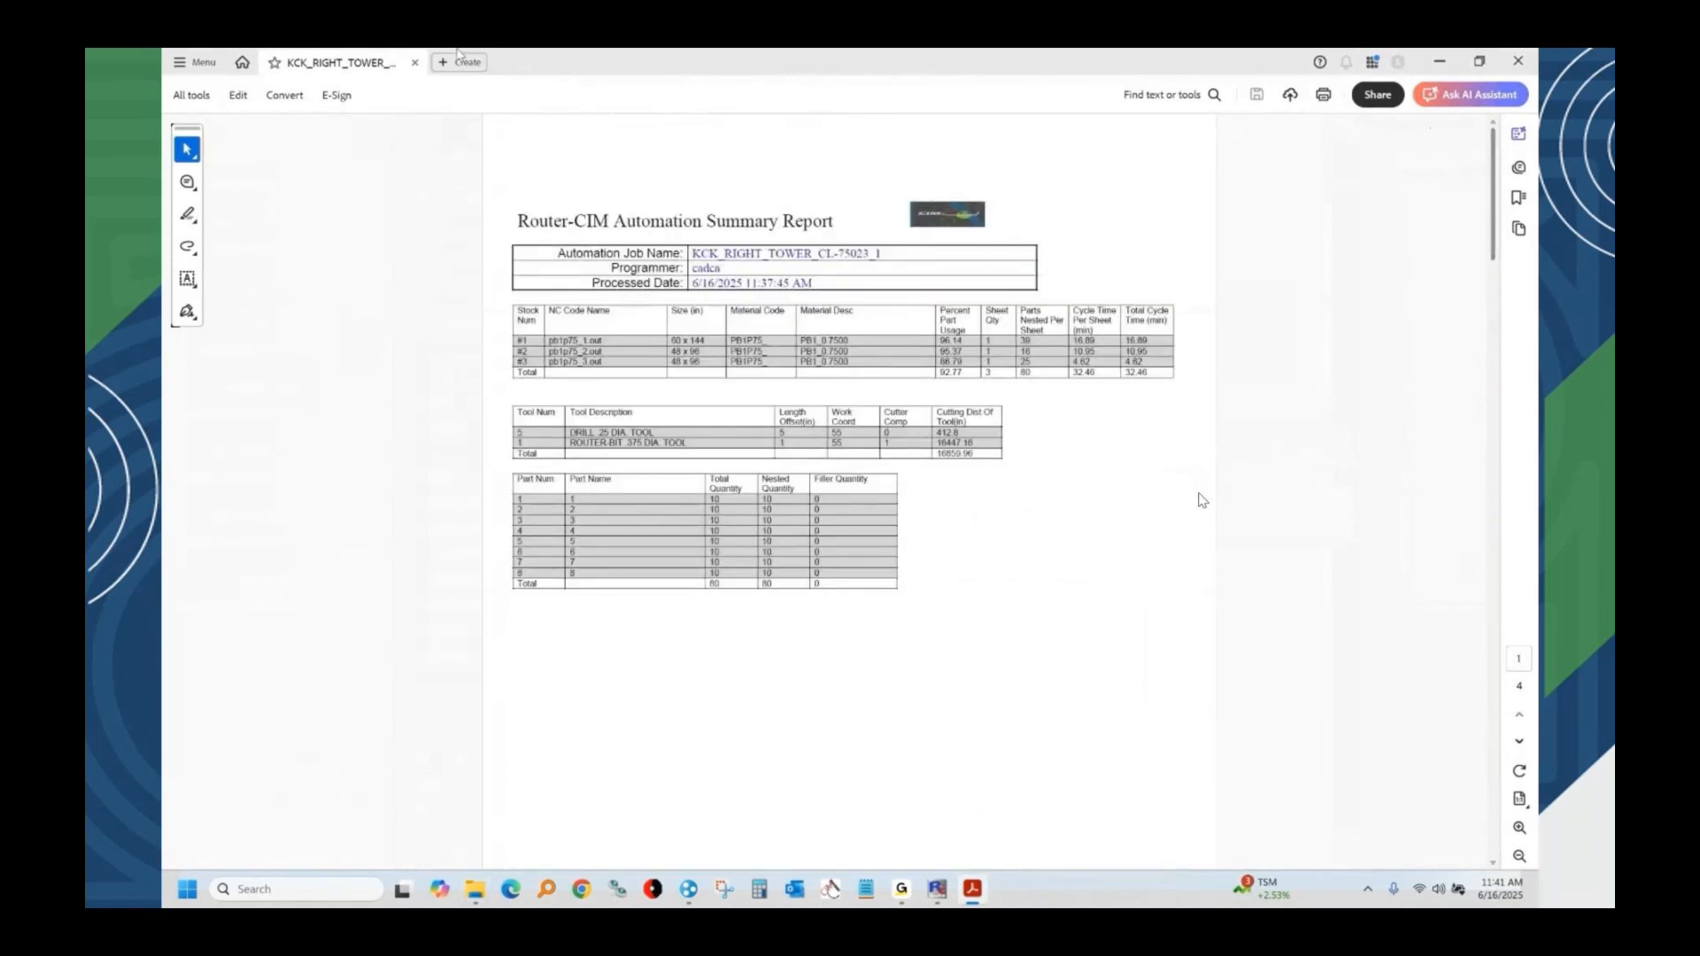
pyautogui.click(1515, 61)
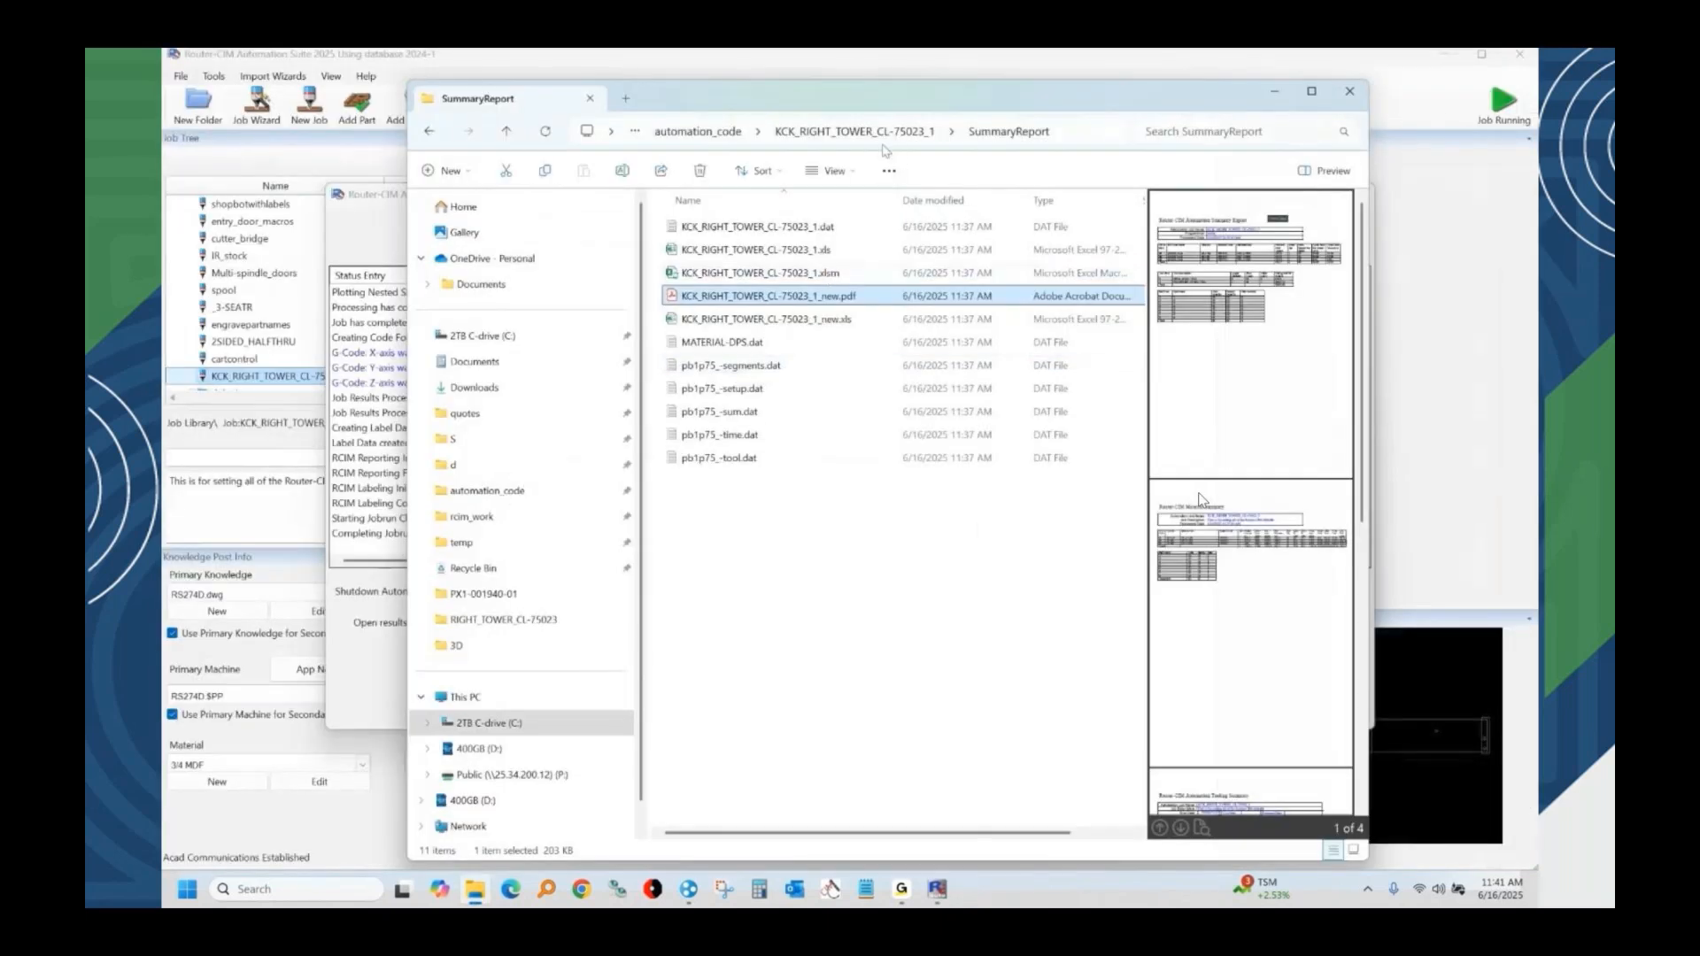
# Return to the job results folder, then close it and the Router-CIM Automation Job Status window.
pyautogui.click(855, 131)
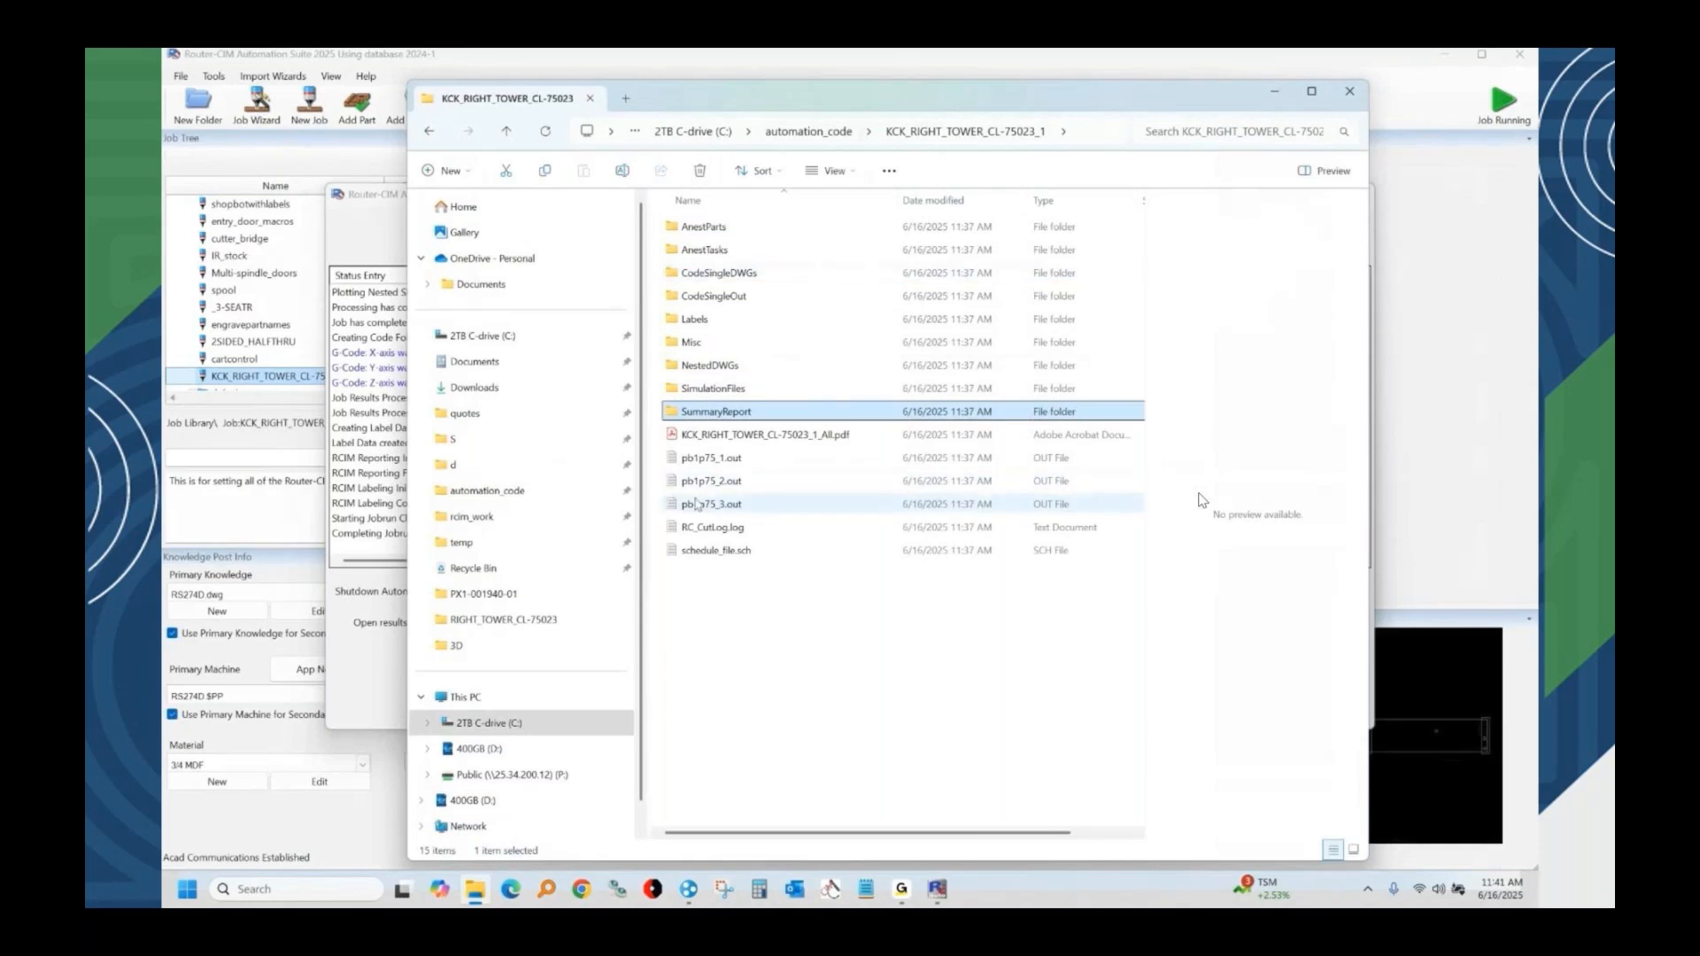
pyautogui.click(1348, 92)
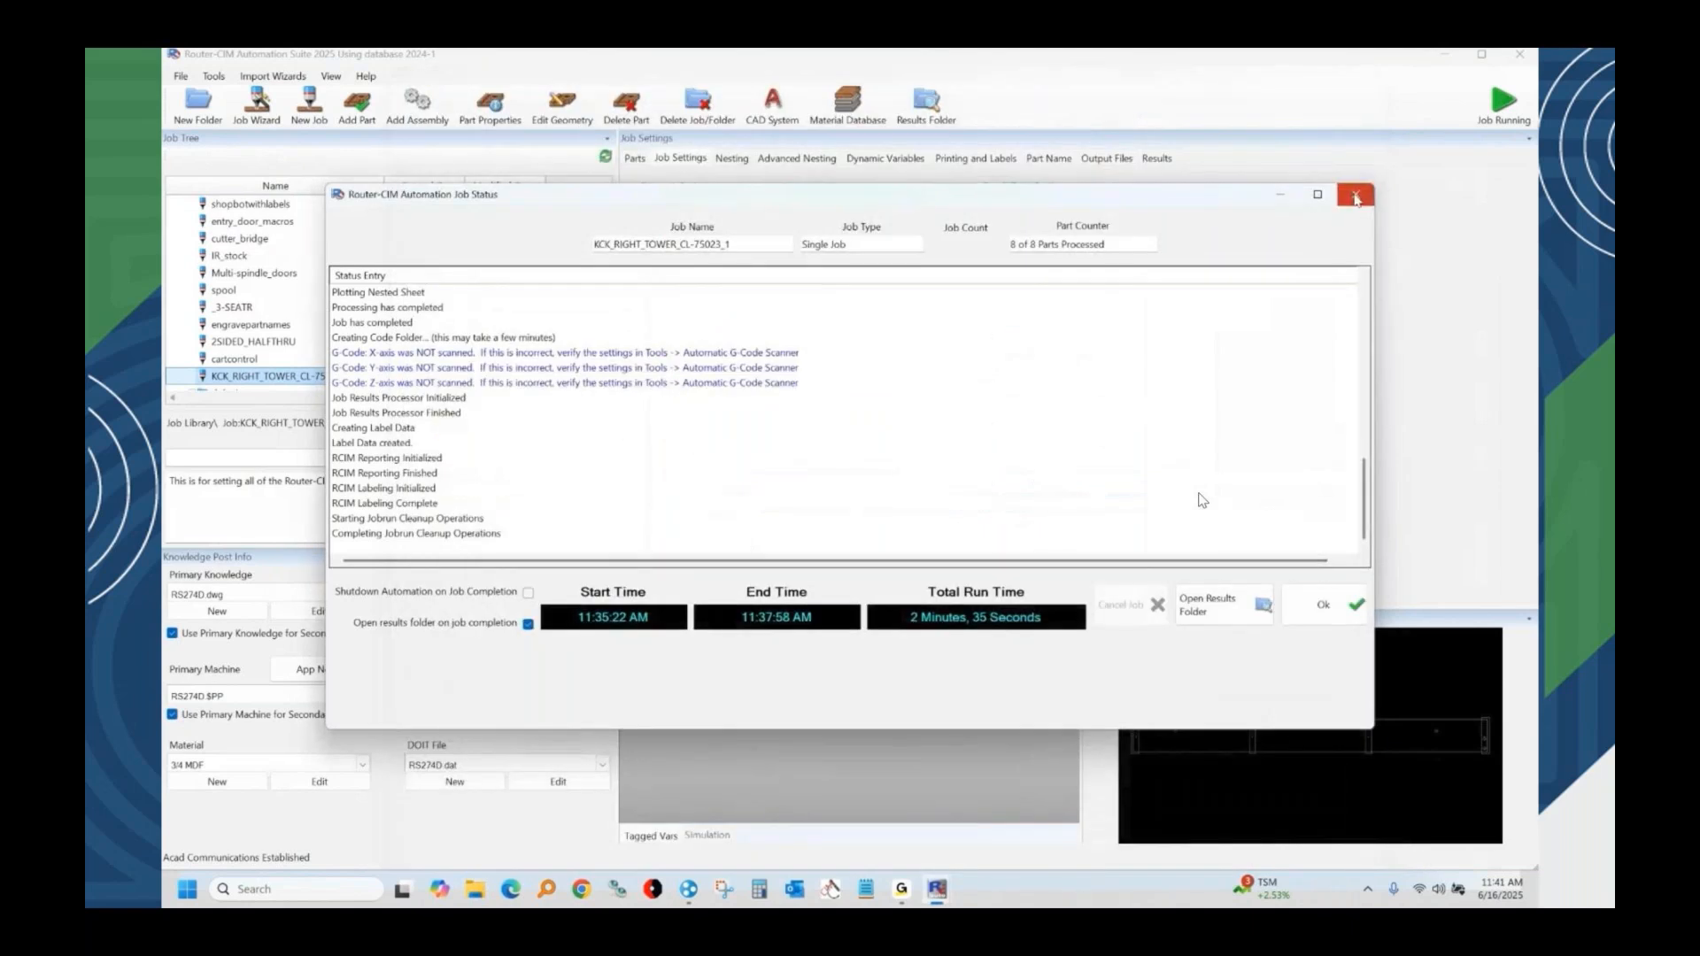
pyautogui.click(1356, 196)
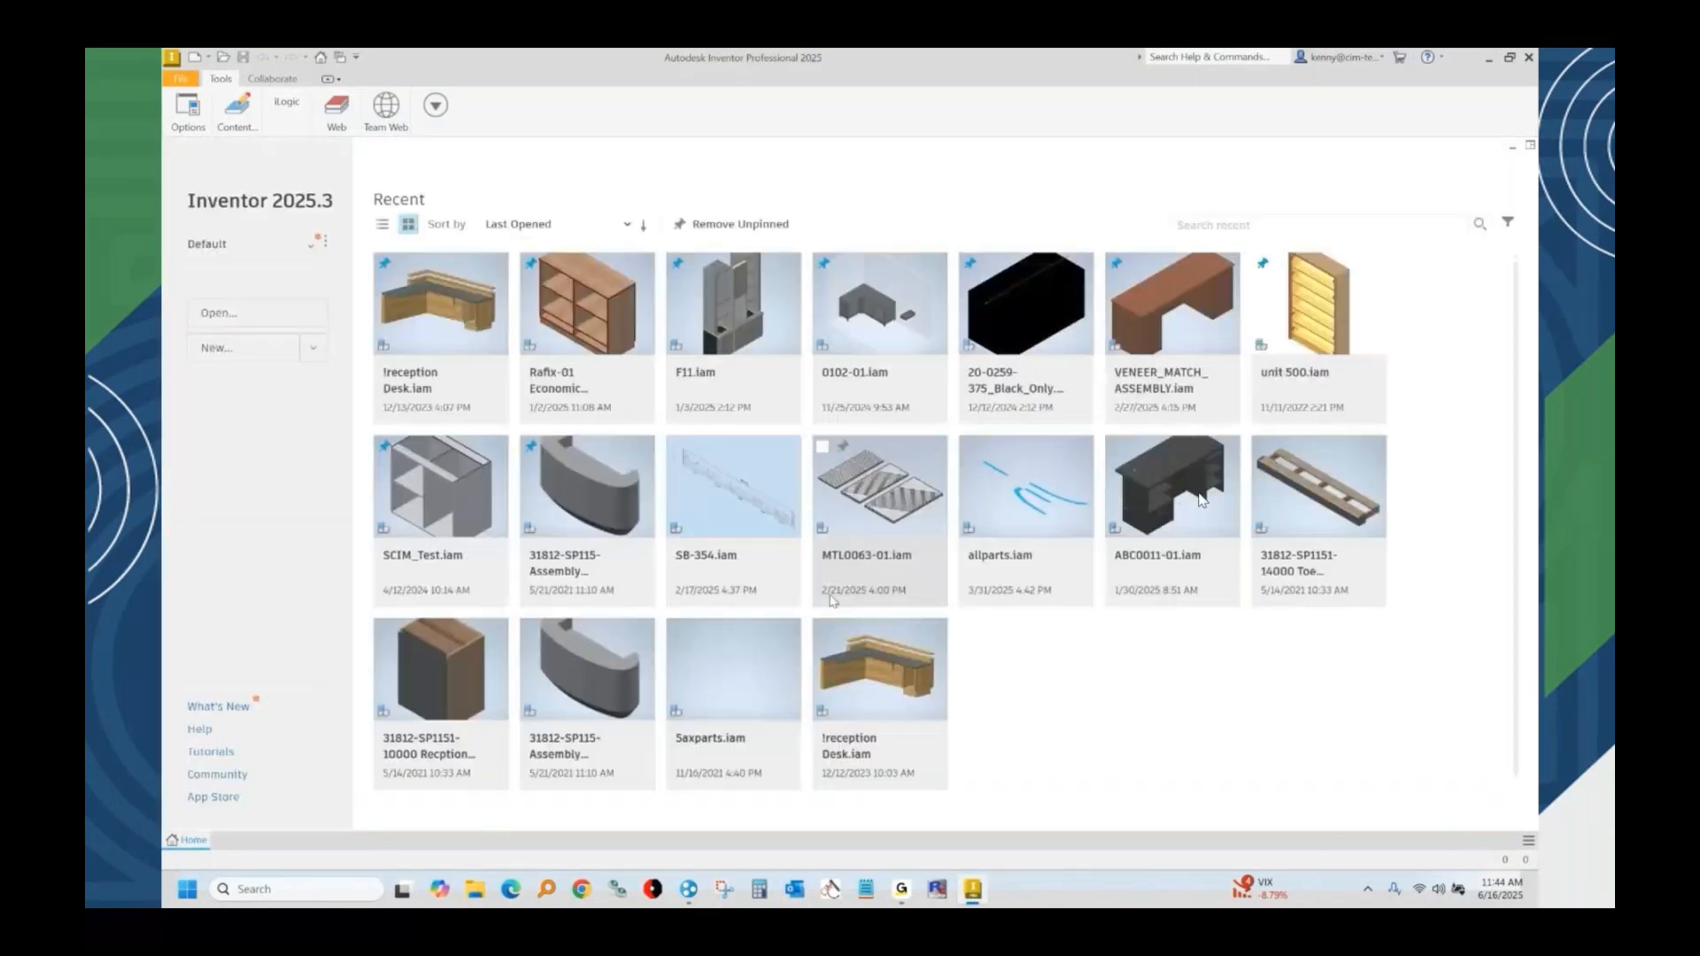
# Open the pinned !reception Desk.iam assembly in Inventor and check the materials assigned to its countertop and front kick panel.
pyautogui.click(462, 321)
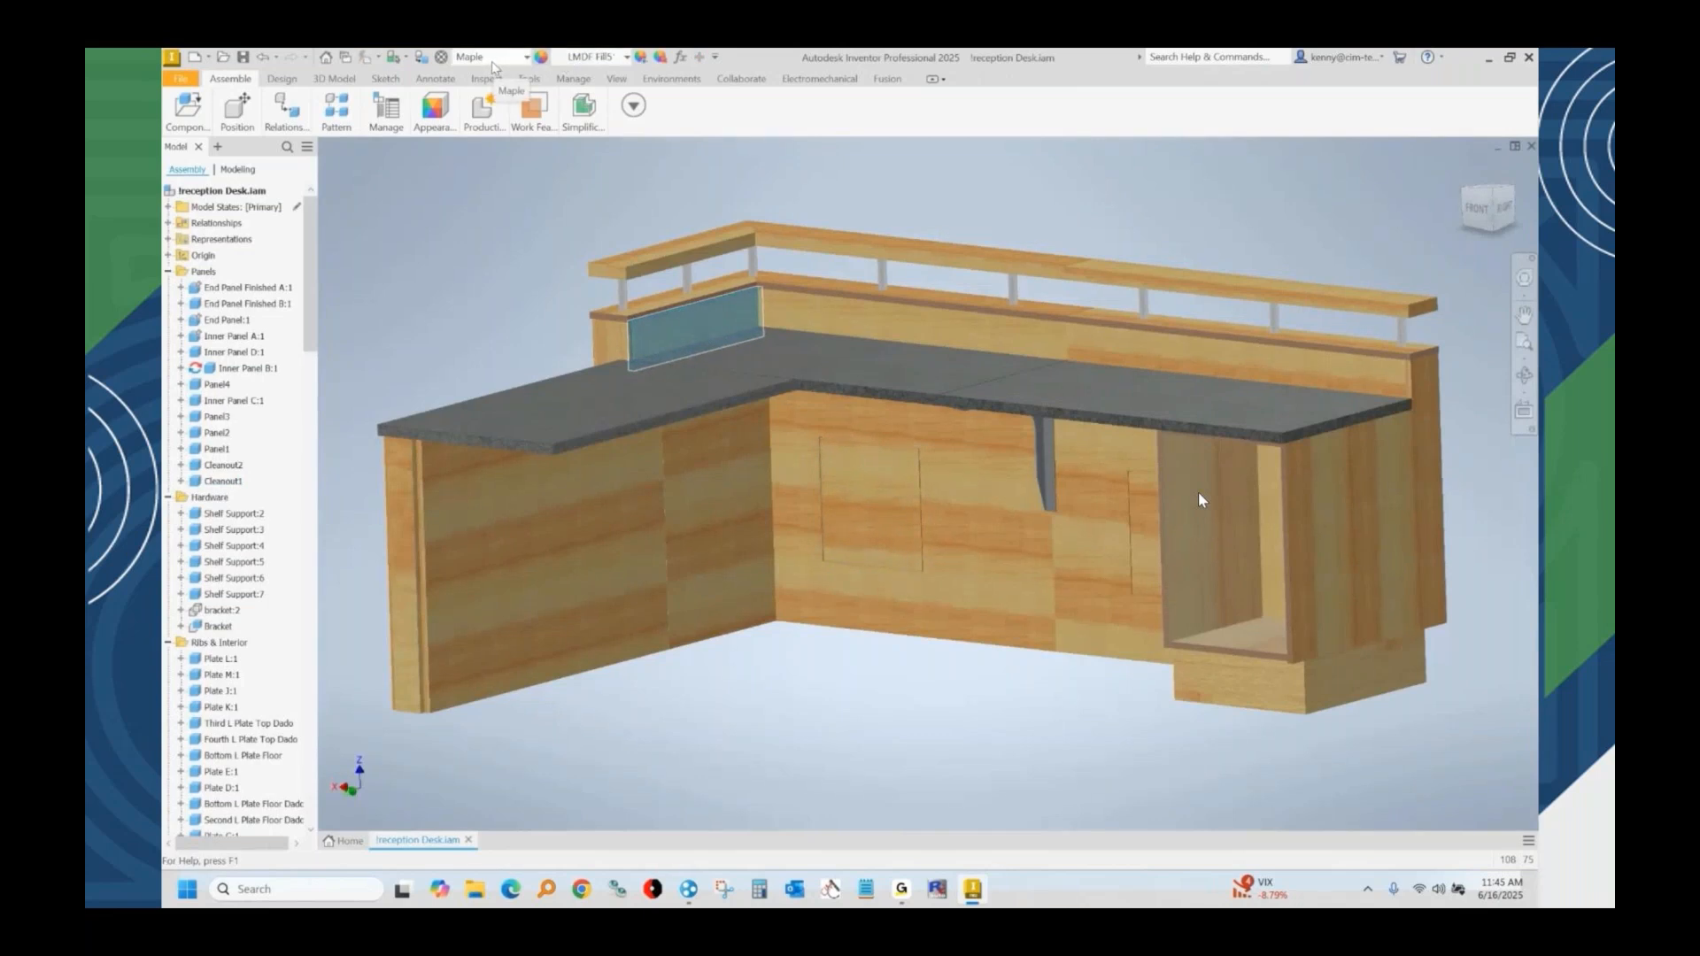
pyautogui.click(599, 385)
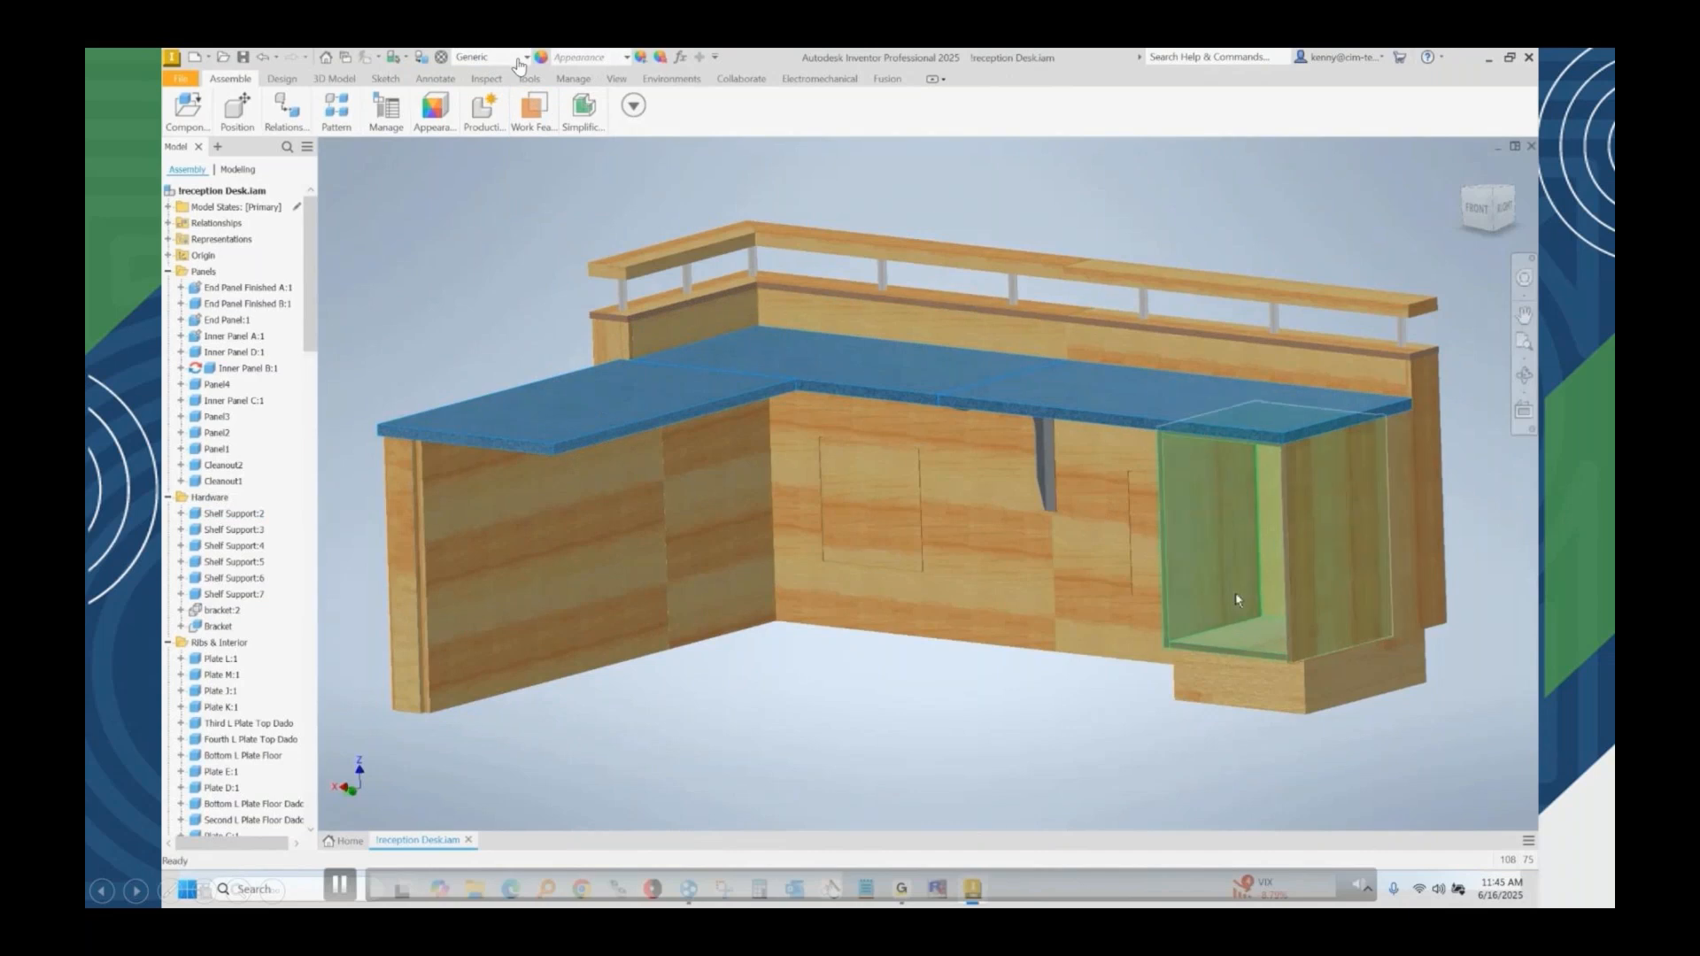
pyautogui.press('Escape')
pyautogui.click(1246, 687)
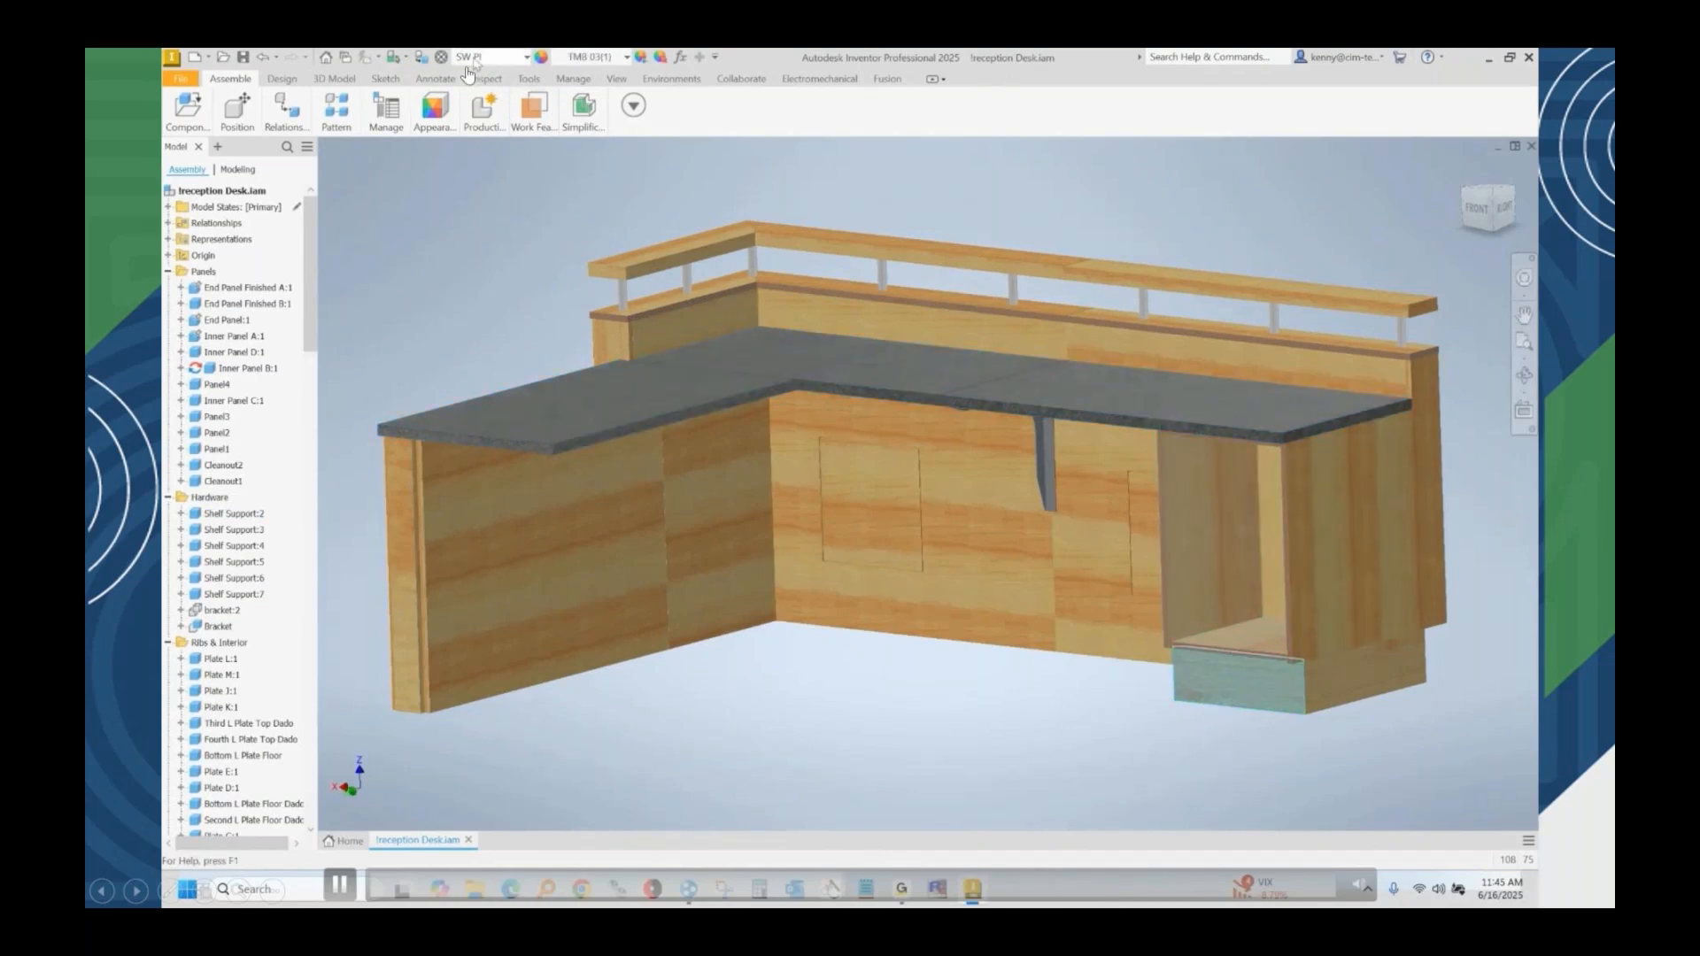
# Add a custom text iProperty LABEL1 with the value DUE NOV 24 to the front kick panel and apply it.
pyautogui.rightClick(1249, 683)
pyautogui.click(1234, 576)
pyautogui.click(837, 230)
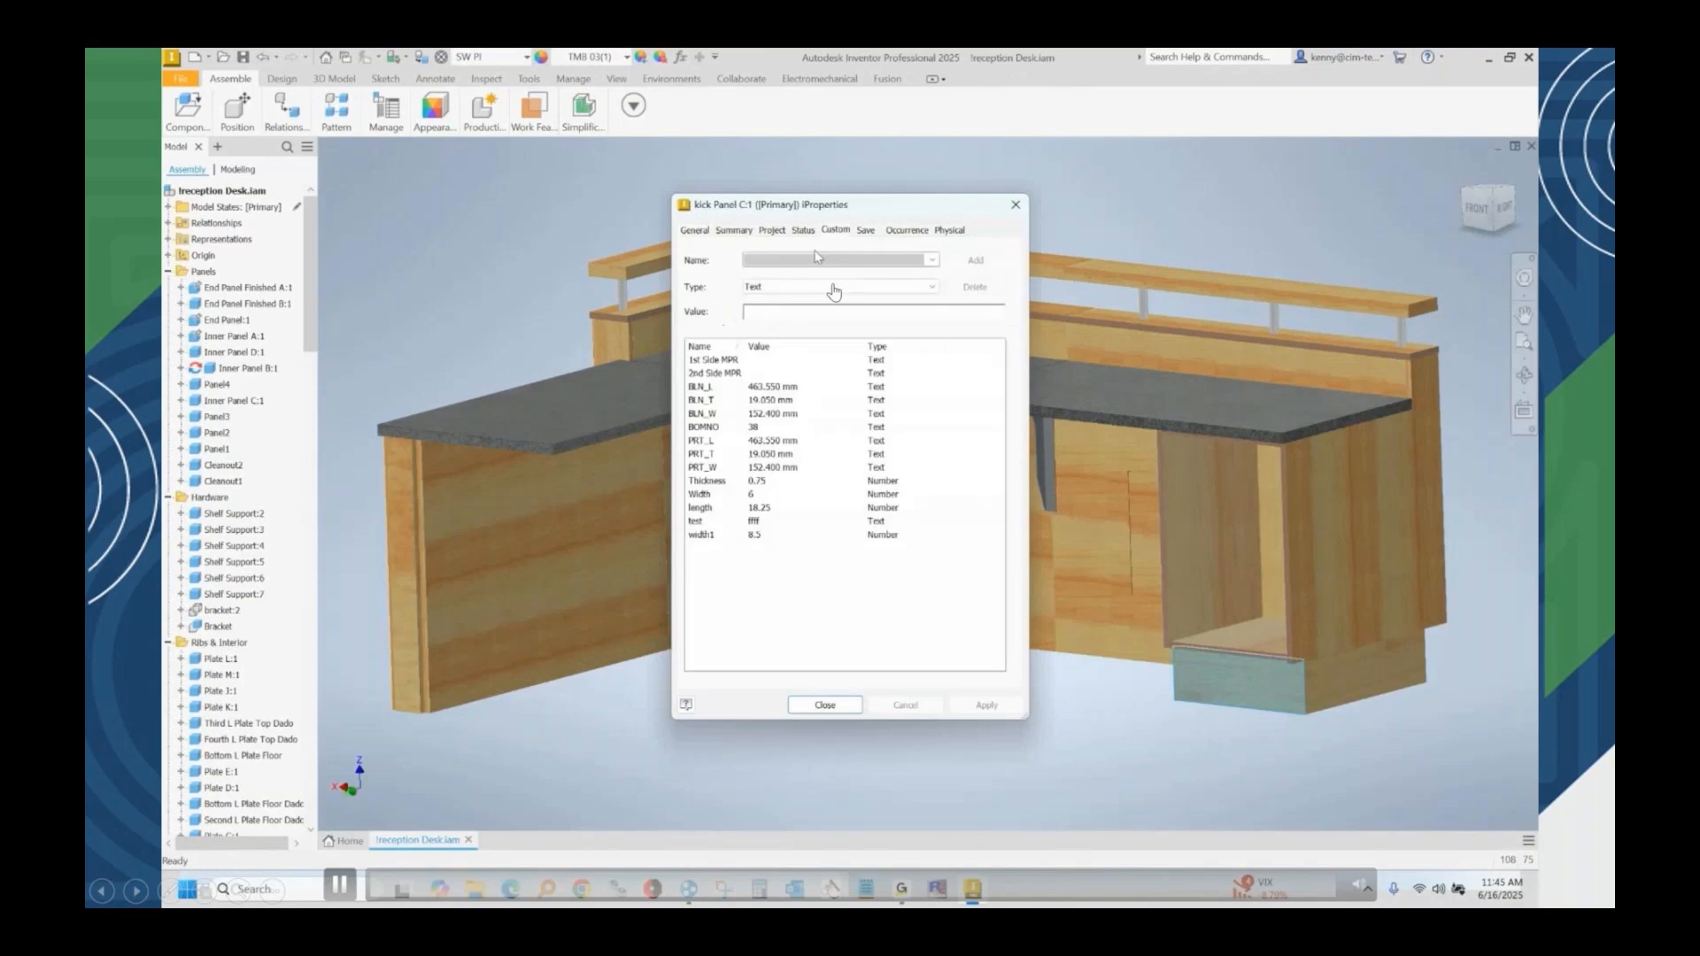
pyautogui.click(783, 259)
pyautogui.write('LABEL1')
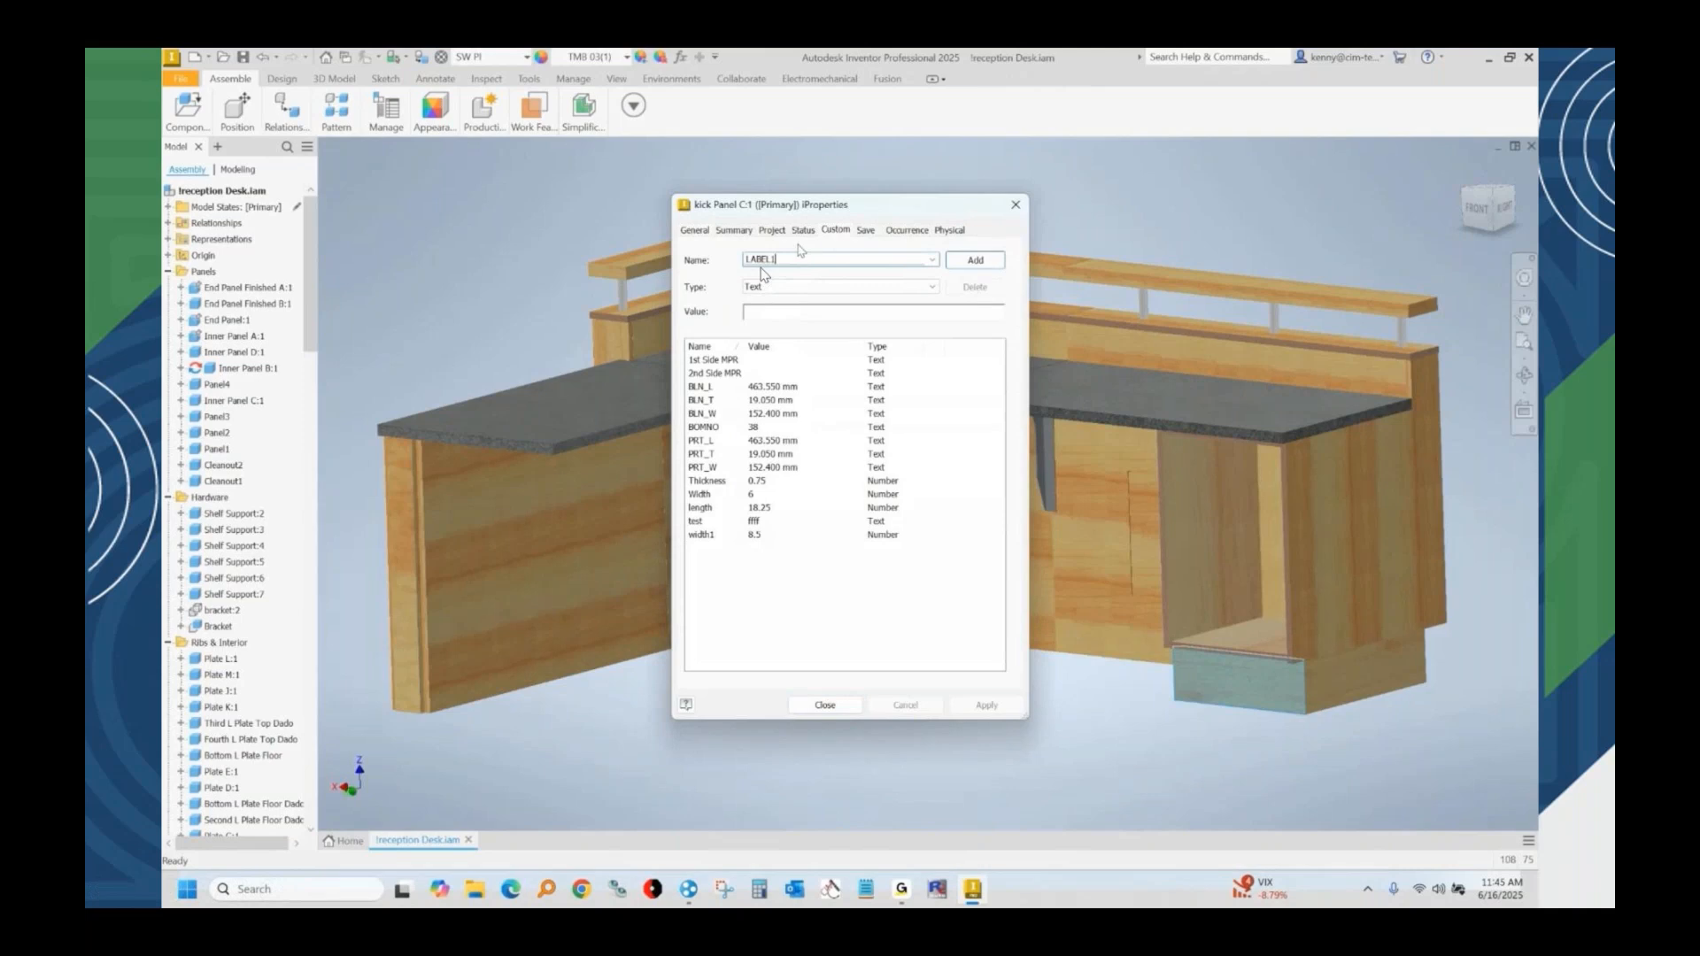
pyautogui.click(820, 313)
pyautogui.write('DUE NOV 24')
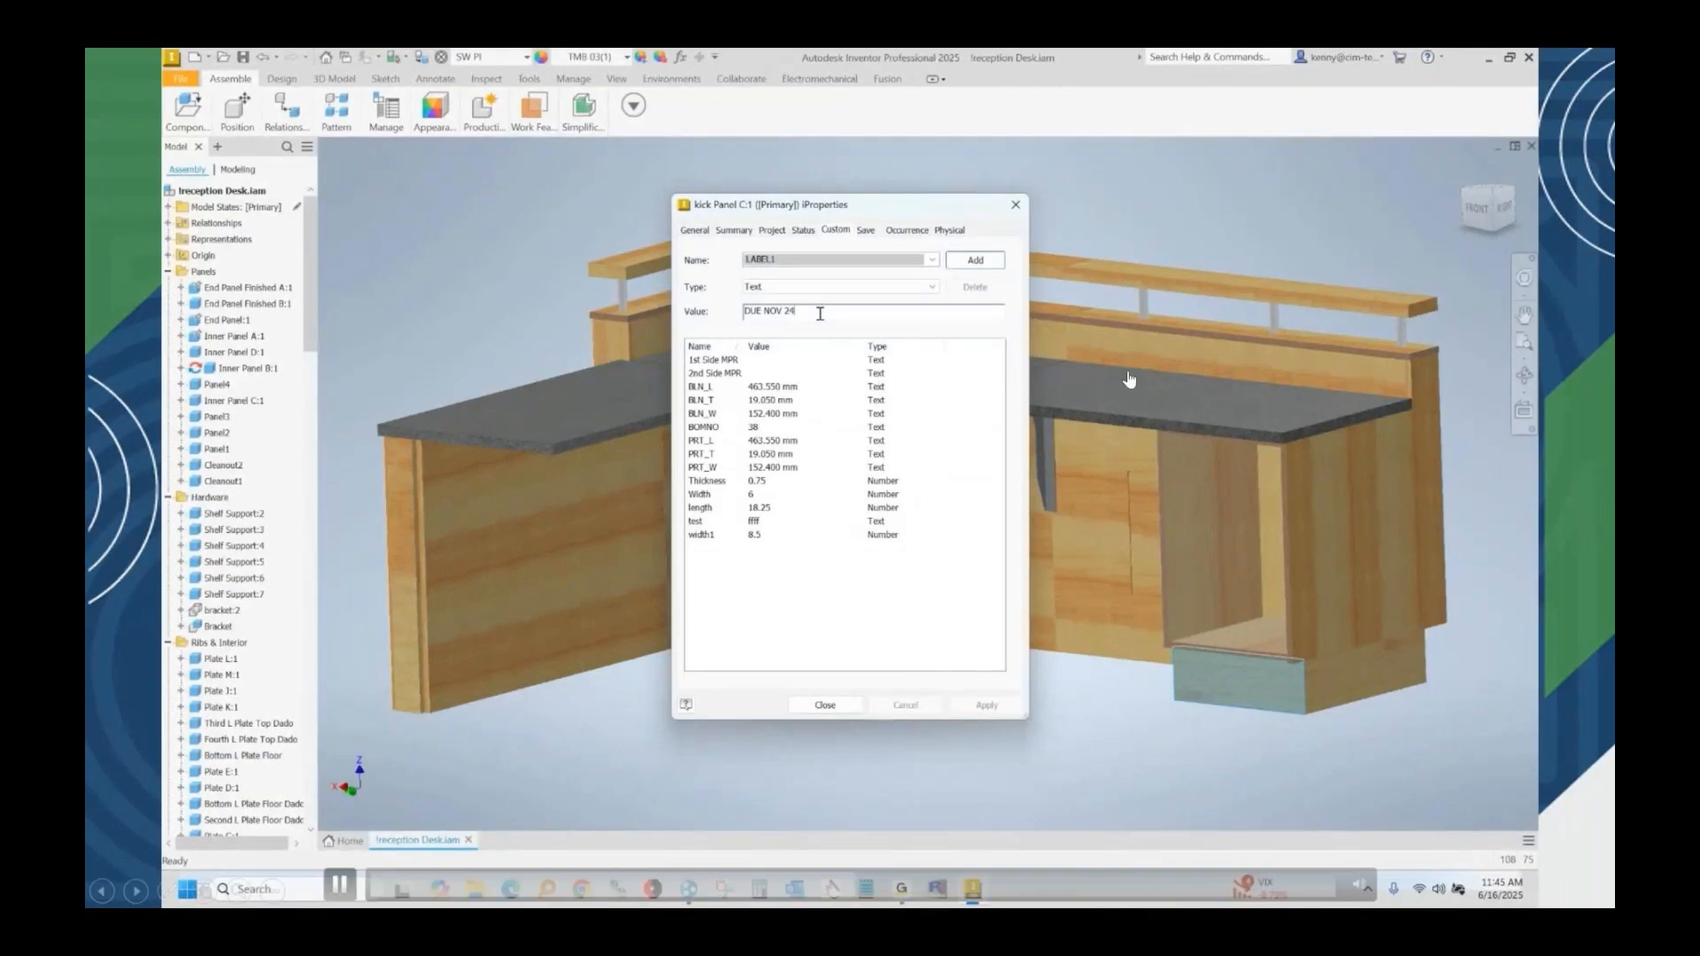
pyautogui.press('Return')
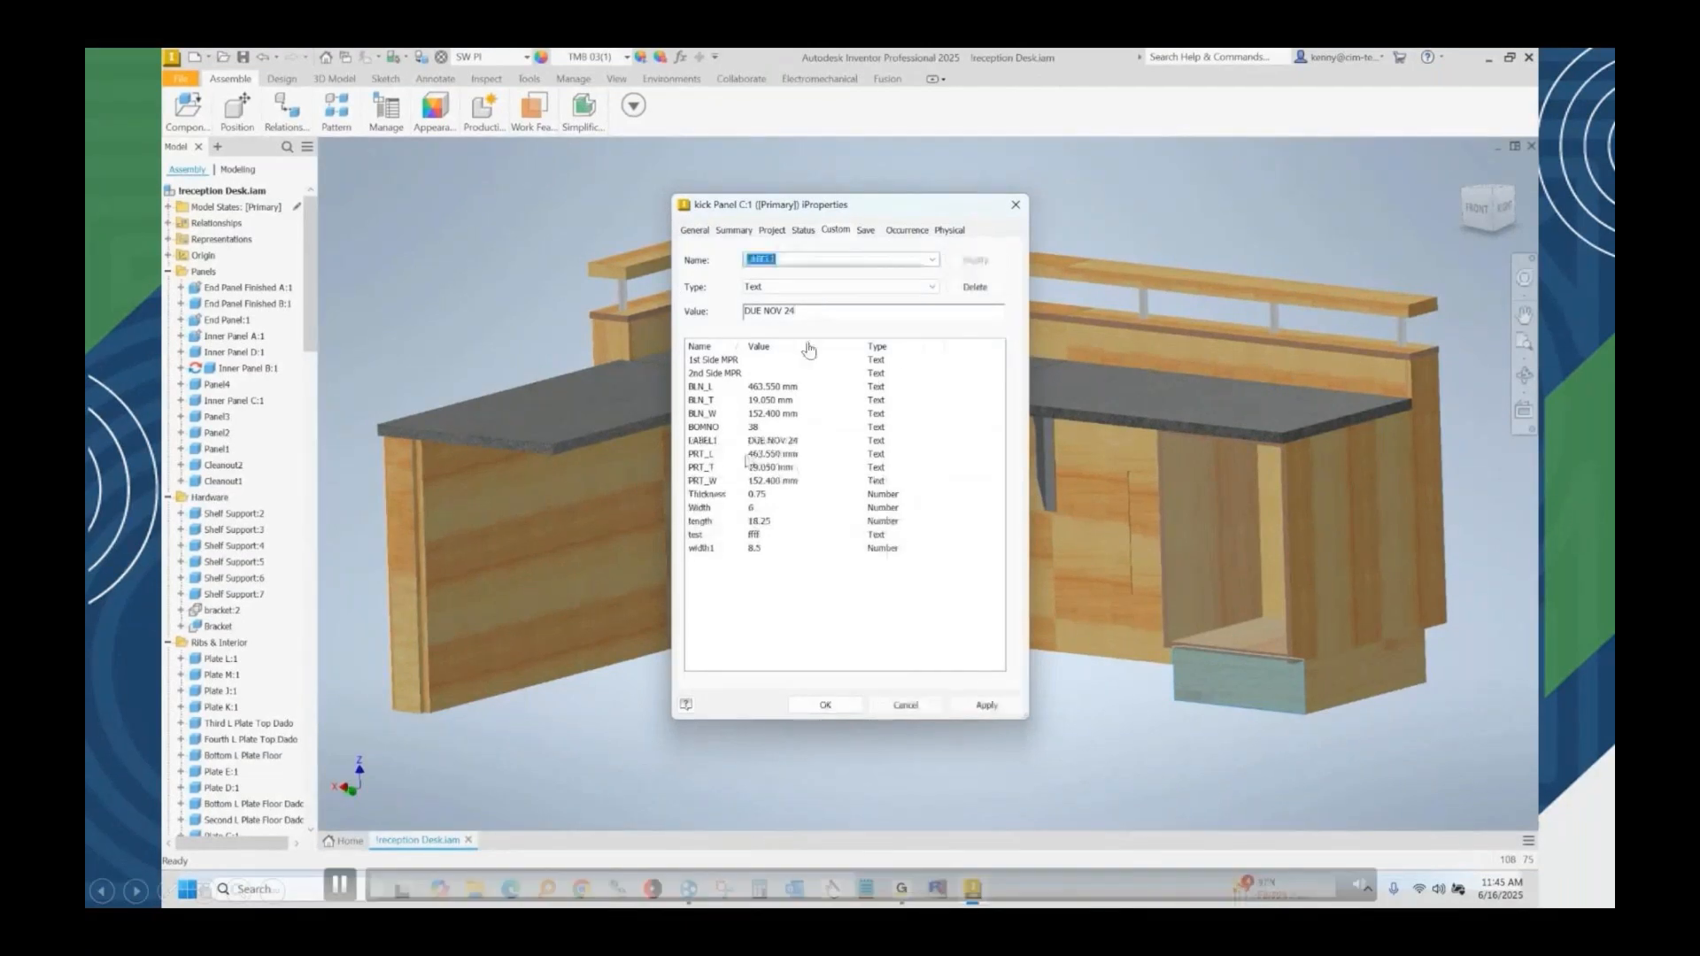
pyautogui.click(761, 441)
pyautogui.click(987, 705)
pyautogui.click(825, 704)
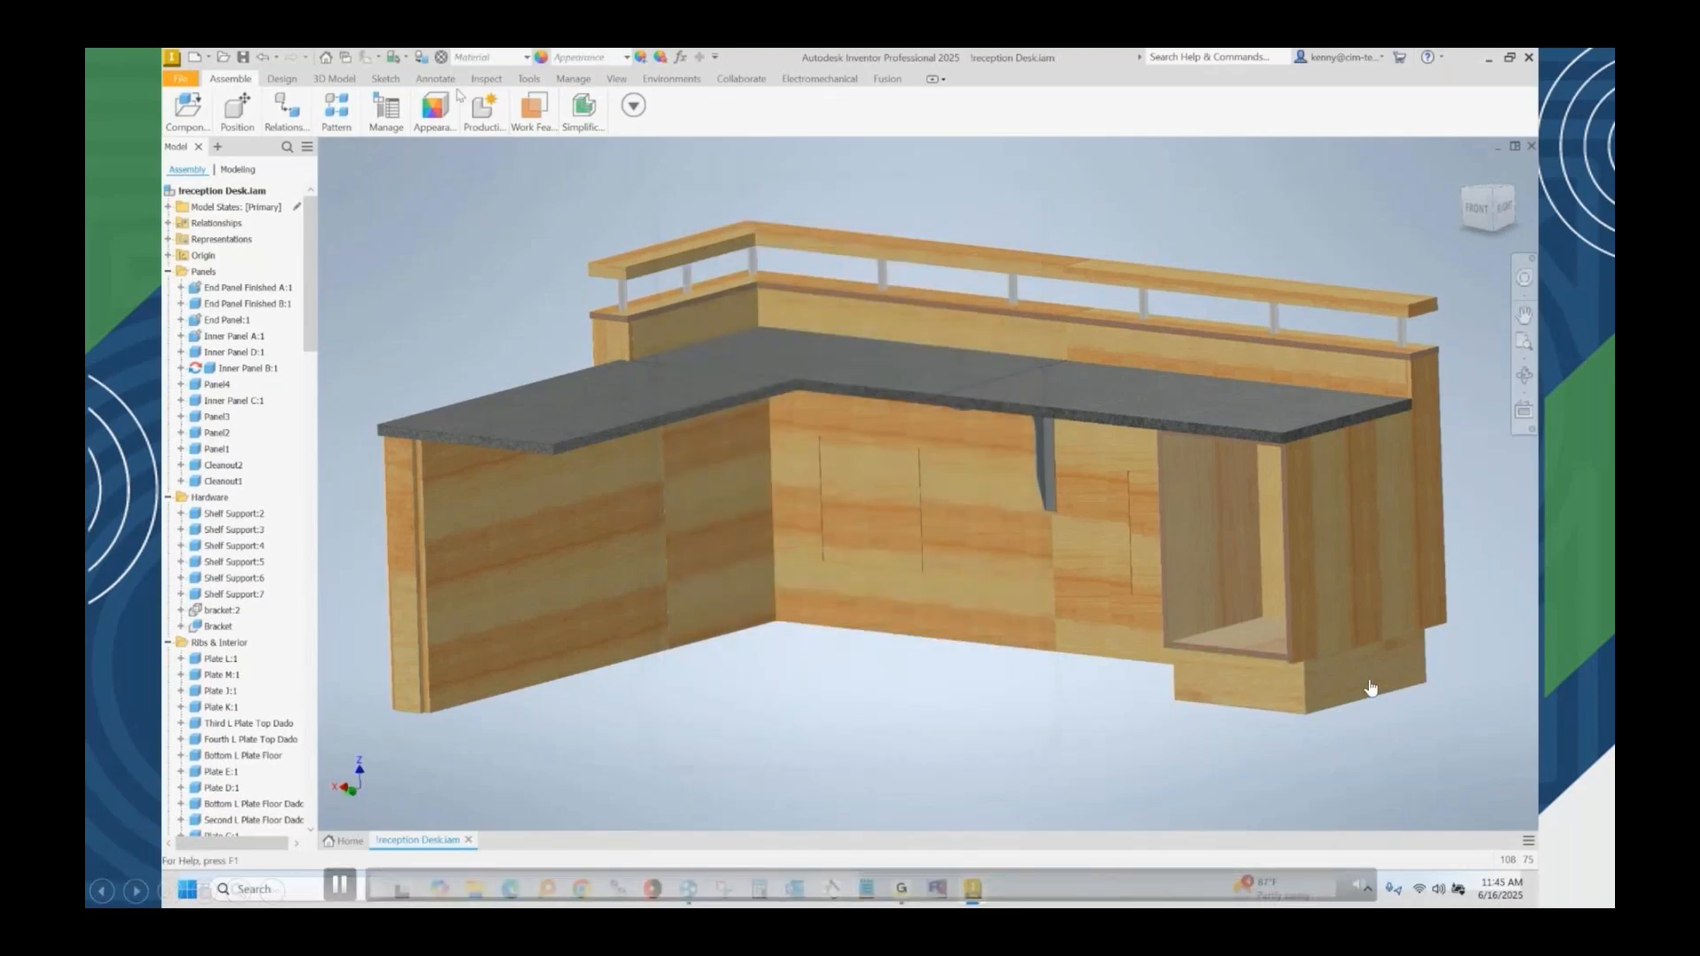
# Process the desk assembly with Solid-CIM 3D, overwrite the existing !reception Desk.csv job, and decline merging with !reception Desk_CNC.
pyautogui.click(672, 79)
pyautogui.click(333, 116)
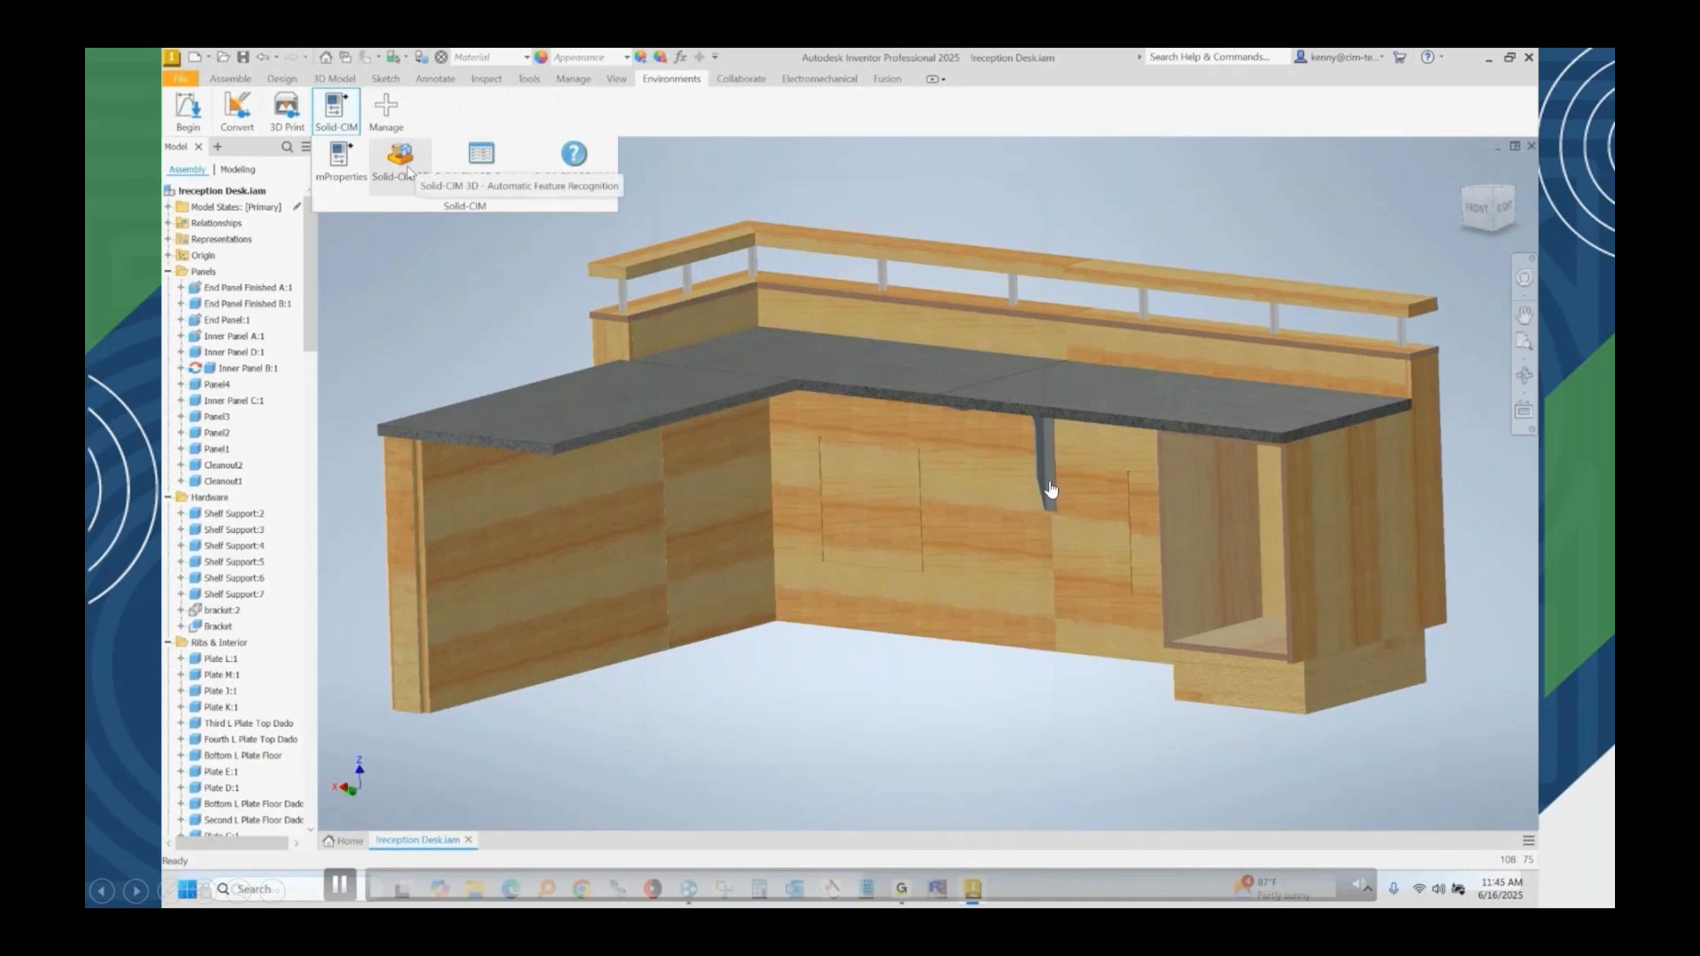
pyautogui.click(399, 160)
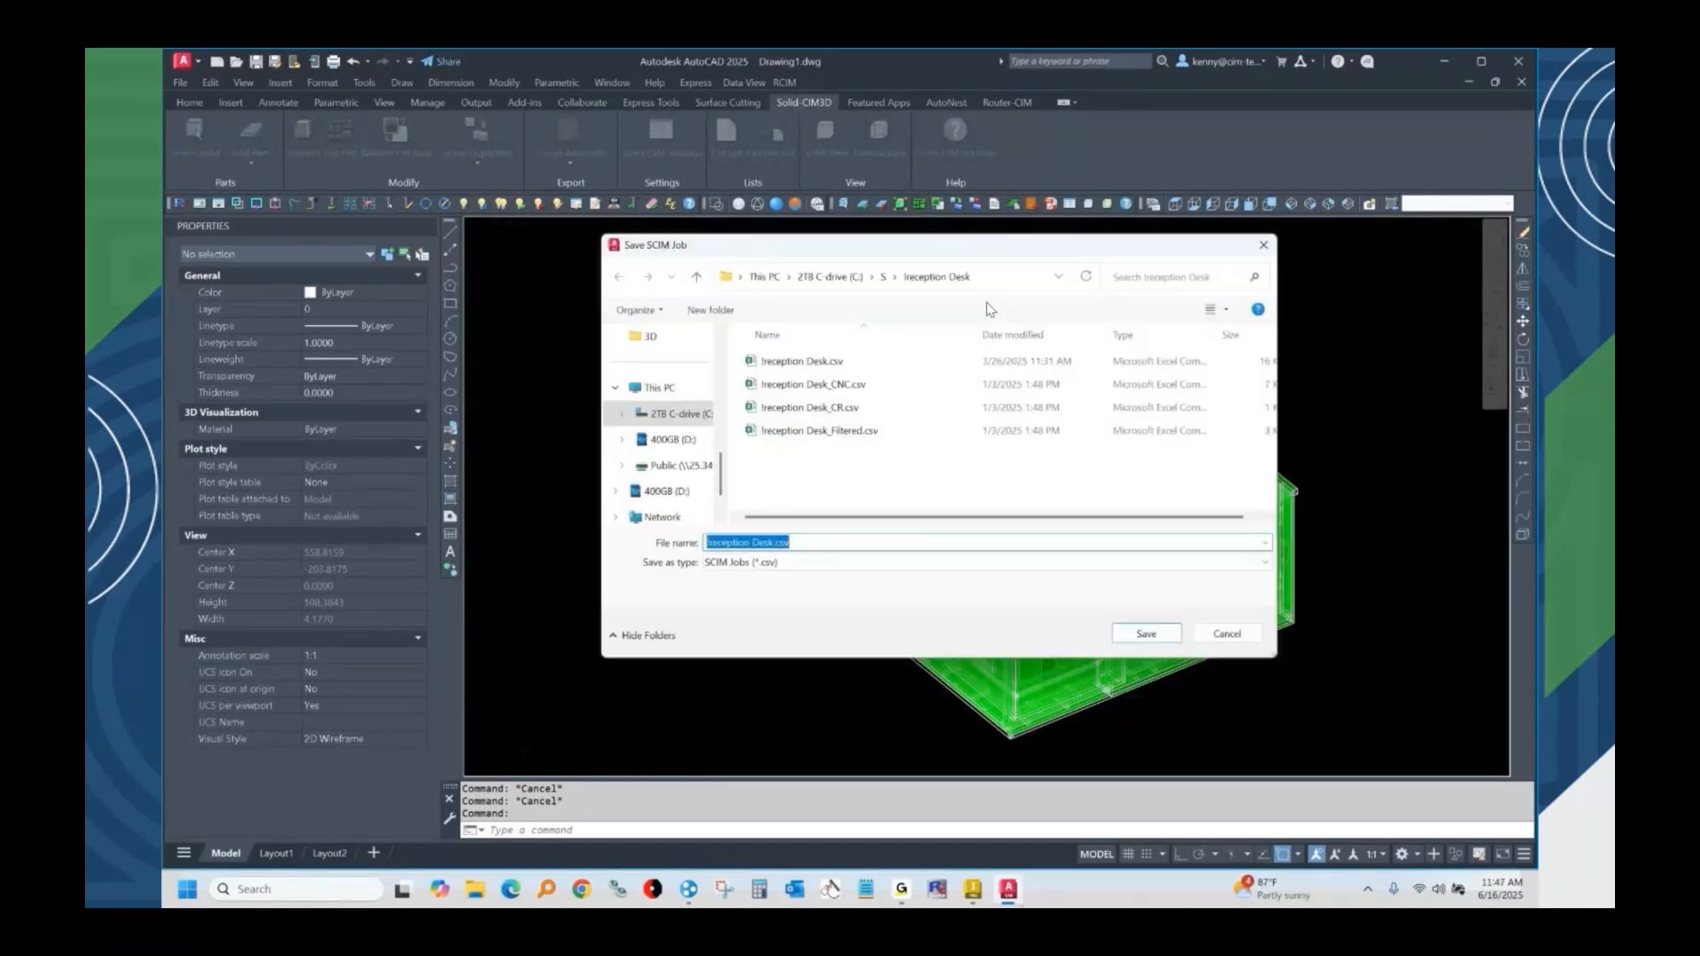
pyautogui.press('Return')
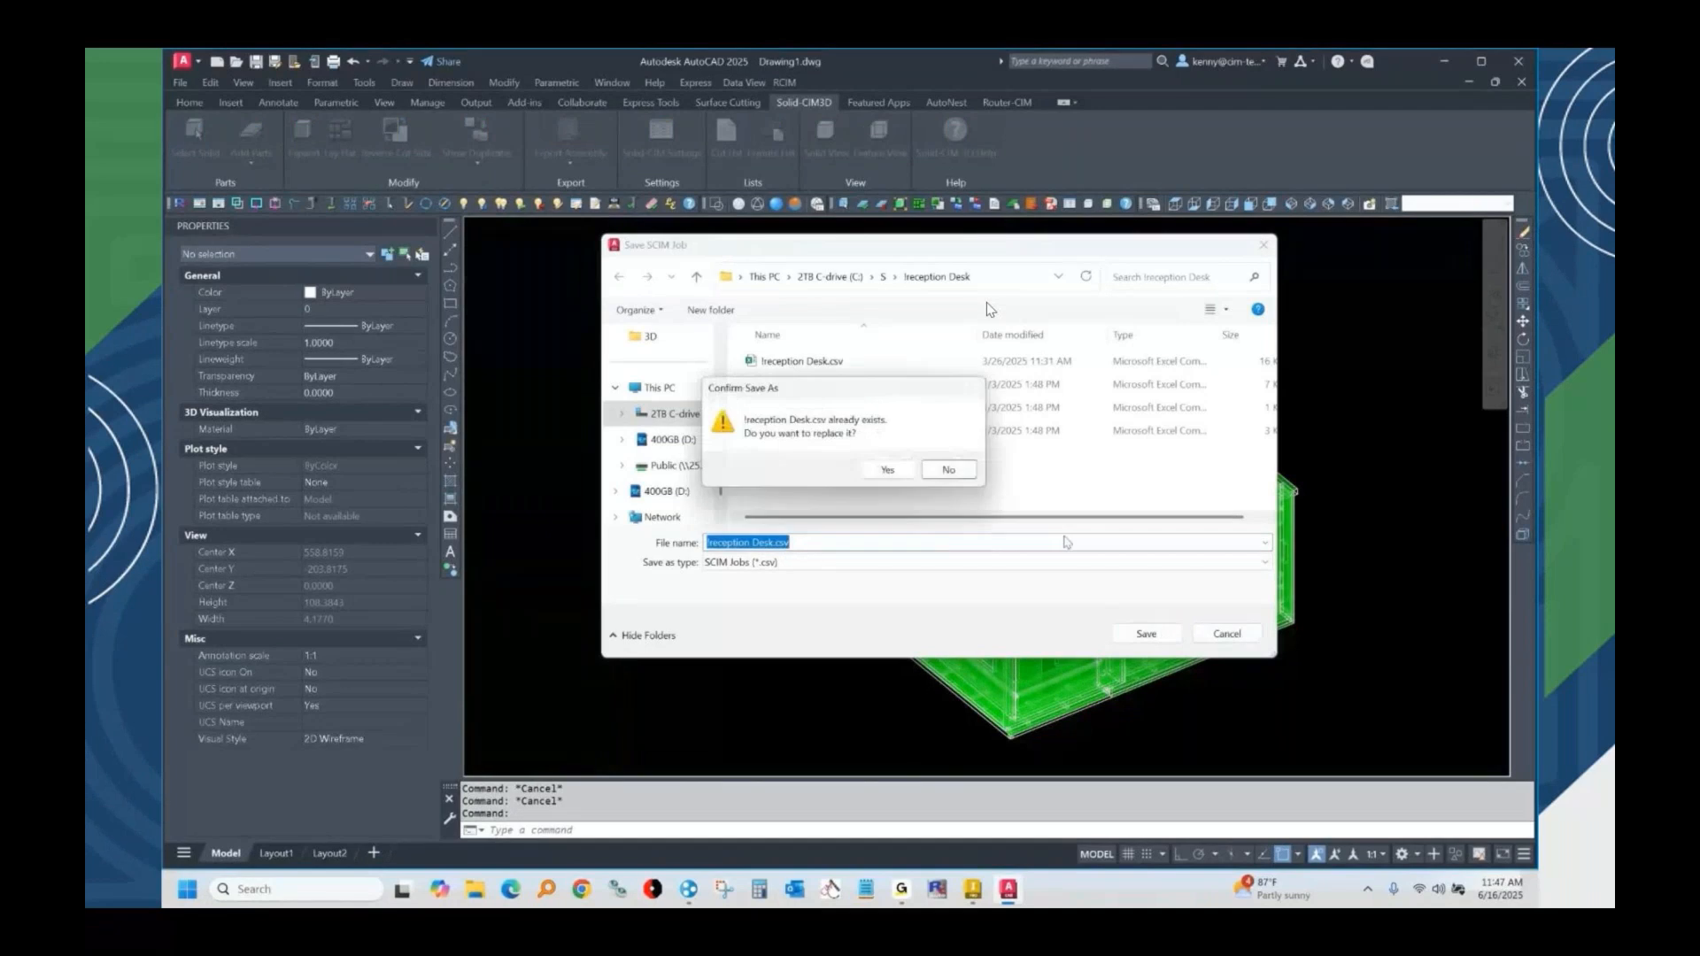
pyautogui.click(887, 469)
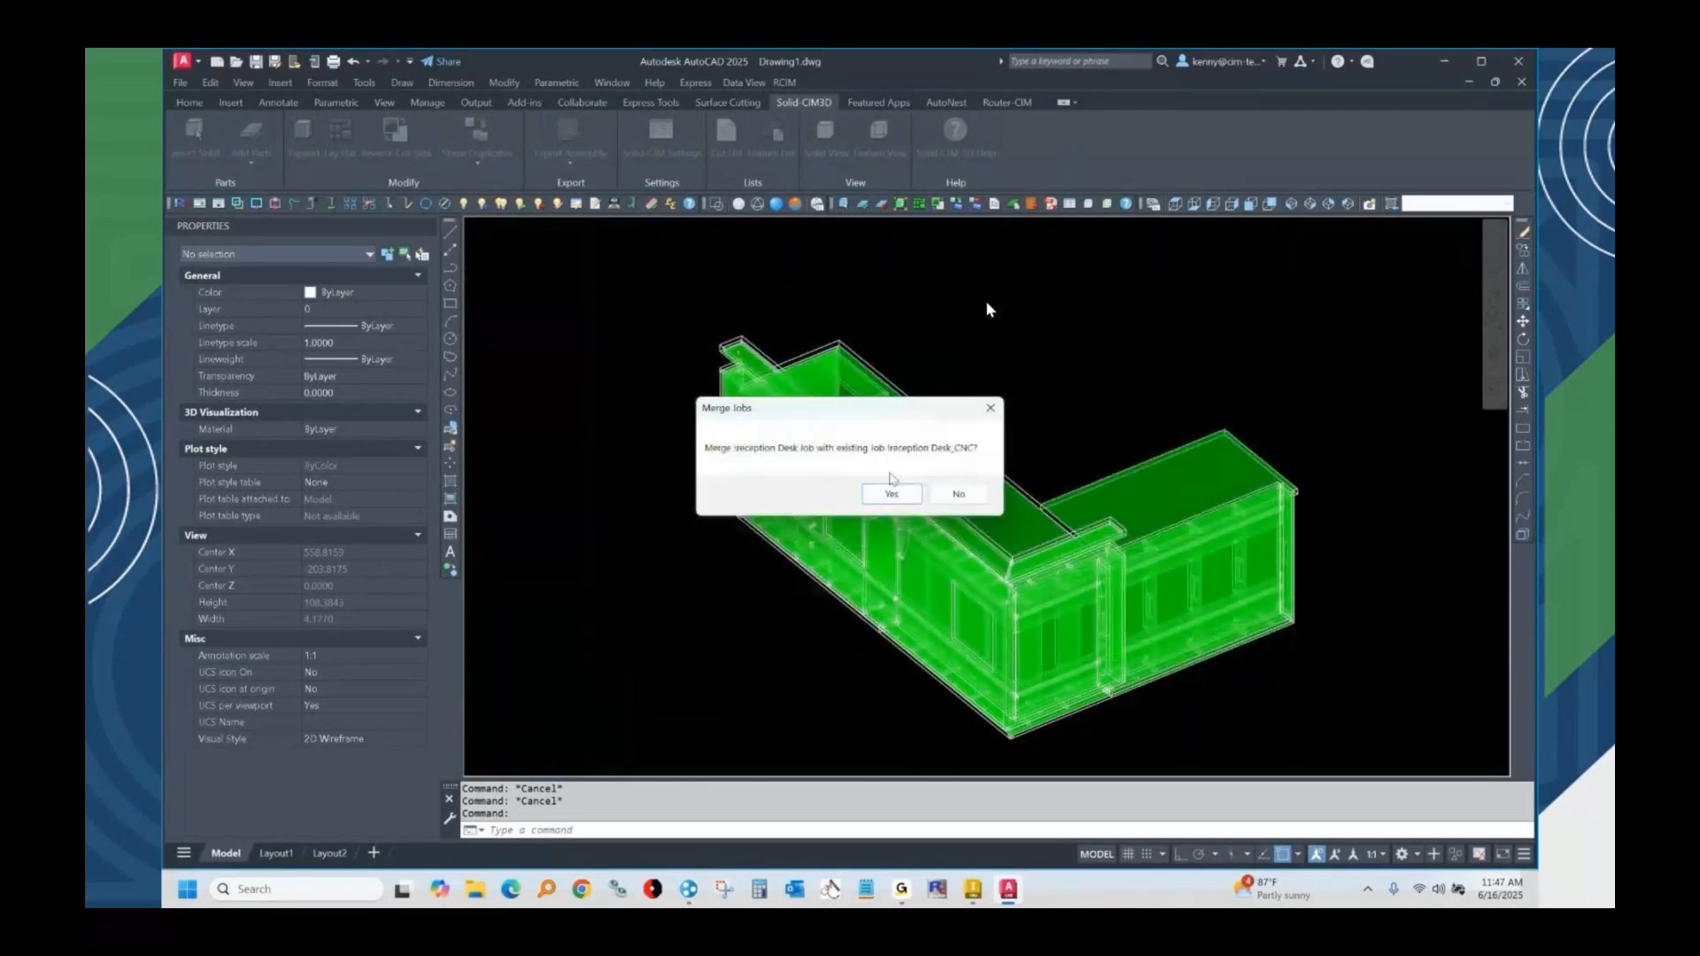
pyautogui.click(954, 496)
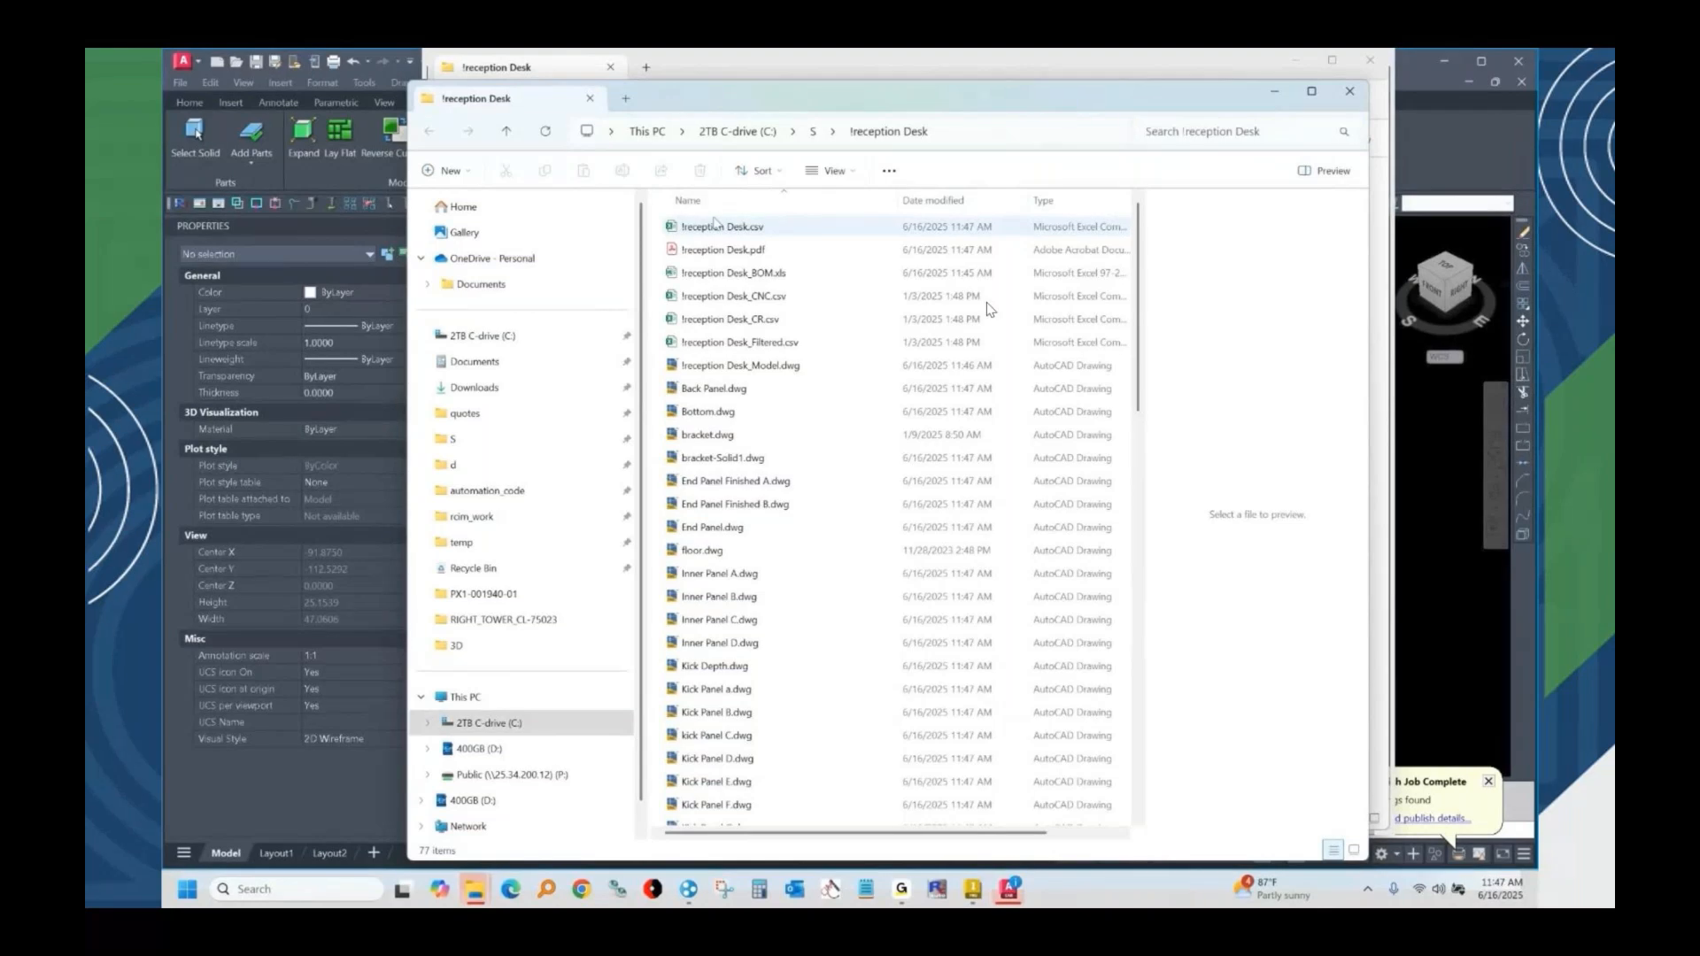
# Open !reception Desk.csv in Excel, locate the DUE NOV 24 label entry, and autofit all columns to read the part data.
pyautogui.click(706, 233)
pyautogui.rightClick(718, 230)
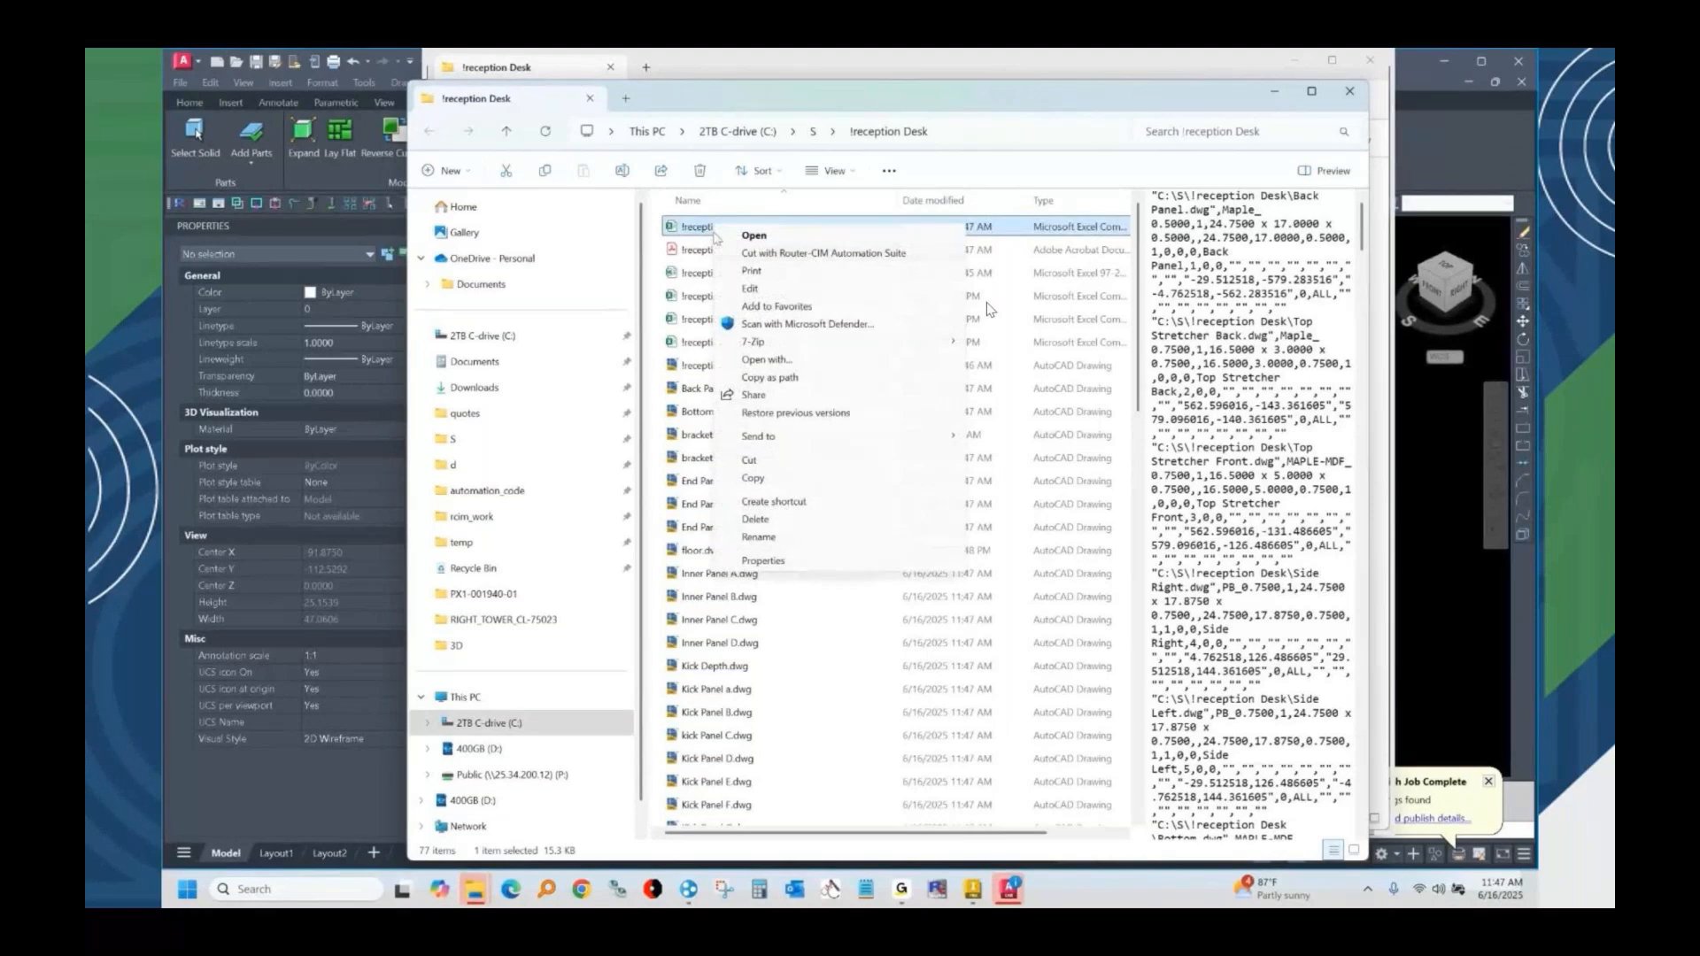
pyautogui.click(685, 229)
pyautogui.doubleClick(685, 230)
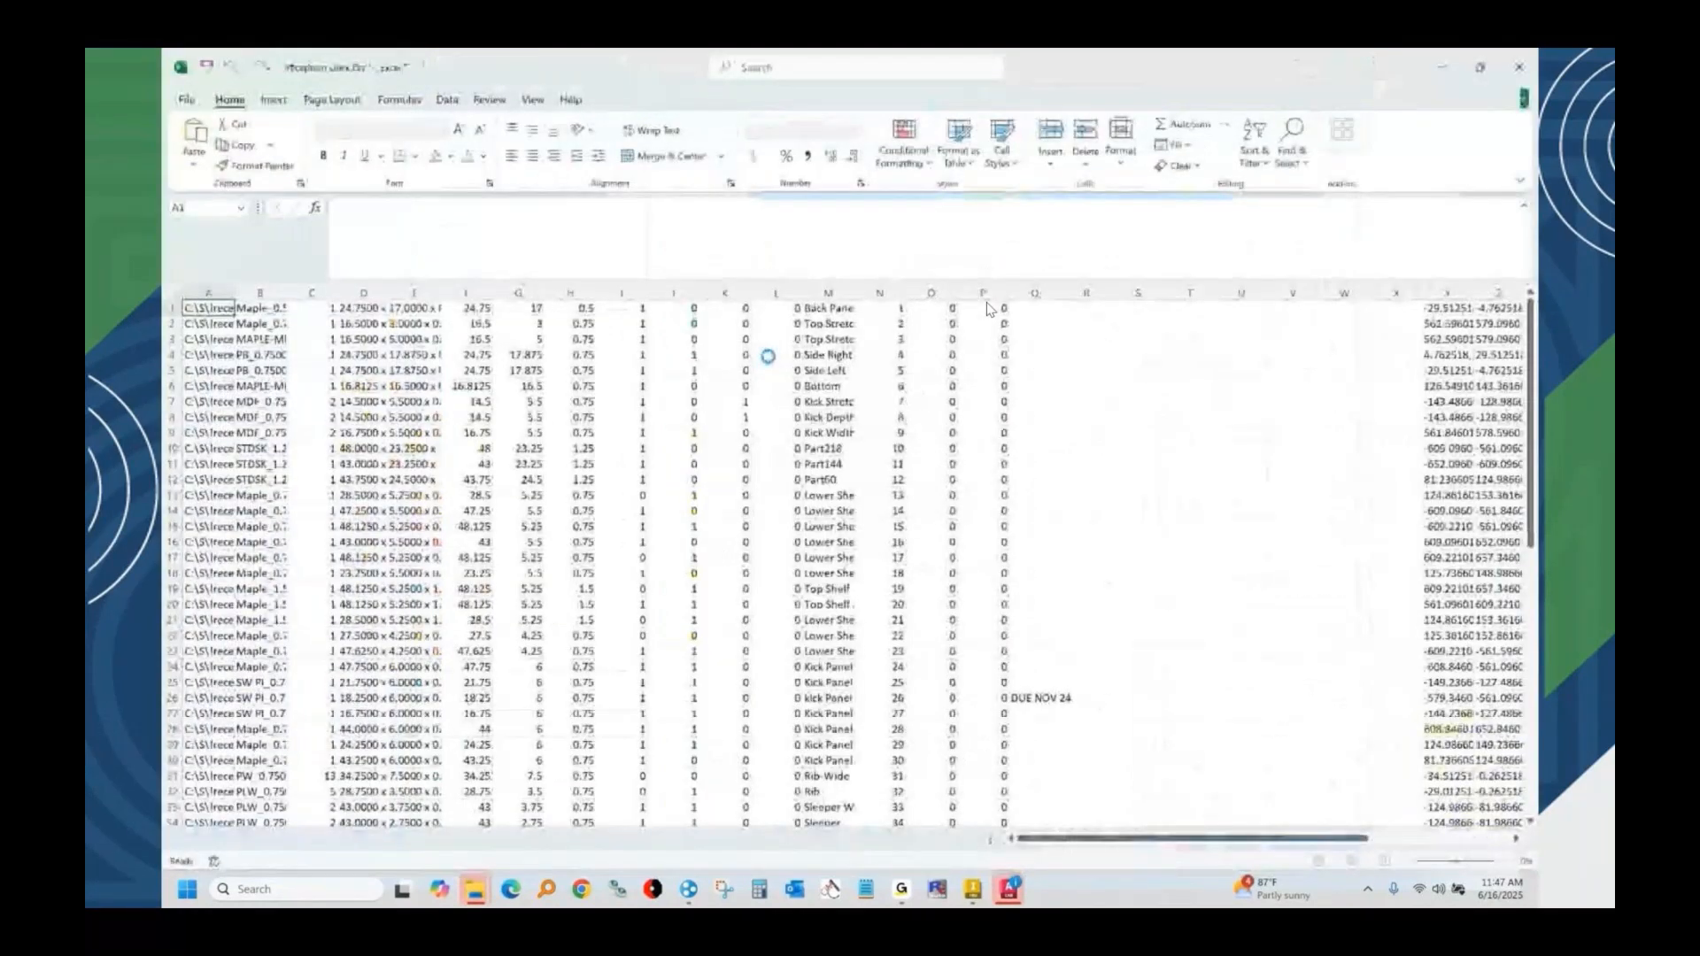
pyautogui.click(1050, 698)
pyautogui.click(176, 294)
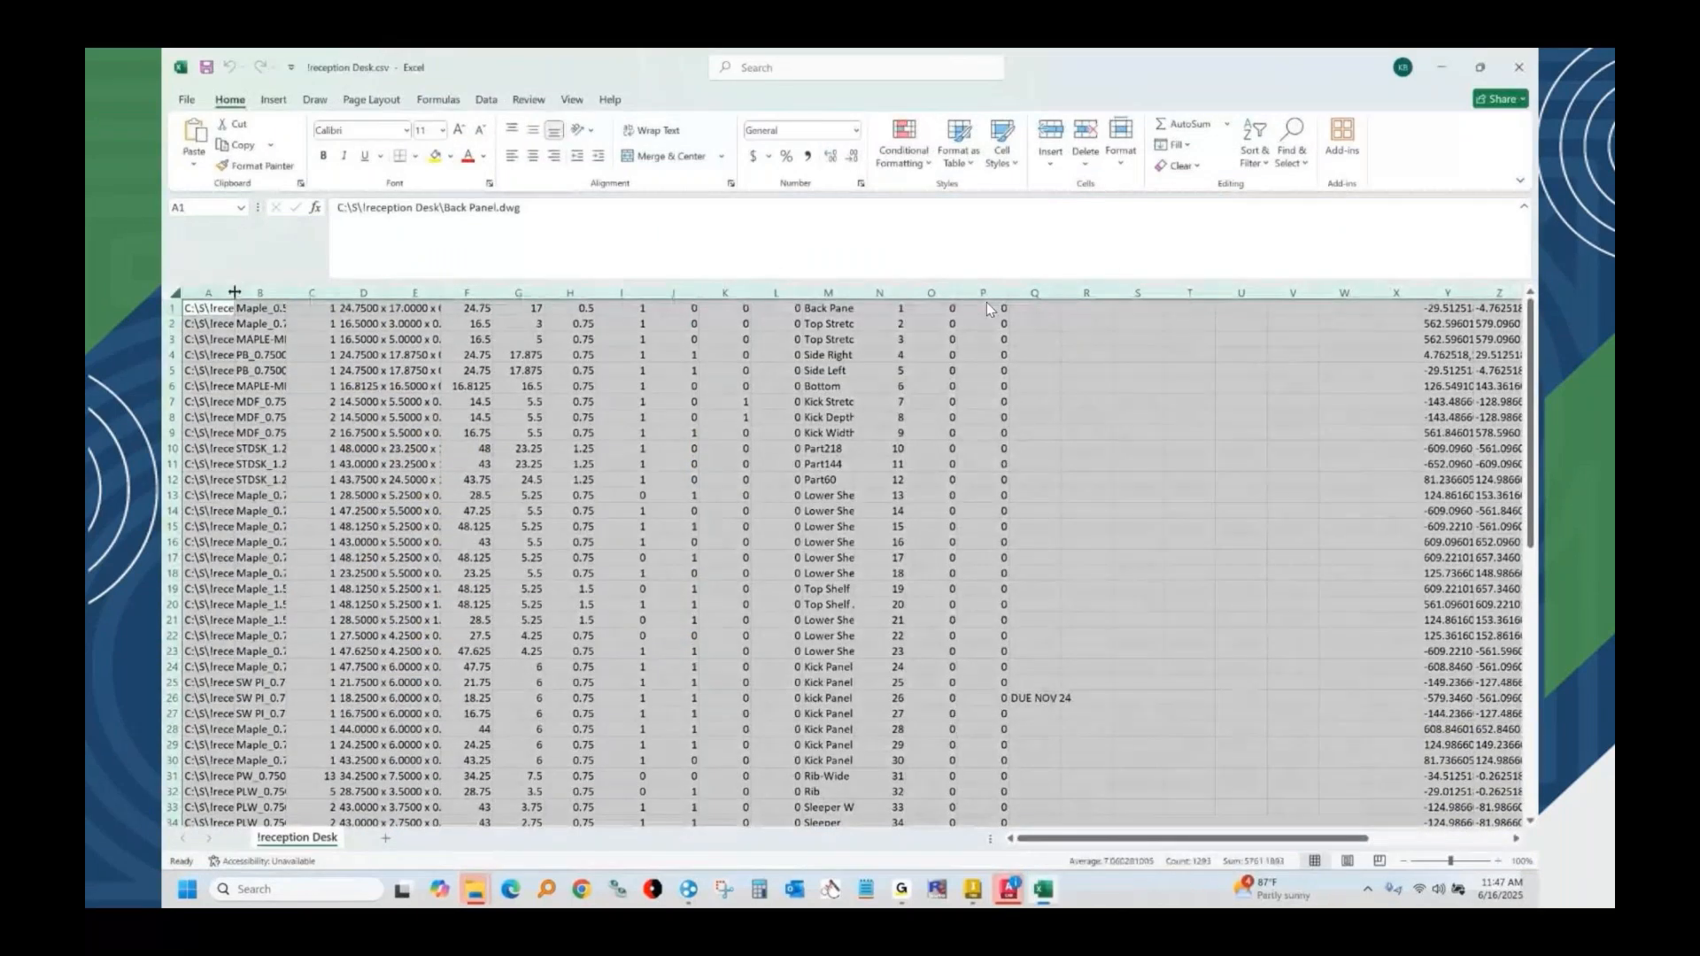
pyautogui.doubleClick(235, 292)
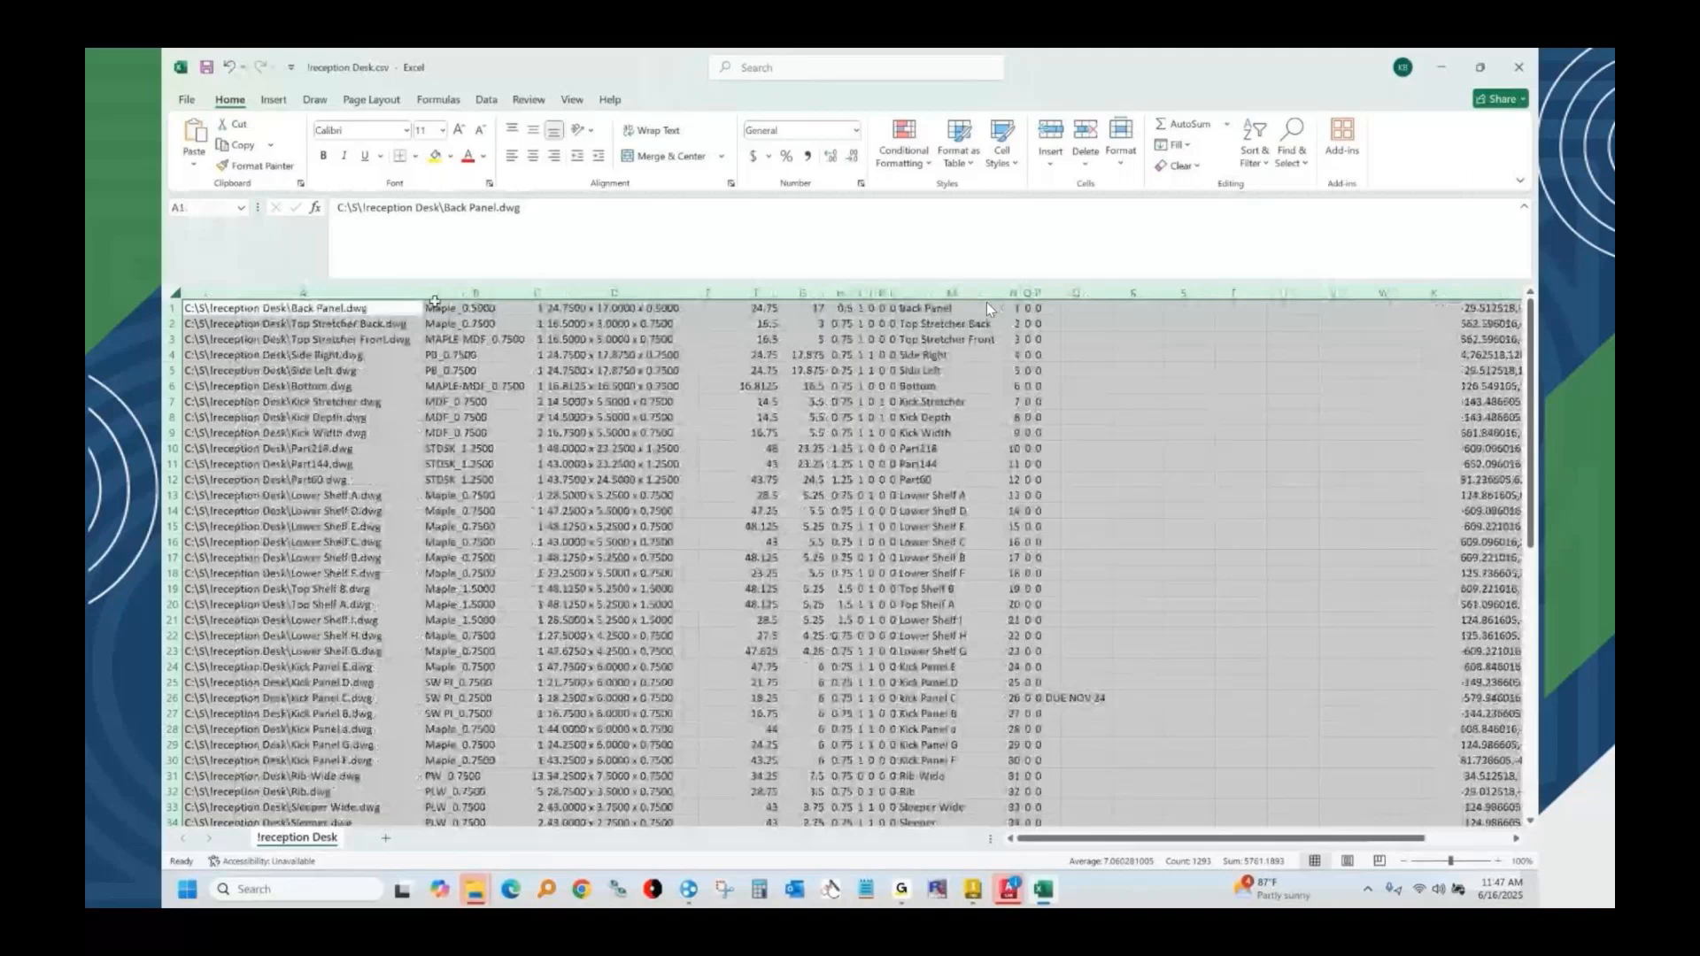
# Examine the material and quantity columns of the exported part list, then close the workbook without saving.
pyautogui.click(511, 293)
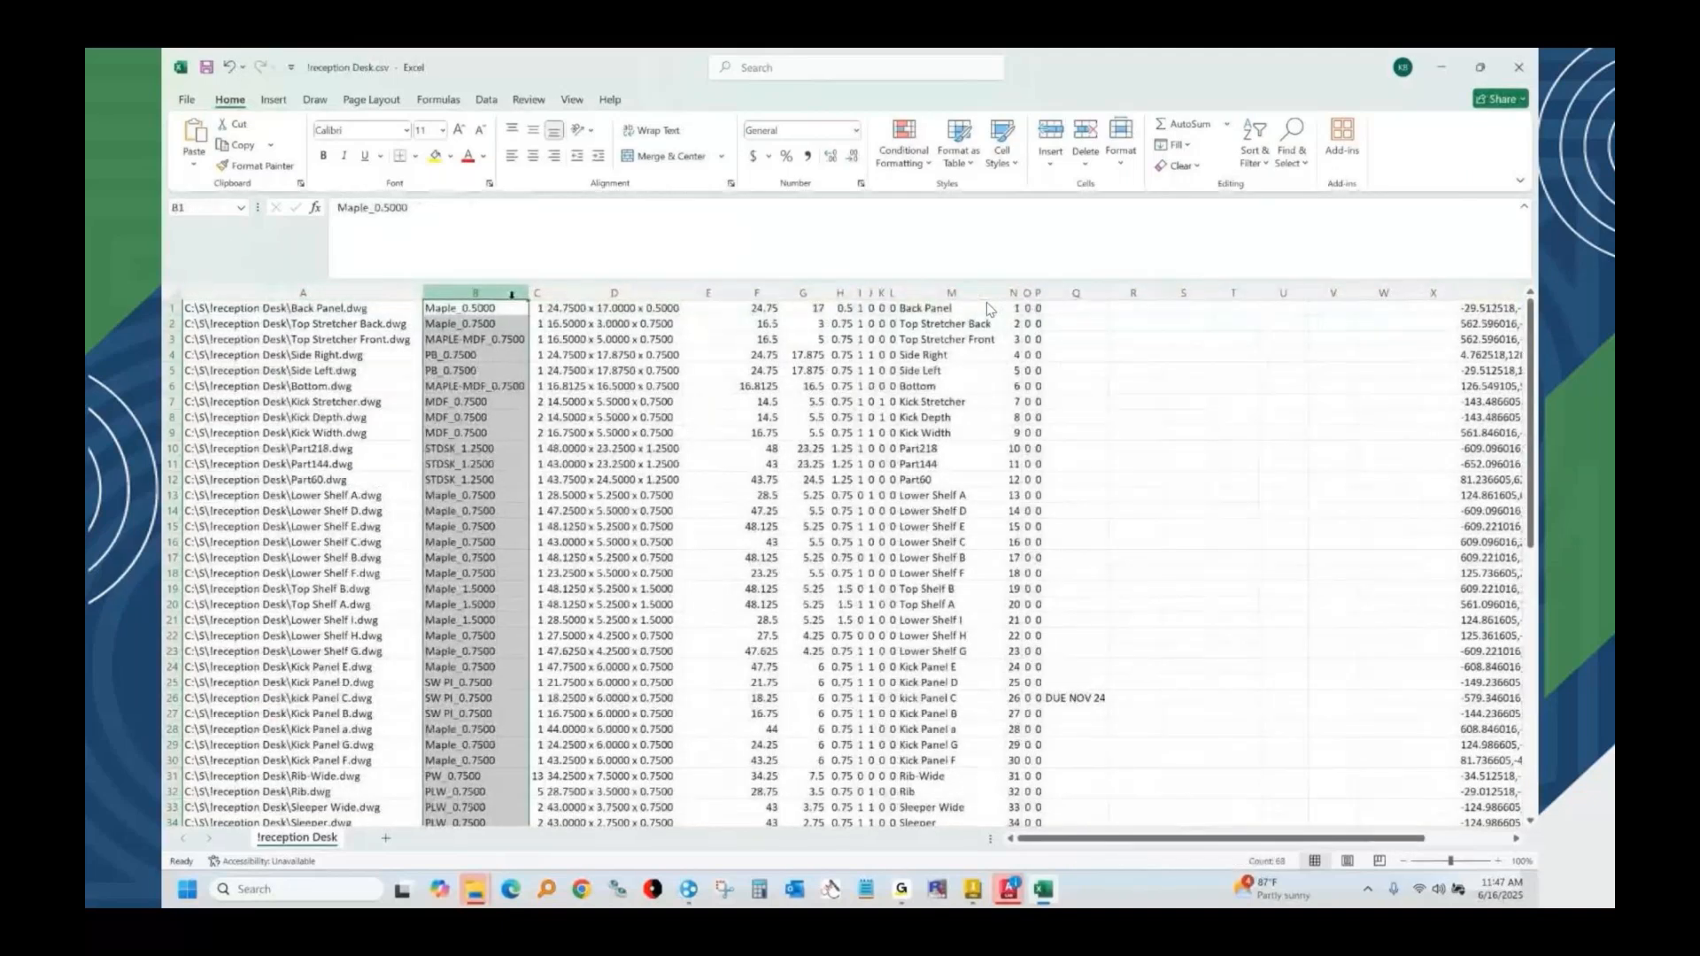
pyautogui.click(537, 293)
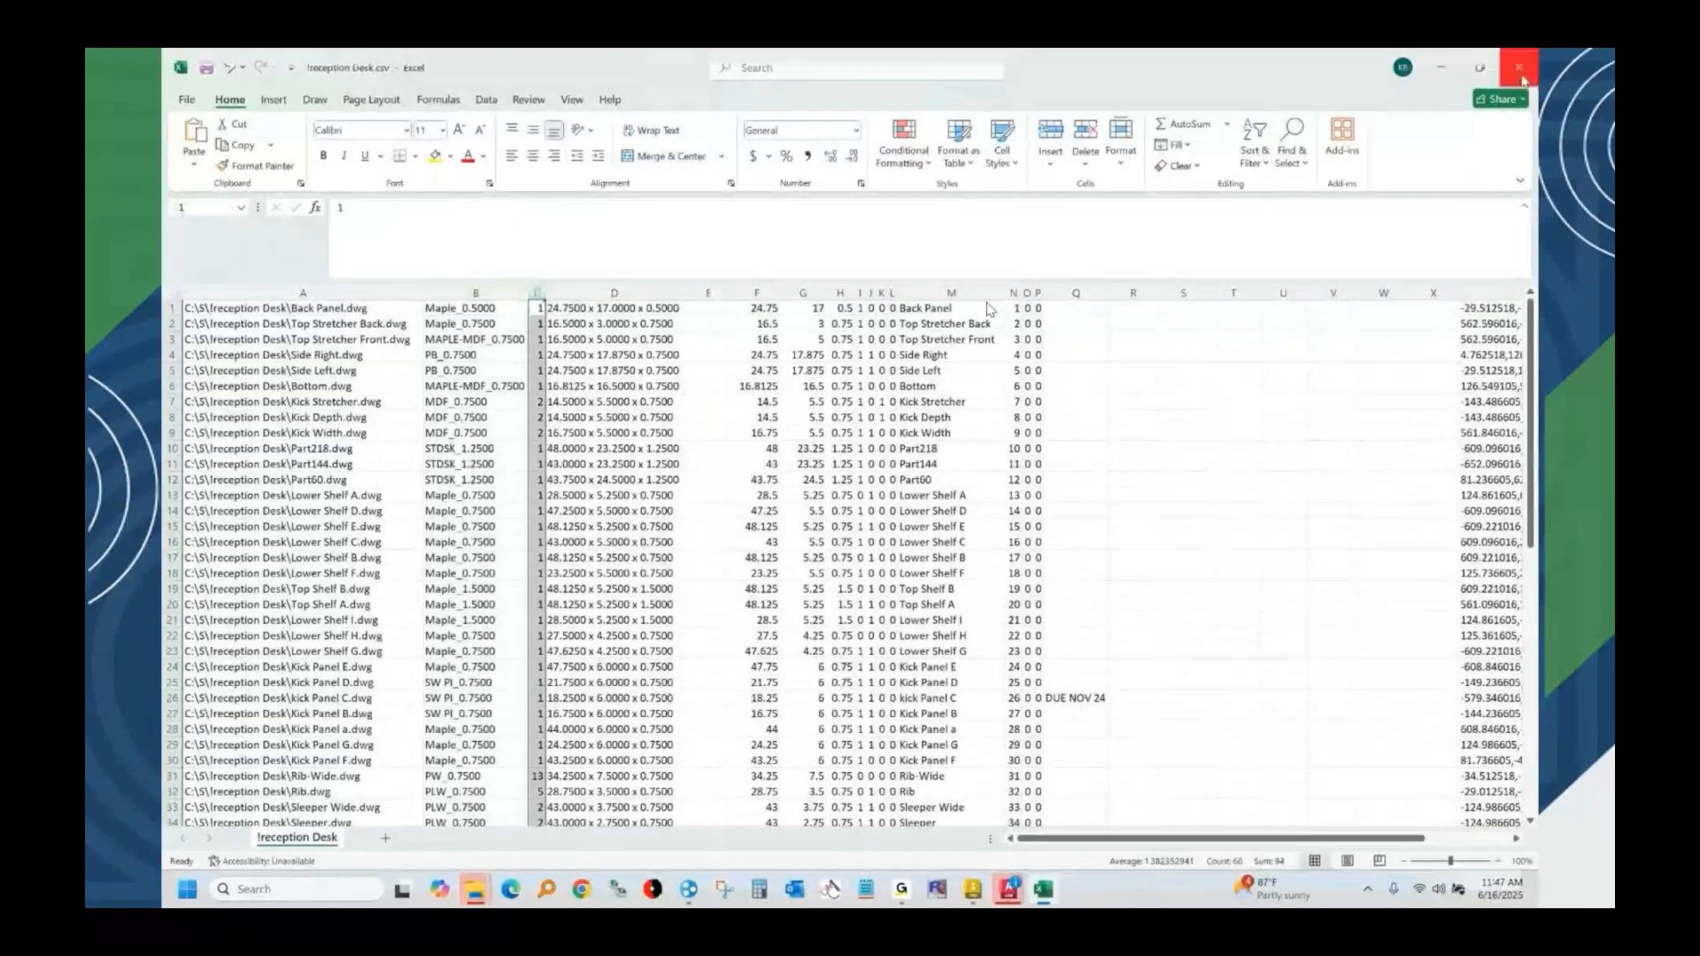
pyautogui.click(1523, 78)
pyautogui.click(906, 580)
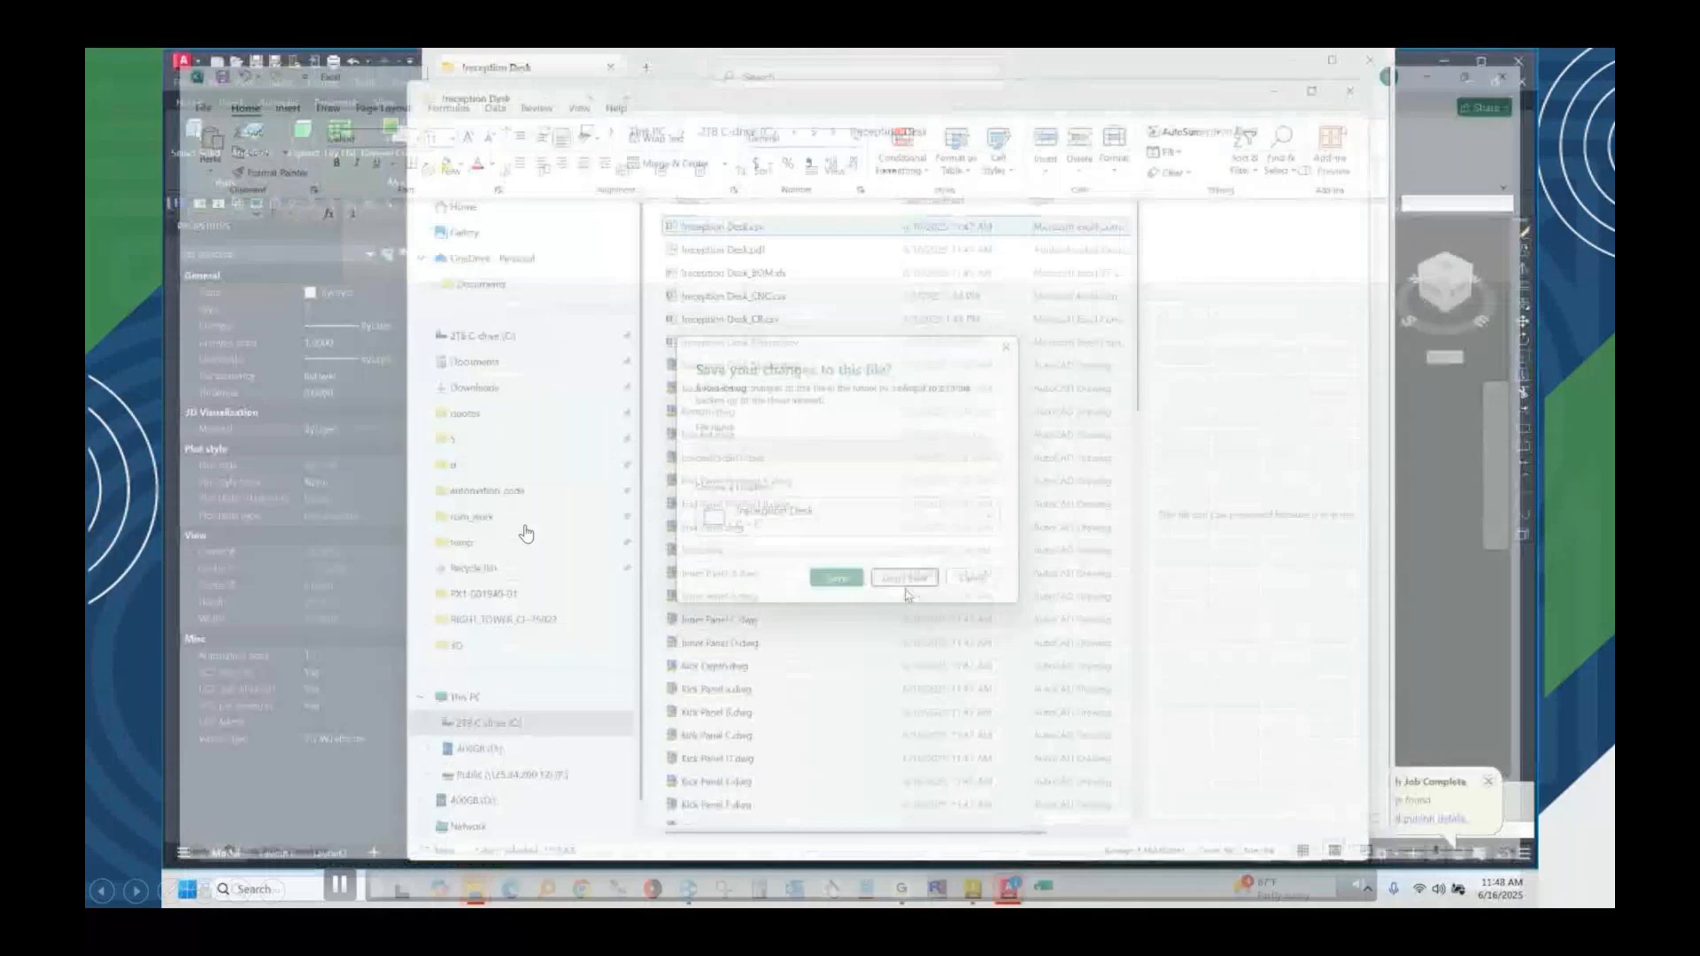
# Close the !reception Desk folder window and display the desk model in the Conceptual visual style in AutoCAD.
pyautogui.click(1372, 61)
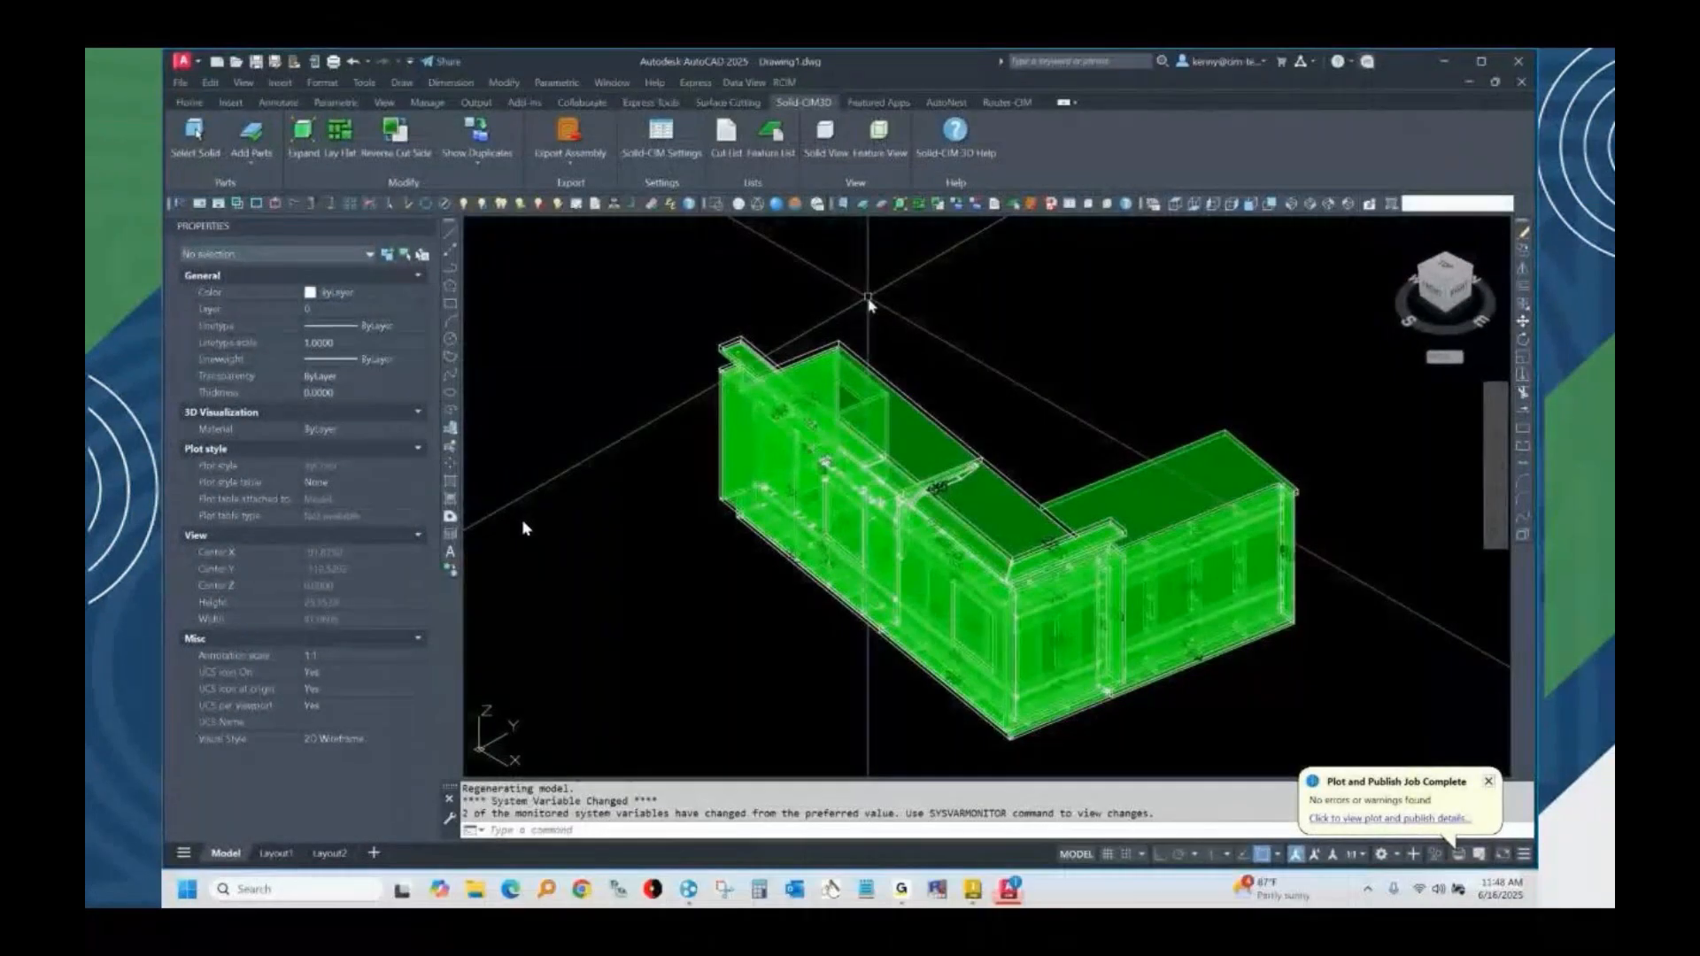
pyautogui.click(794, 204)
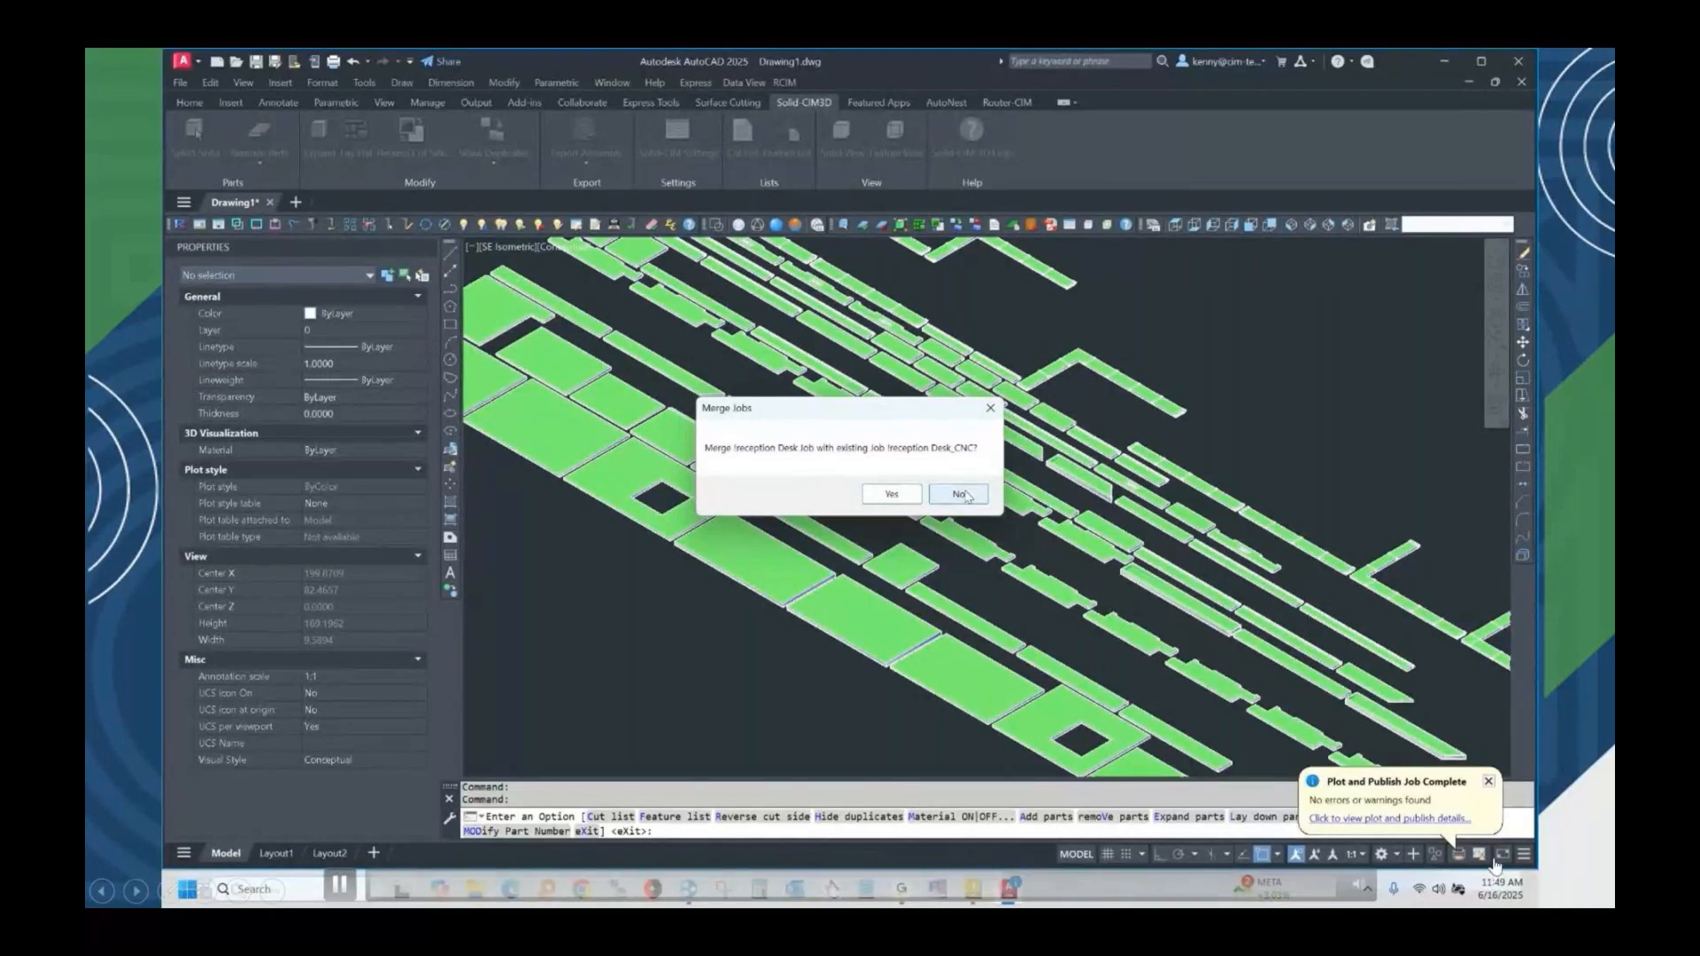
# Import !reception Desk.csv from the !reception Desk folder through Solid-CIM CSV Import in Router-CIM Automation Suite, and review its advanced nesting and job settings.
pyautogui.moveTo(1362, 892)
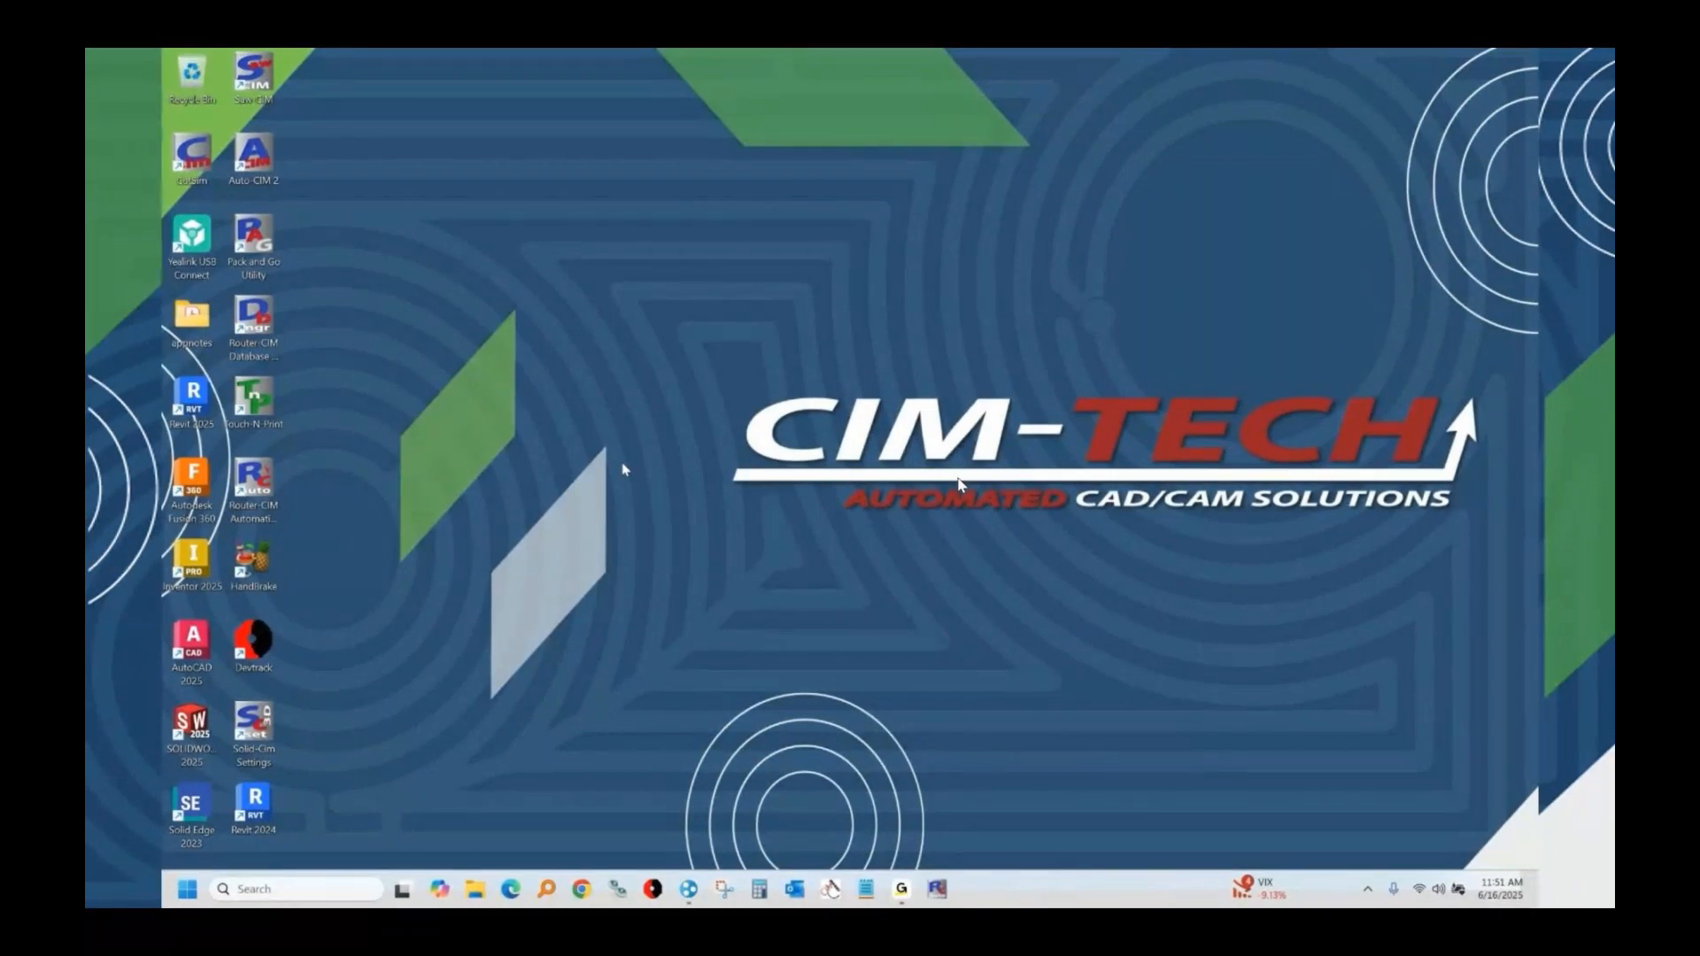
pyautogui.click(270, 76)
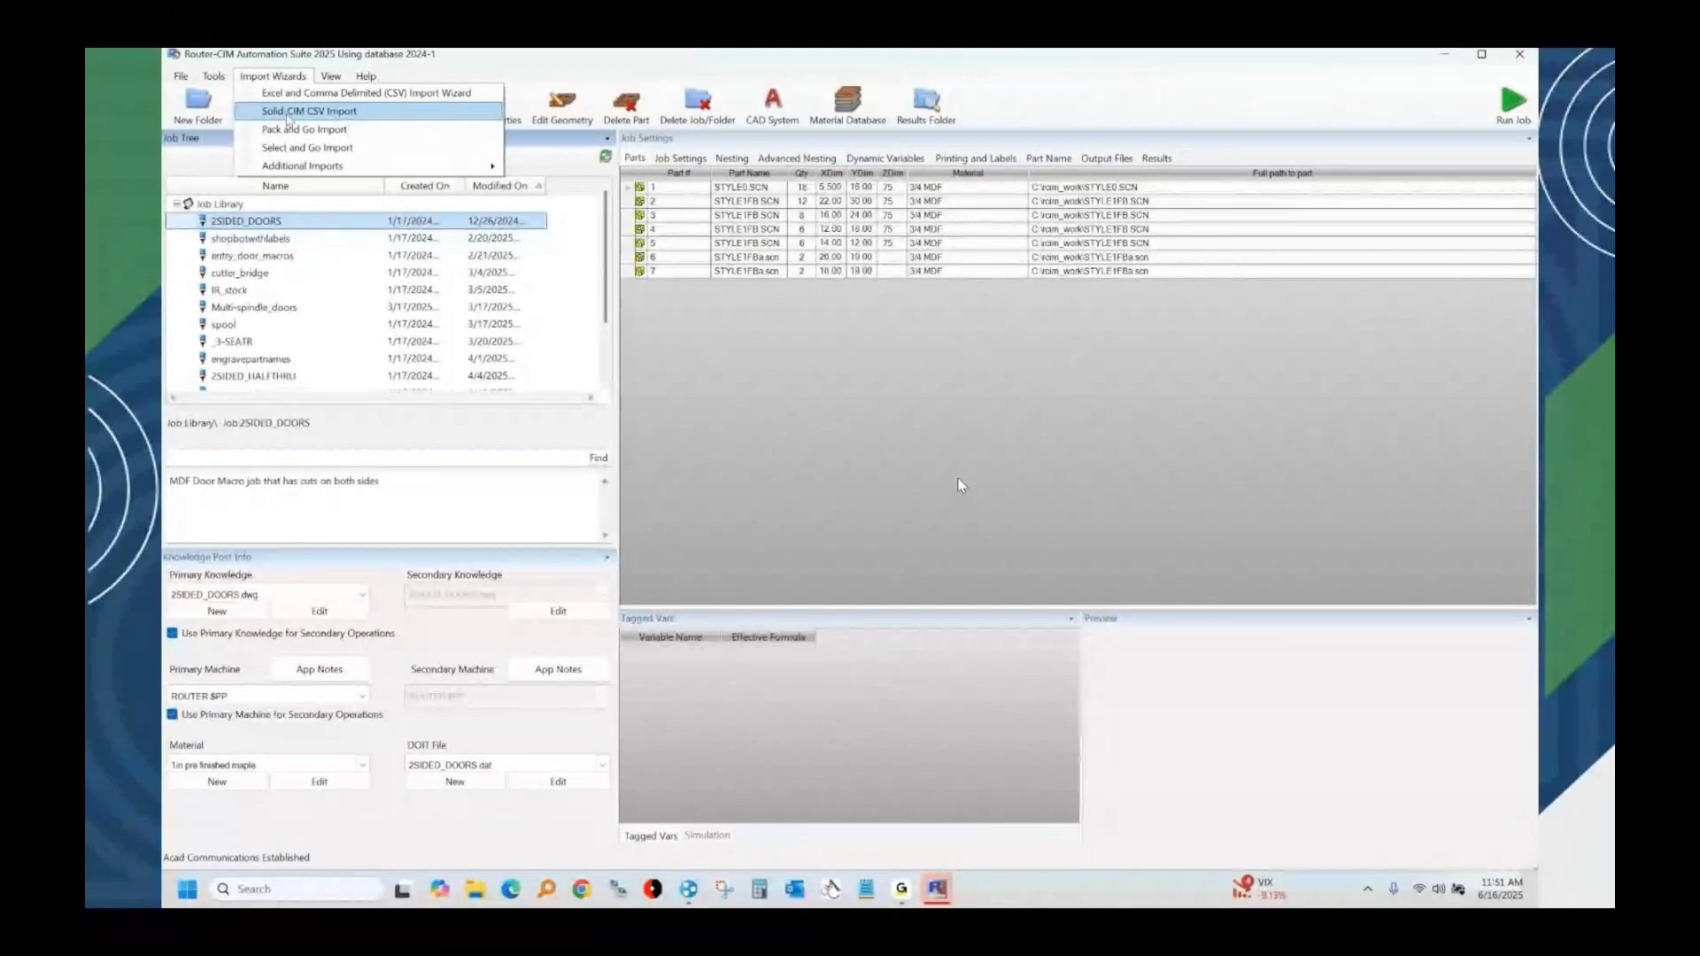
pyautogui.click(292, 111)
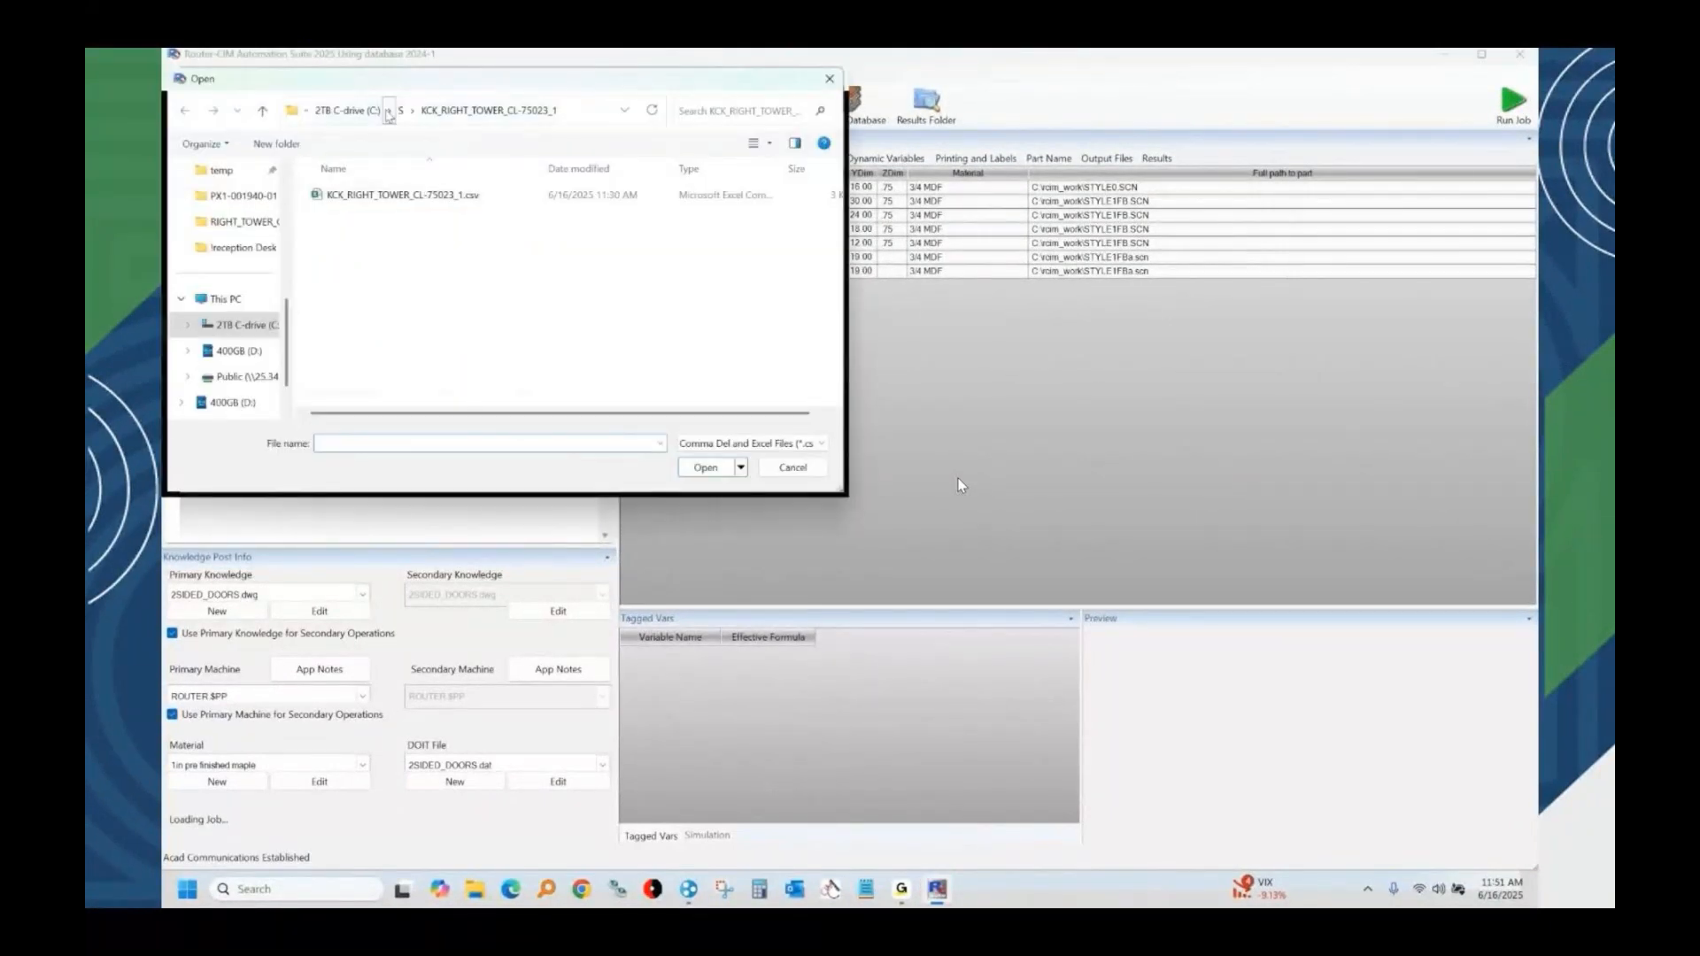
pyautogui.click(390, 111)
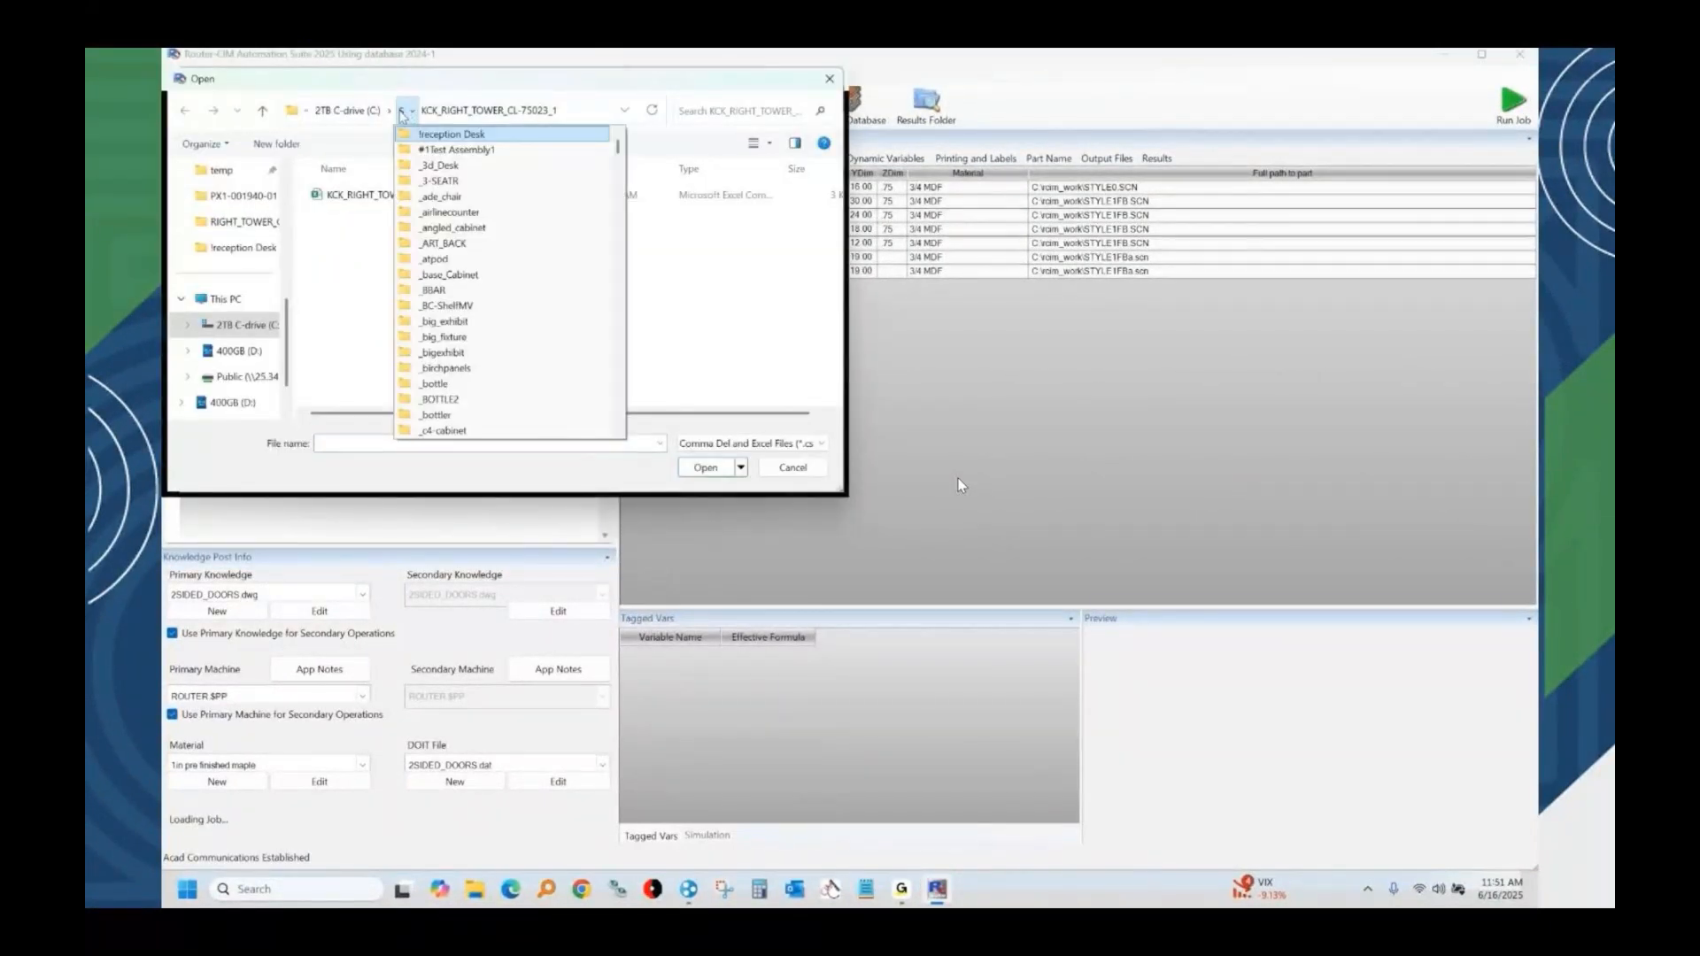
pyautogui.click(452, 134)
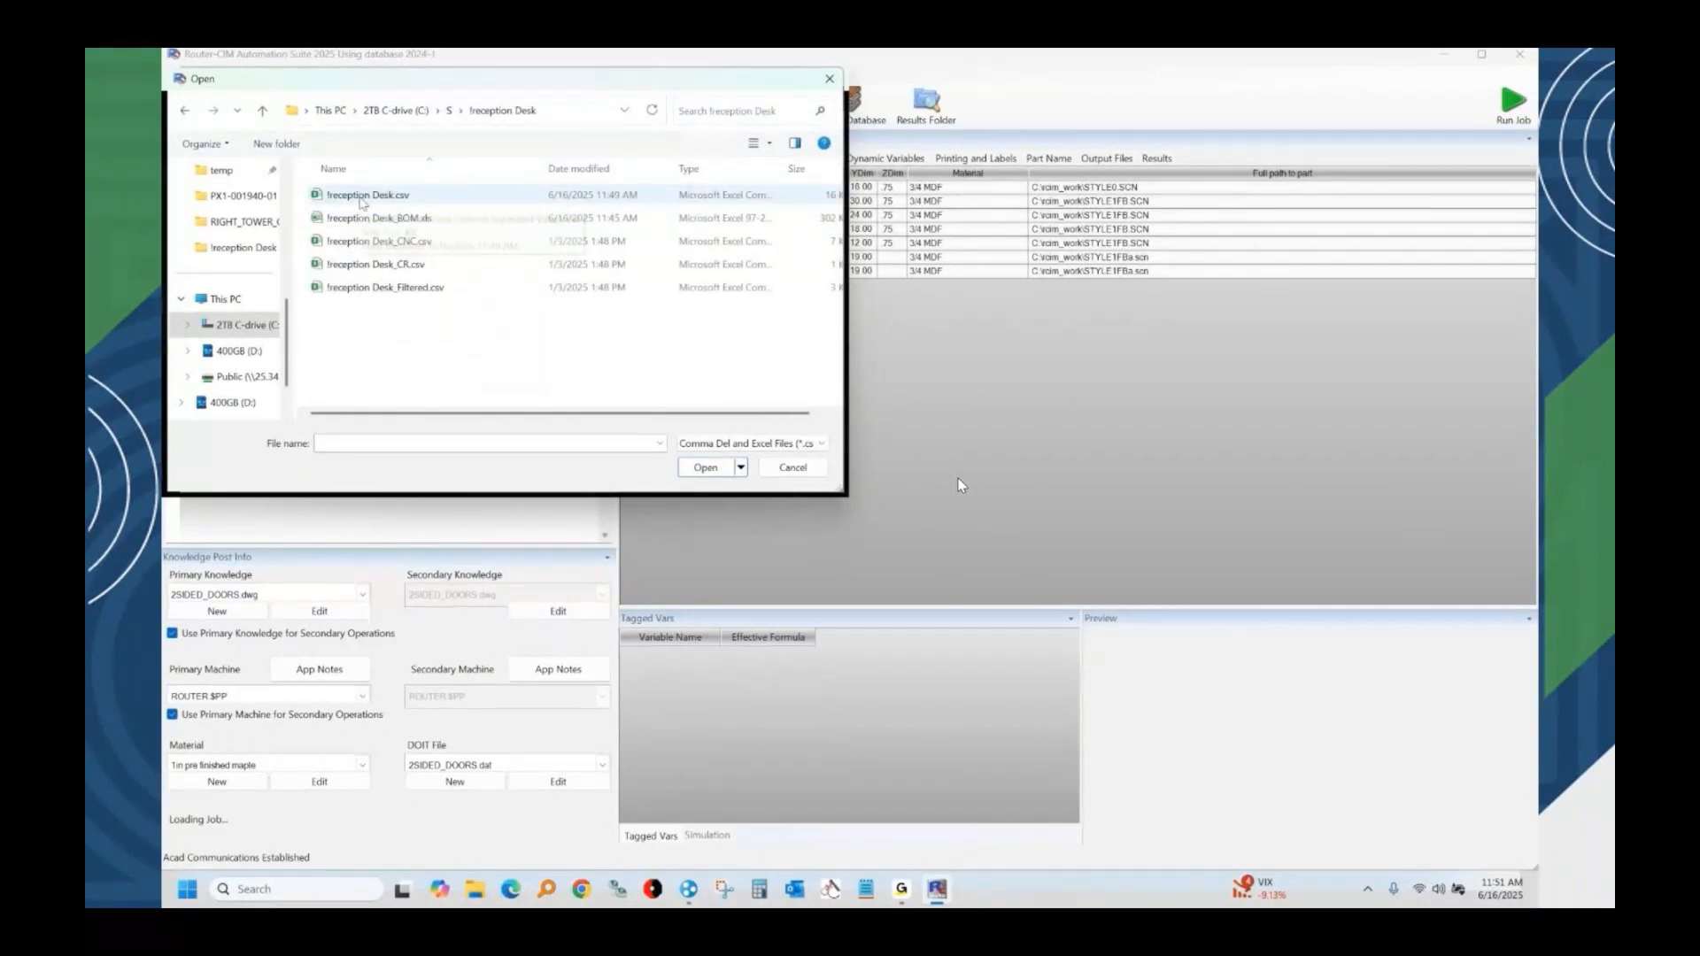
pyautogui.doubleClick(363, 197)
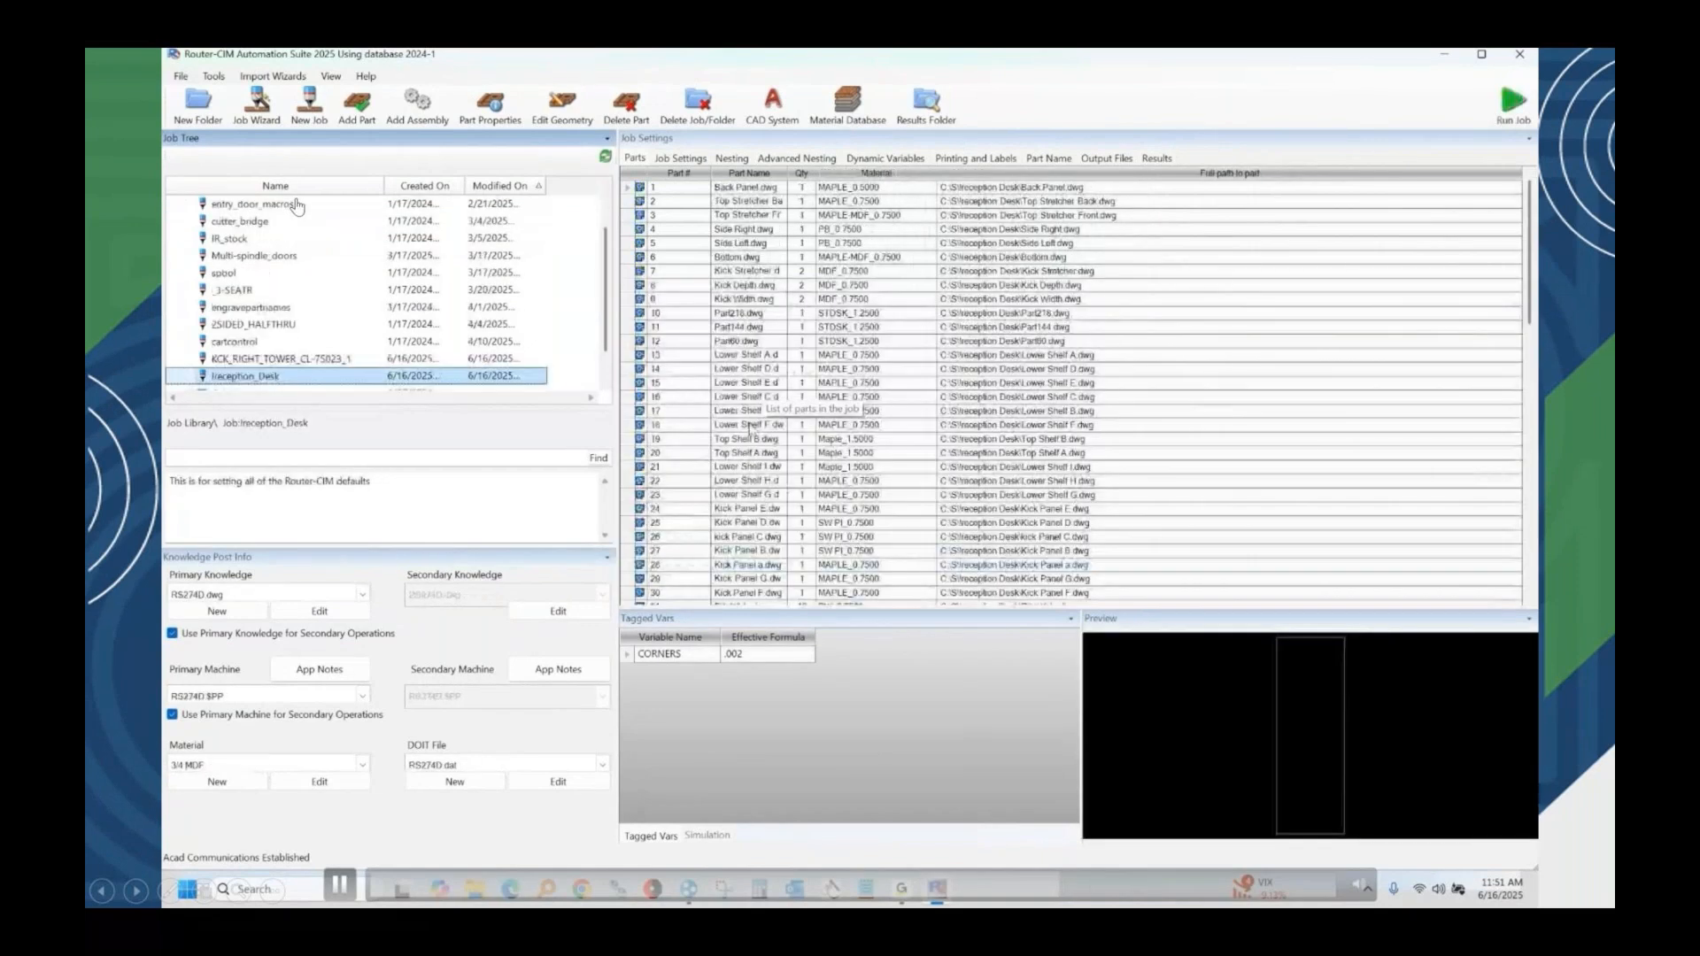
pyautogui.click(768, 160)
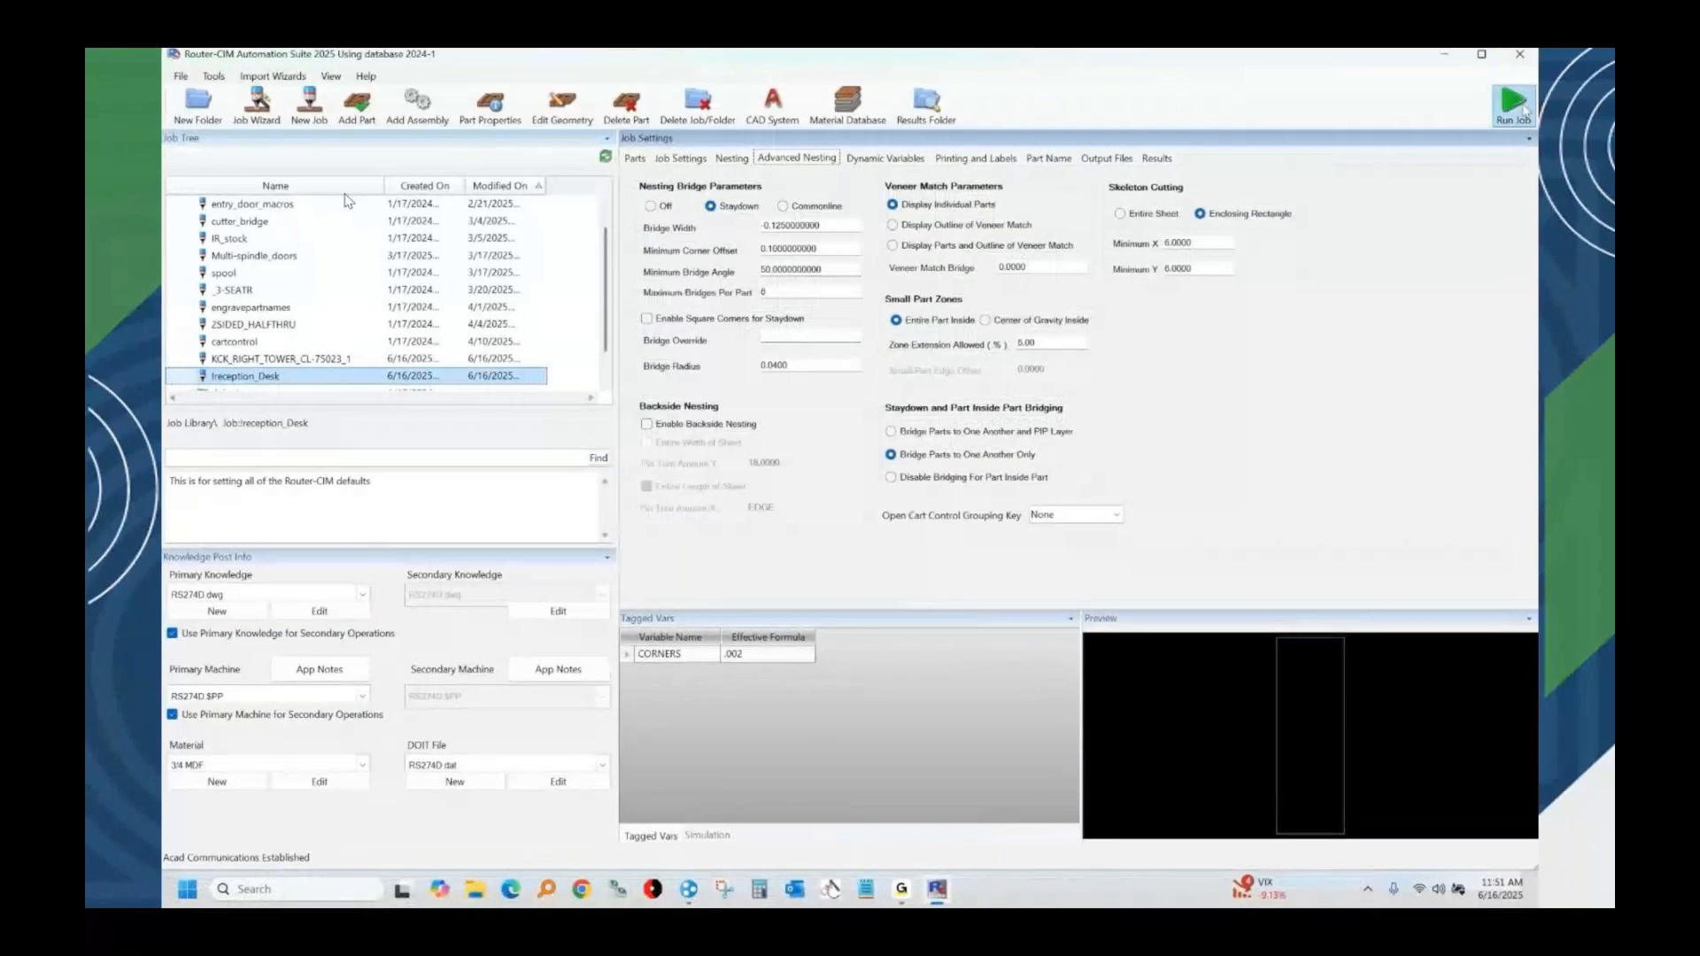
pyautogui.click(680, 158)
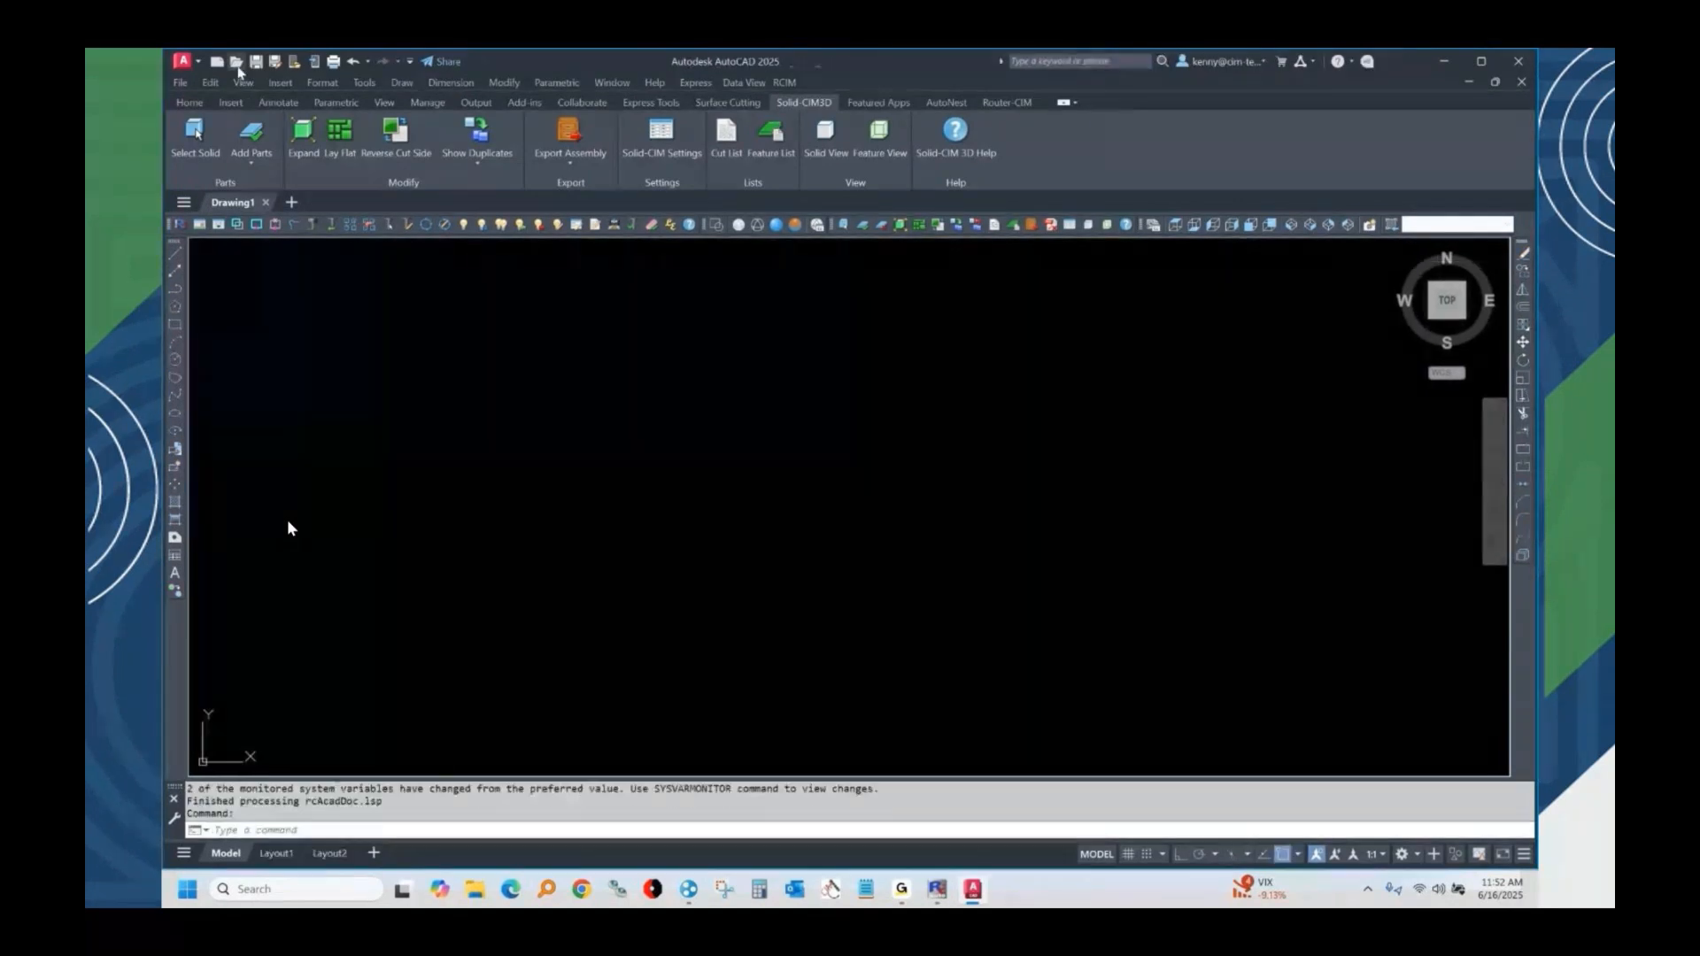
# Open the chair back drawing _ART_BACK.dwg from the 3D folder under C:\rcim_work in AutoCAD.
pyautogui.click(237, 64)
pyautogui.click(750, 287)
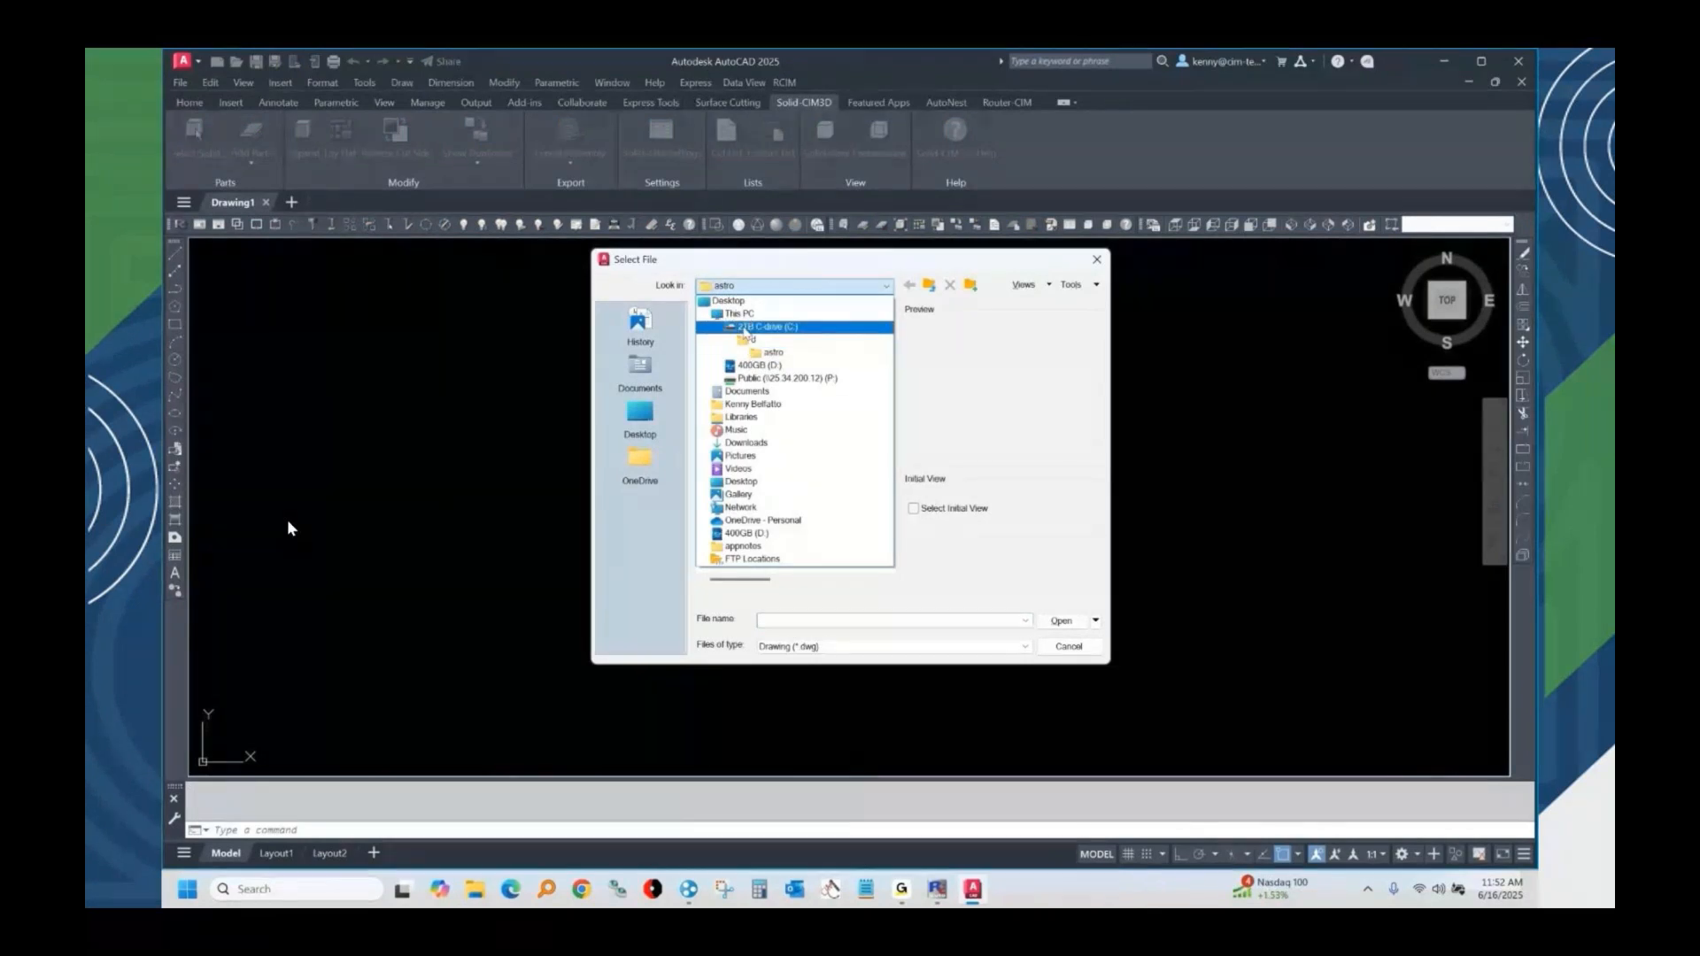
pyautogui.click(744, 328)
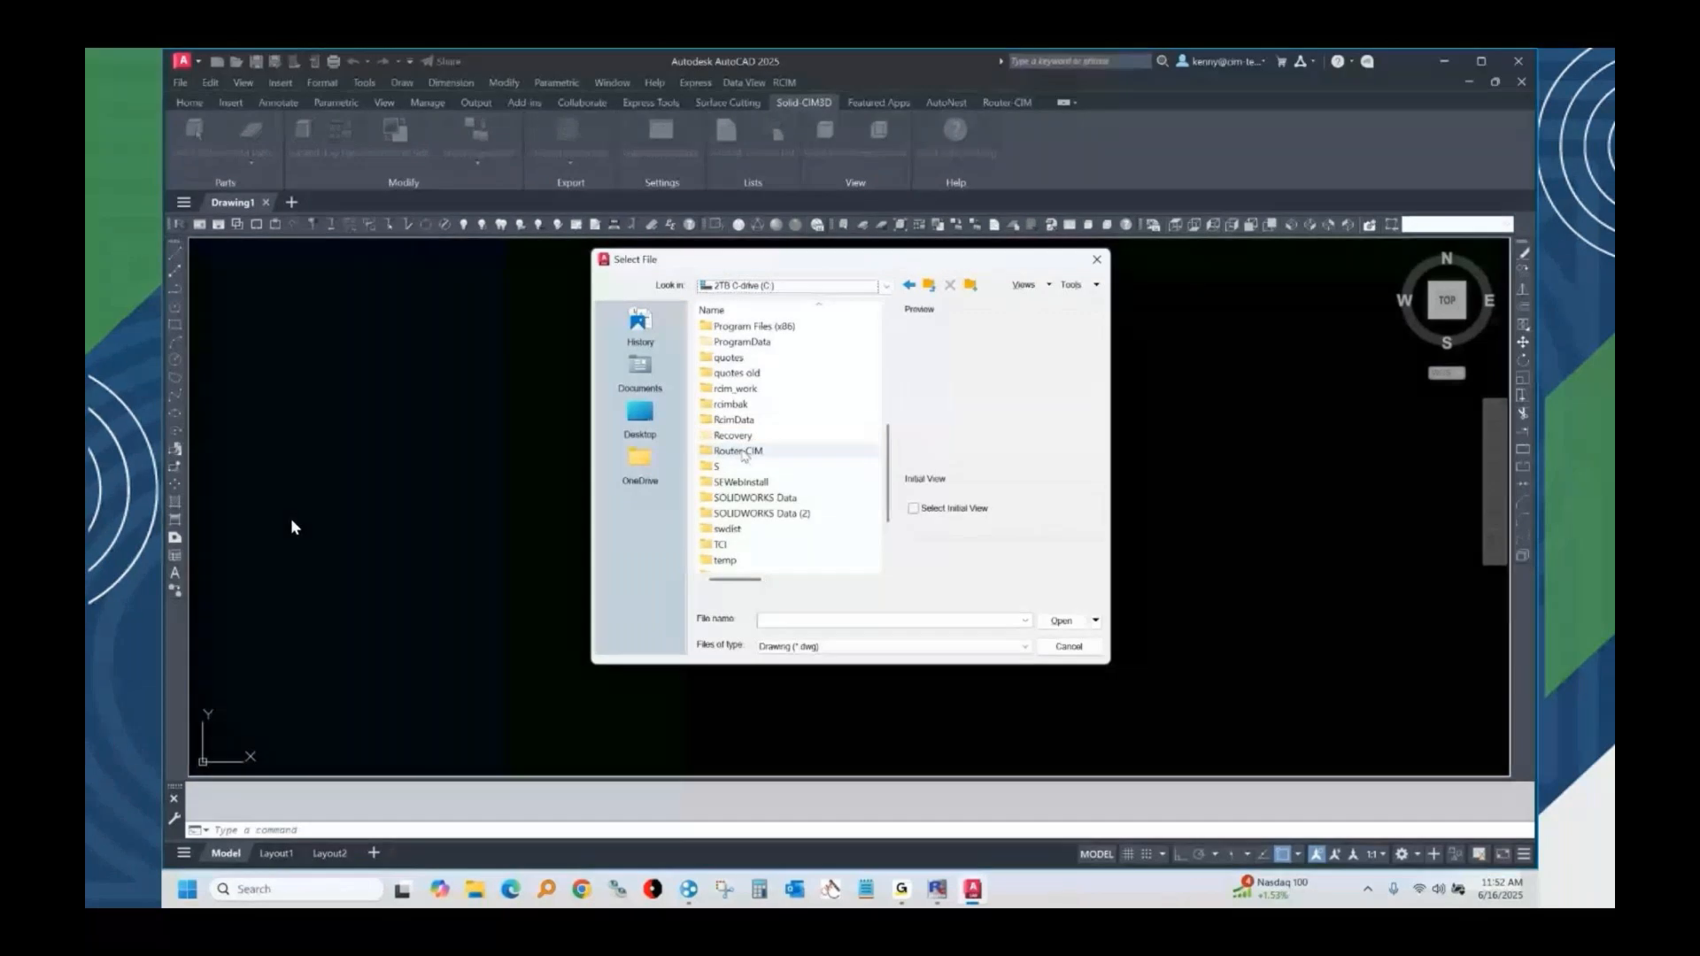
pyautogui.doubleClick(736, 388)
pyautogui.click(723, 404)
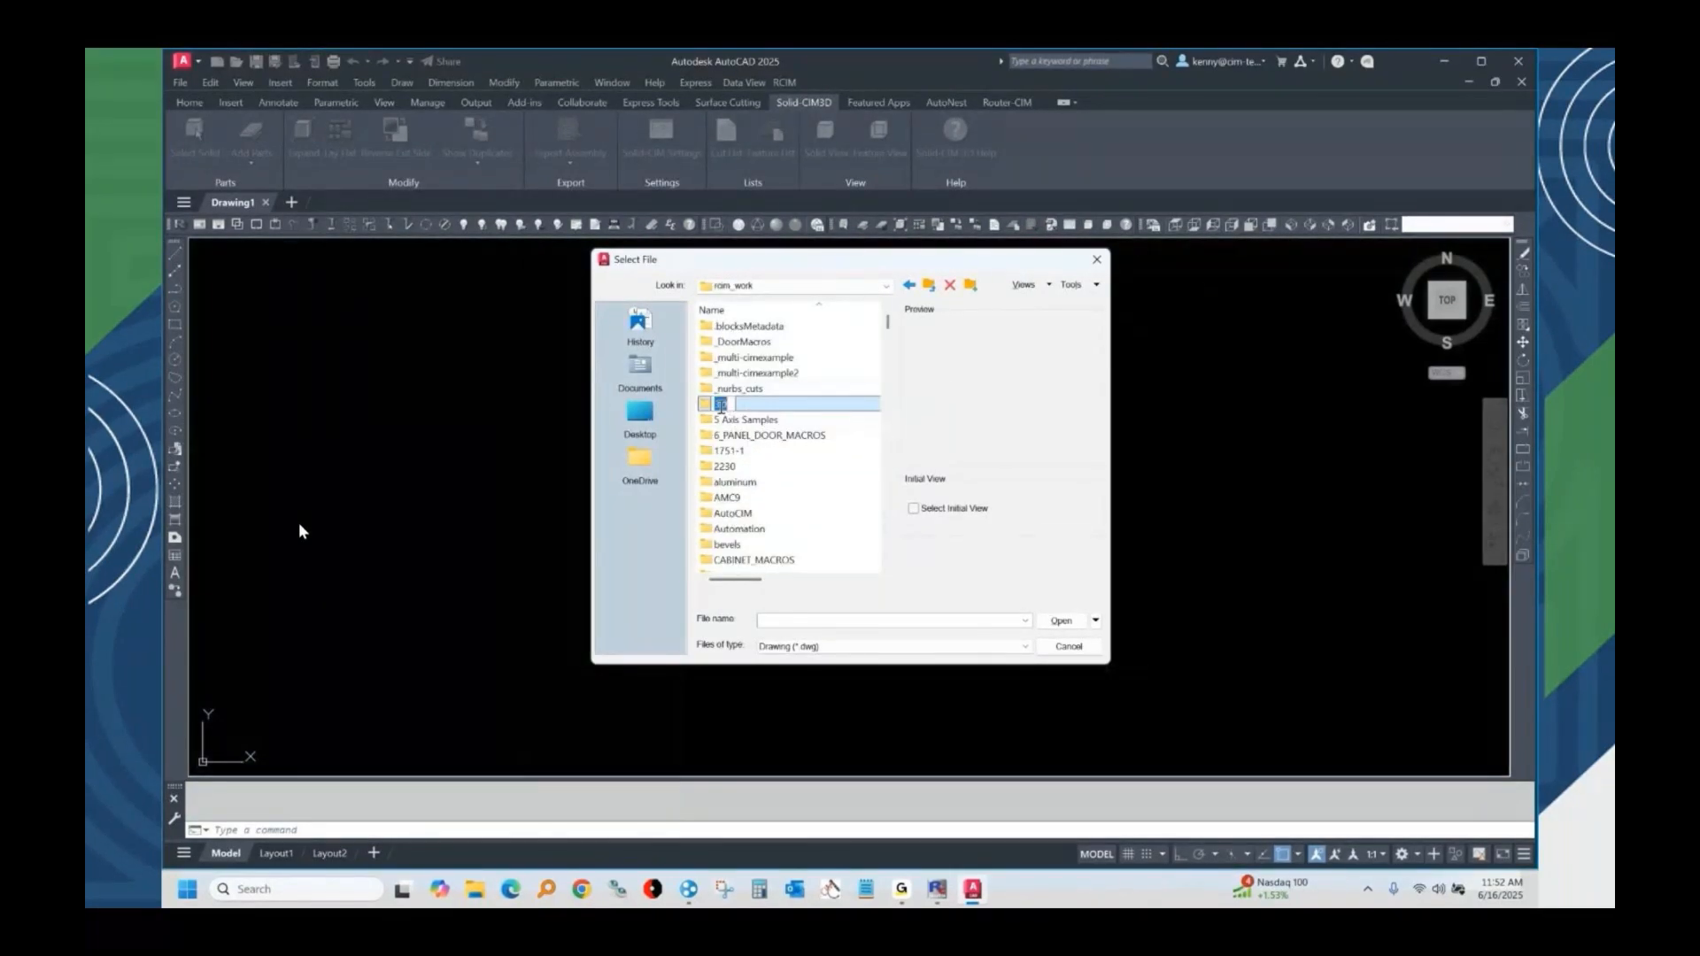
pyautogui.click(701, 407)
pyautogui.doubleClick(719, 405)
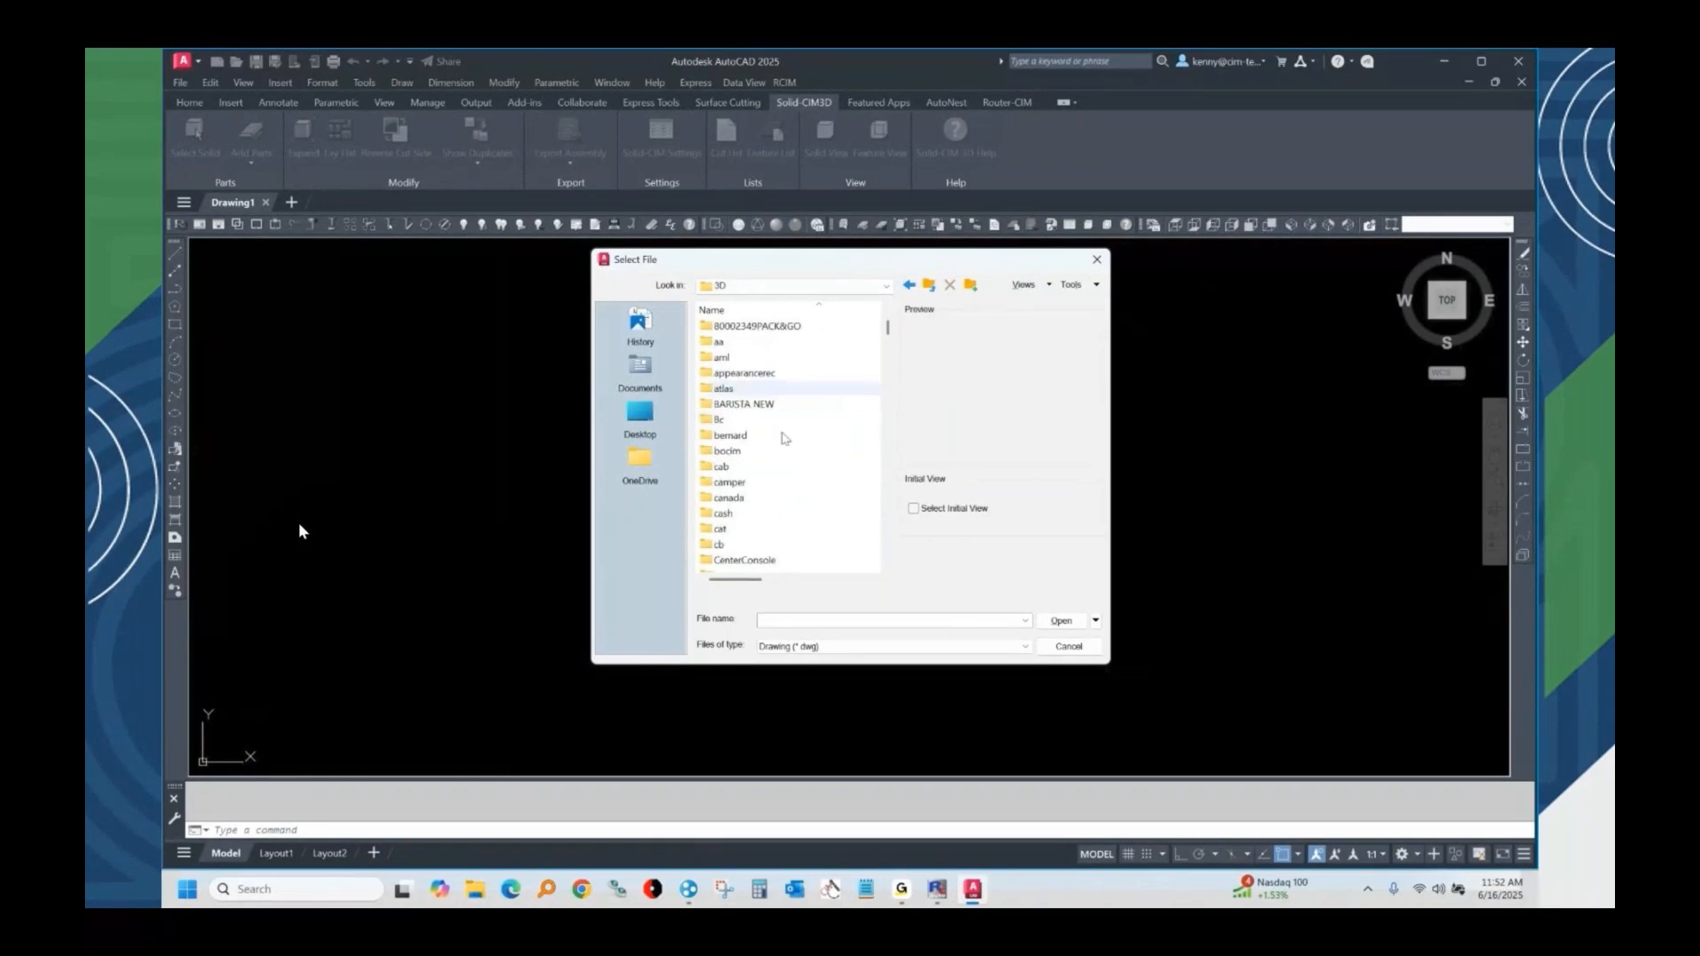
pyautogui.scroll(-10, 788, 461)
pyautogui.scroll(-6, 800, 484)
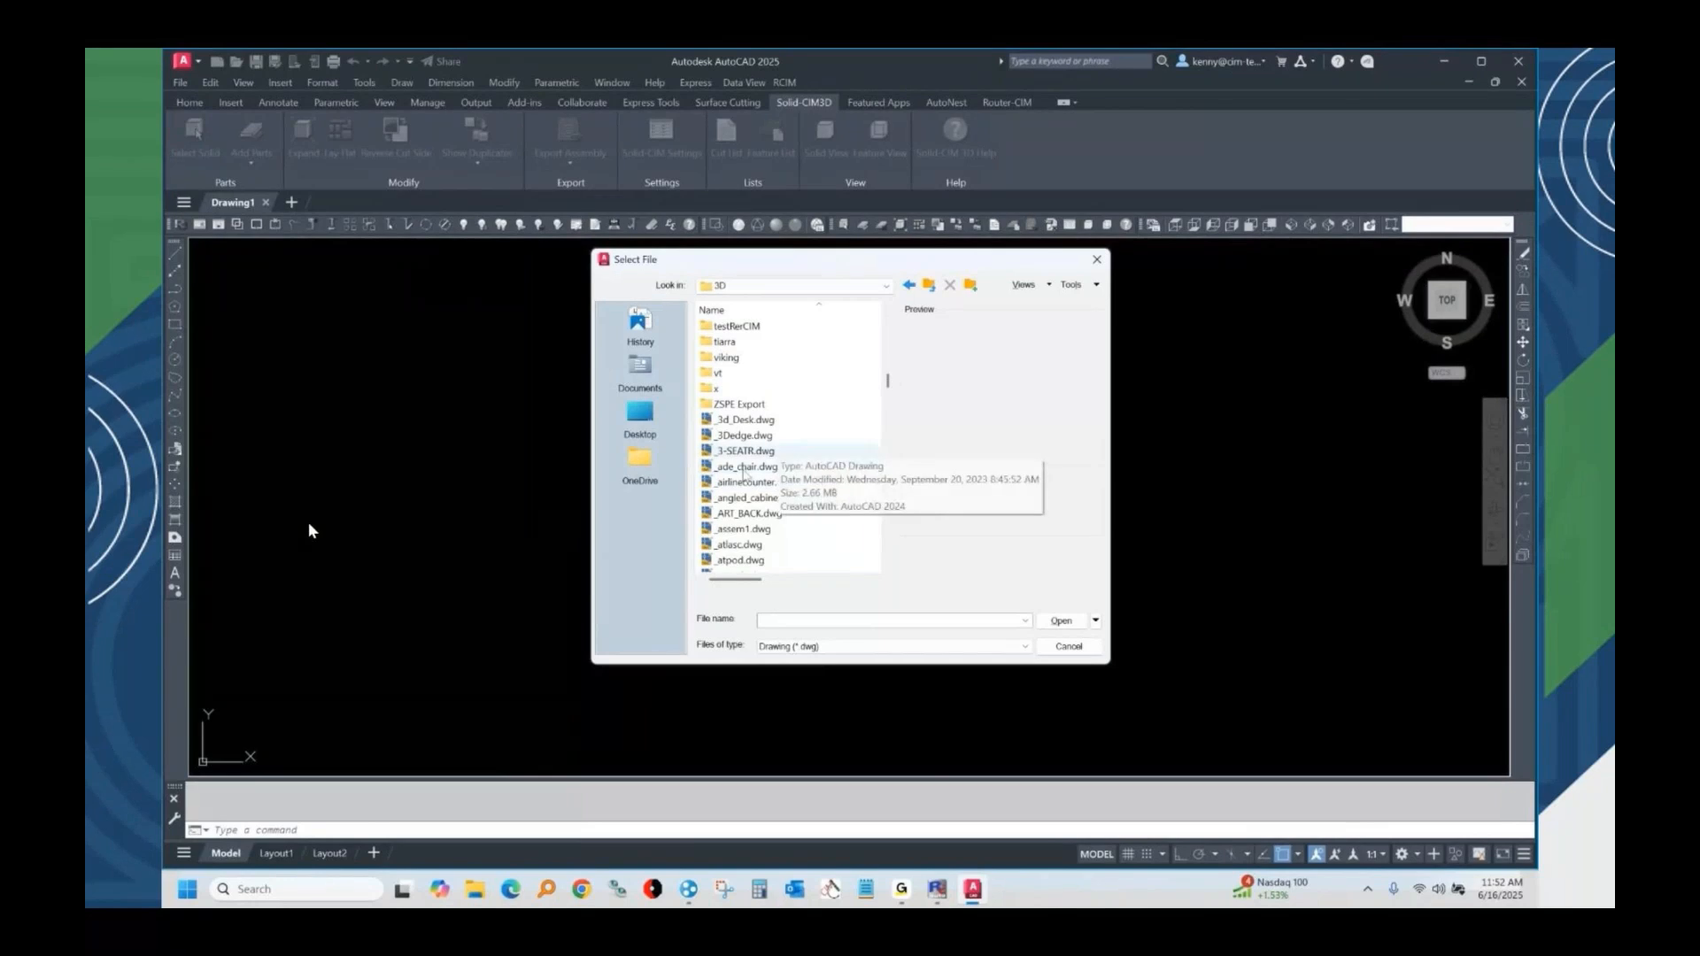
pyautogui.click(771, 467)
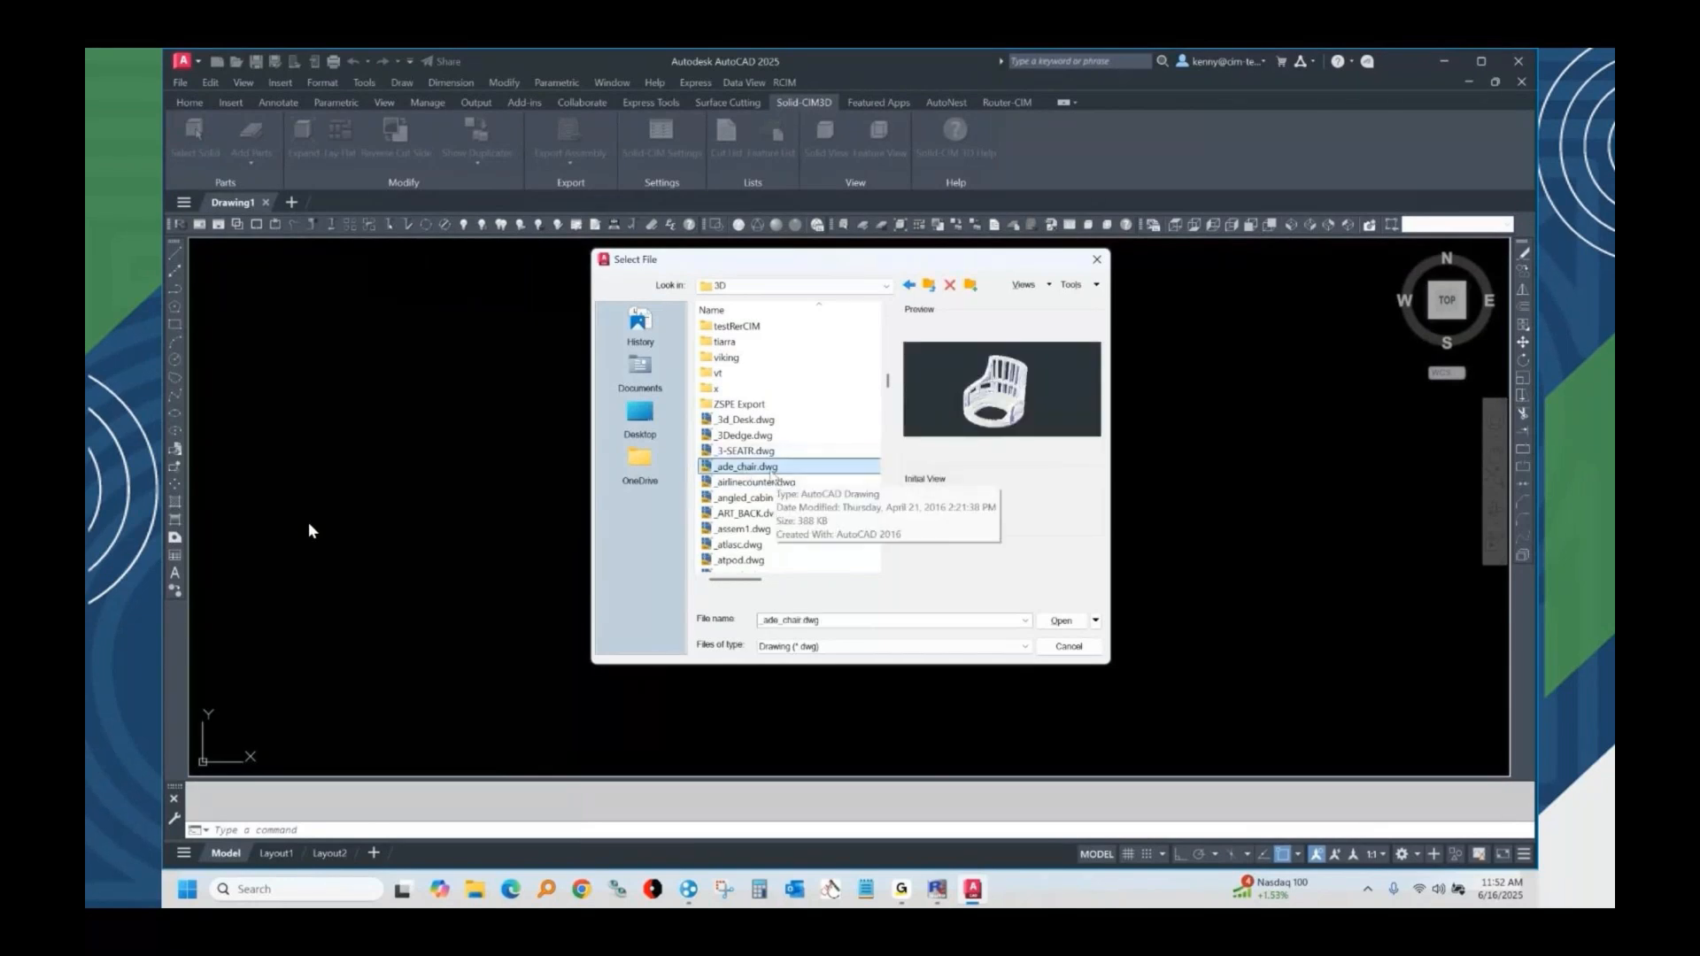
pyautogui.click(746, 513)
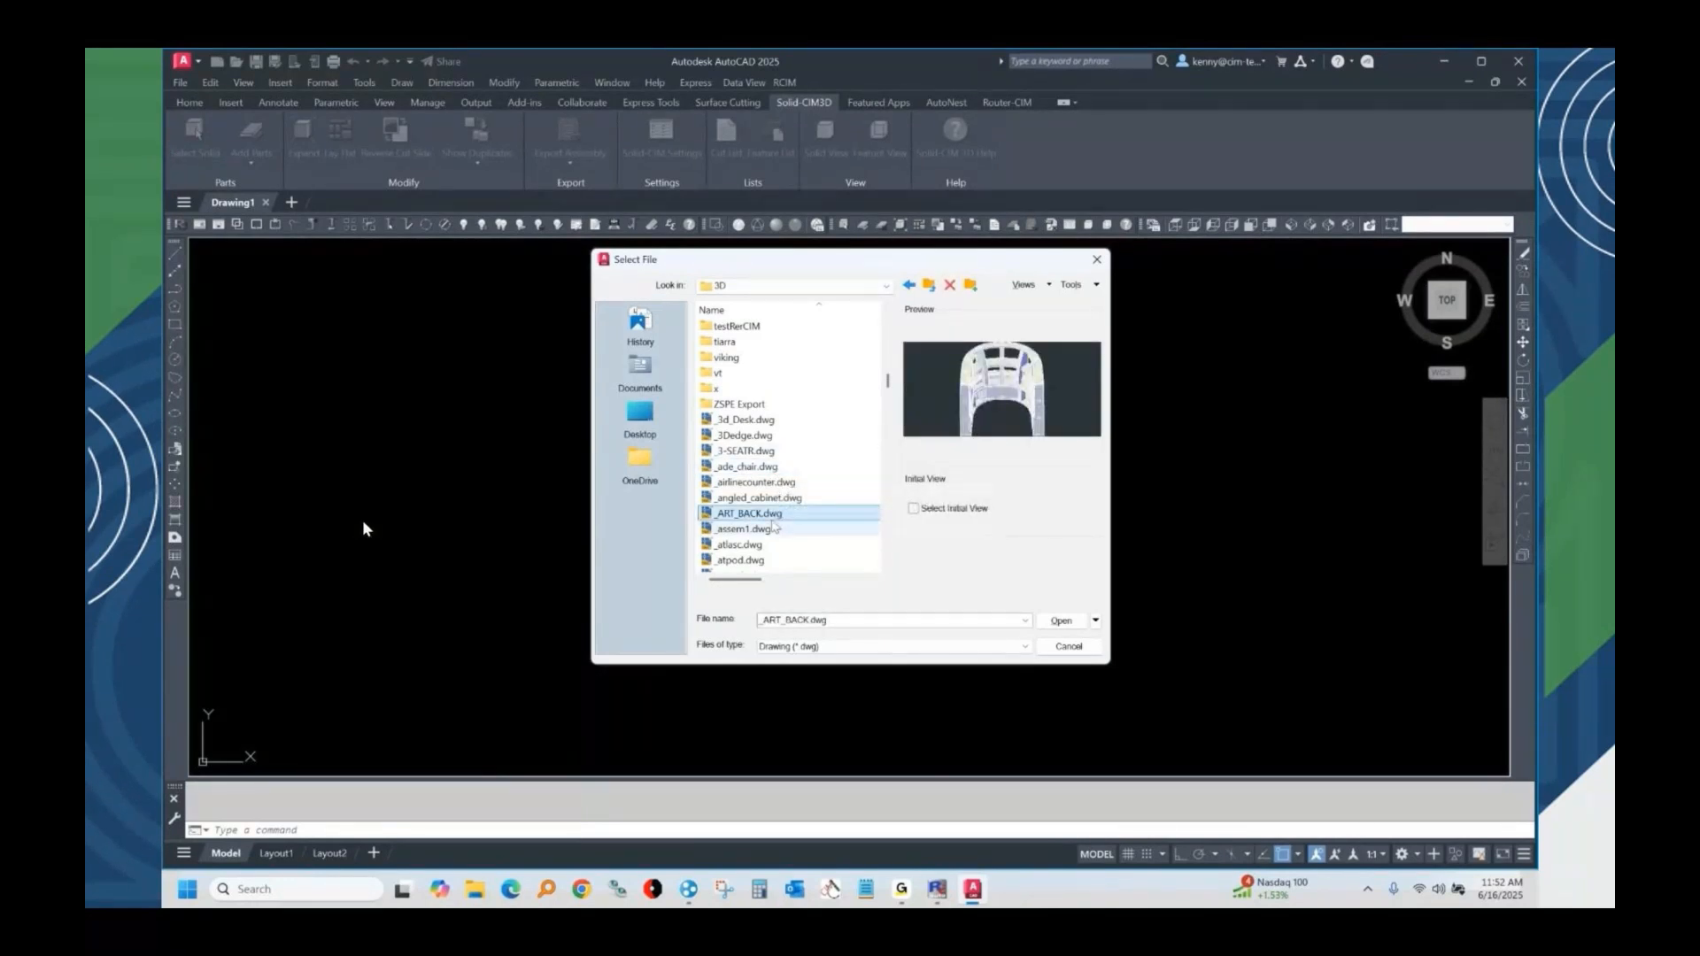
pyautogui.click(1056, 624)
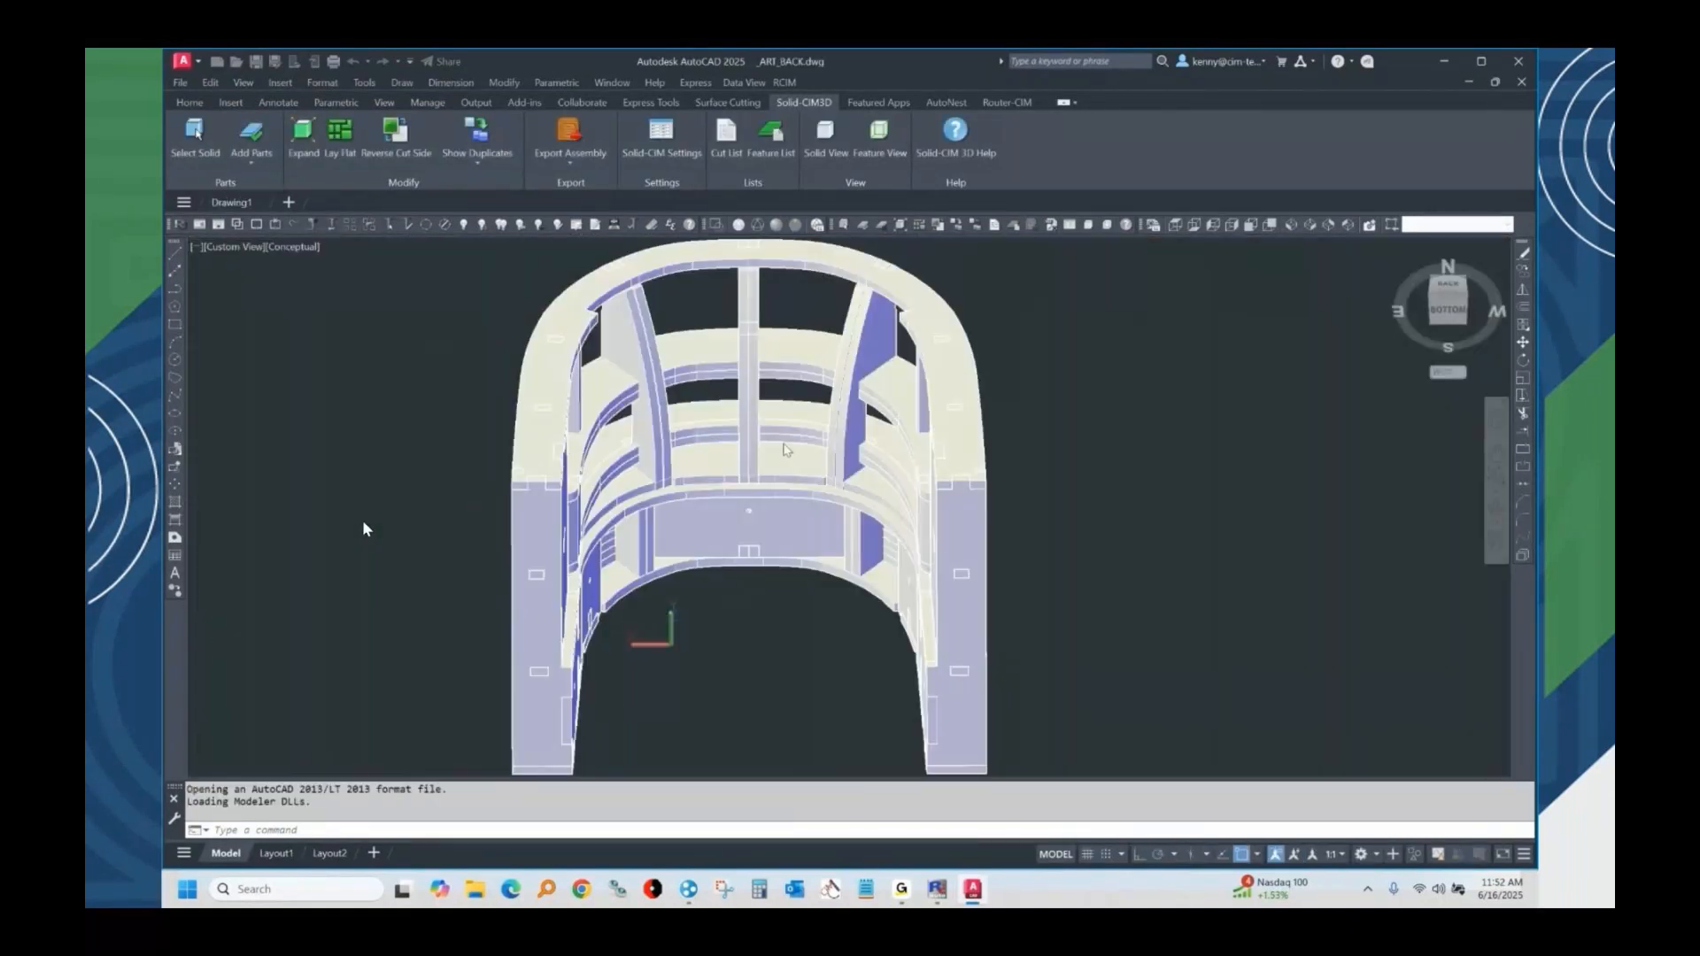
# Process all solids of the chair back with Solid-CIM 3D and export the assembly, replacing the existing _ART_BACK.csv job.
pyautogui.moveTo(795, 456); pyautogui.dragTo(974, 459, button='middle')
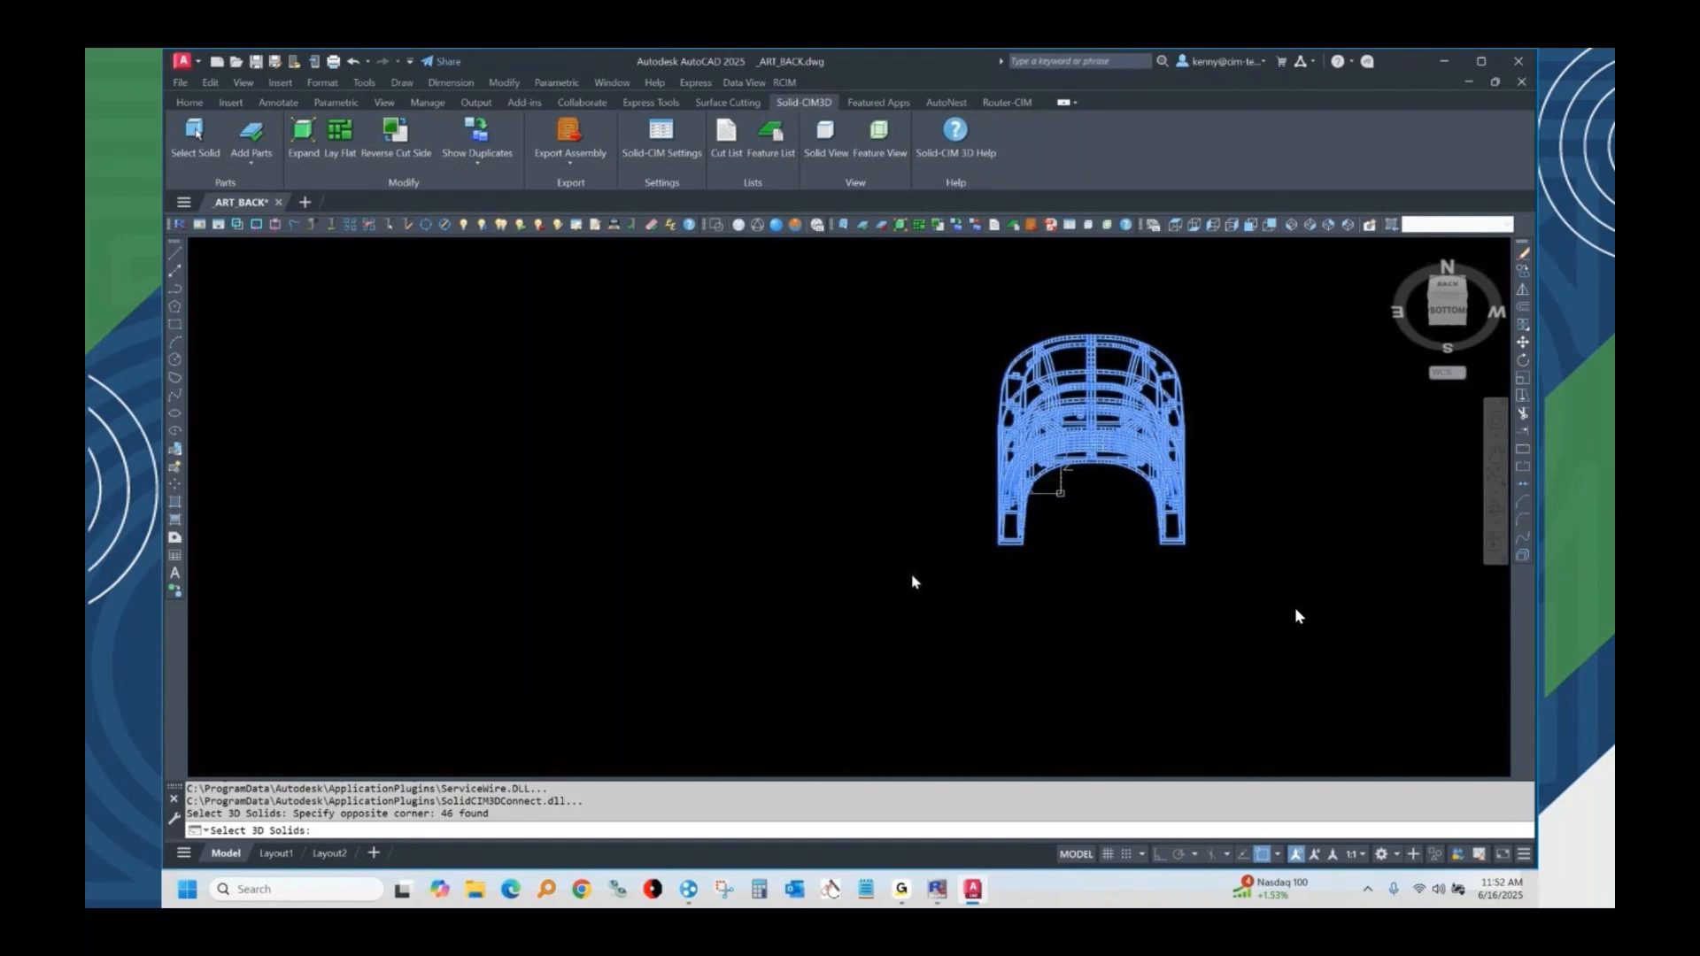
pyautogui.press('Return')
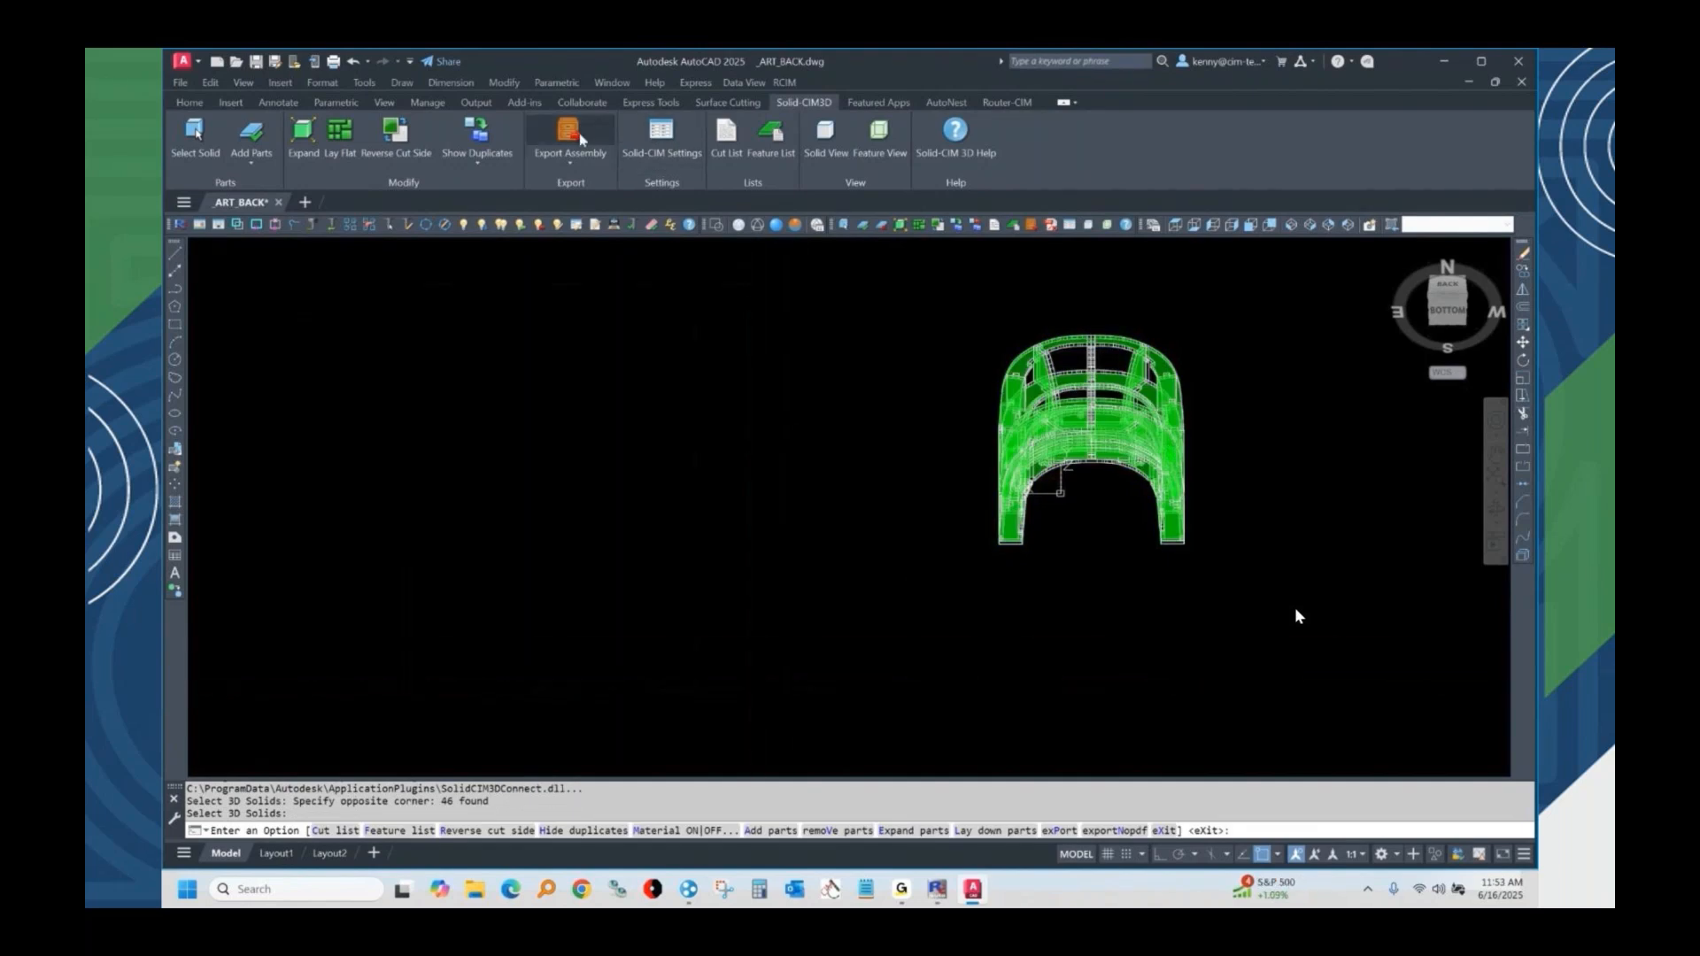
pyautogui.click(567, 135)
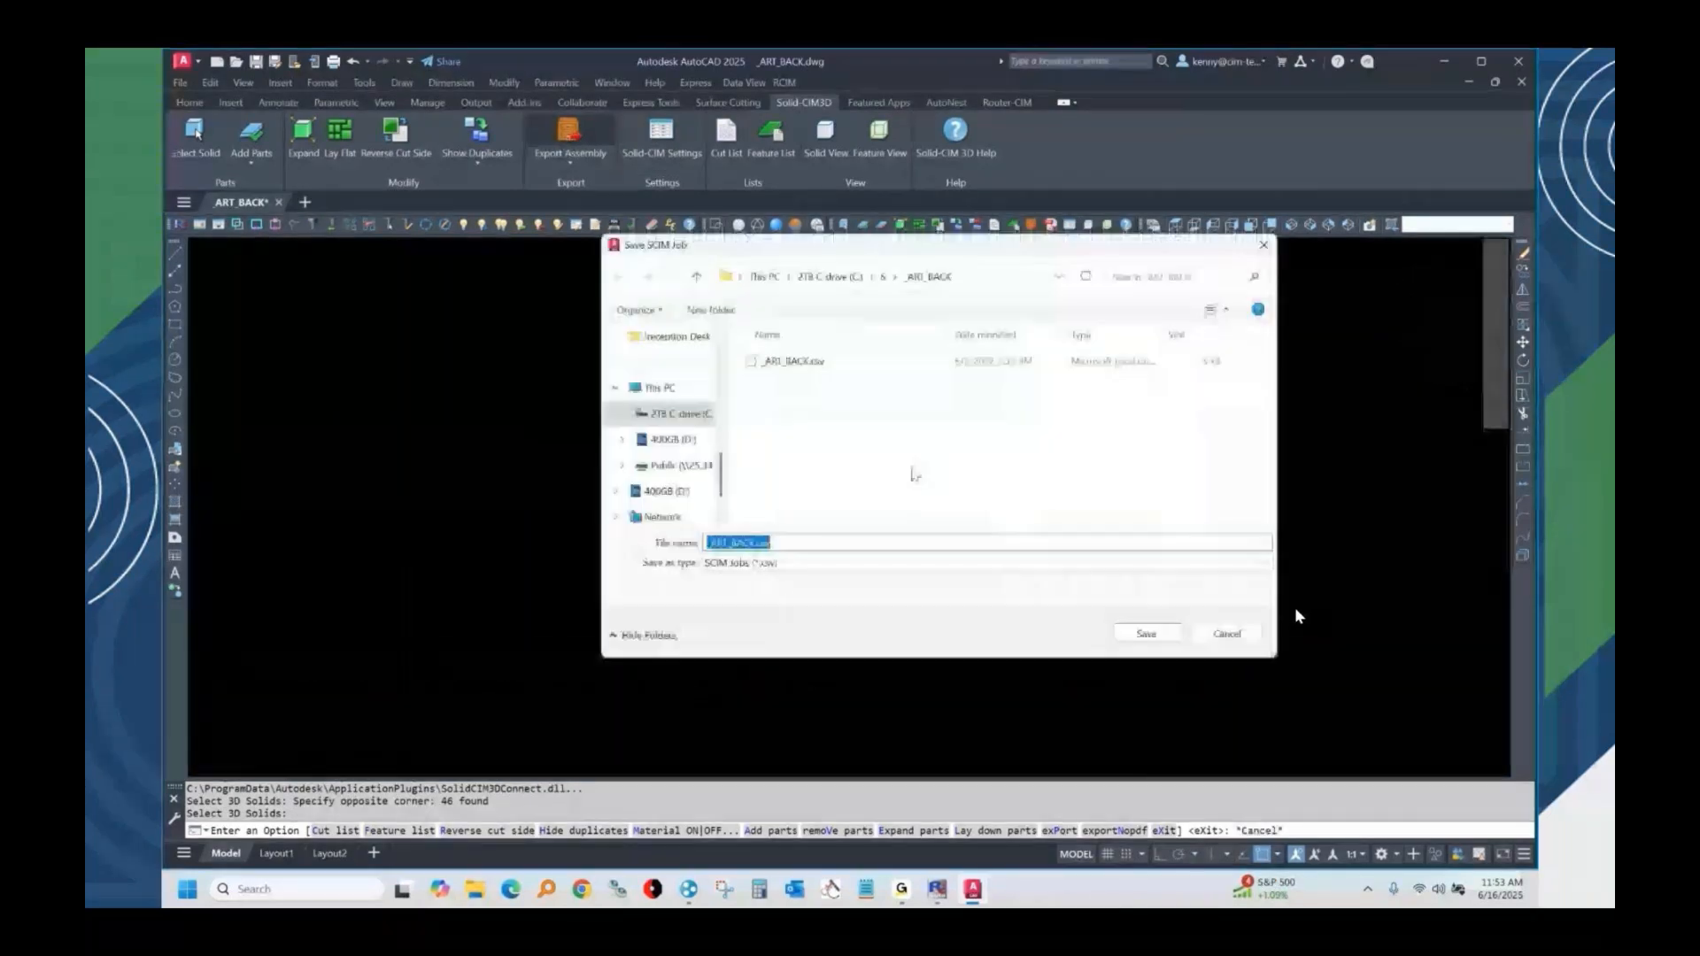
pyautogui.click(1145, 633)
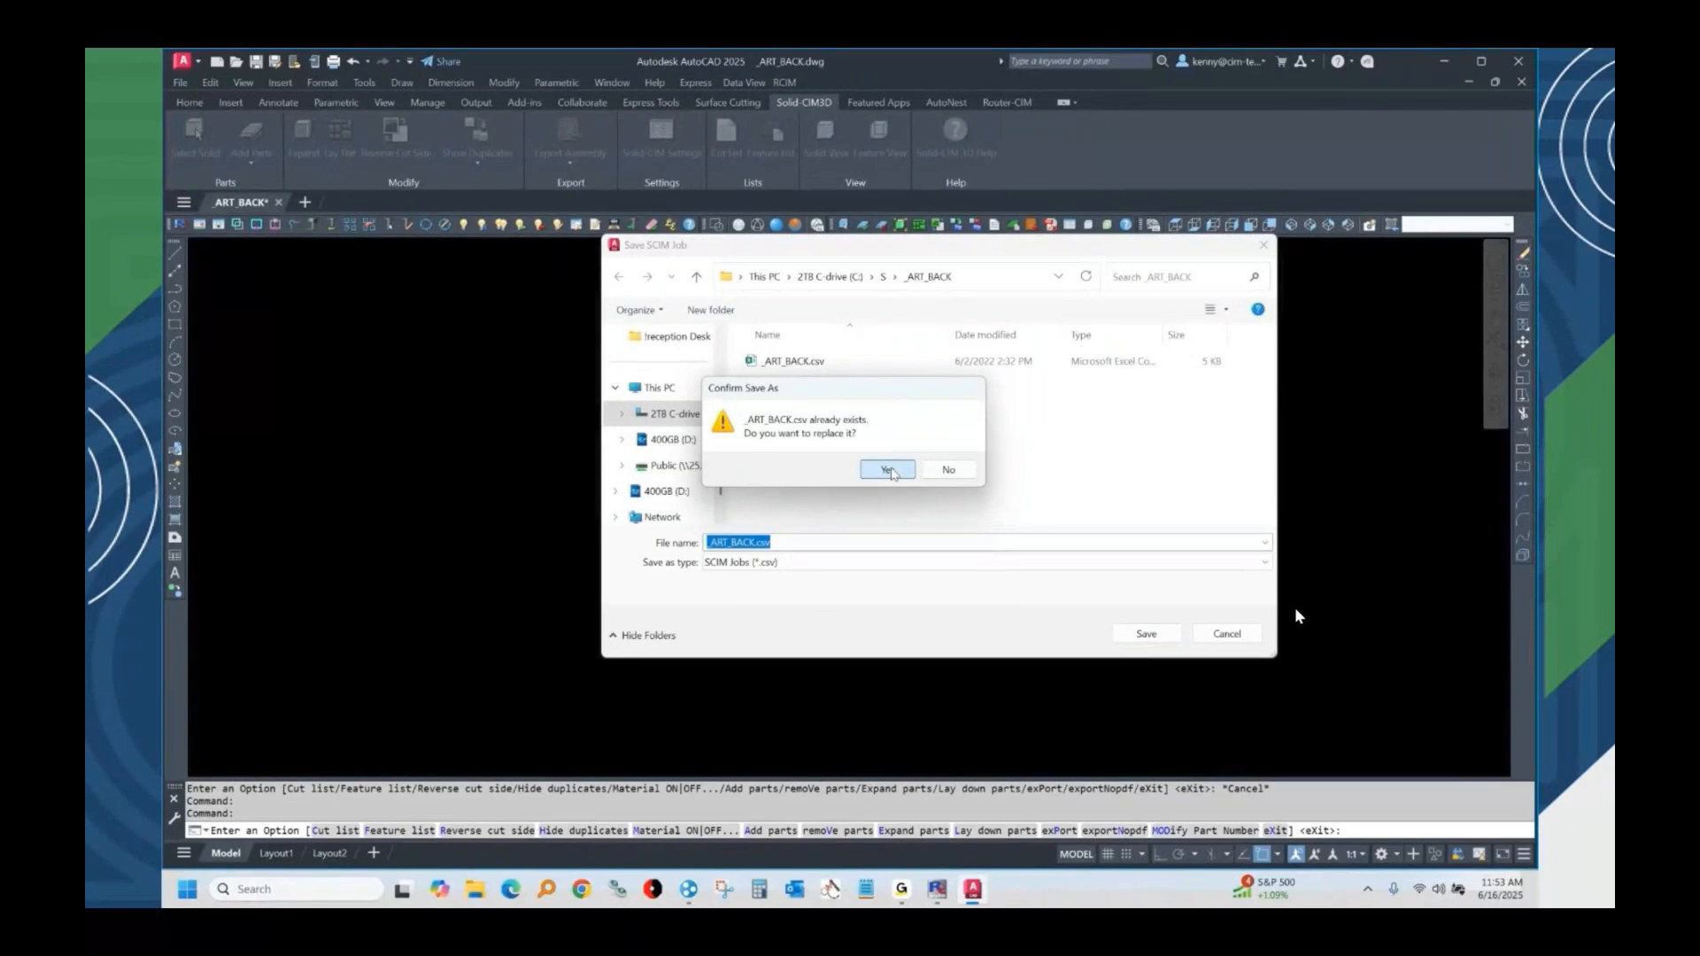
pyautogui.click(888, 470)
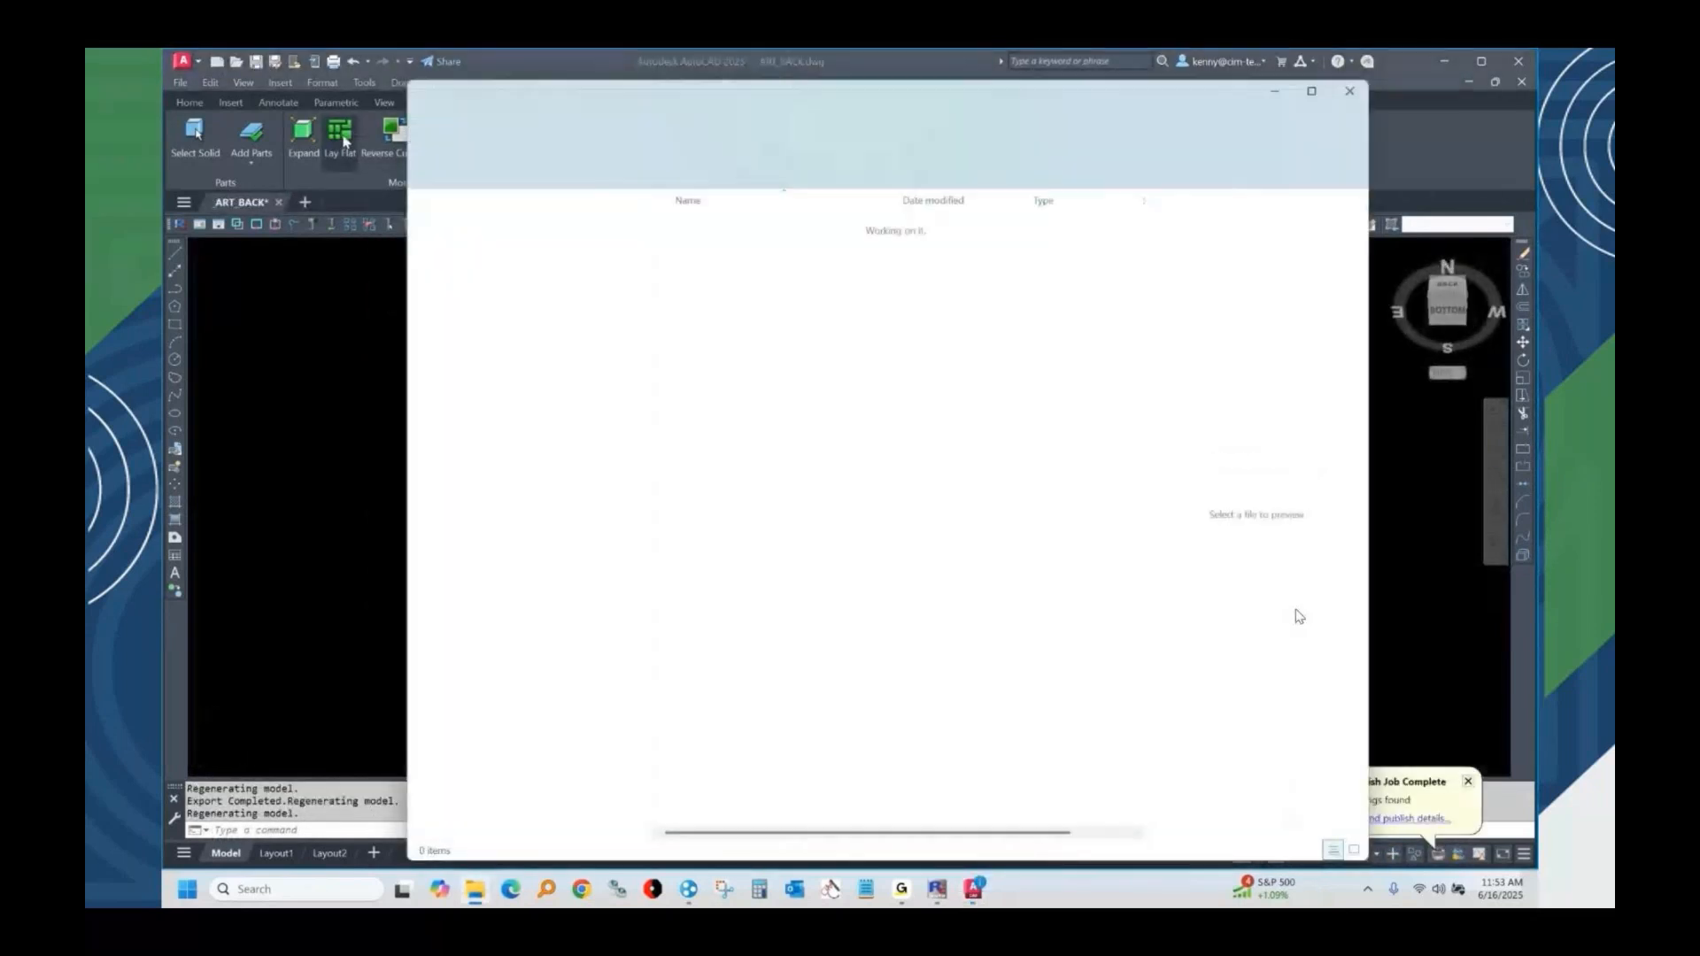
# Lay the processed chair back parts flat, and quit AutoCAD without saving changes to _ART_BACK.dwg.
pyautogui.click(336, 137)
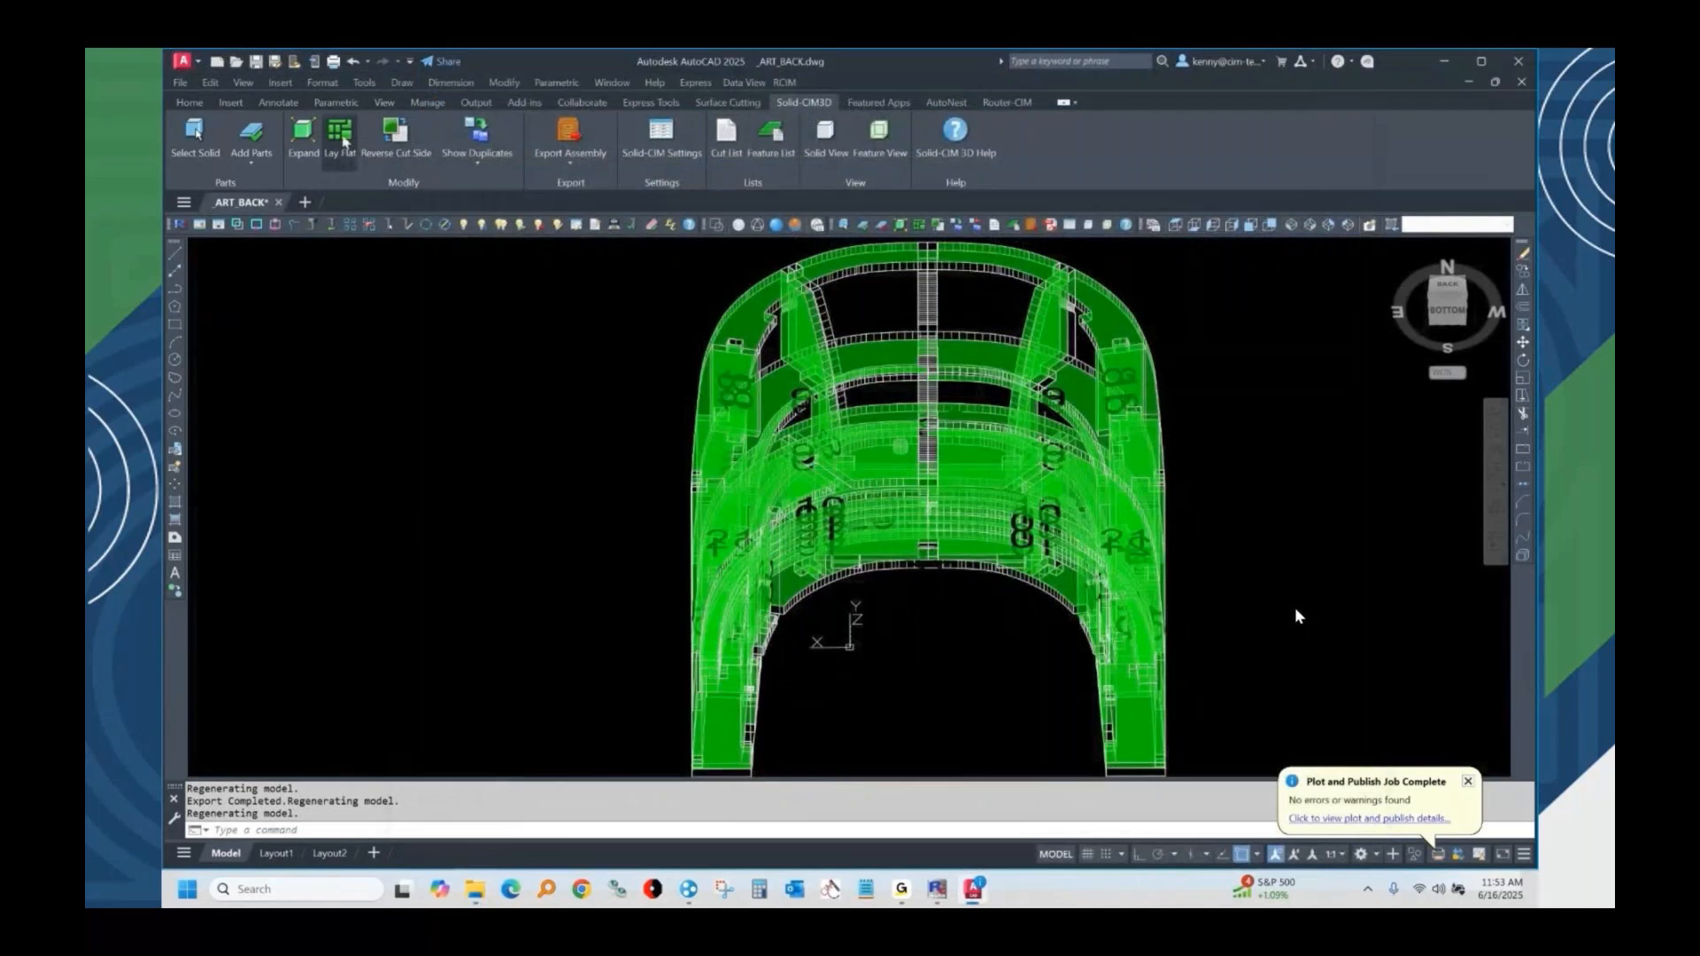
pyautogui.click(342, 140)
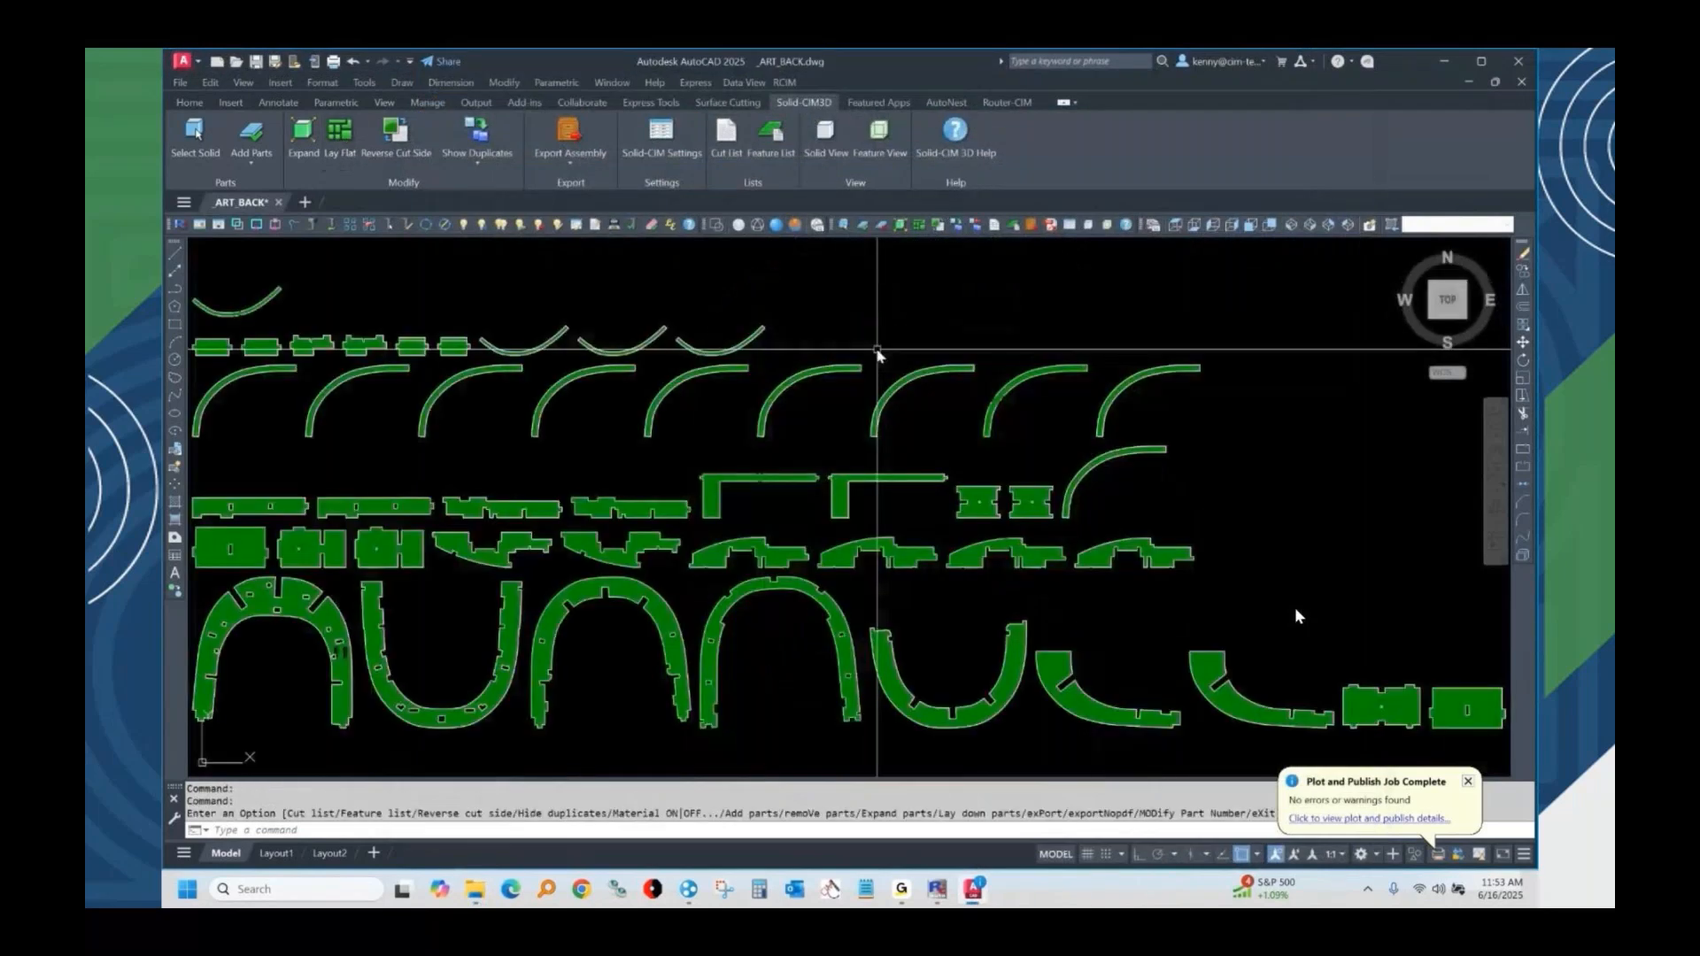
pyautogui.click(1523, 82)
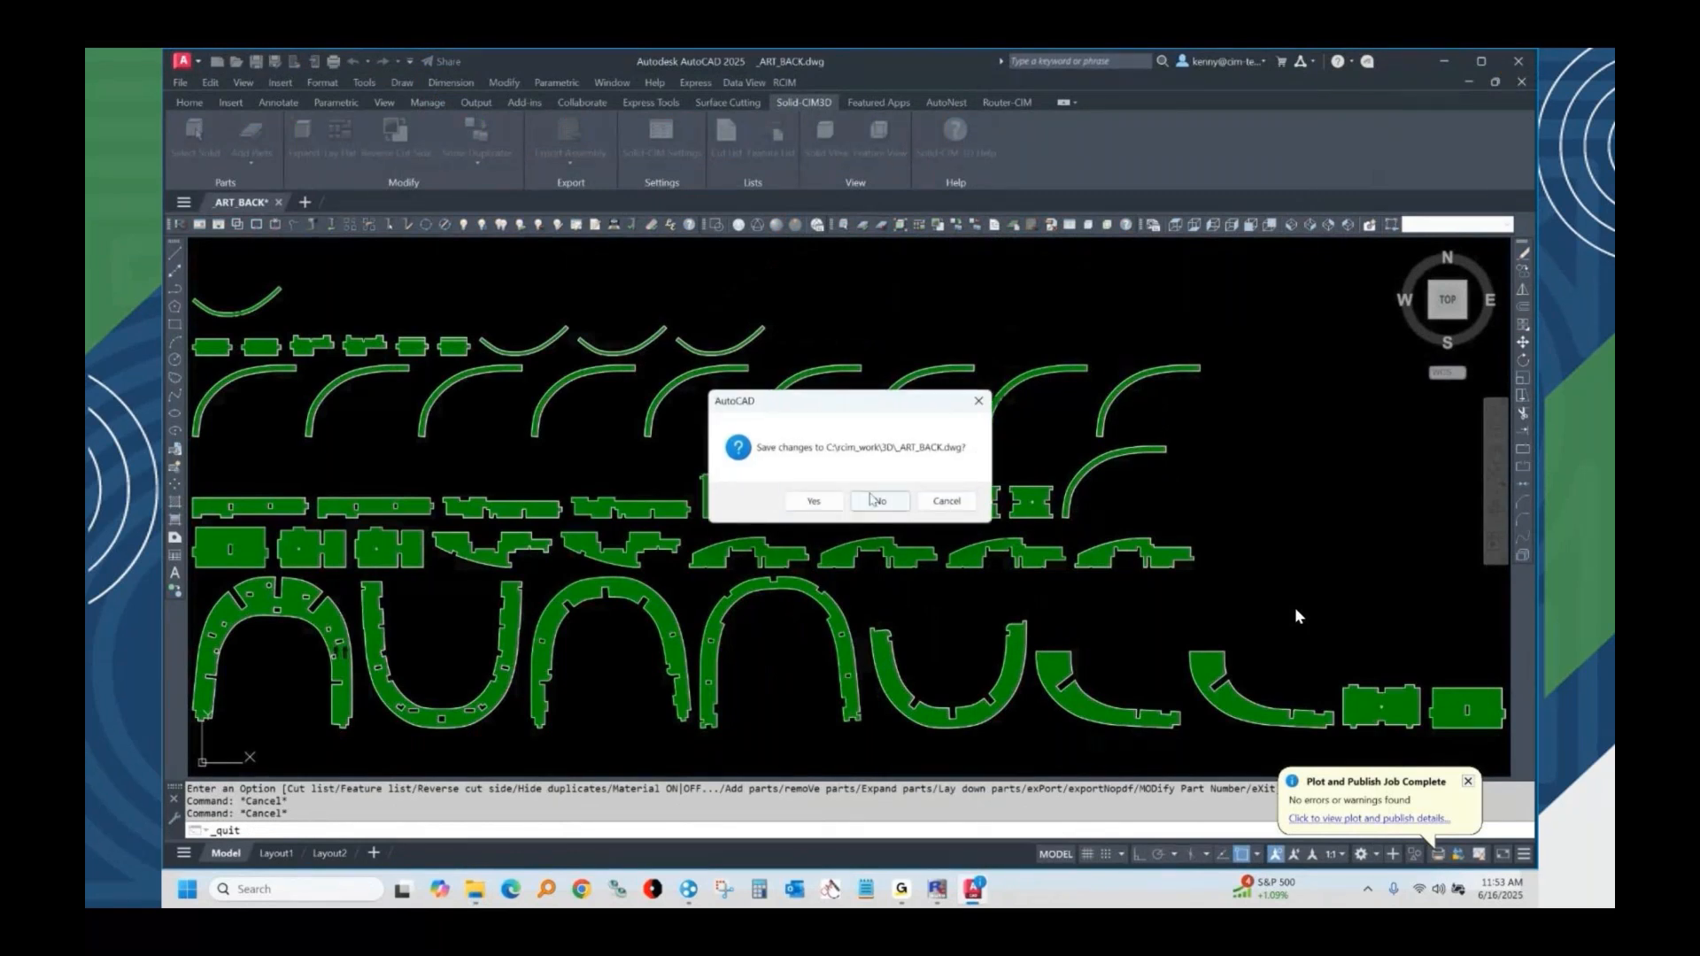
pyautogui.click(872, 500)
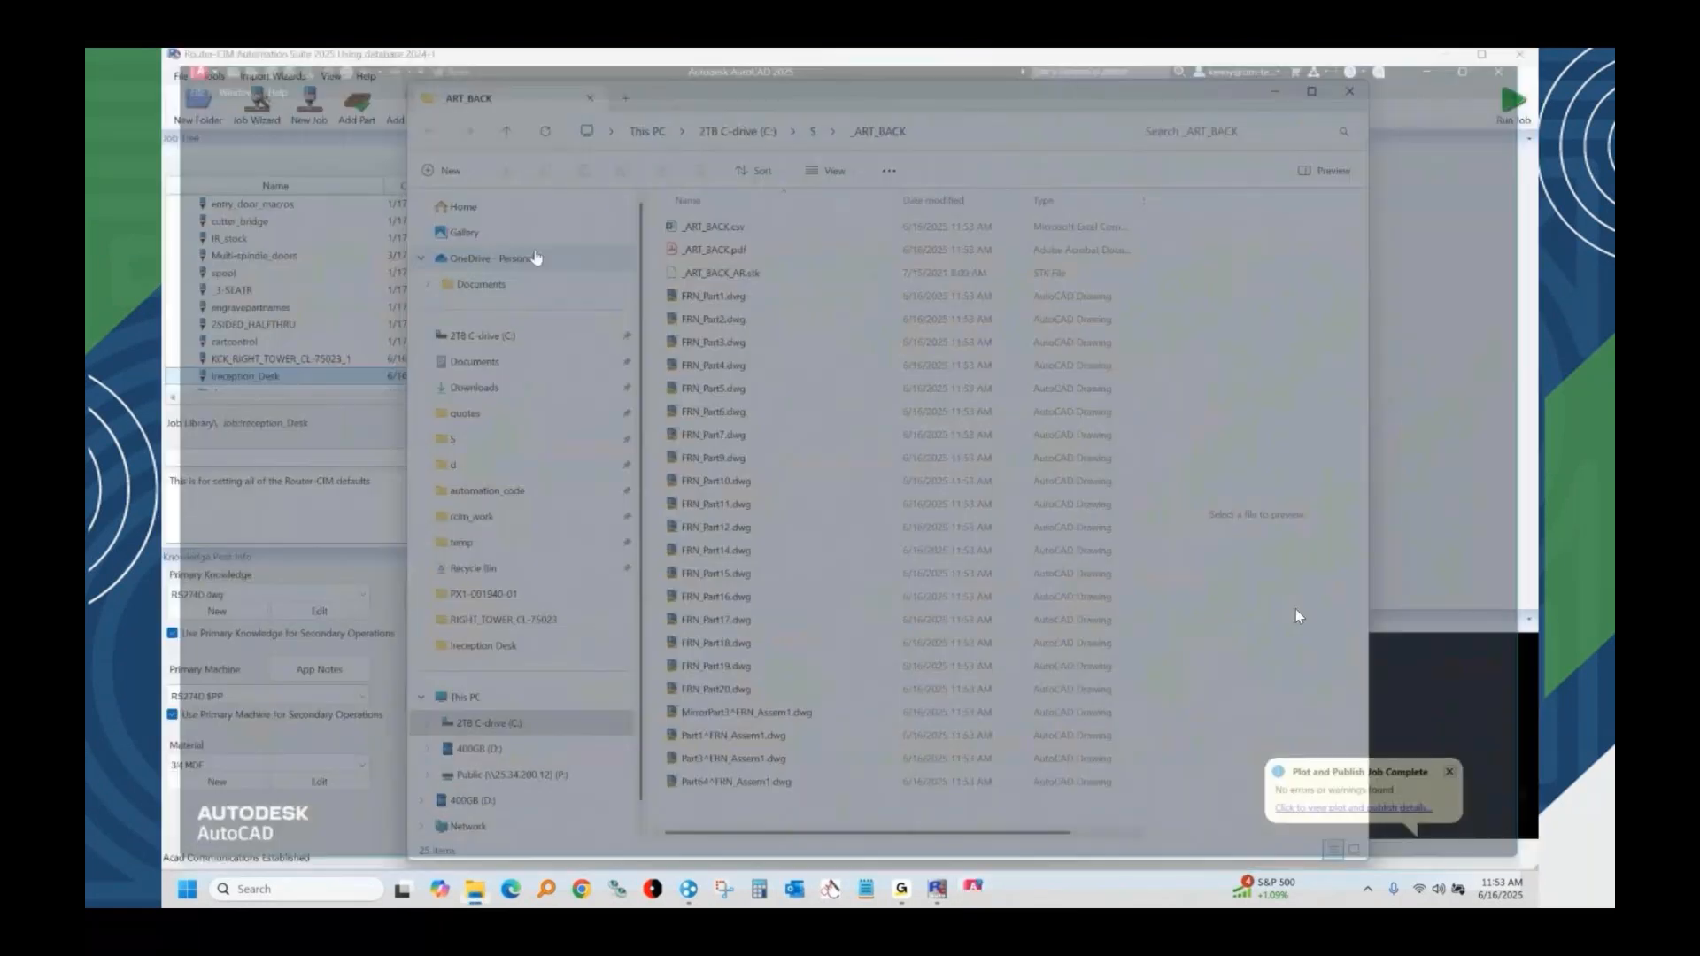
# Import _ART_BACK.csv from the _ART_BACK folder under C:\S as a job in Router-CIM Automation Suite.
pyautogui.click(268, 77)
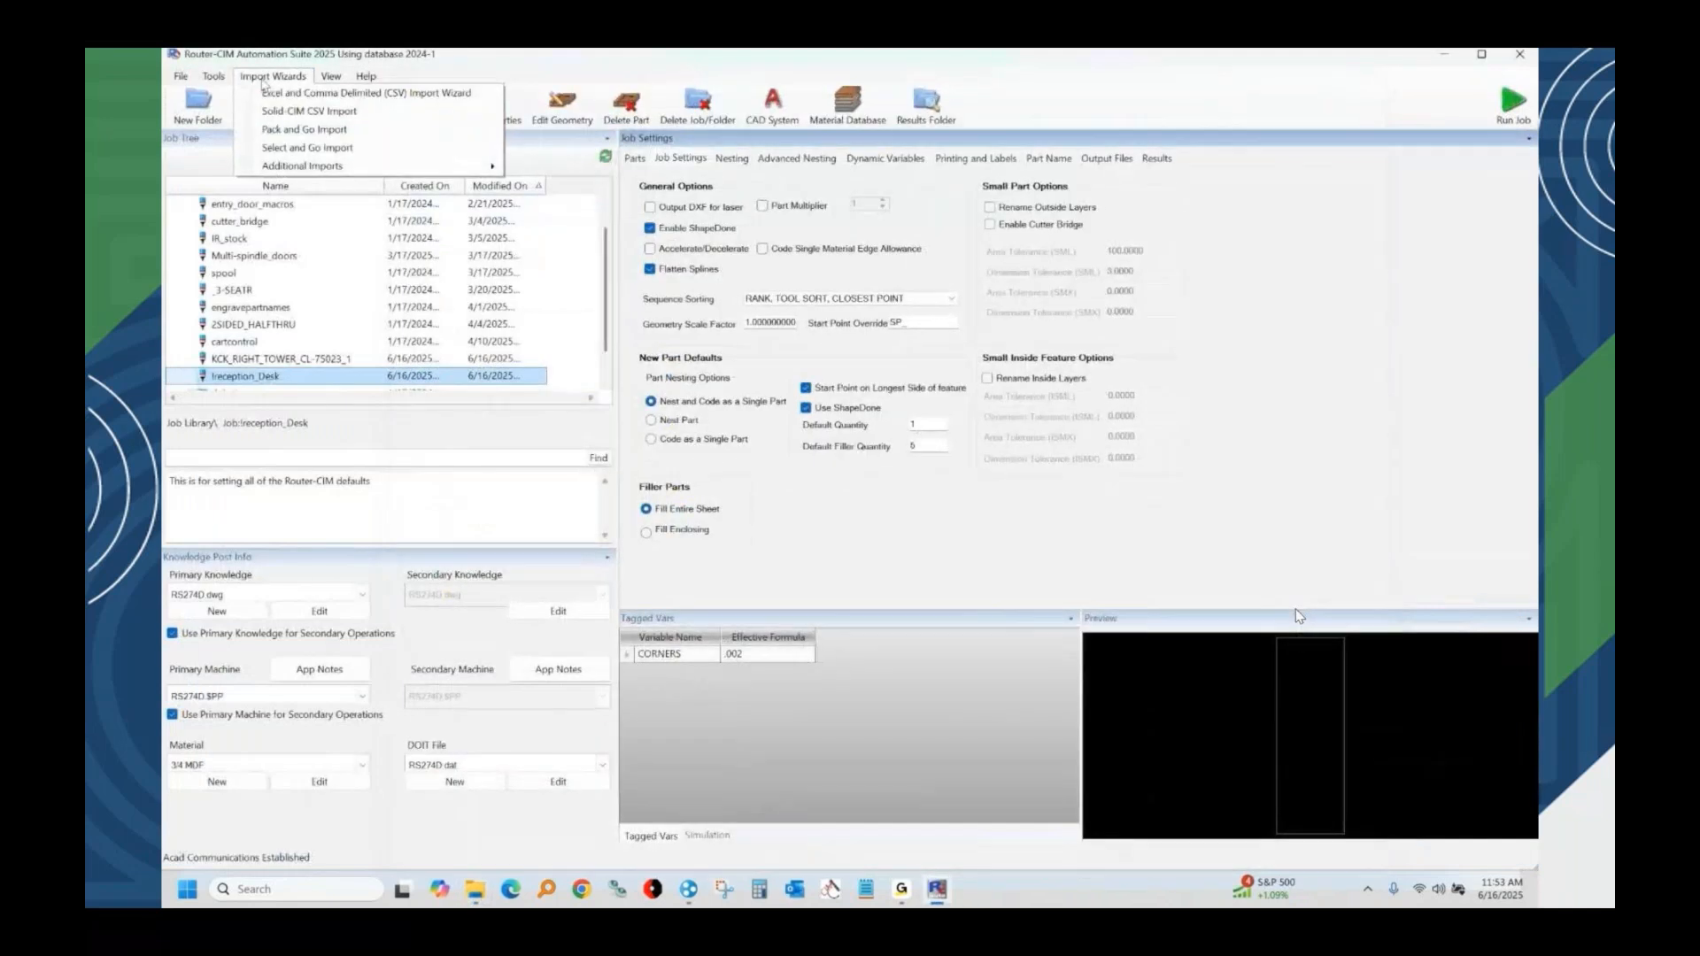
pyautogui.click(310, 93)
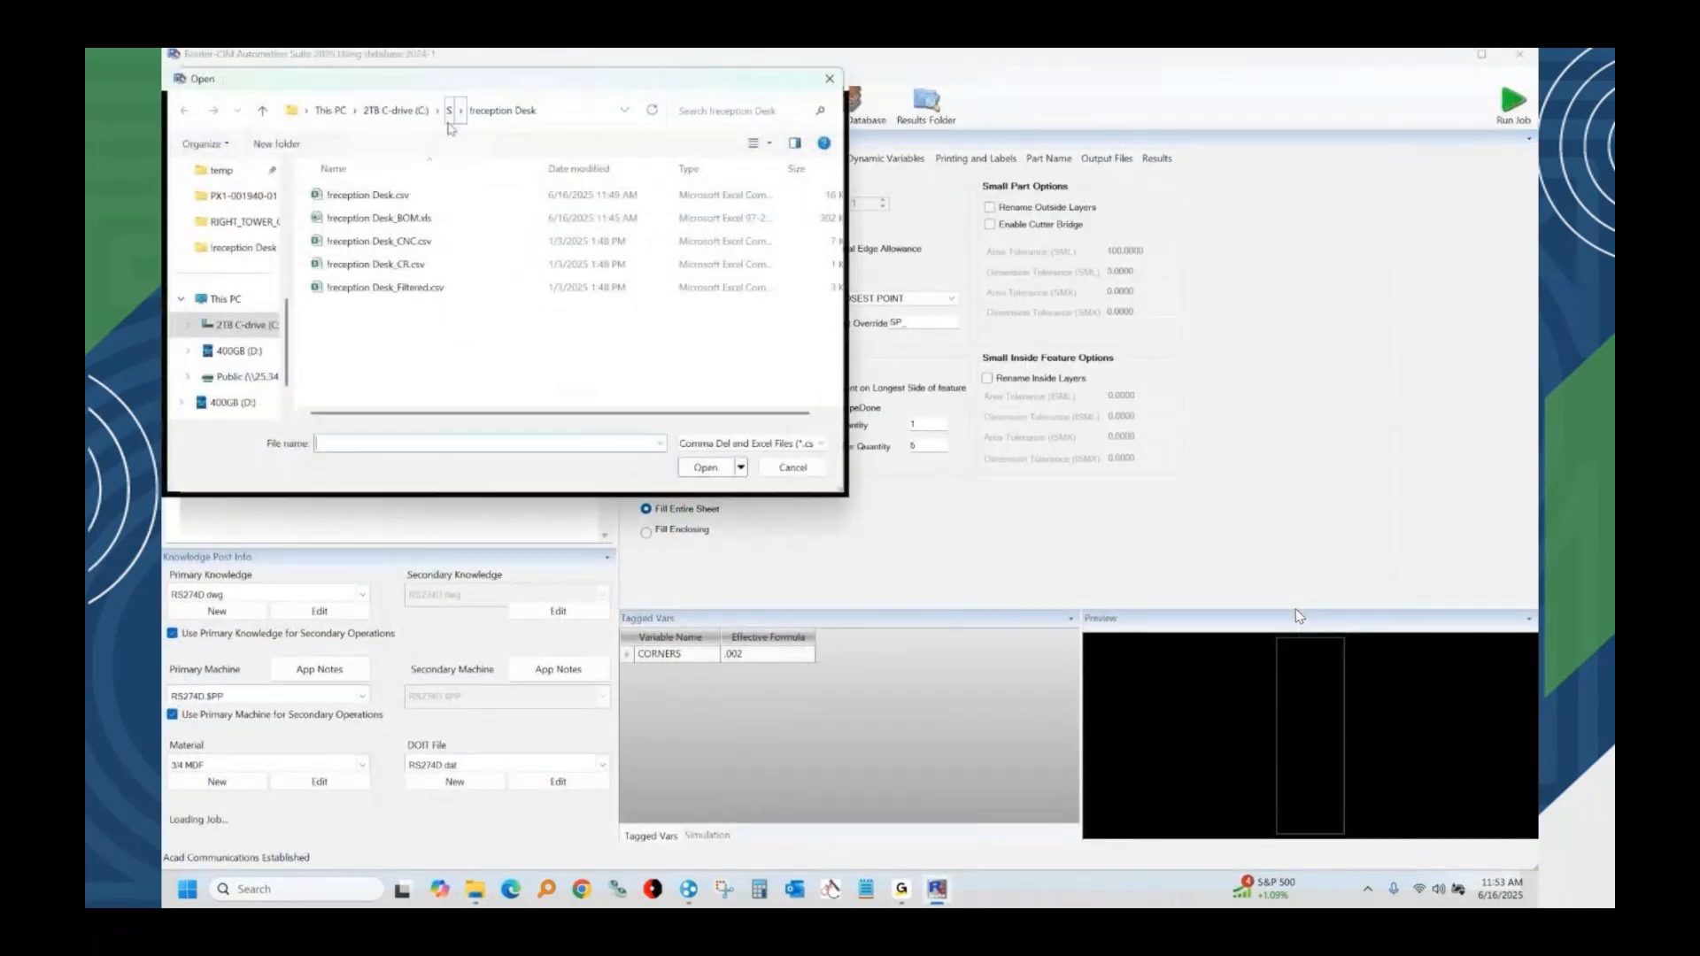
pyautogui.click(450, 110)
pyautogui.doubleClick(368, 219)
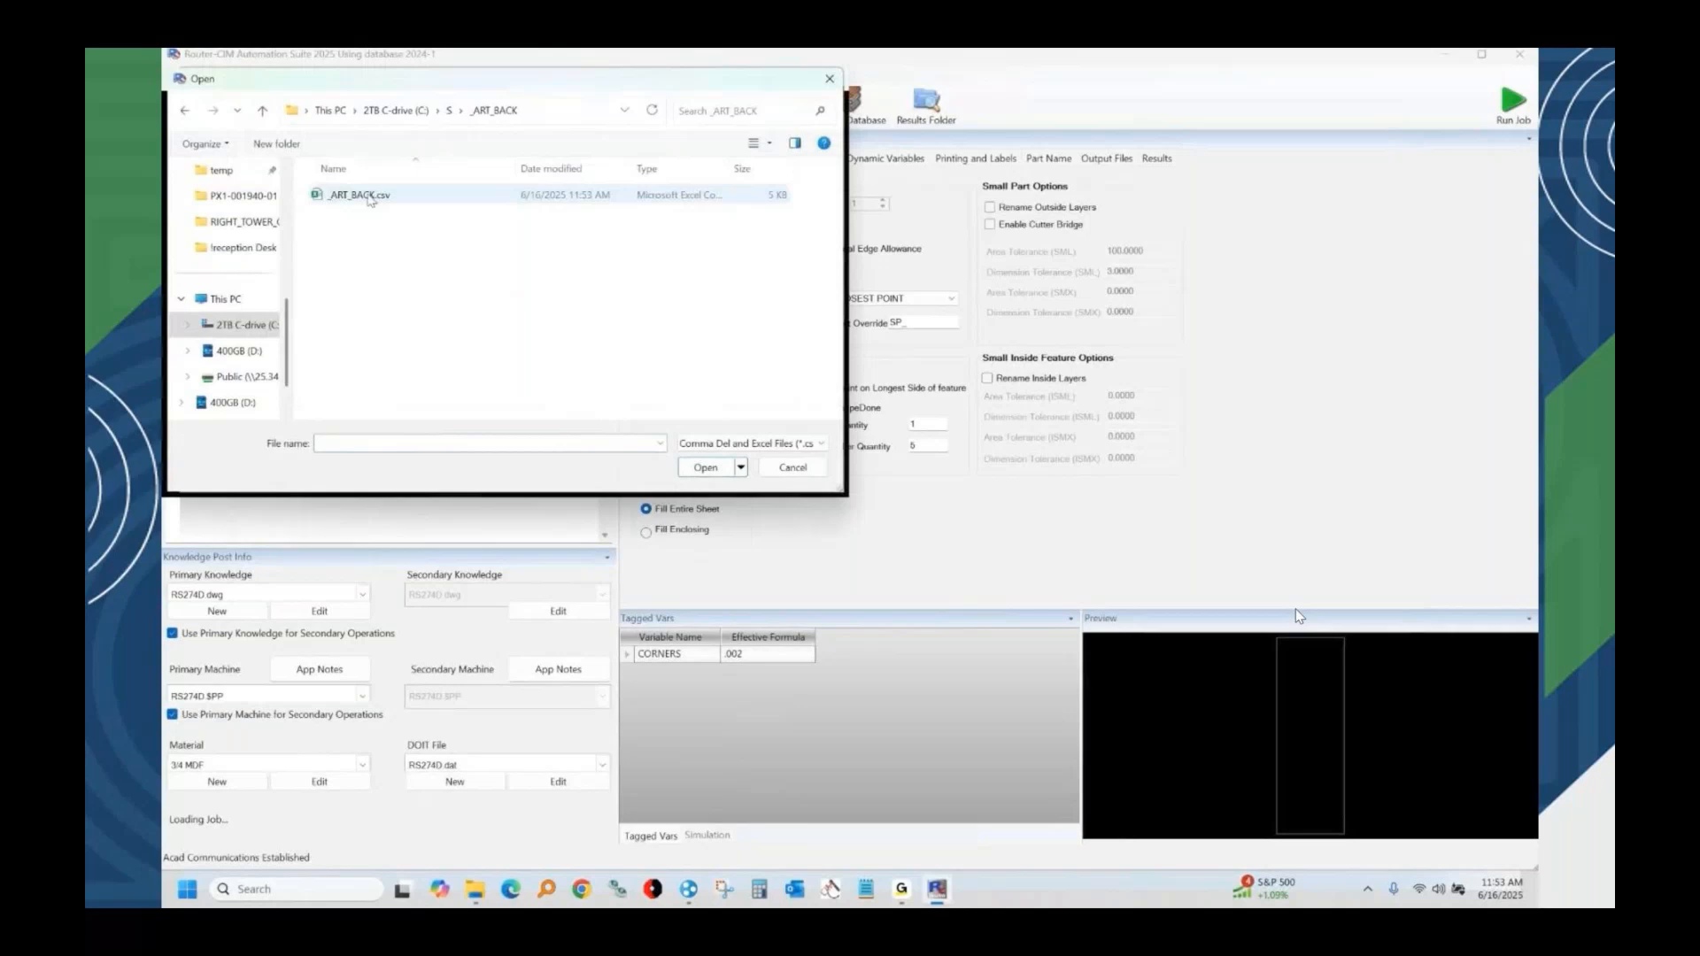
pyautogui.doubleClick(370, 196)
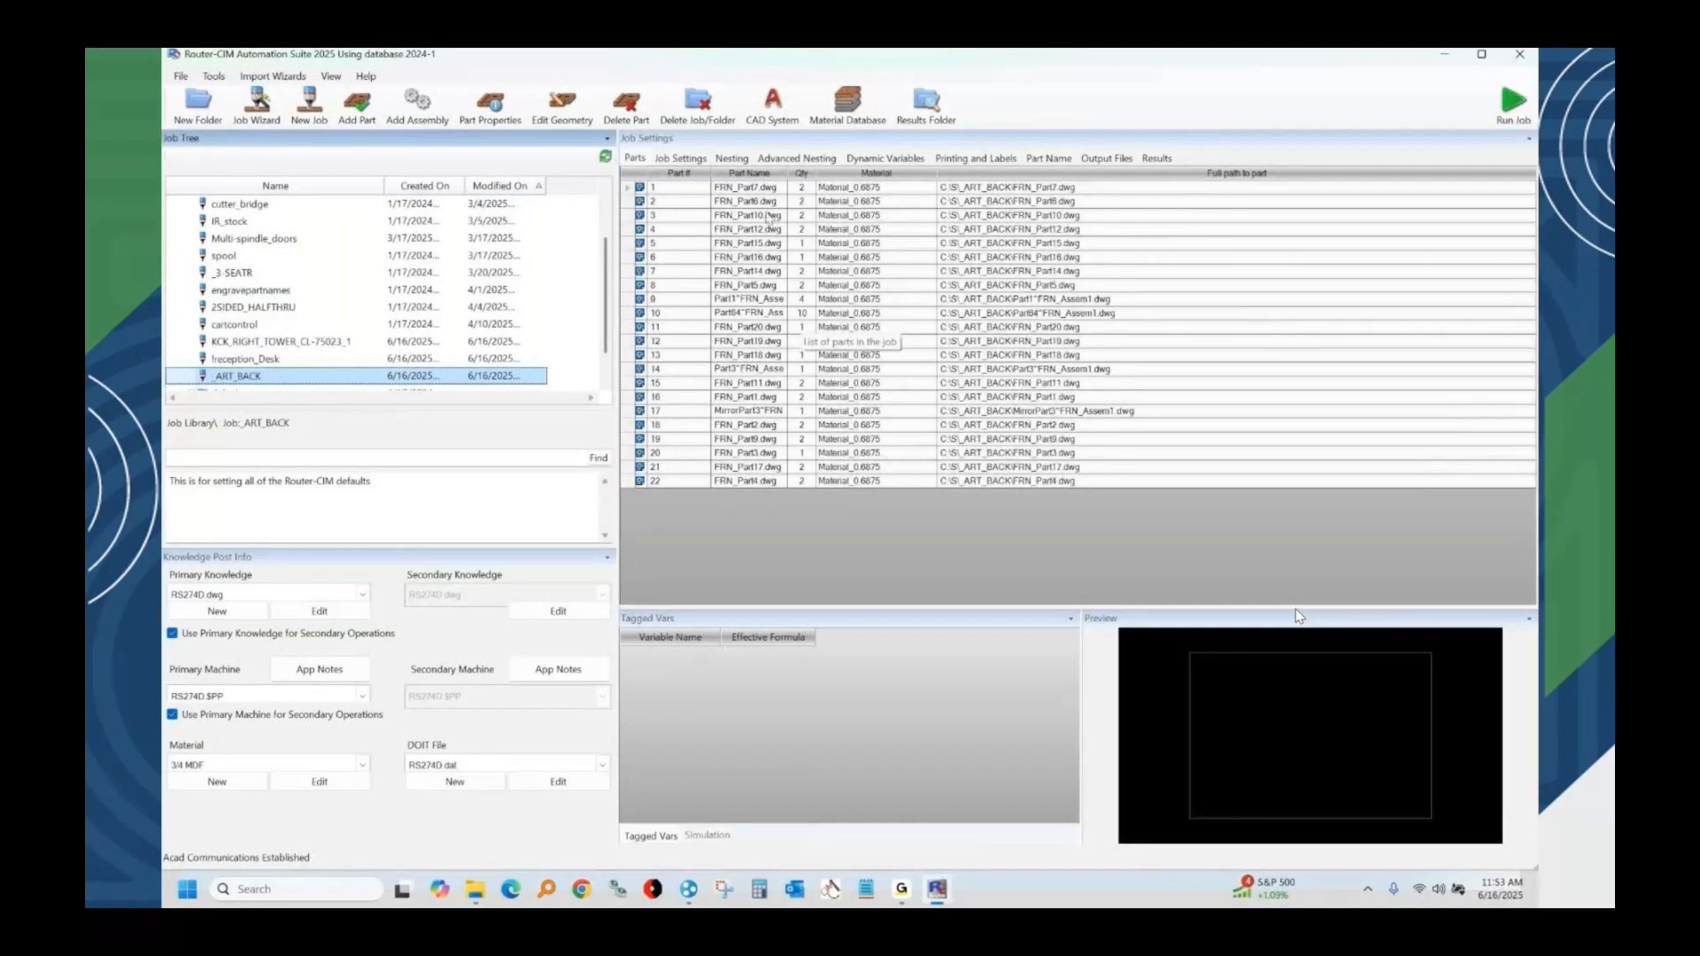
# Preview the geometry of several parts in the _ART_BACK job, starting with FRN_Part10.dwg.
pyautogui.click(767, 215)
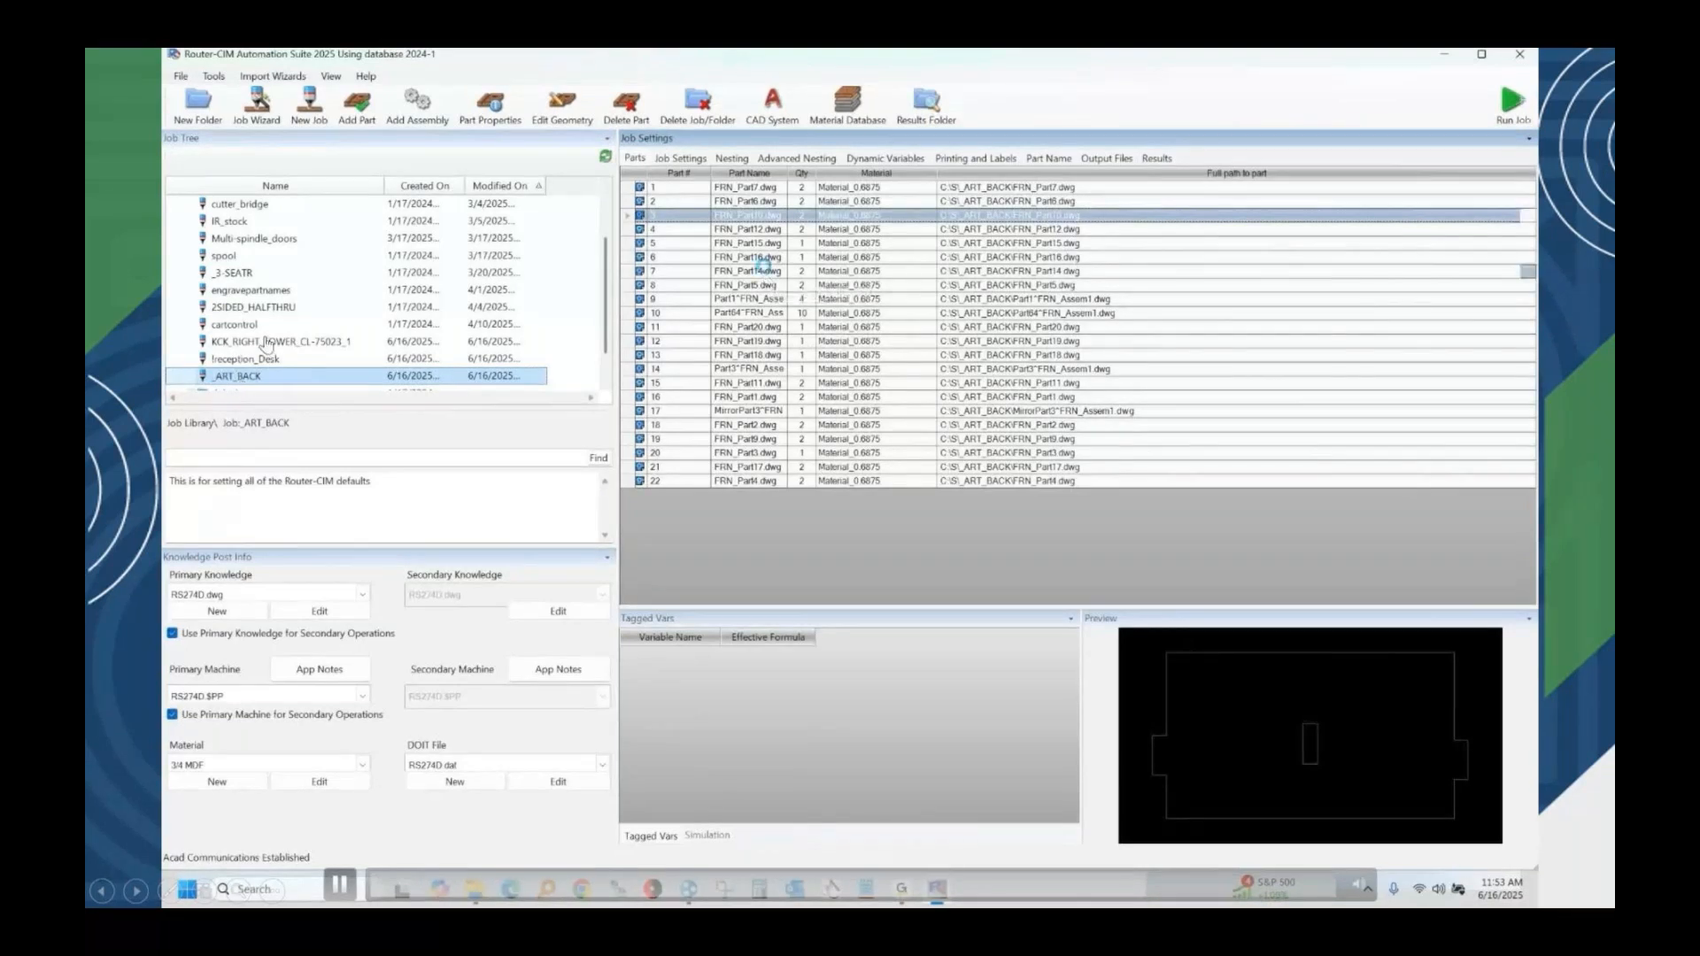
pyautogui.press('Down')
pyautogui.press('Down')
pyautogui.press('Down')
pyautogui.press('Down')
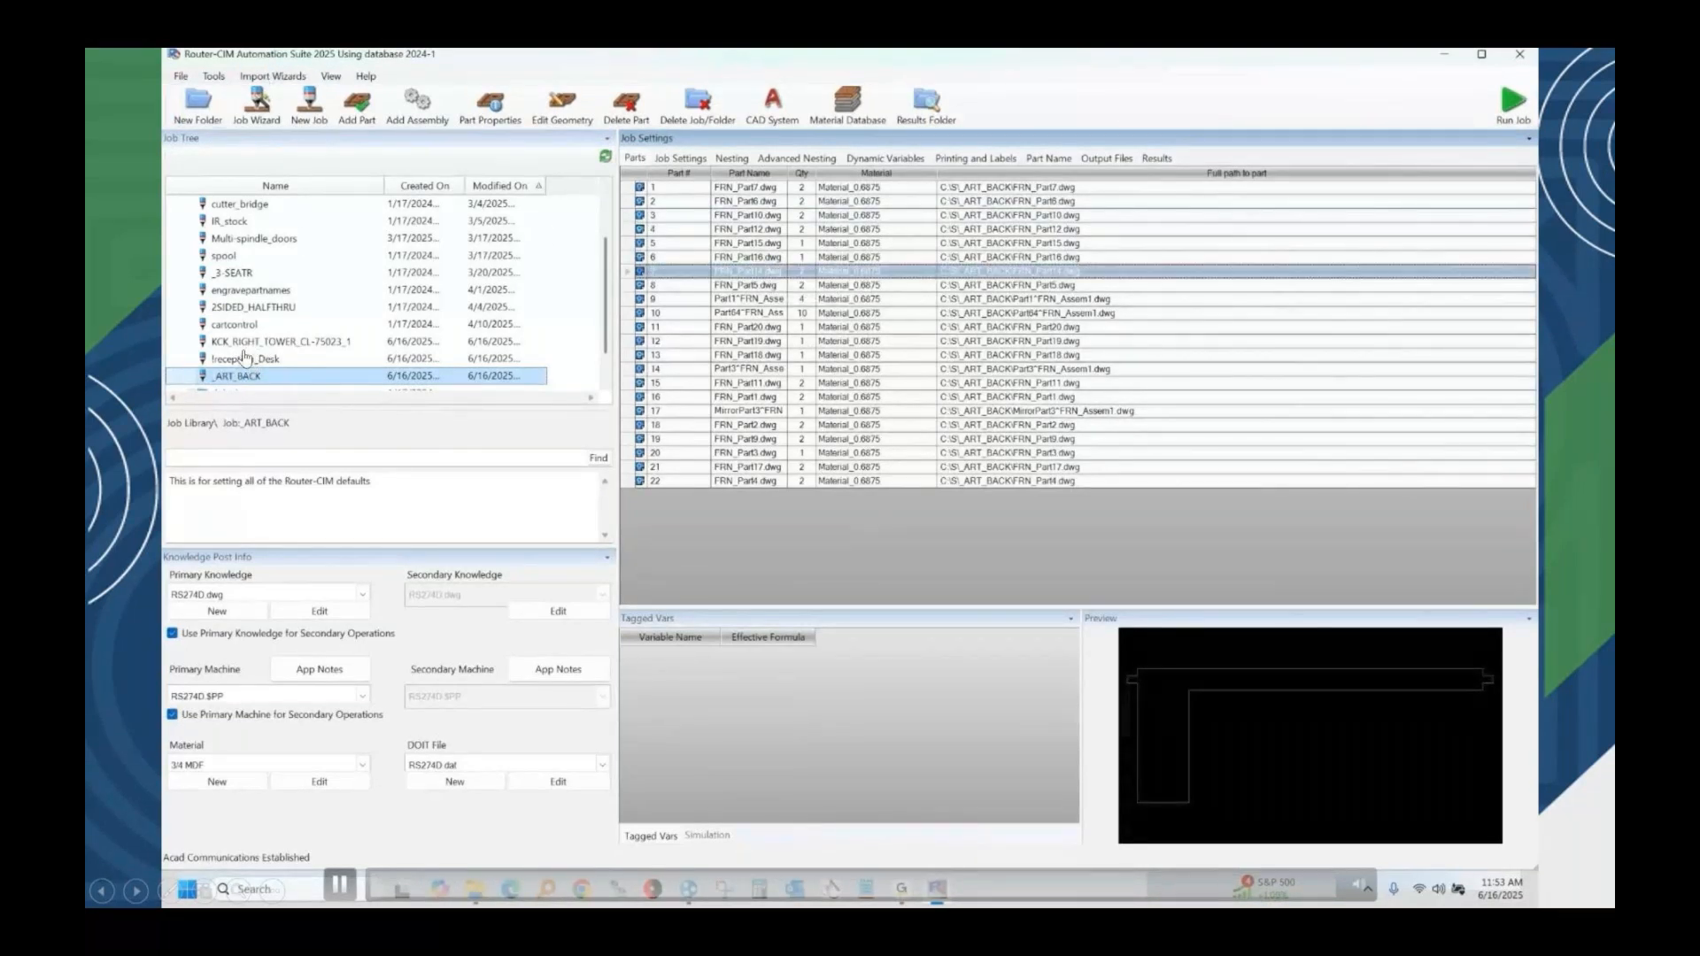
# Create a new job named NewJob and add the _ART_BACK, !reception_Desk and KCK_RIGHT_TOWER_CL-75023_1 jobs to it as assemblies.
pyautogui.click(310, 114)
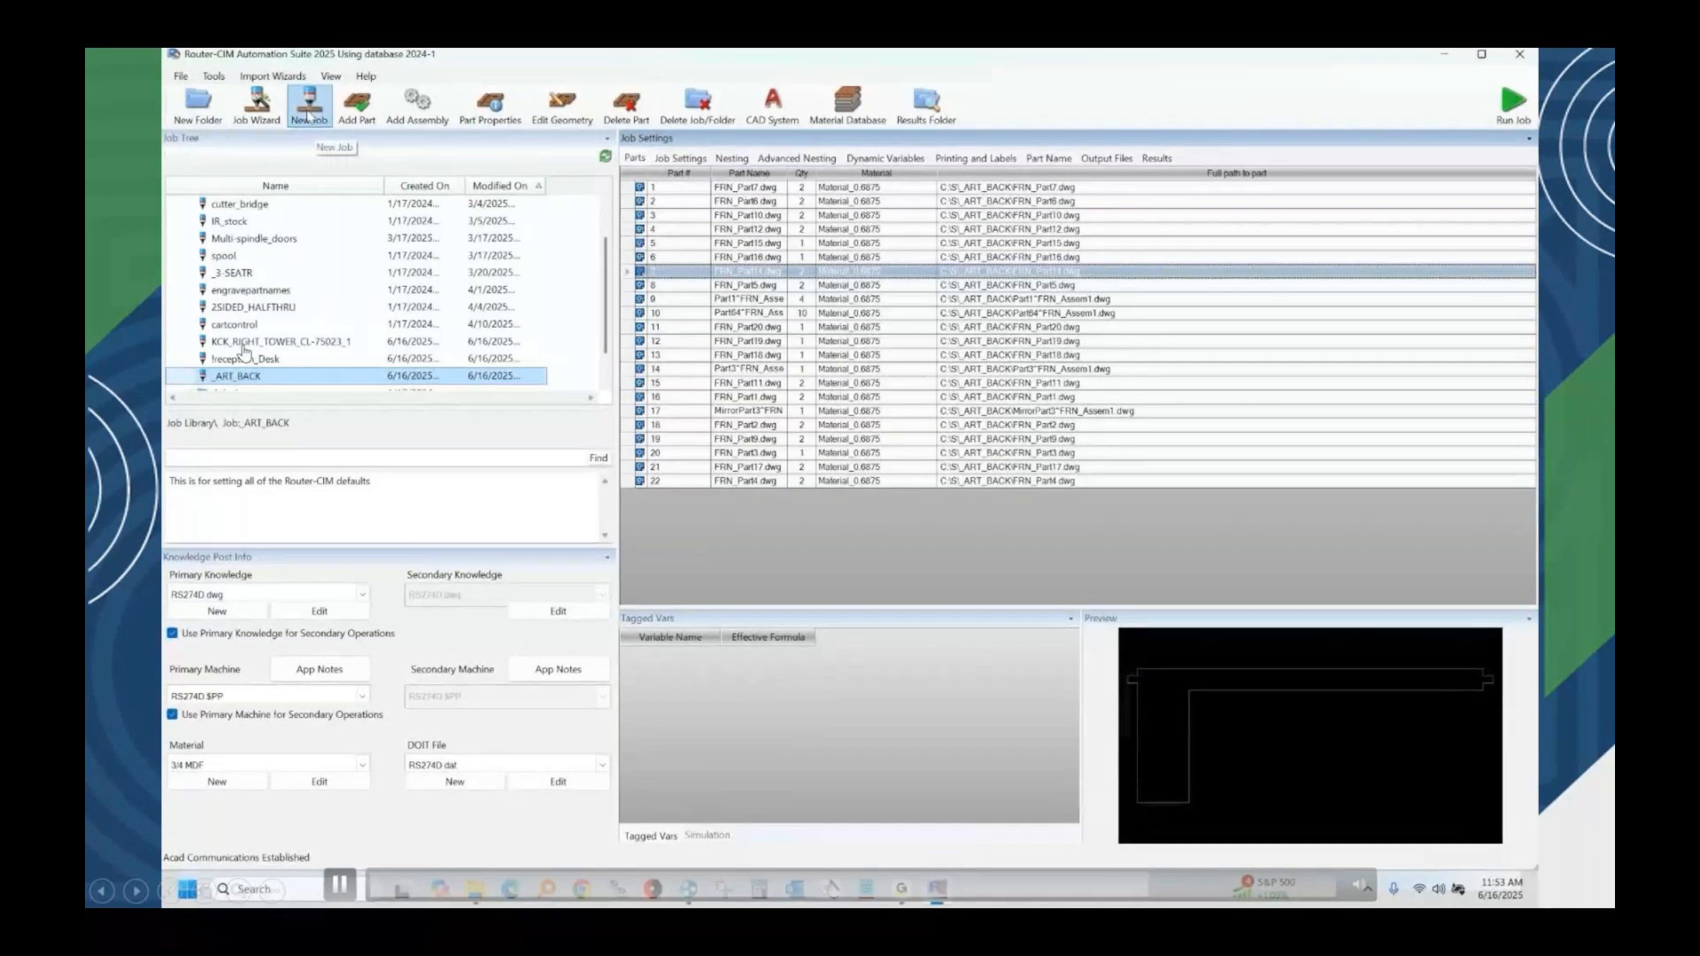
pyautogui.click(423, 119)
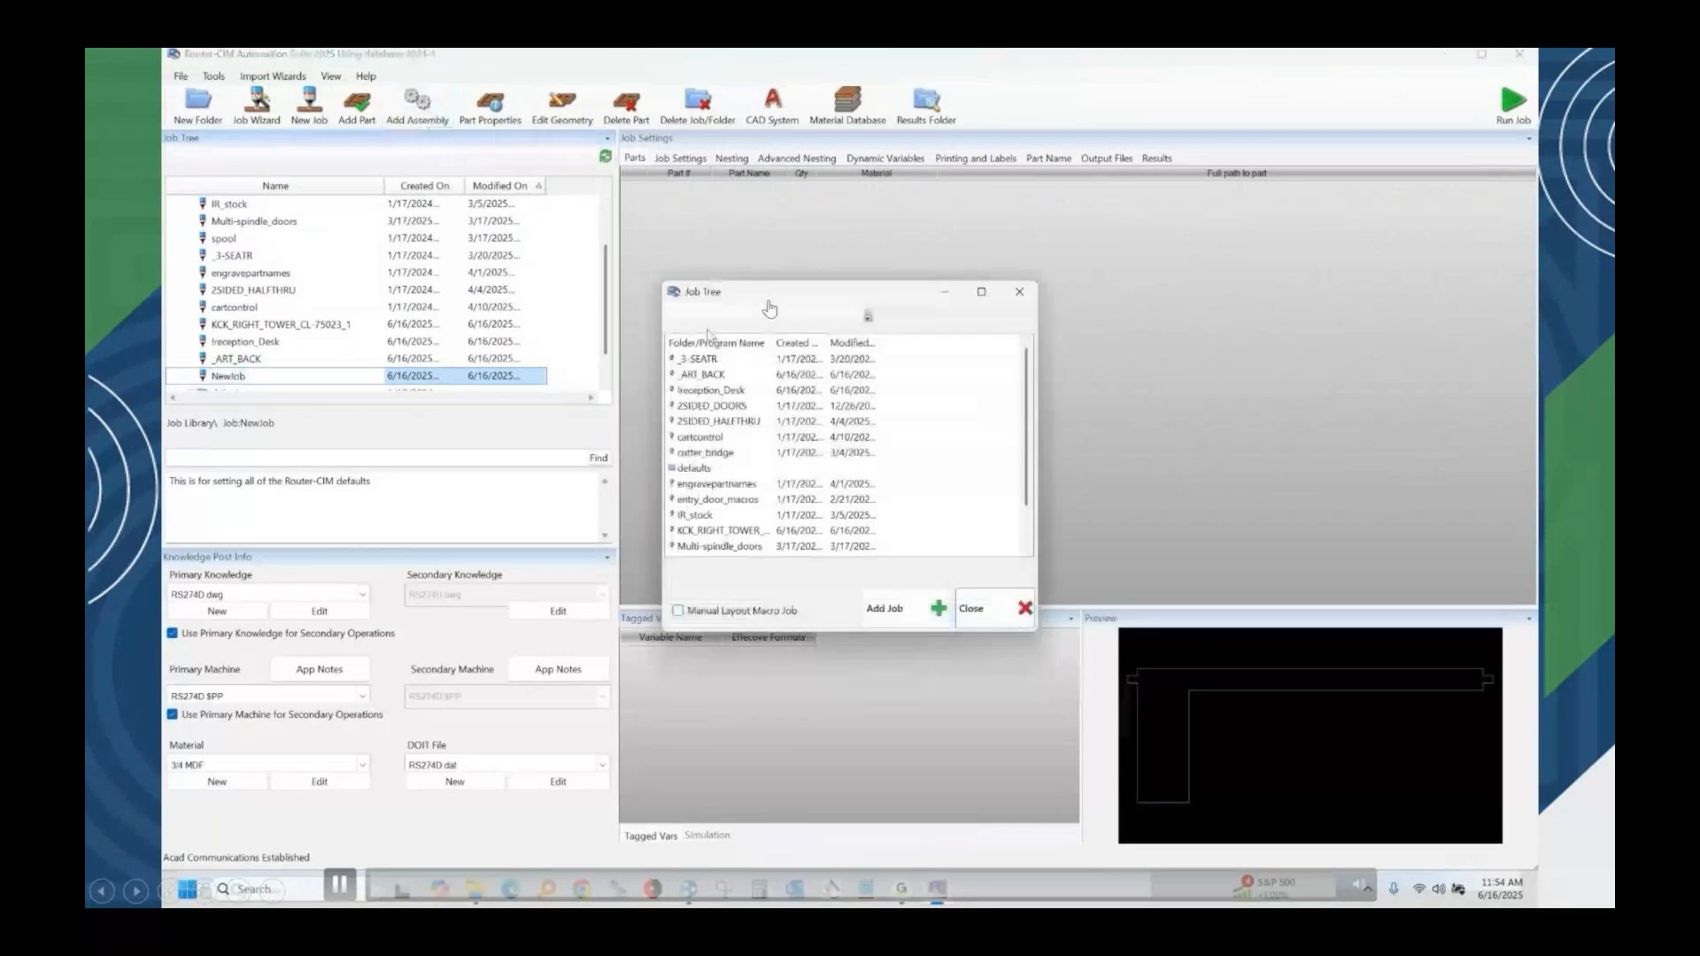
pyautogui.click(700, 375)
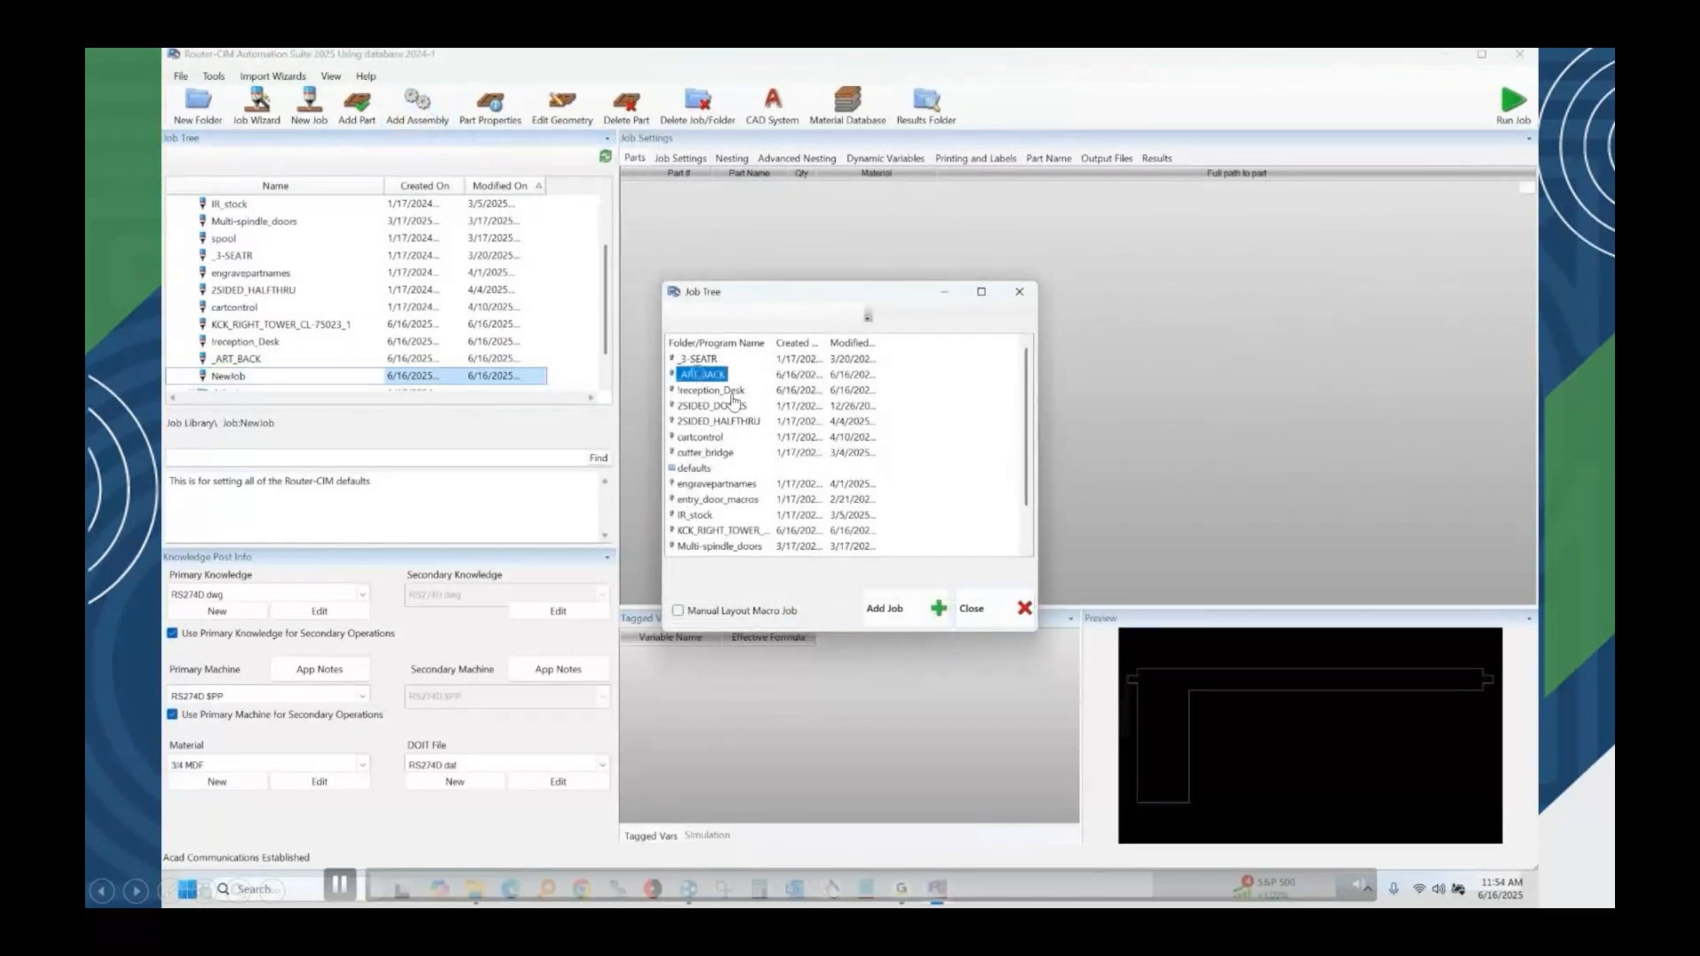
pyautogui.click(729, 399)
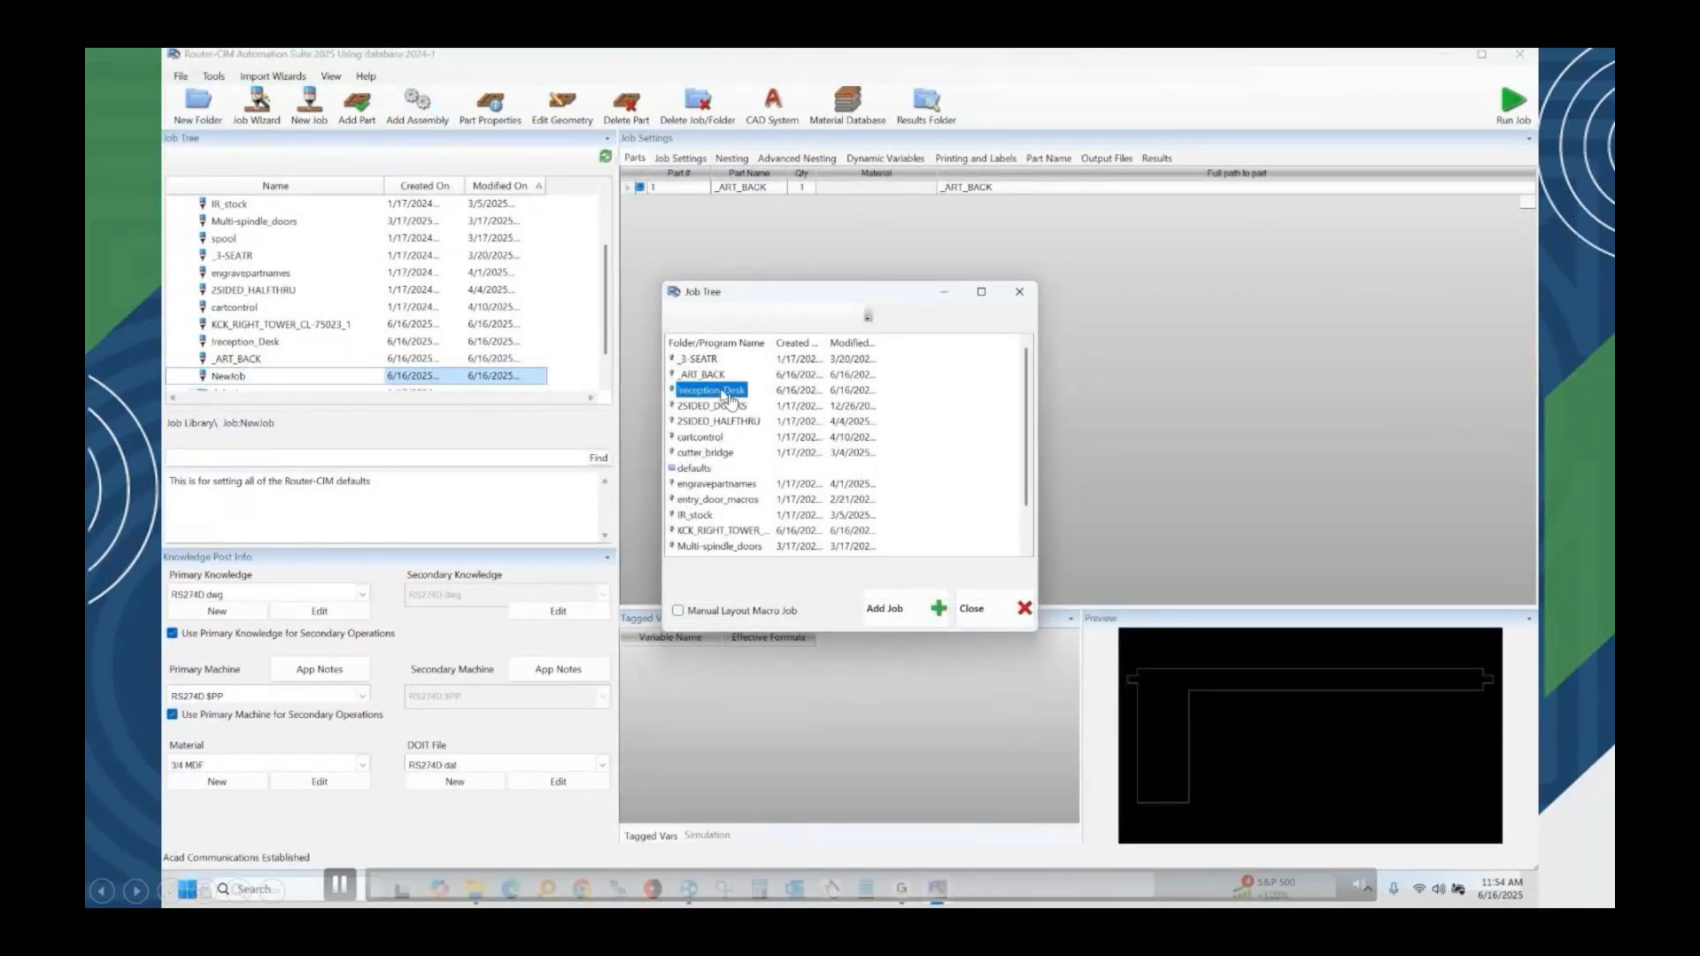
pyautogui.click(760, 531)
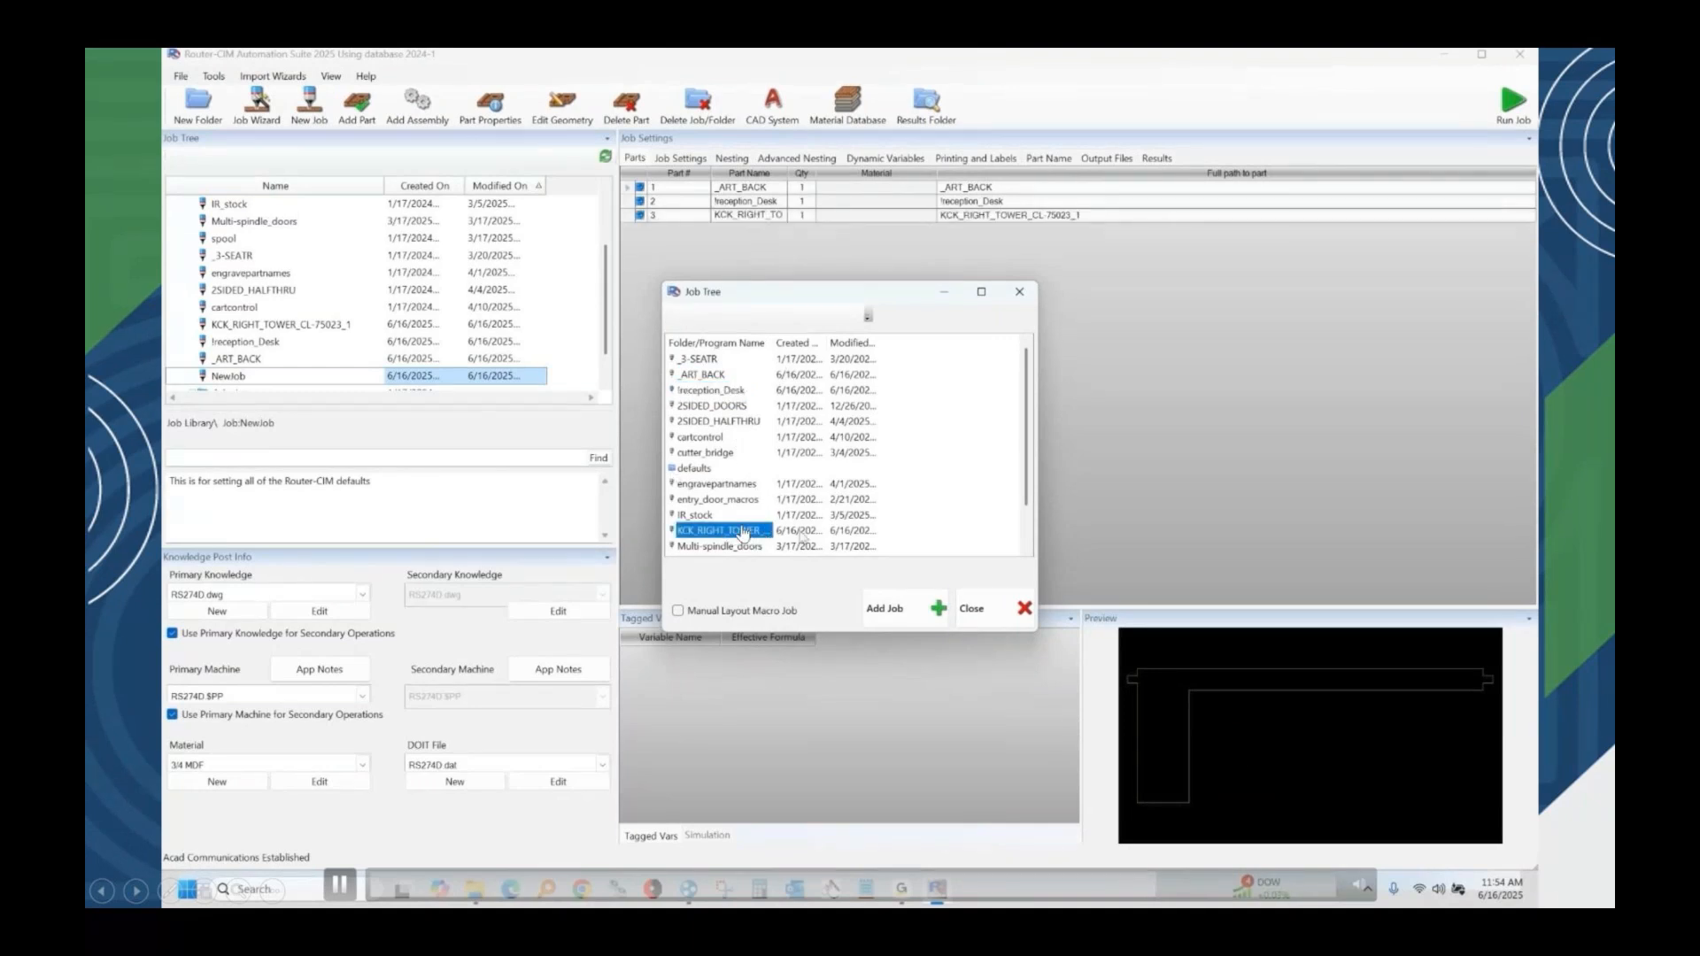
pyautogui.click(986, 620)
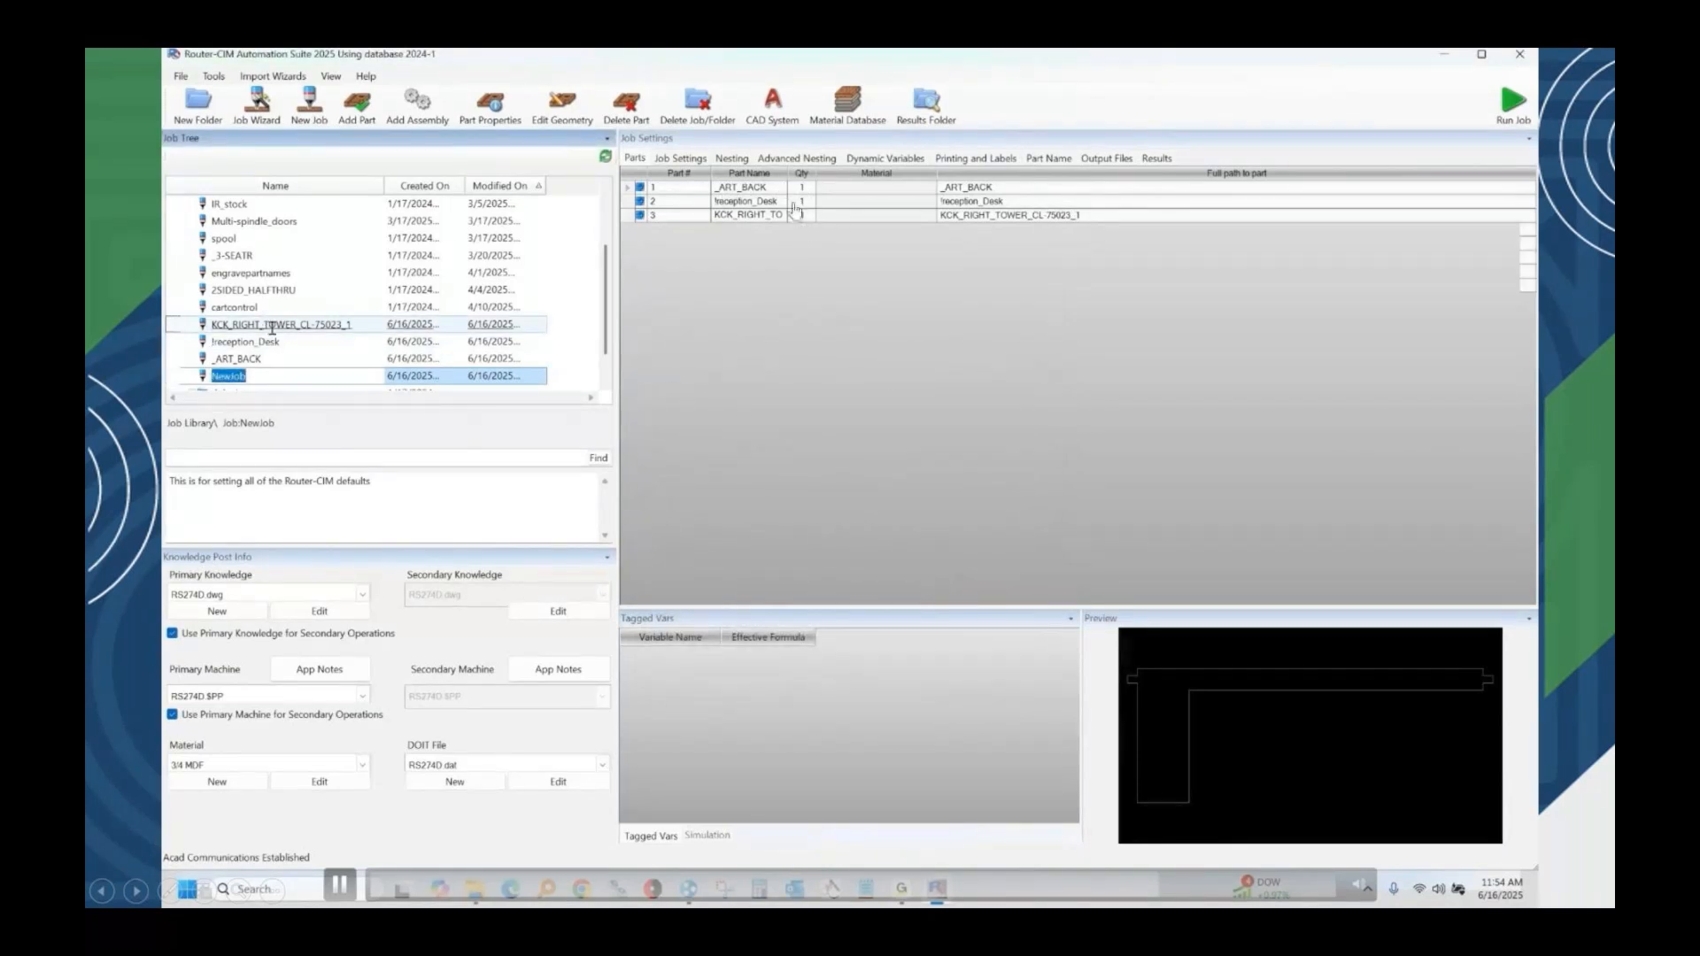
# Review the job settings of the KCK_RIGHT_TOWER_CL-75023_1 job.
pyautogui.click(272, 327)
pyautogui.click(680, 159)
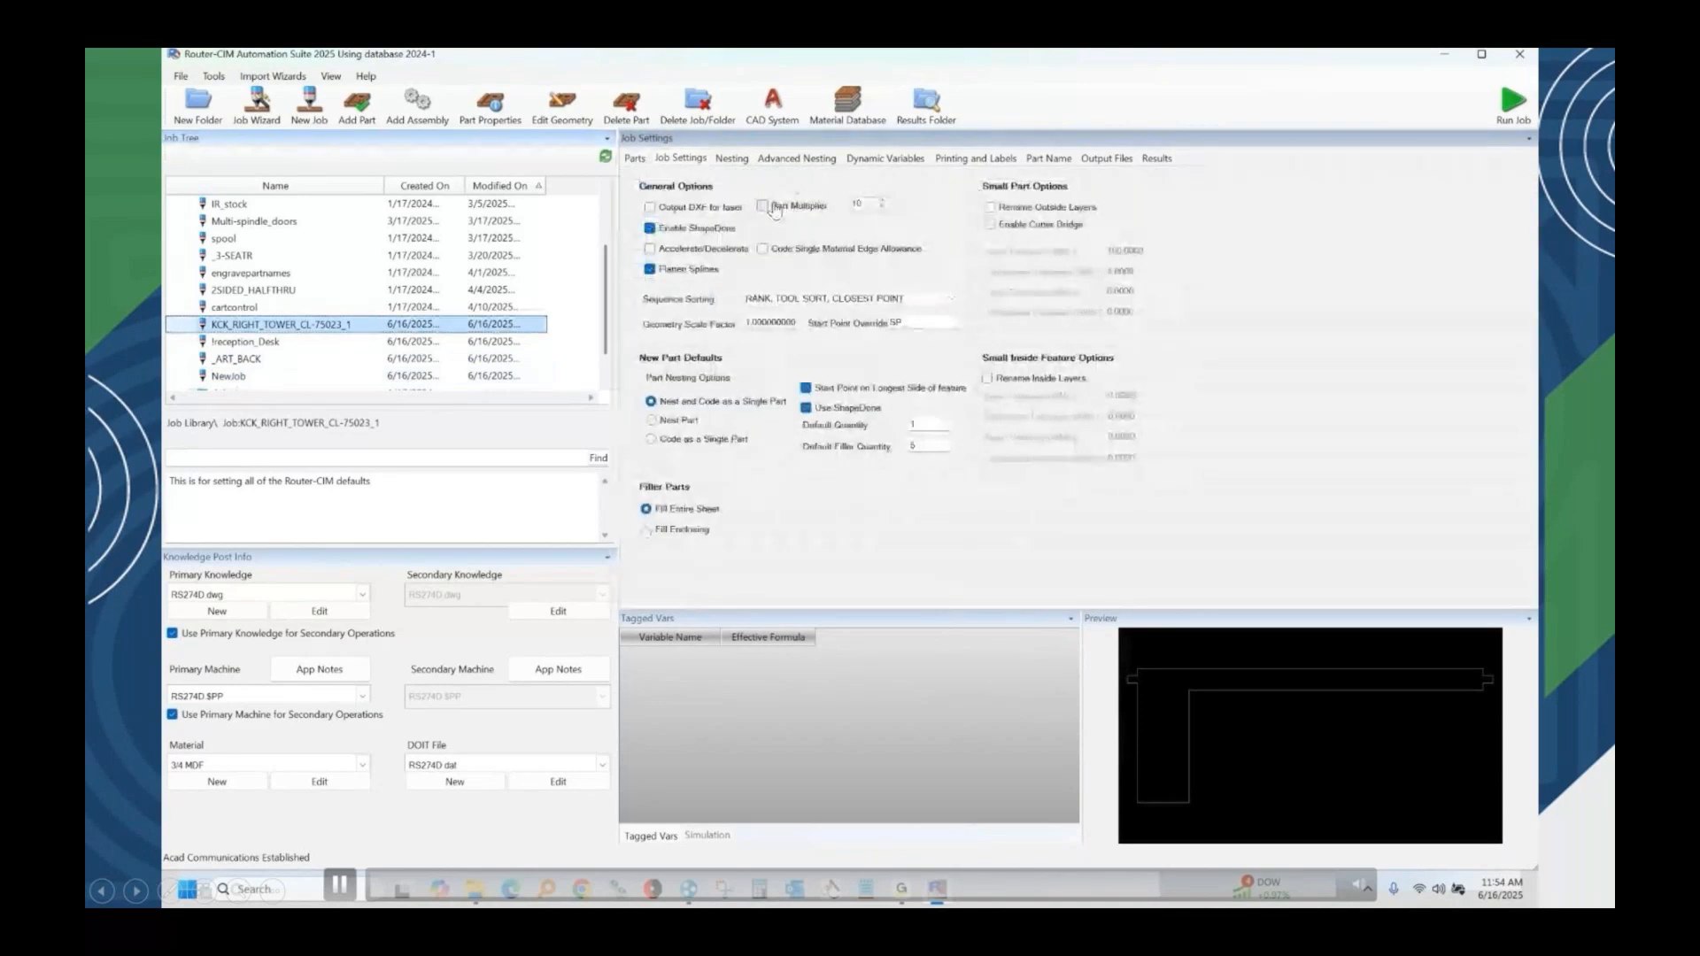
pyautogui.click(267, 372)
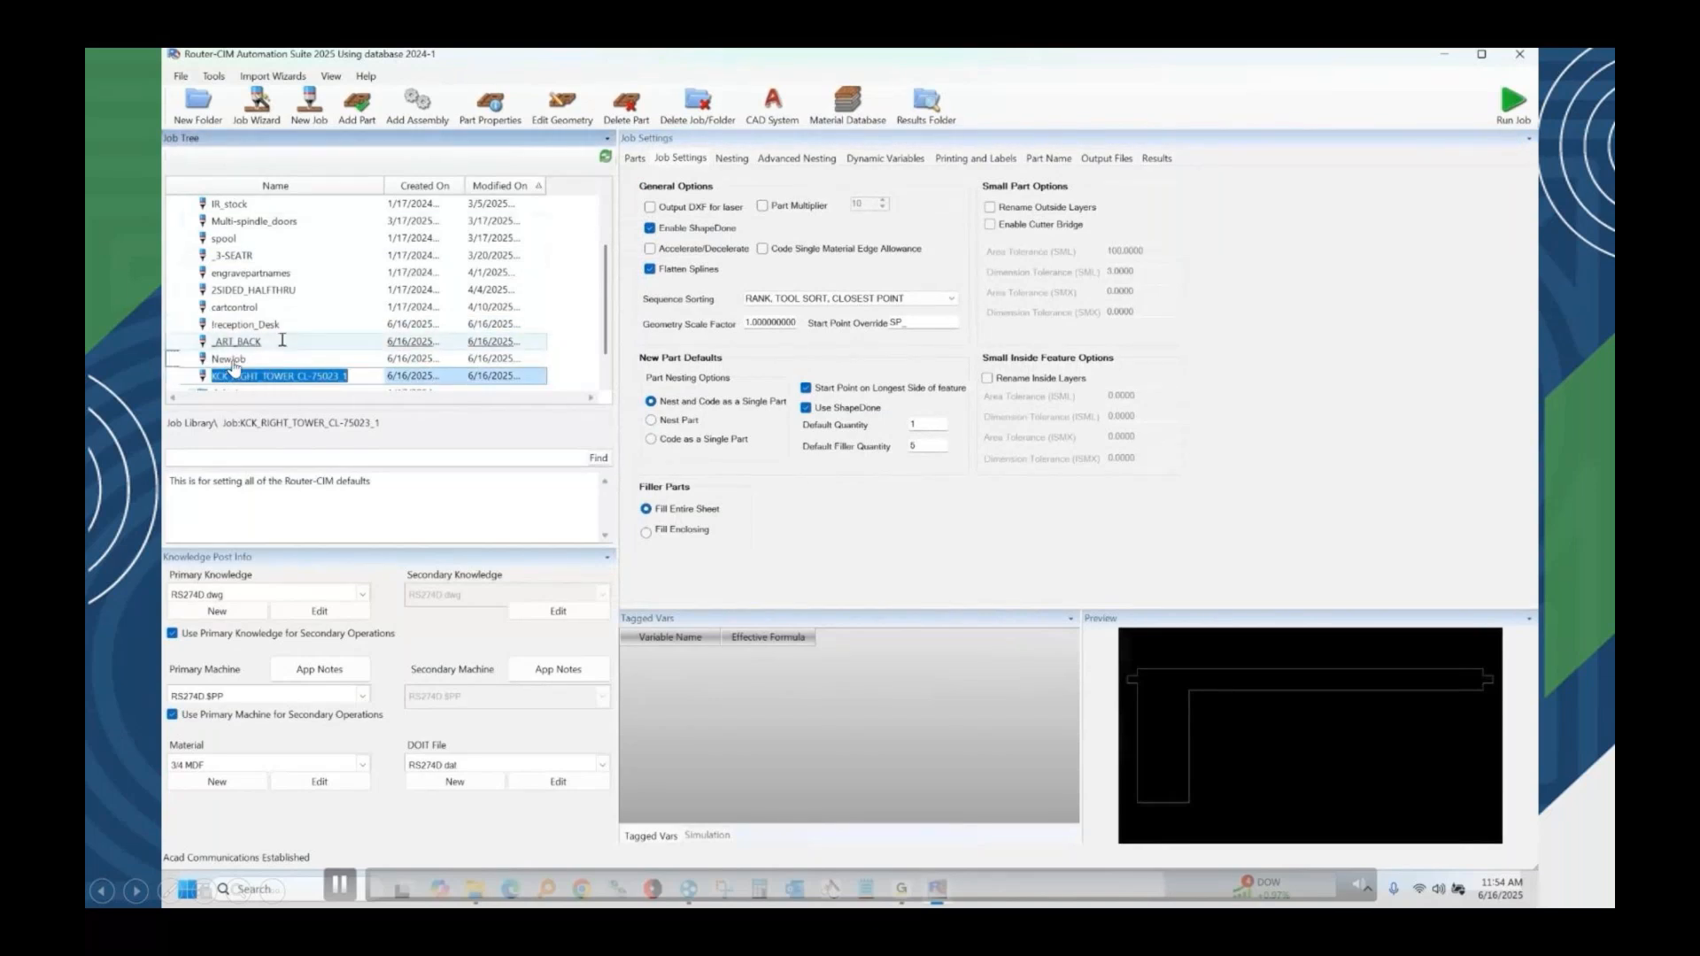
pyautogui.scroll(-1, 276, 344)
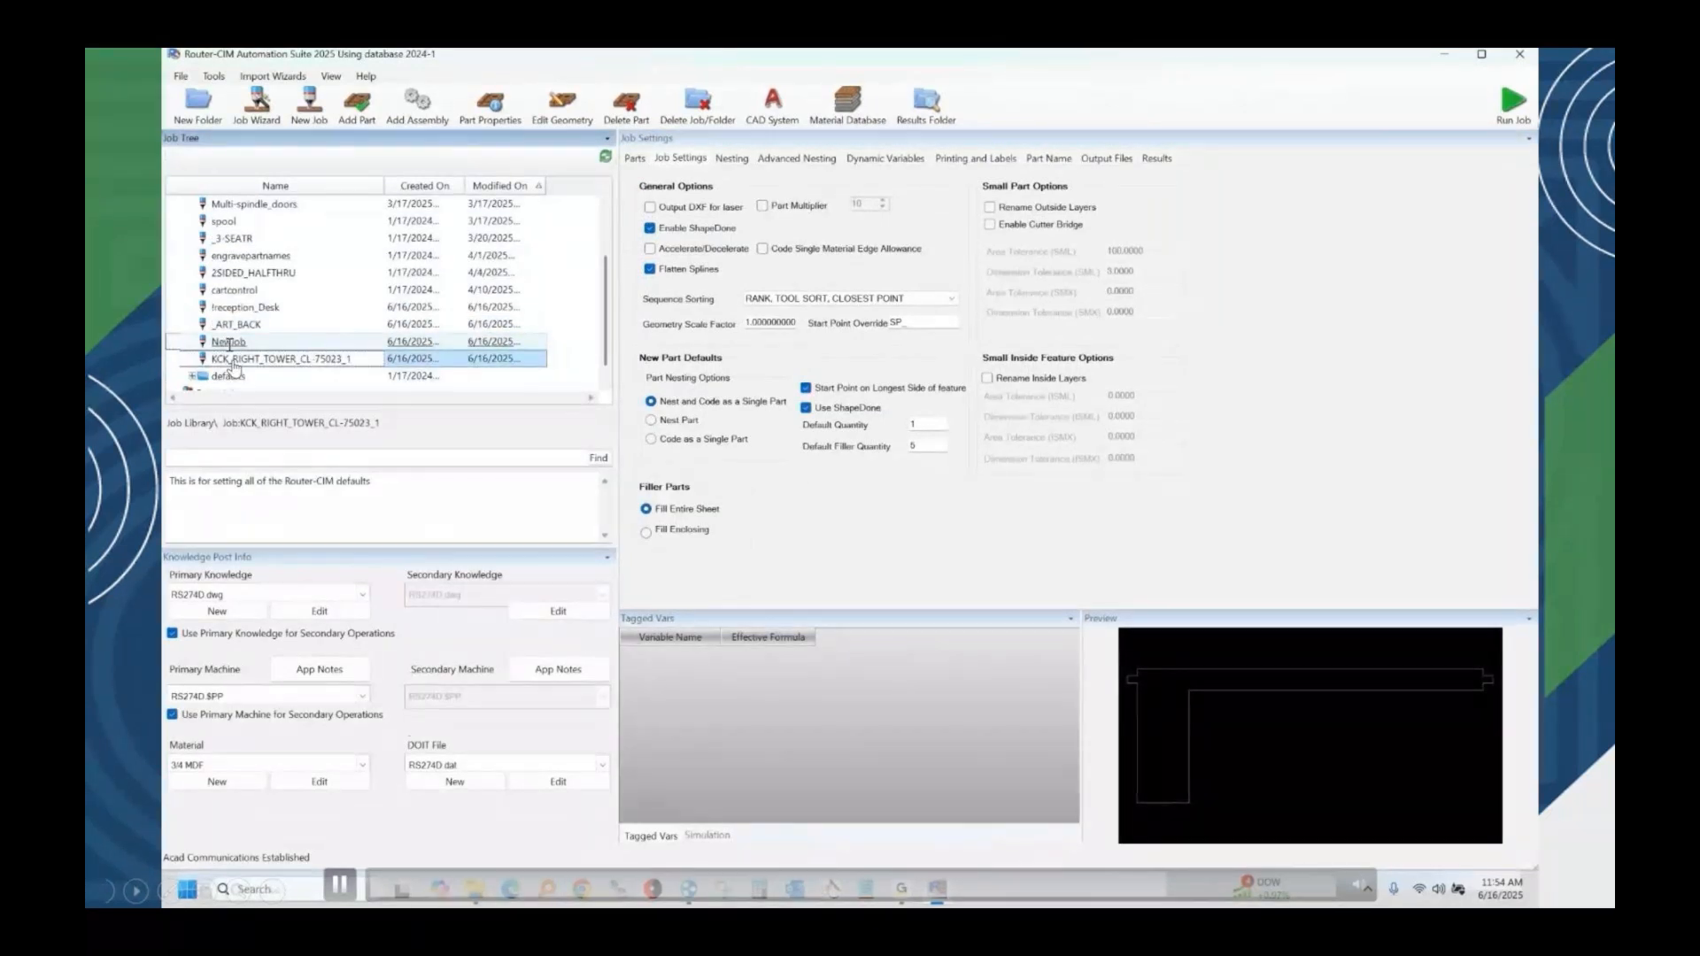
# Set NewJob's quantities to 3 for _ART_BACK, 1 for !reception_Desk and 2 for KCK_RIGHT_TOWER_CL-75023_1, and run the job.
pyautogui.click(230, 343)
pyautogui.click(805, 188)
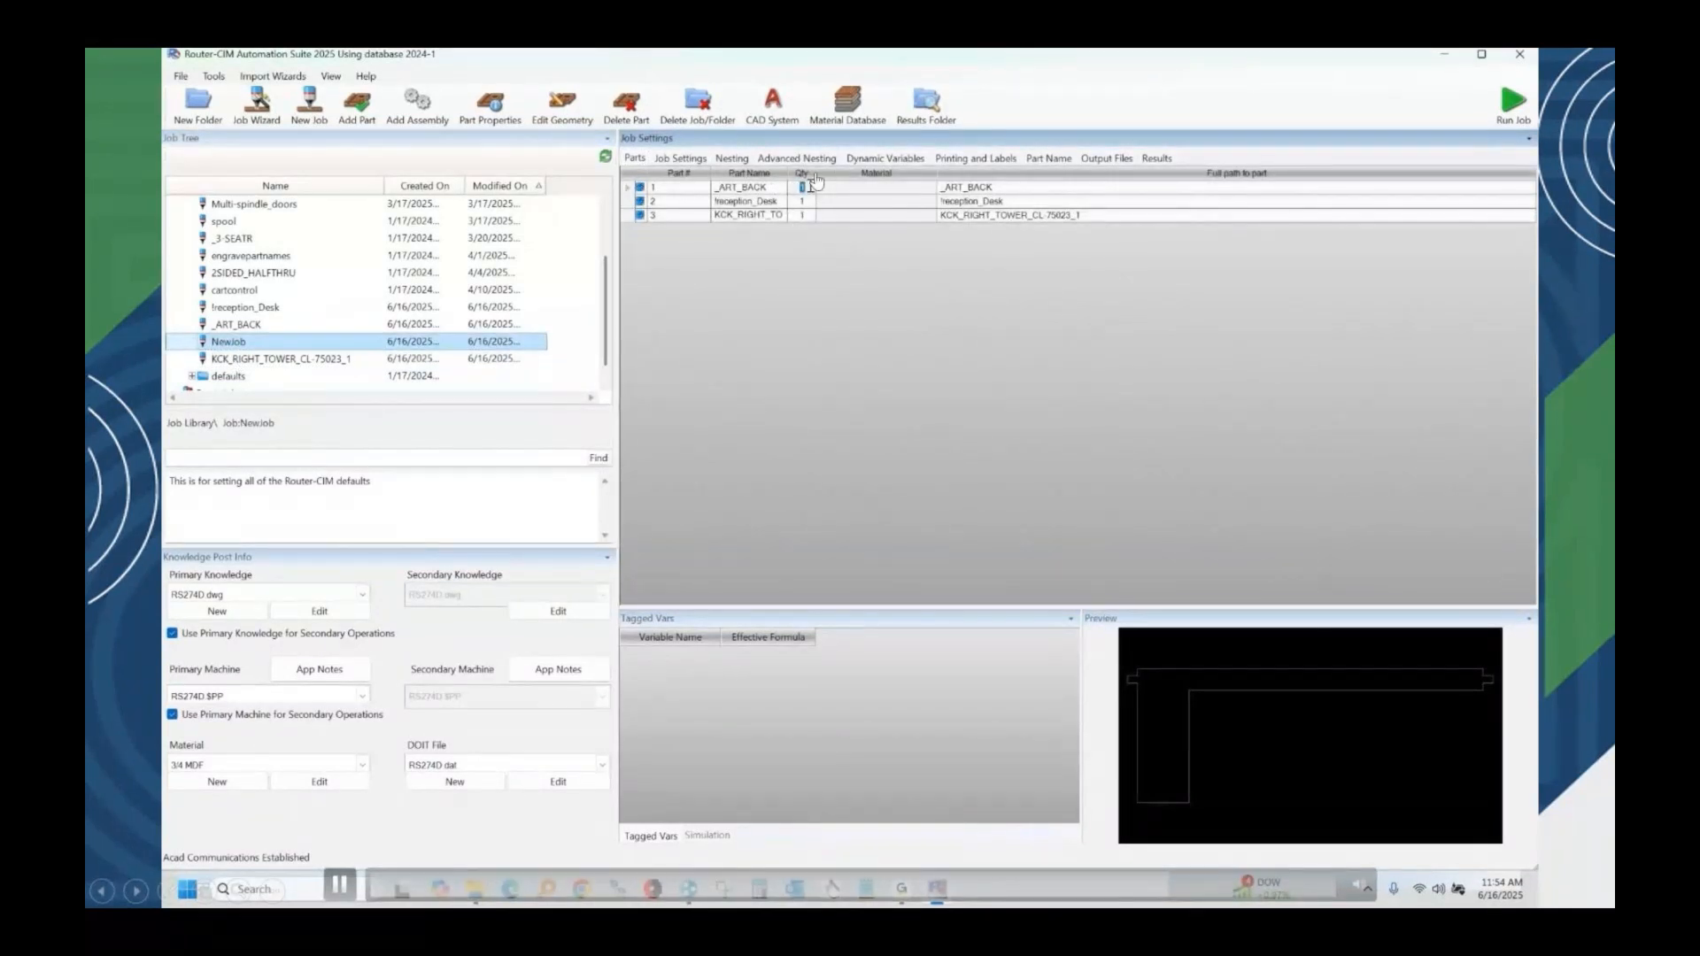
pyautogui.write('3')
pyautogui.press('Return')
pyautogui.write('2')
pyautogui.press('Return')
pyautogui.click(807, 216)
pyautogui.write('2')
pyautogui.click(806, 202)
pyautogui.write('1')
pyautogui.click(1508, 113)
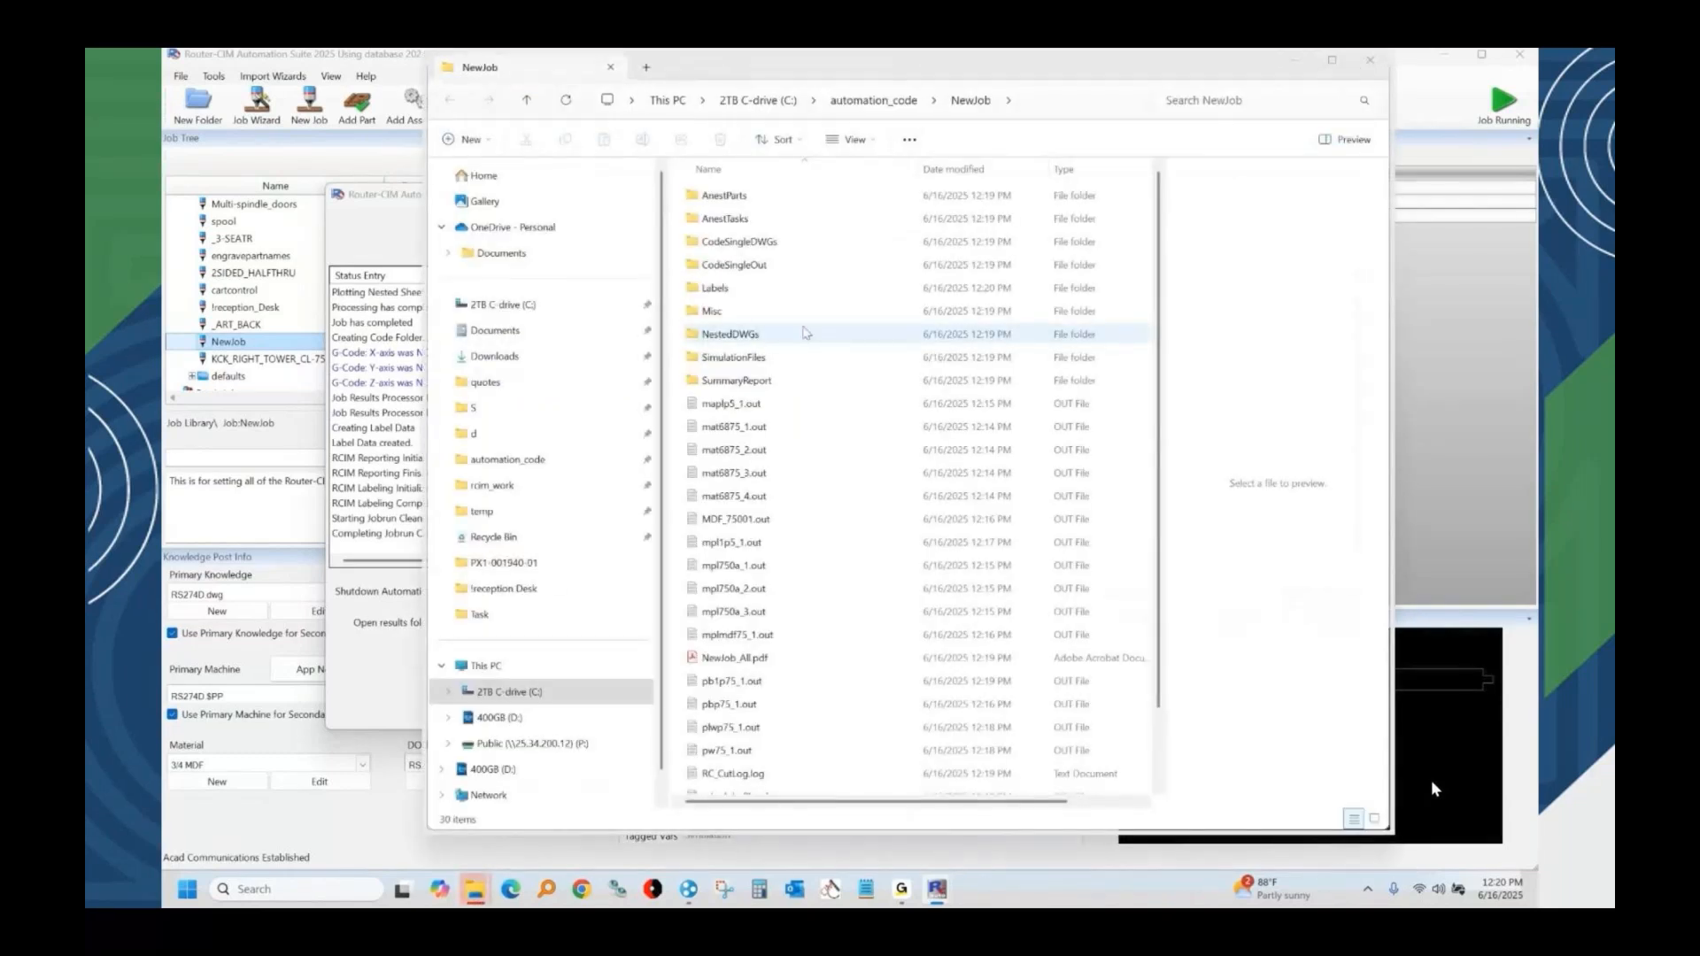
# Look through the nested sheet drawings in NewJob's NestedDWGs results folder, shown as extra large icons in a maximized window.
pyautogui.doubleClick(804, 334)
pyautogui.click(850, 142)
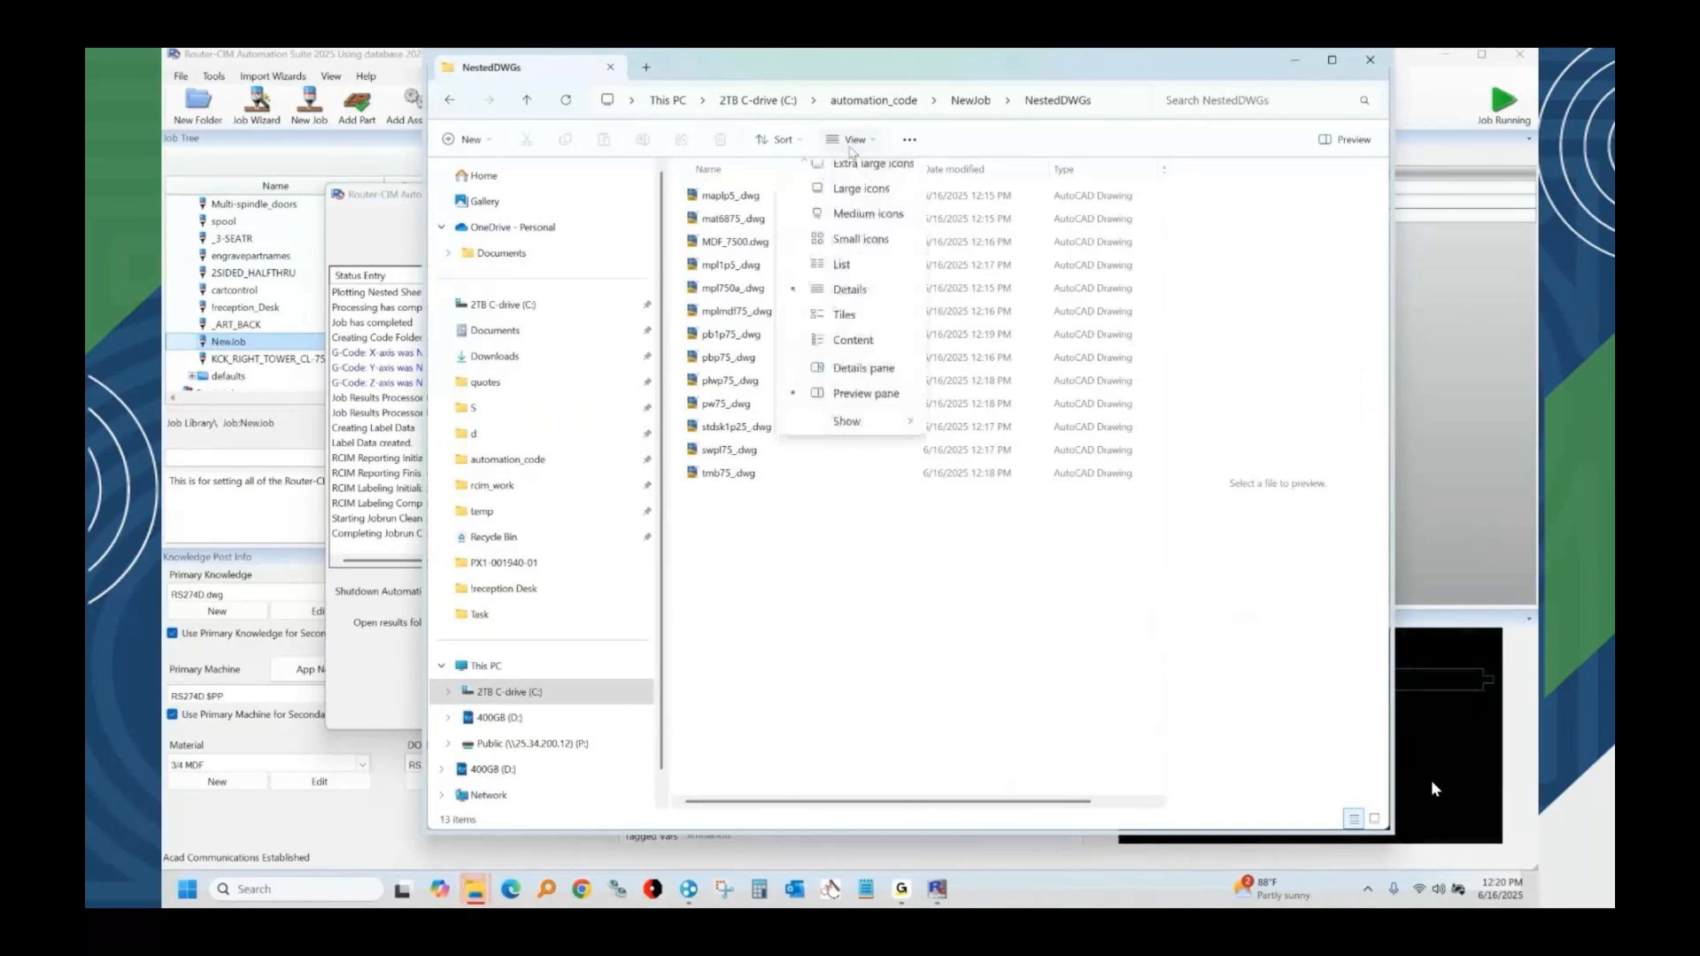
pyautogui.click(872, 169)
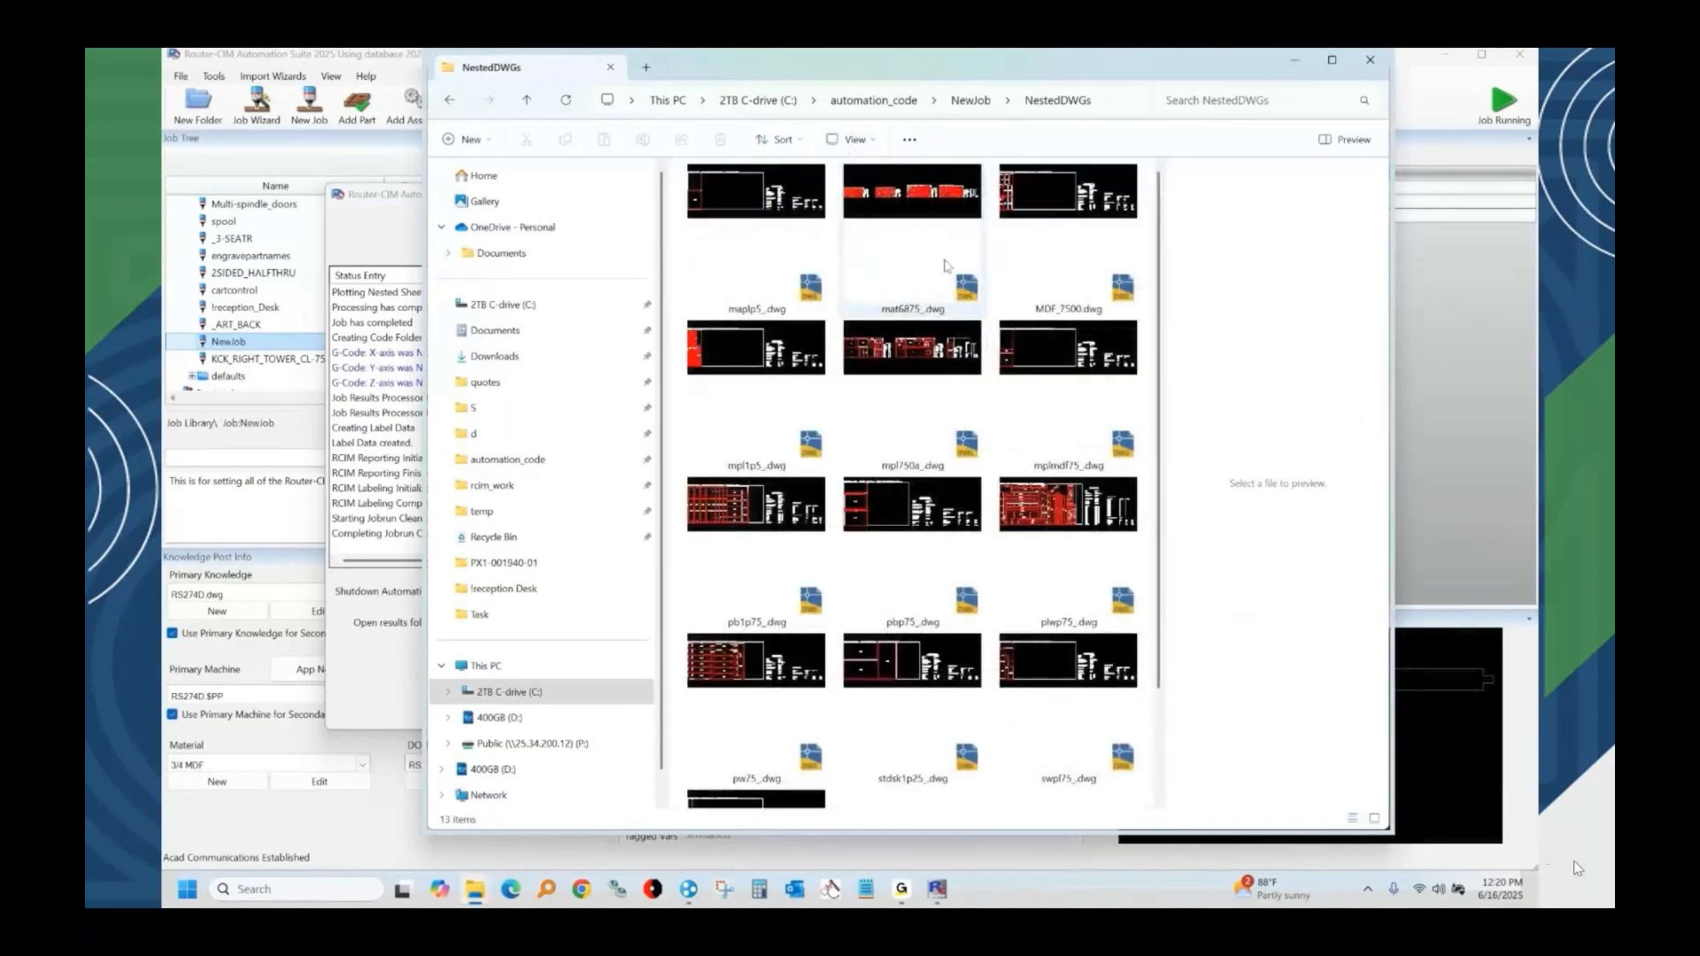
pyautogui.click(1333, 60)
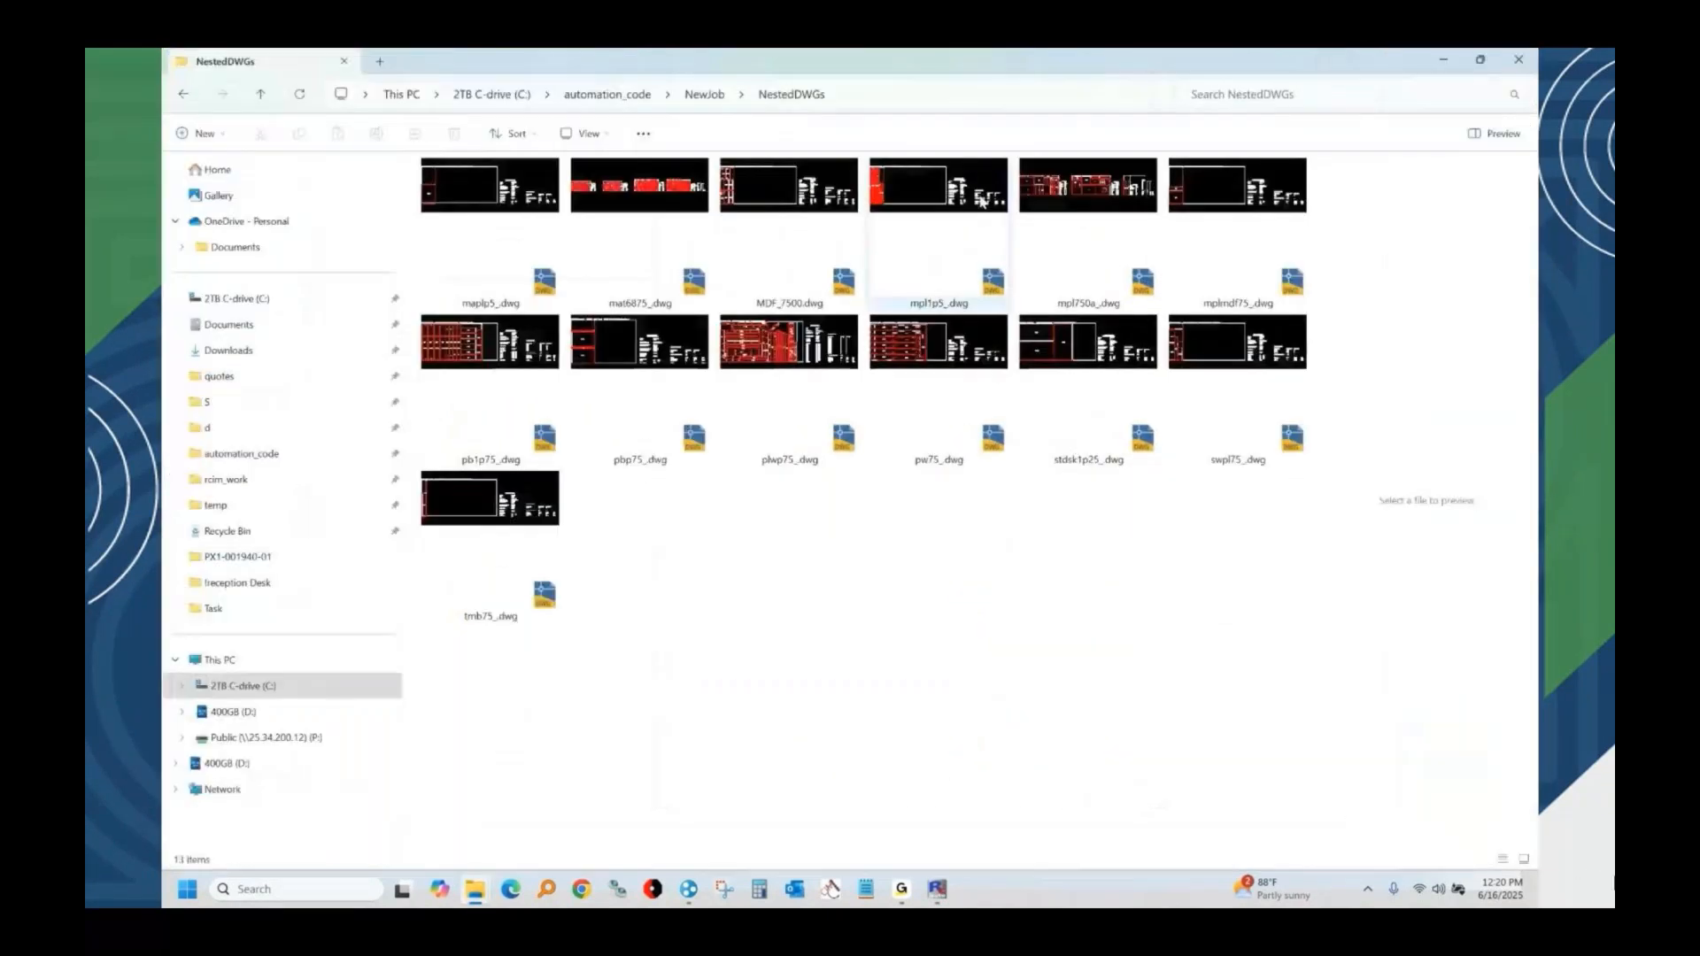
# Examine the single-part drawings in NewJob's CodeSingleDWGs folder and the single-part code files in its CodeSingleOut folder.
pyautogui.click(704, 94)
pyautogui.doubleClick(486, 235)
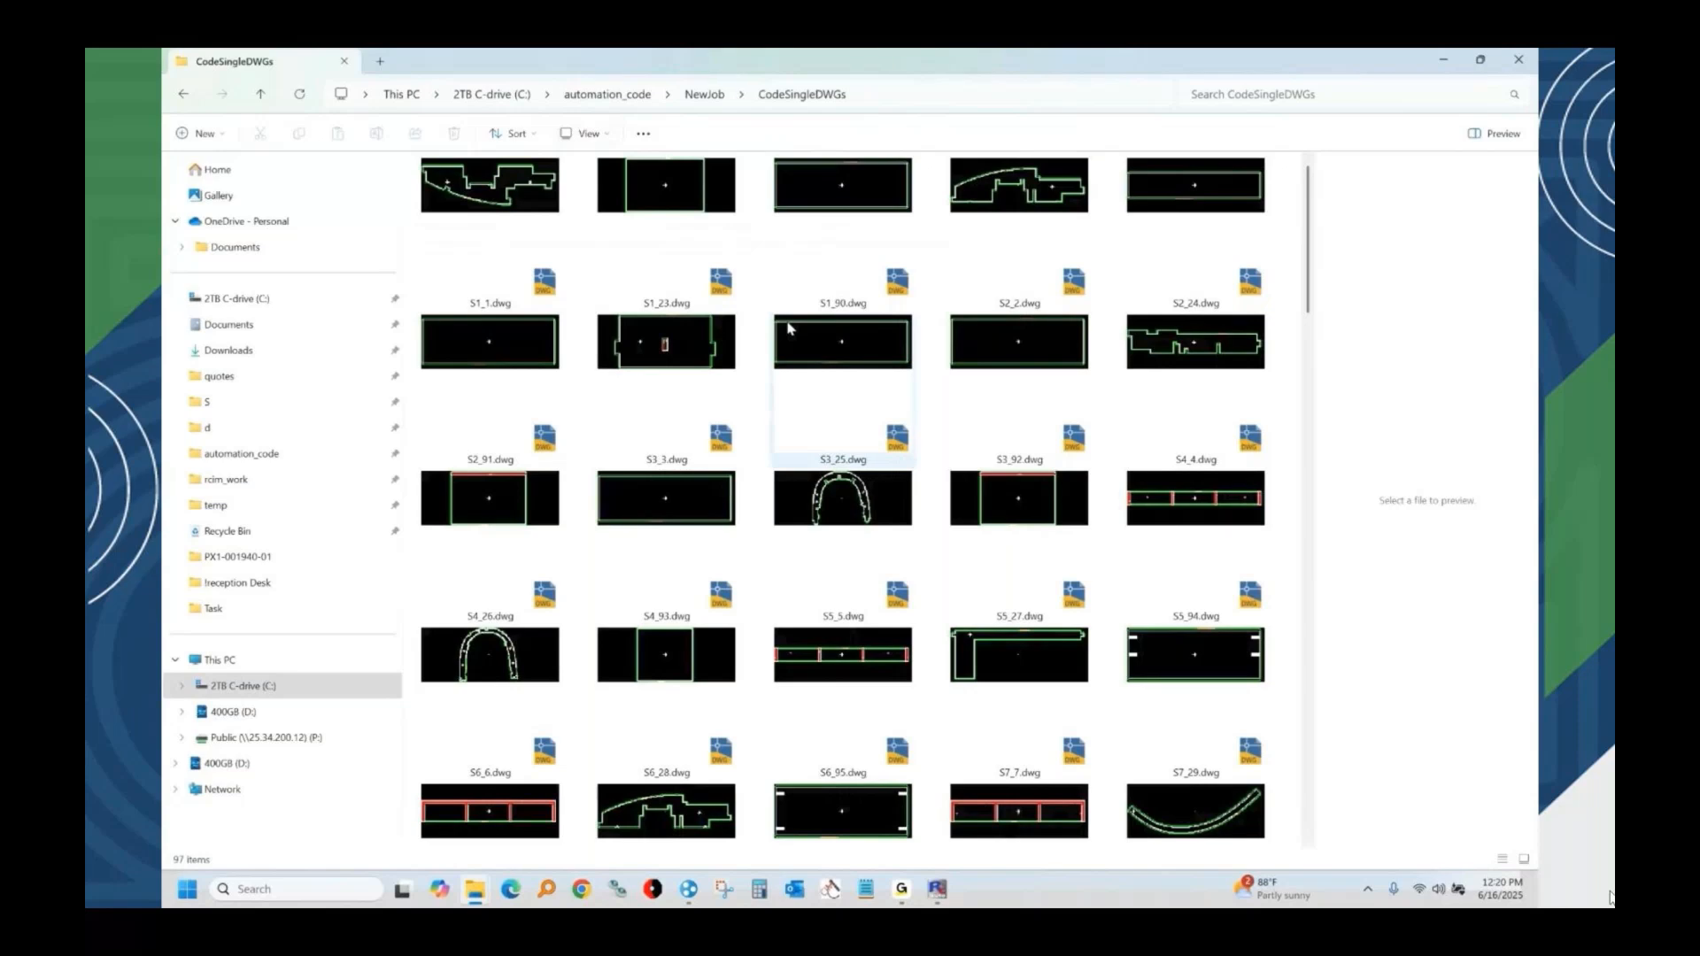
pyautogui.scroll(-3, 788, 331)
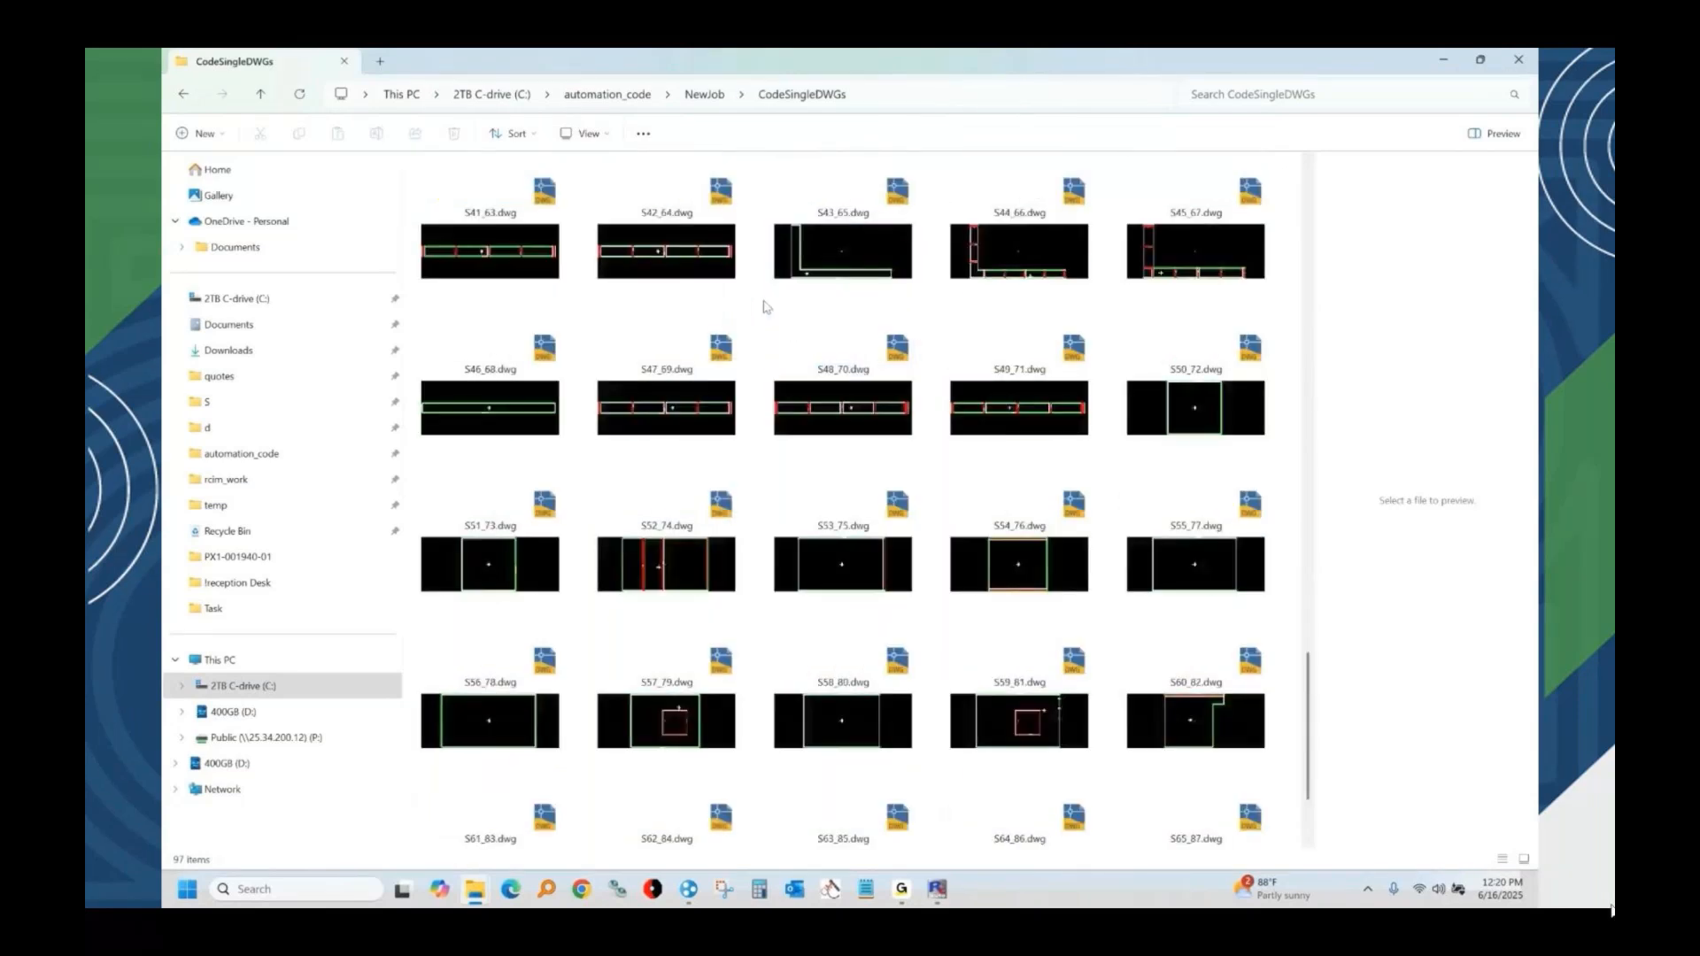
pyautogui.click(702, 96)
pyautogui.doubleClick(468, 259)
pyautogui.scroll(-8, 531, 372)
pyautogui.scroll(-12, 540, 434)
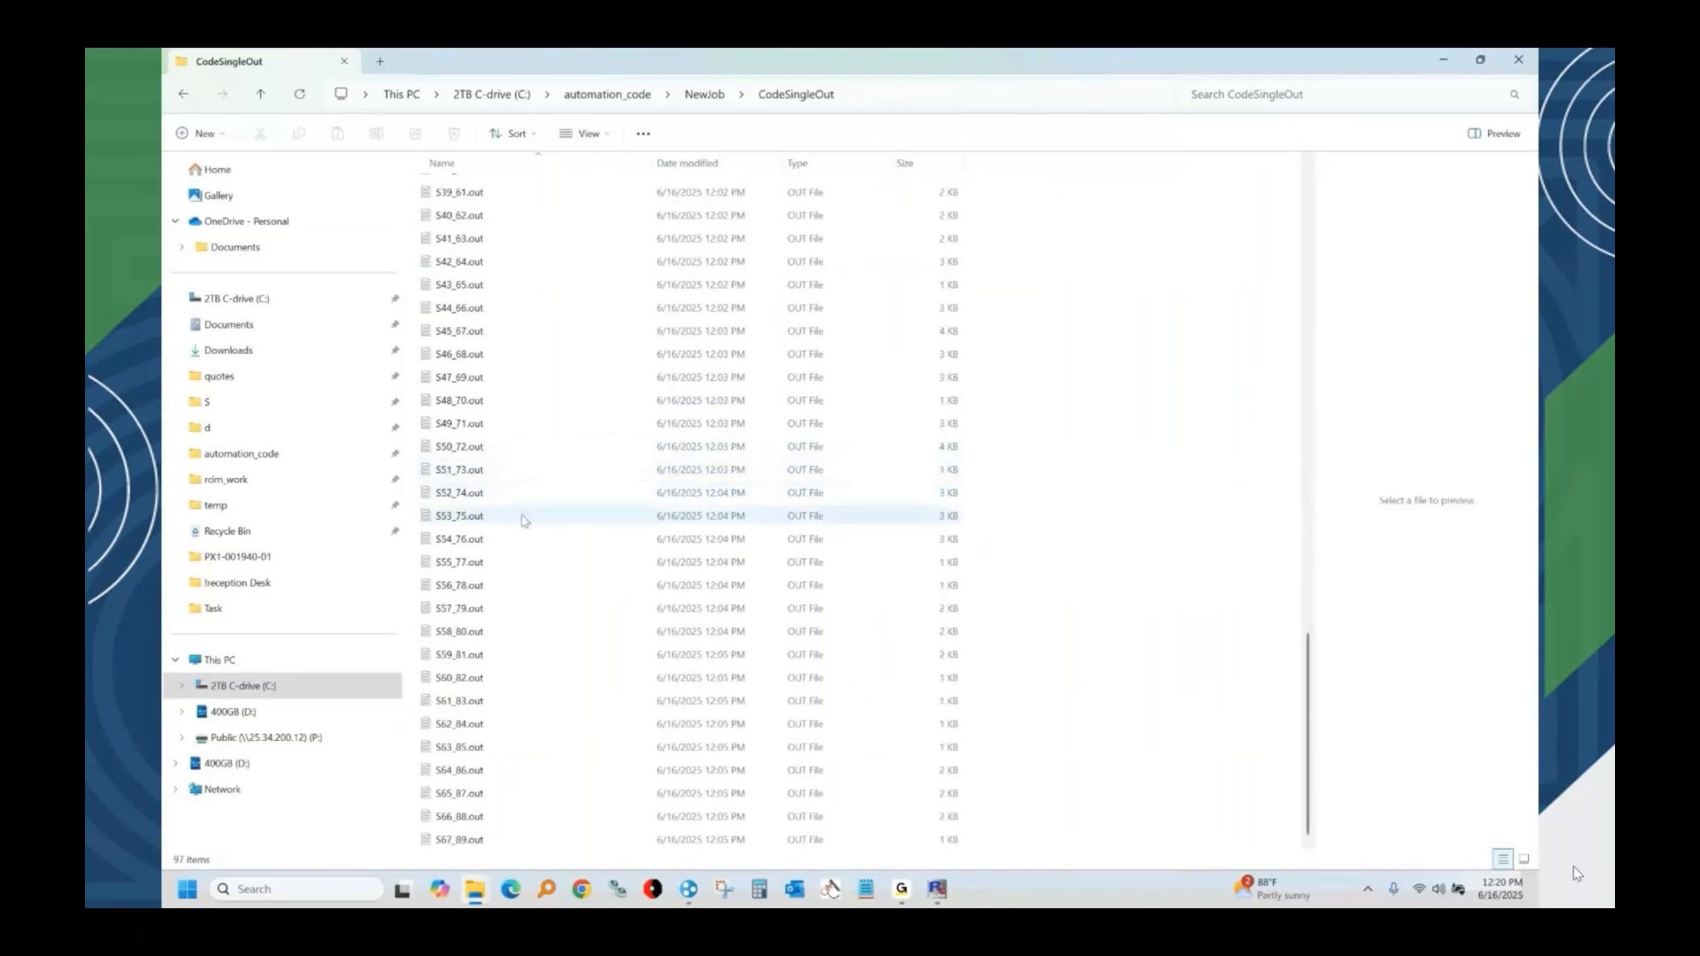
# Browse the label images in the Custom labels JPG folder inside NewJob's Labels folder.
pyautogui.click(704, 94)
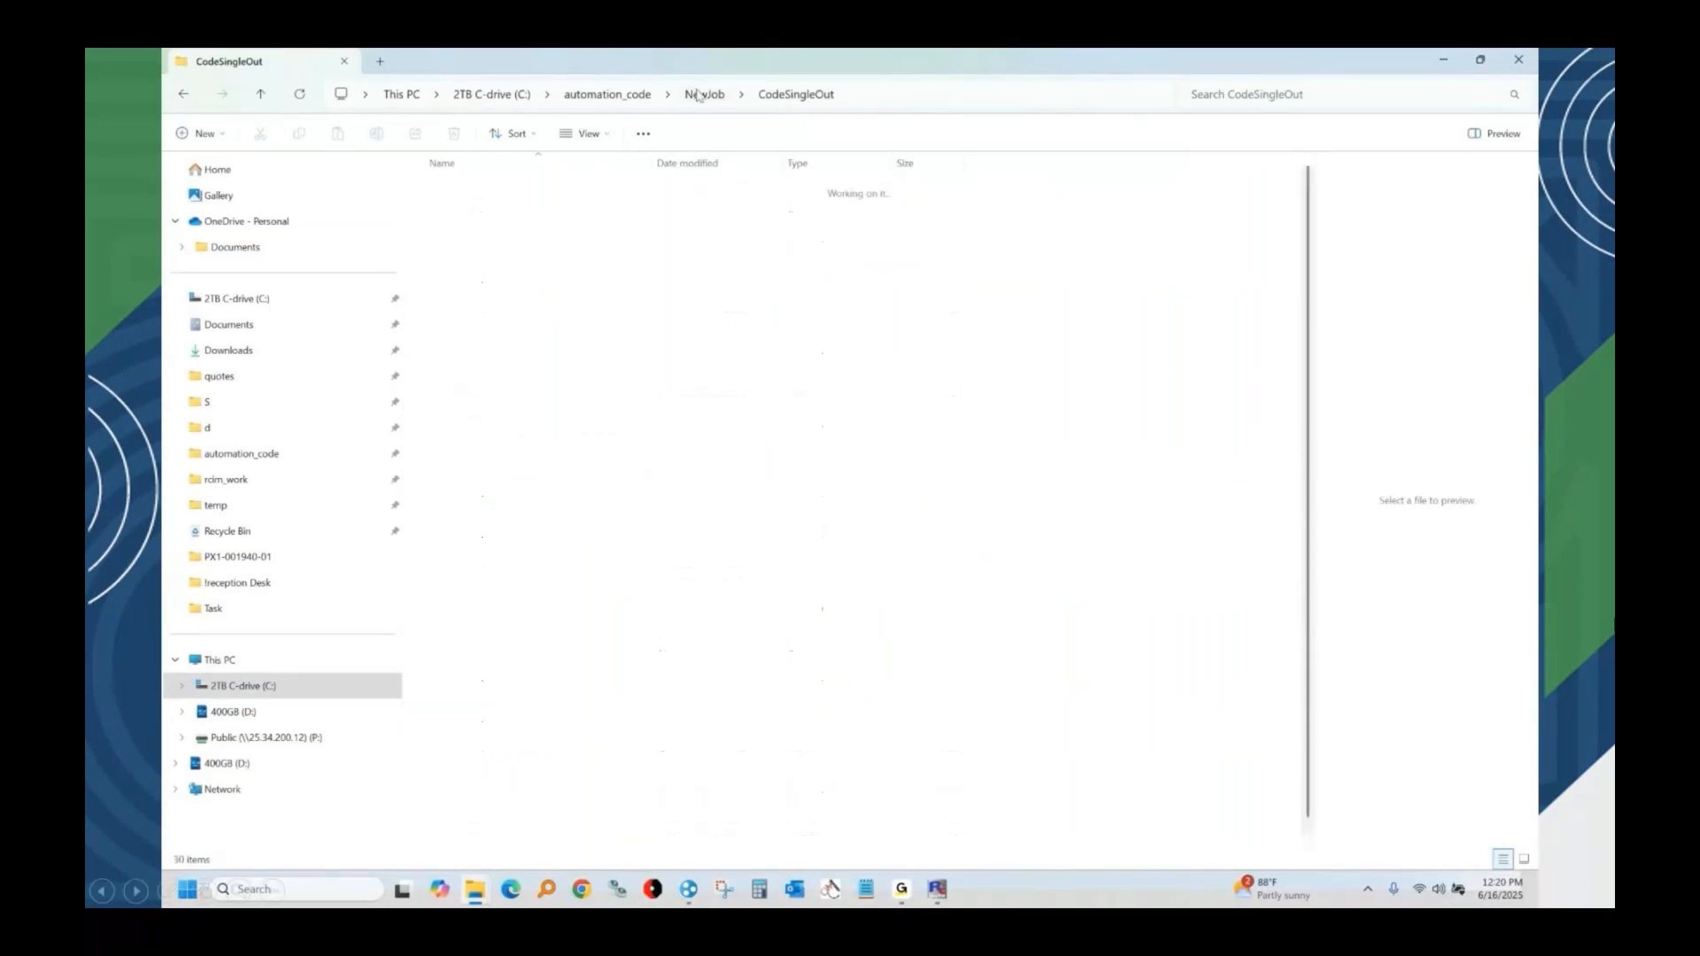
pyautogui.click(455, 282)
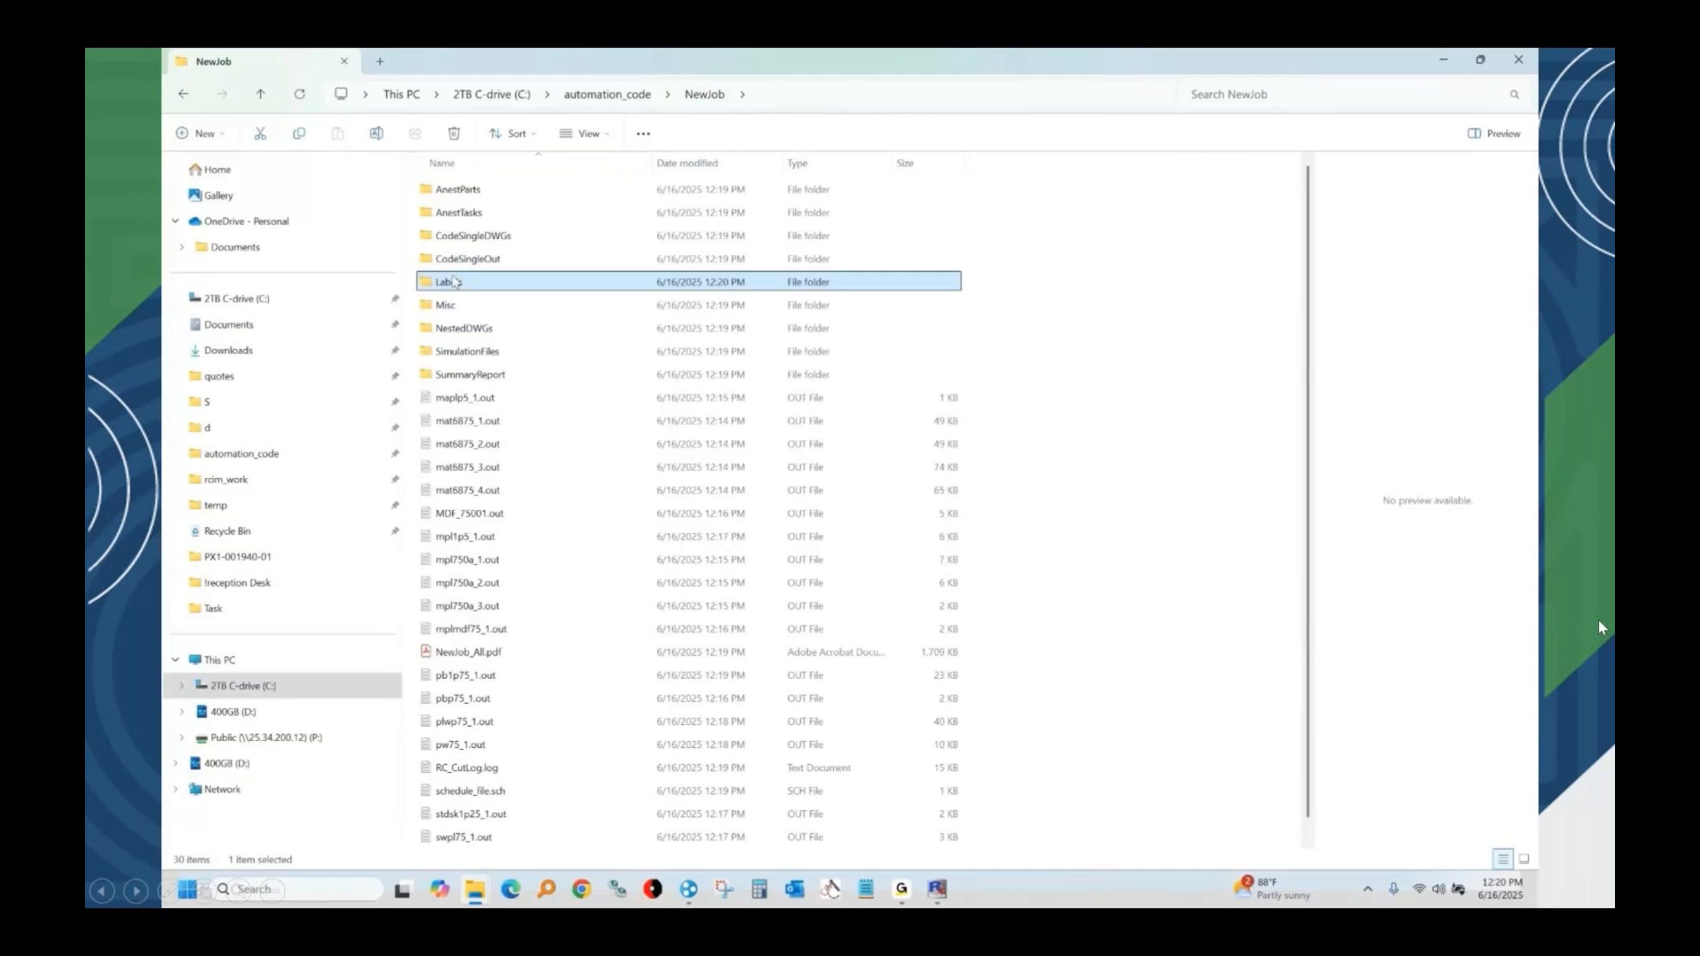
pyautogui.doubleClick(454, 282)
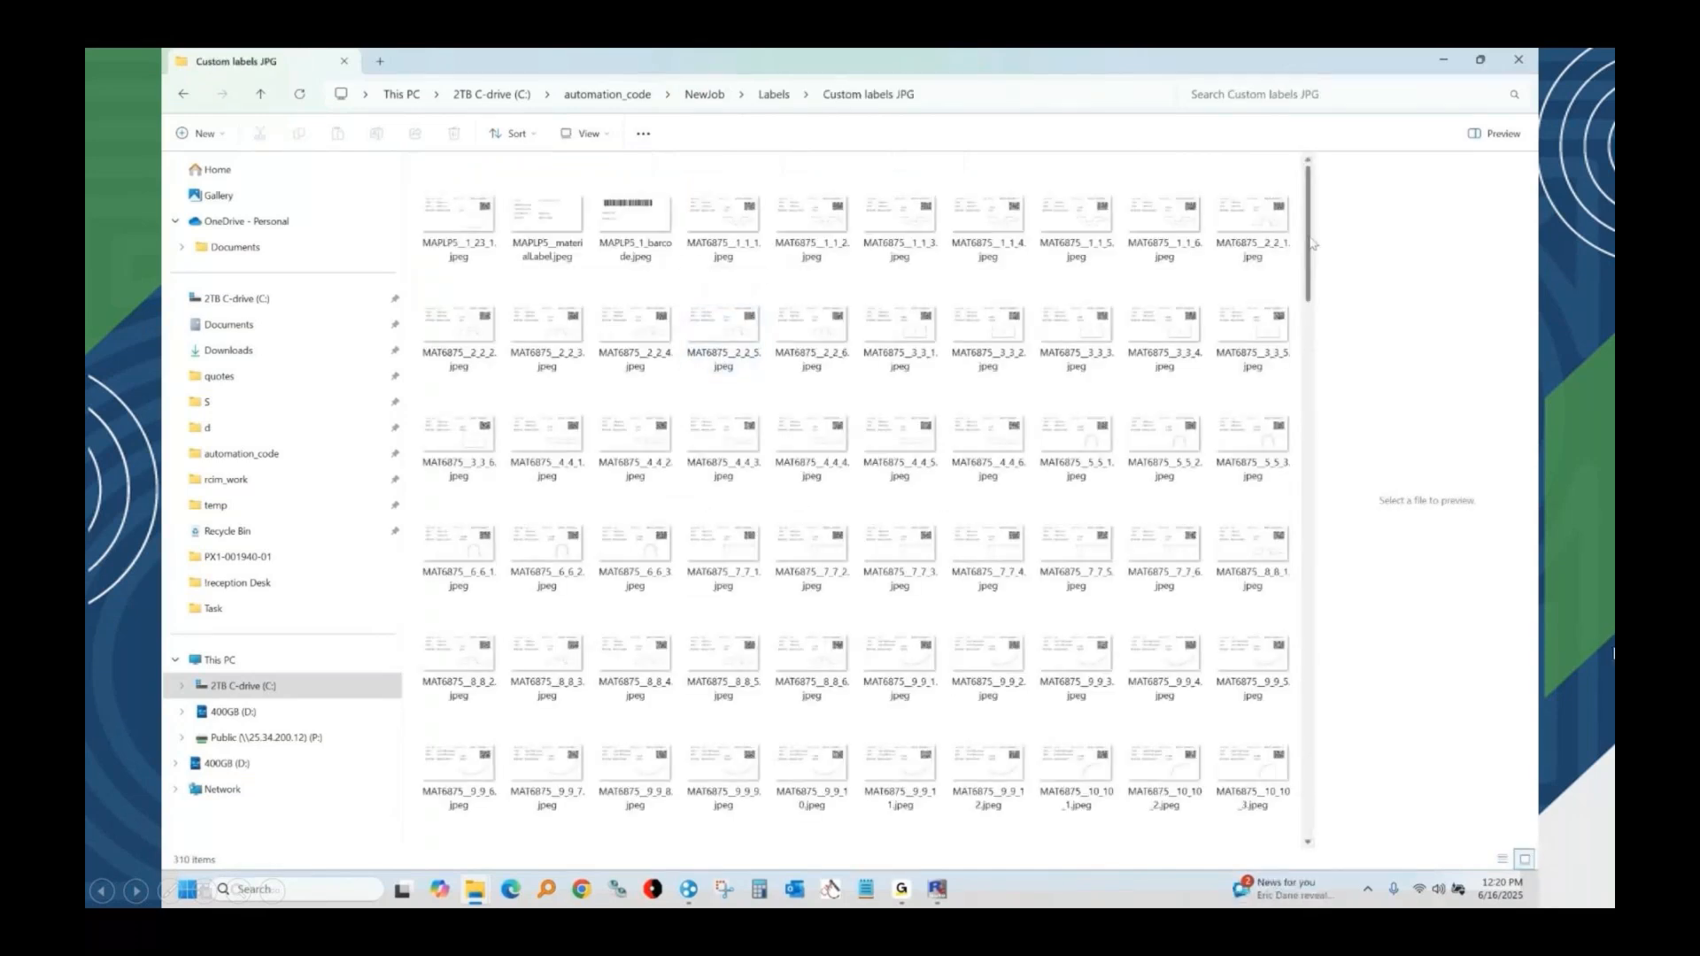
pyautogui.moveTo(1314, 244); pyautogui.dragTo(1291, 634)
pyautogui.scroll(1, 1115, 658)
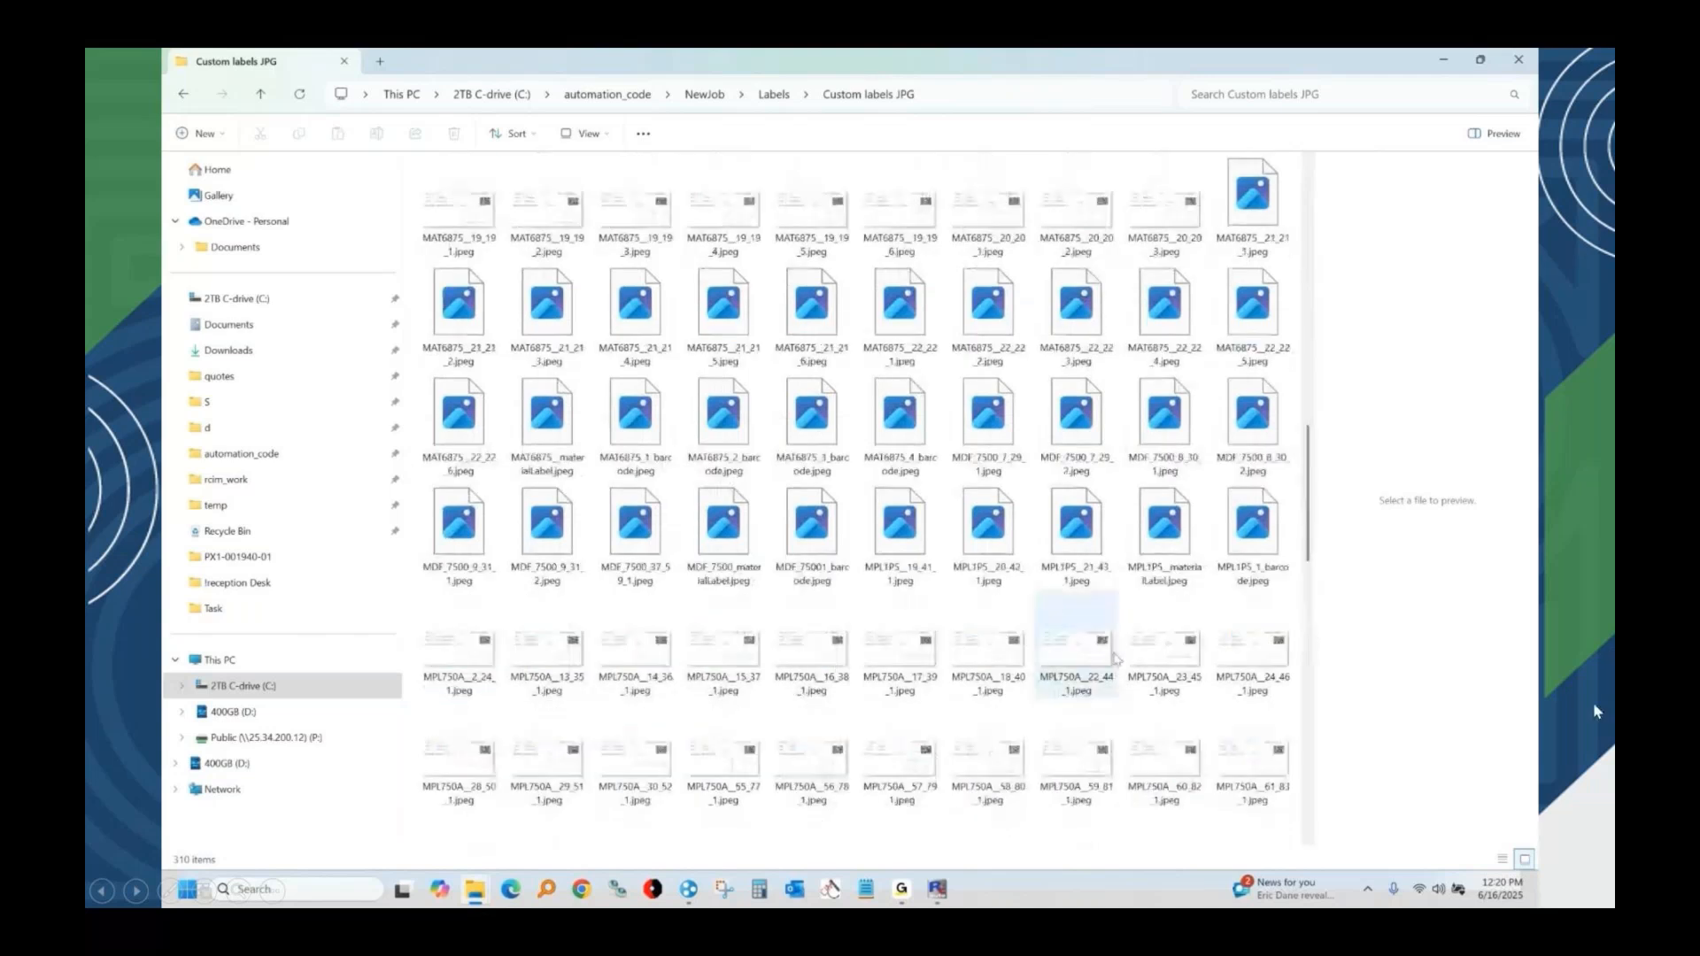
pyautogui.scroll(-3, 1115, 658)
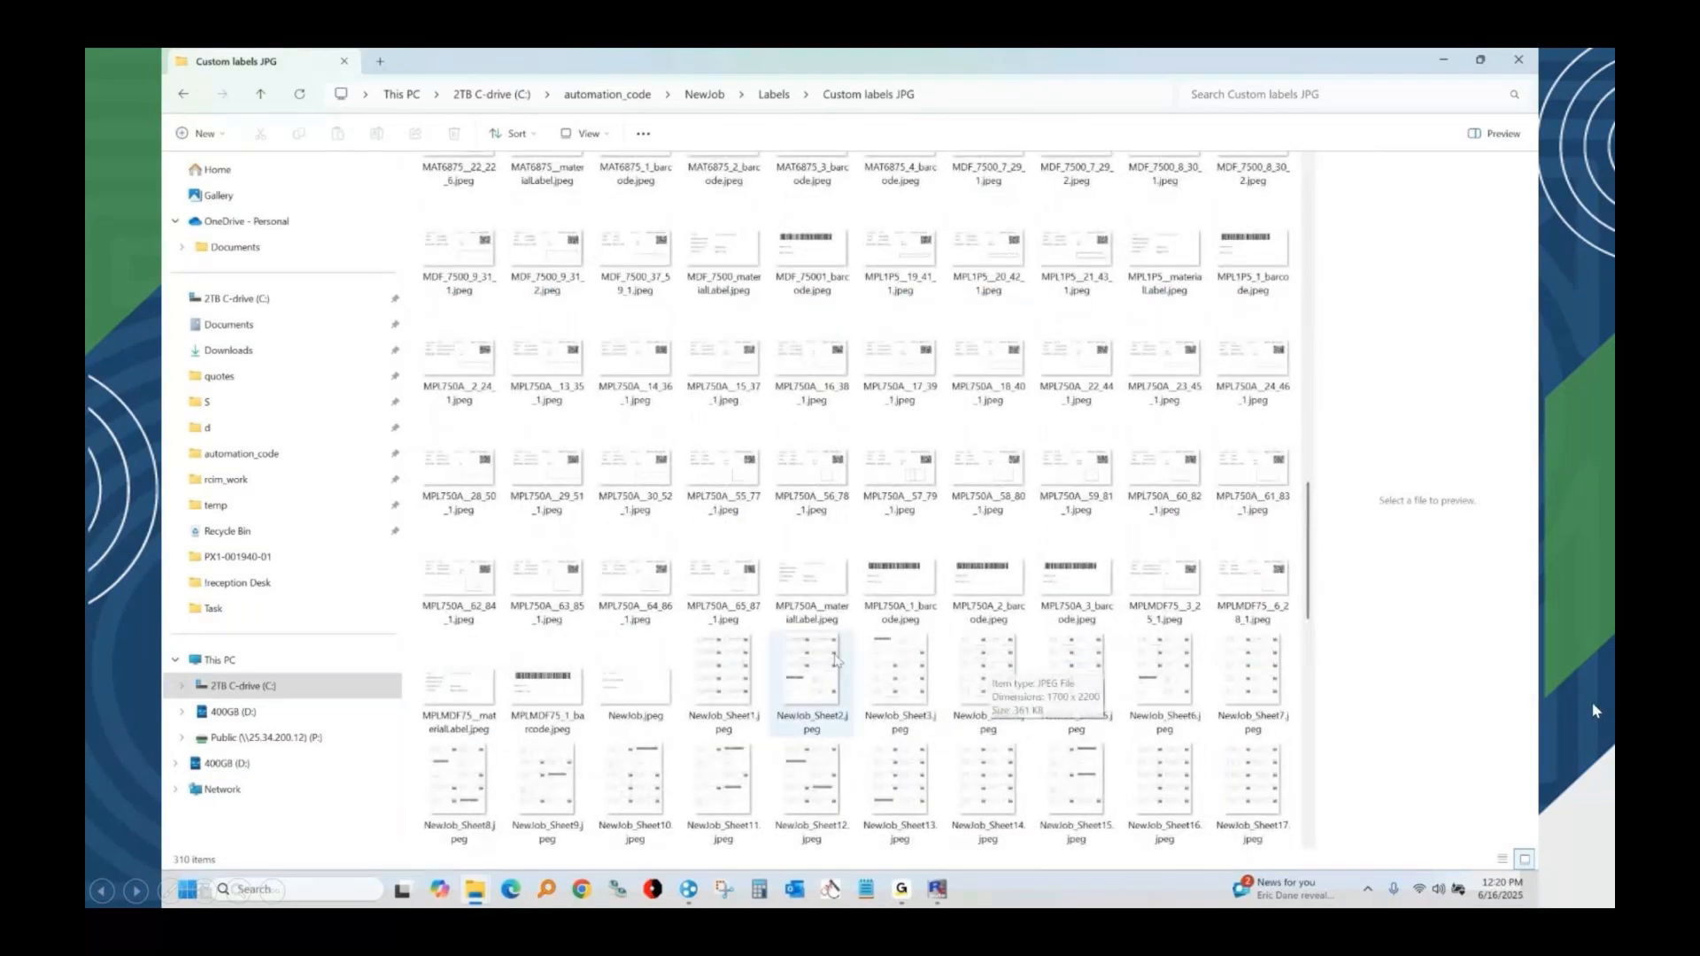
# View several of the label sheet images full-window, starting with NewJob_Sheet1.jpeg, and close the image viewer.
pyautogui.doubleClick(723, 677)
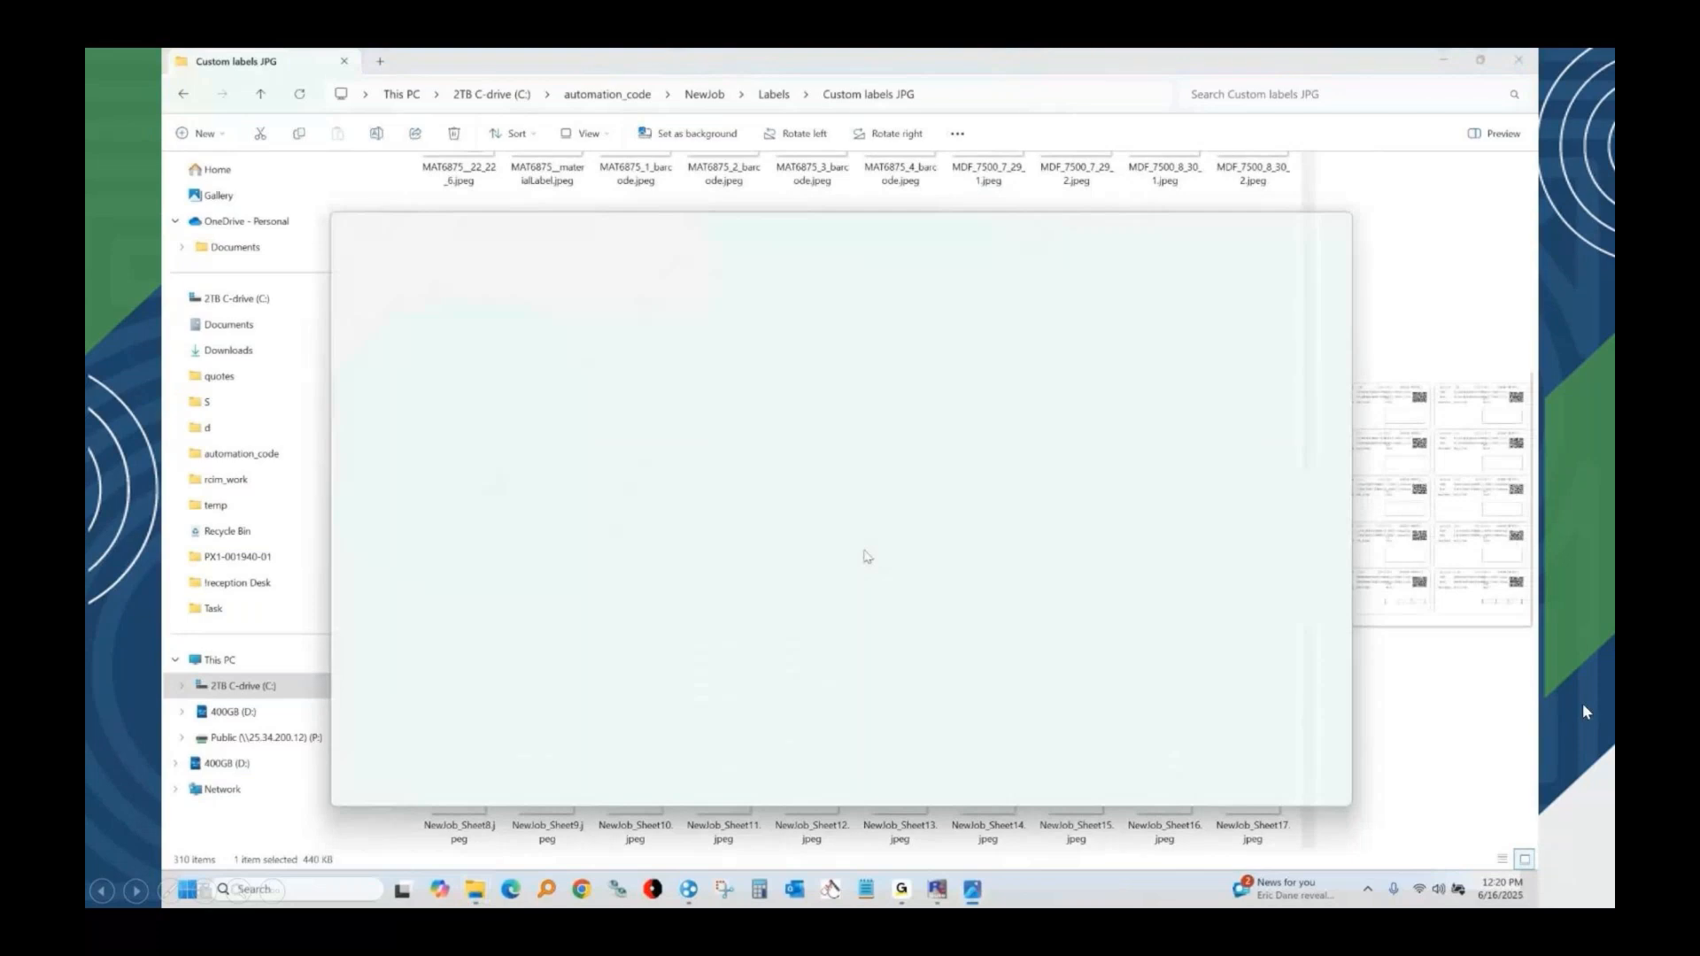
pyautogui.click(1294, 232)
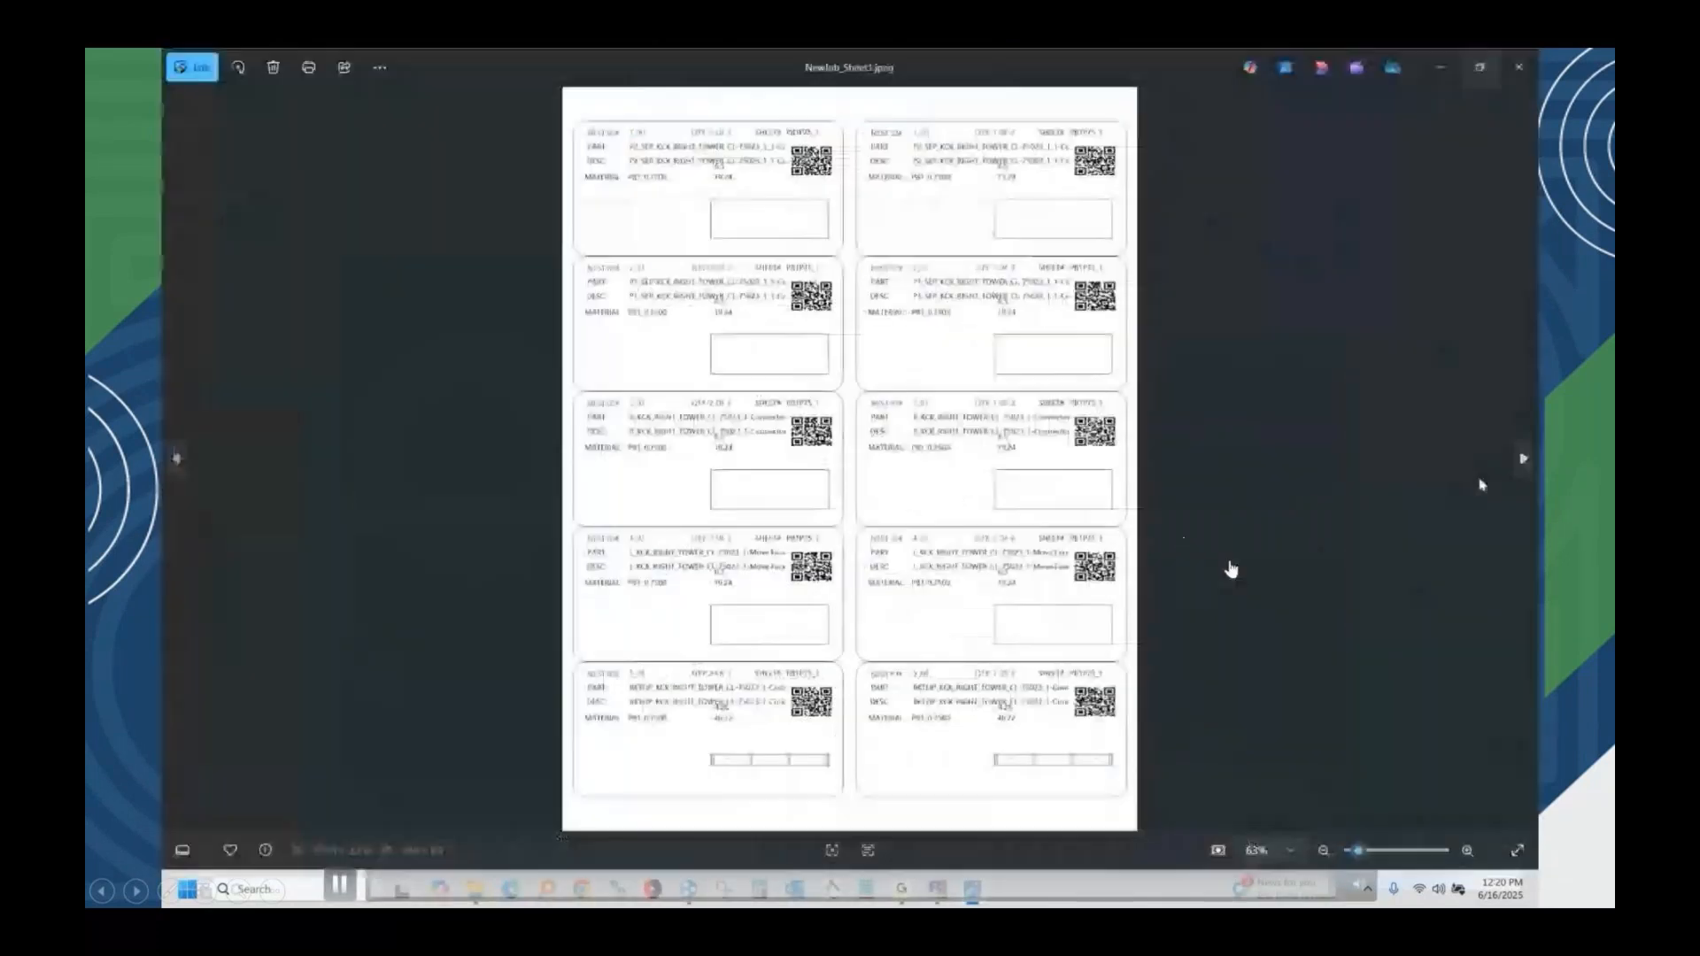
pyautogui.click(1525, 460)
pyautogui.click(1525, 460)
pyautogui.click(1525, 461)
pyautogui.click(1525, 460)
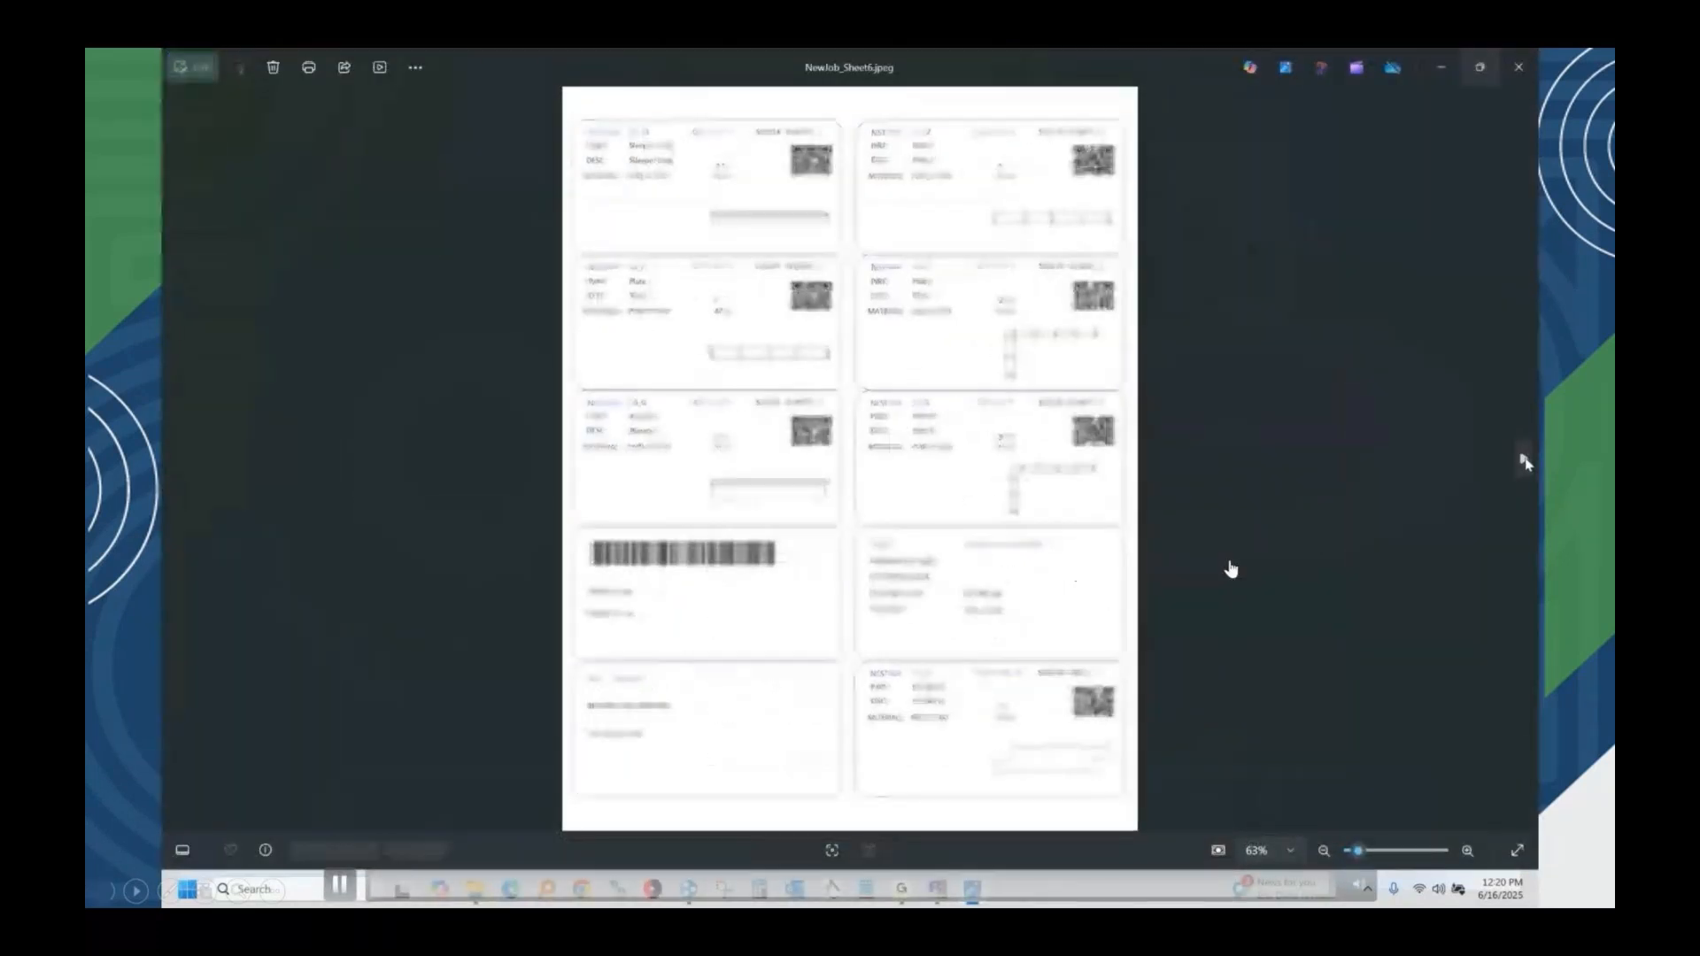
pyautogui.click(1525, 461)
pyautogui.click(1525, 460)
pyautogui.click(1525, 460)
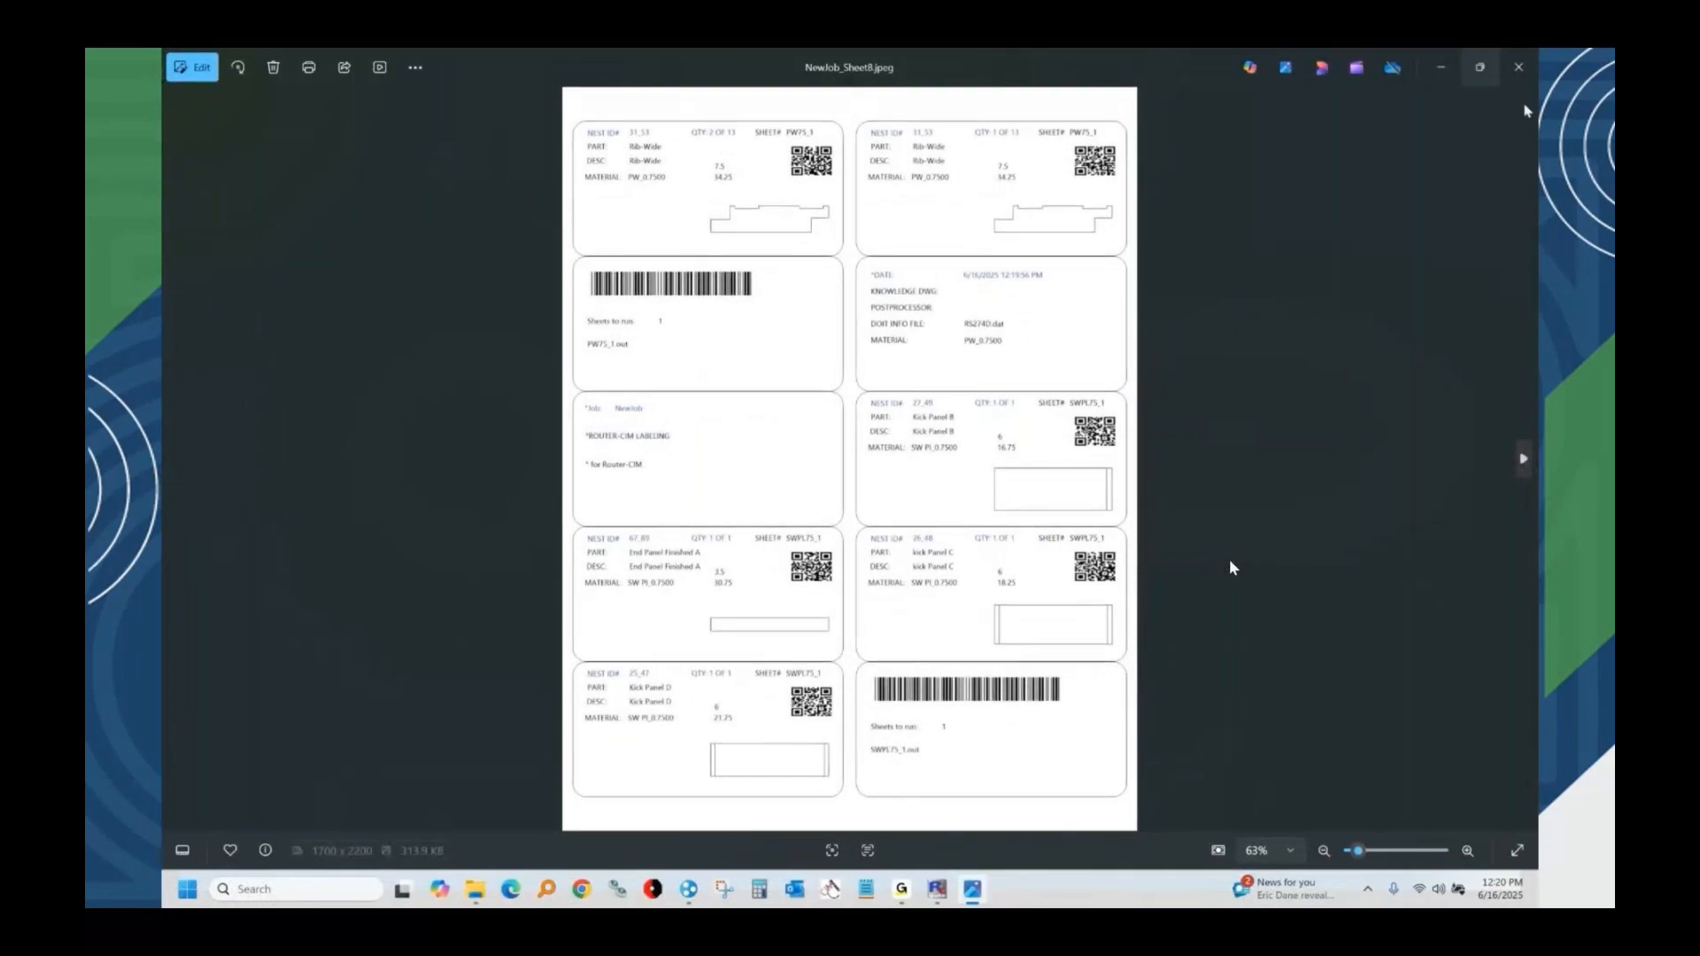
pyautogui.click(1518, 66)
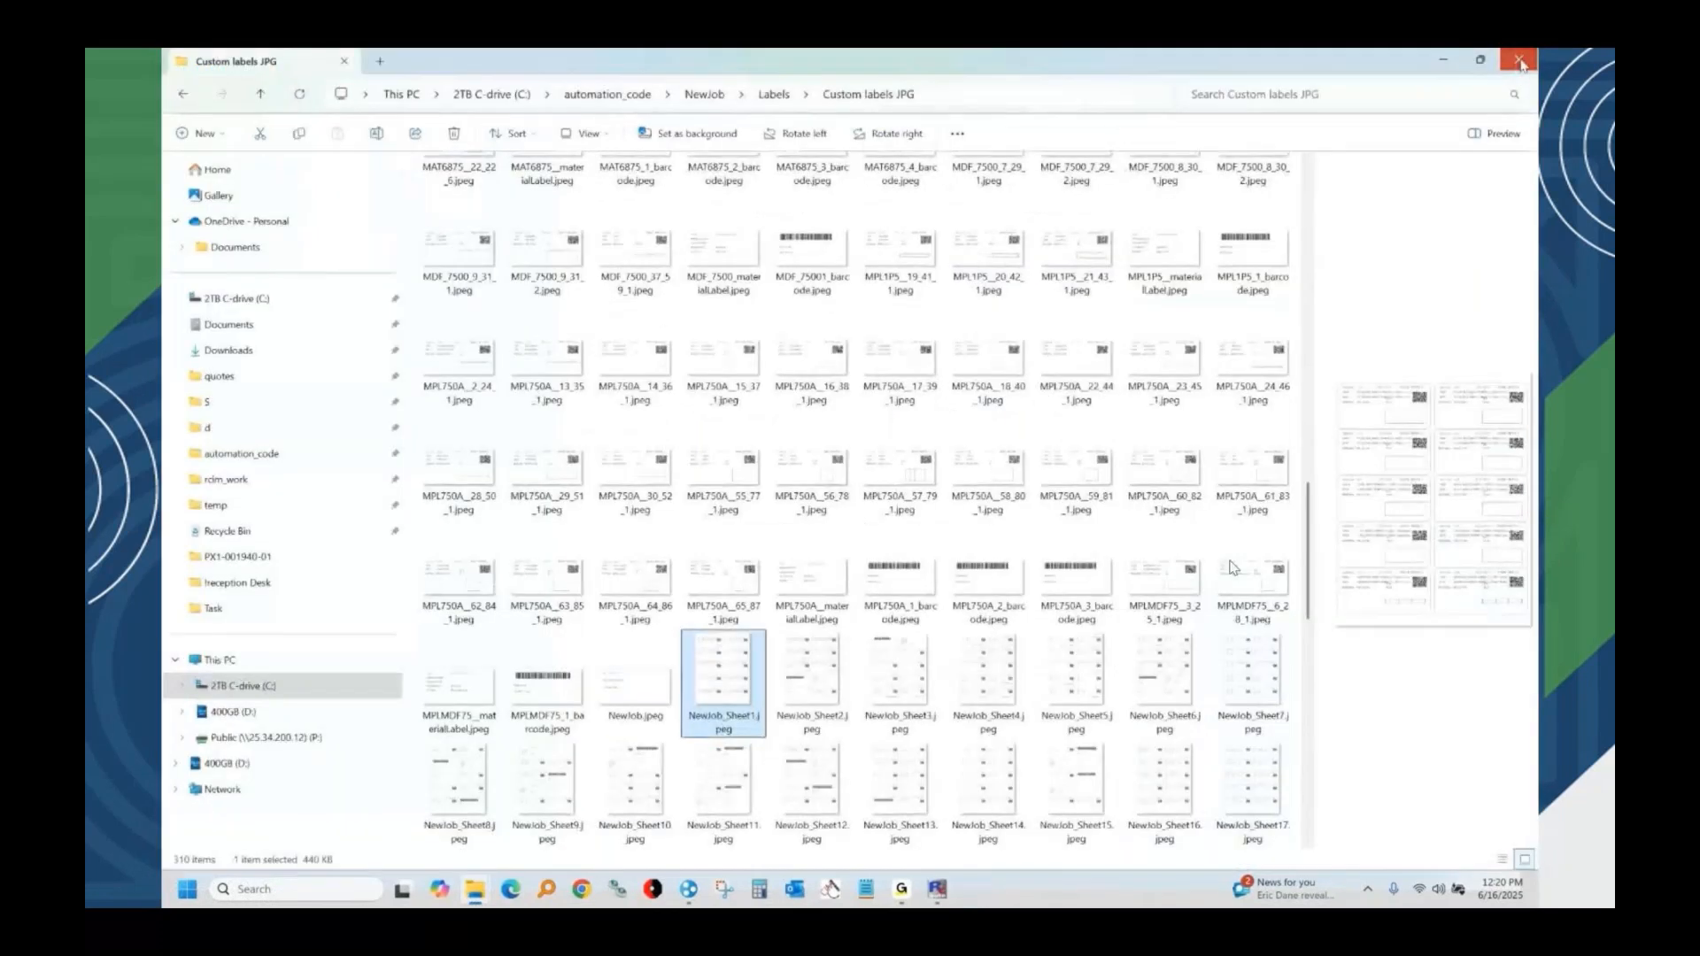
# Close the results folder and dismiss the job status window of the completed NewJob run.
pyautogui.click(1519, 61)
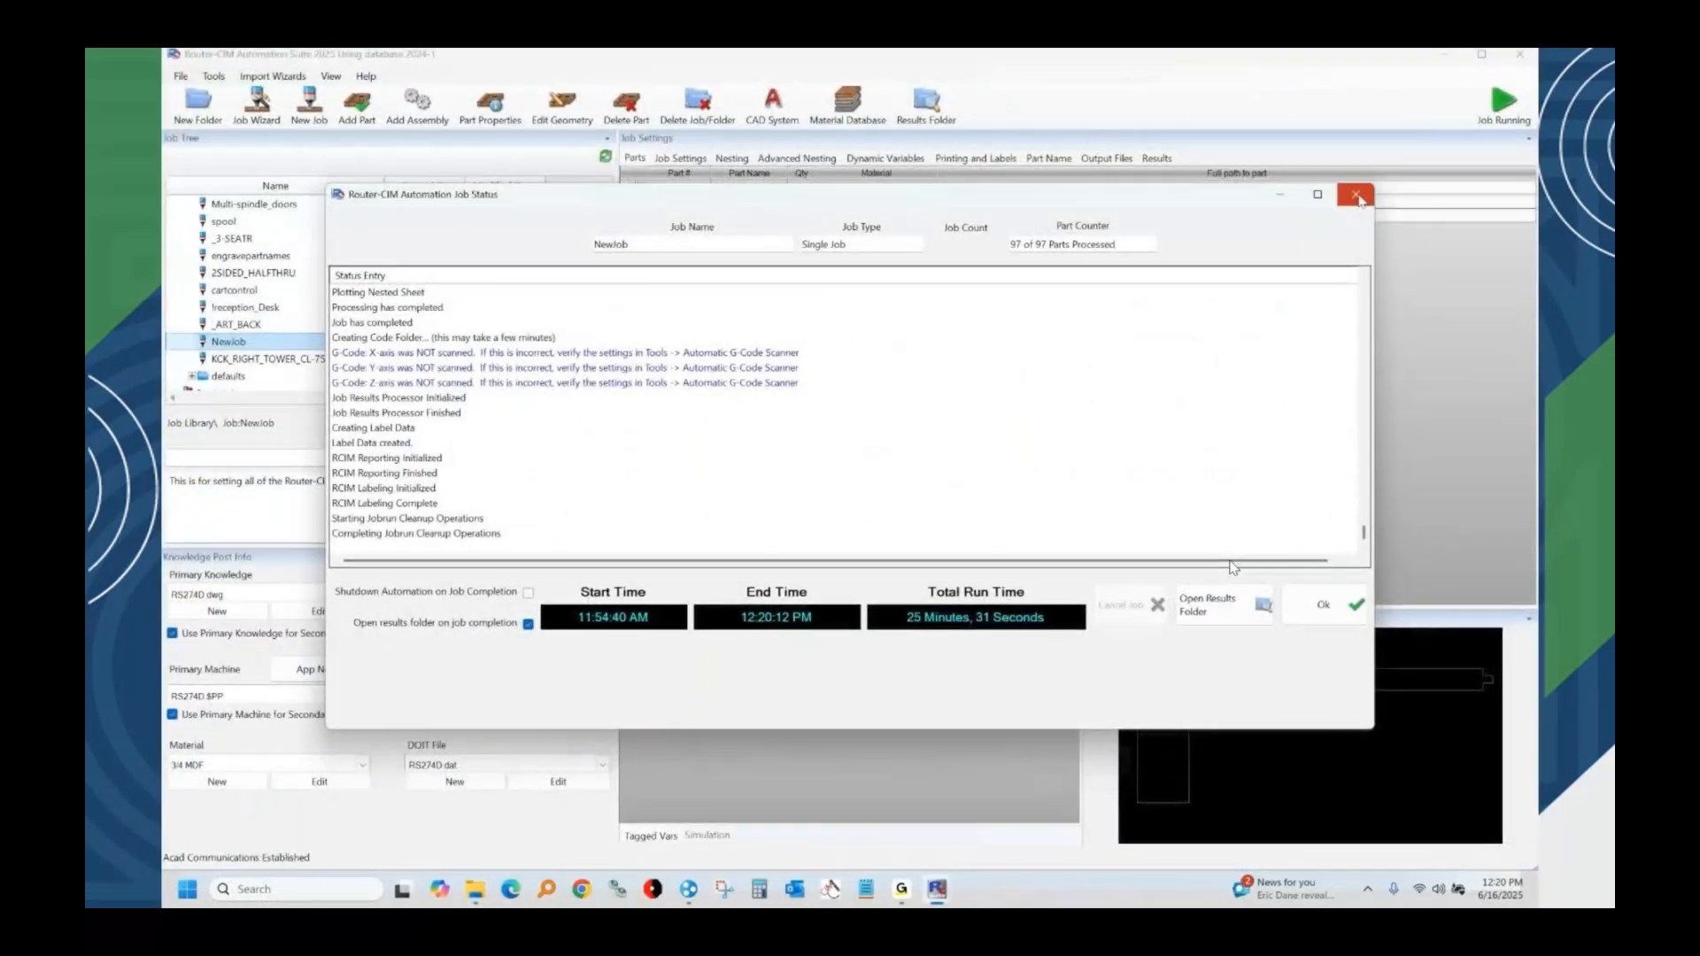
pyautogui.click(1344, 605)
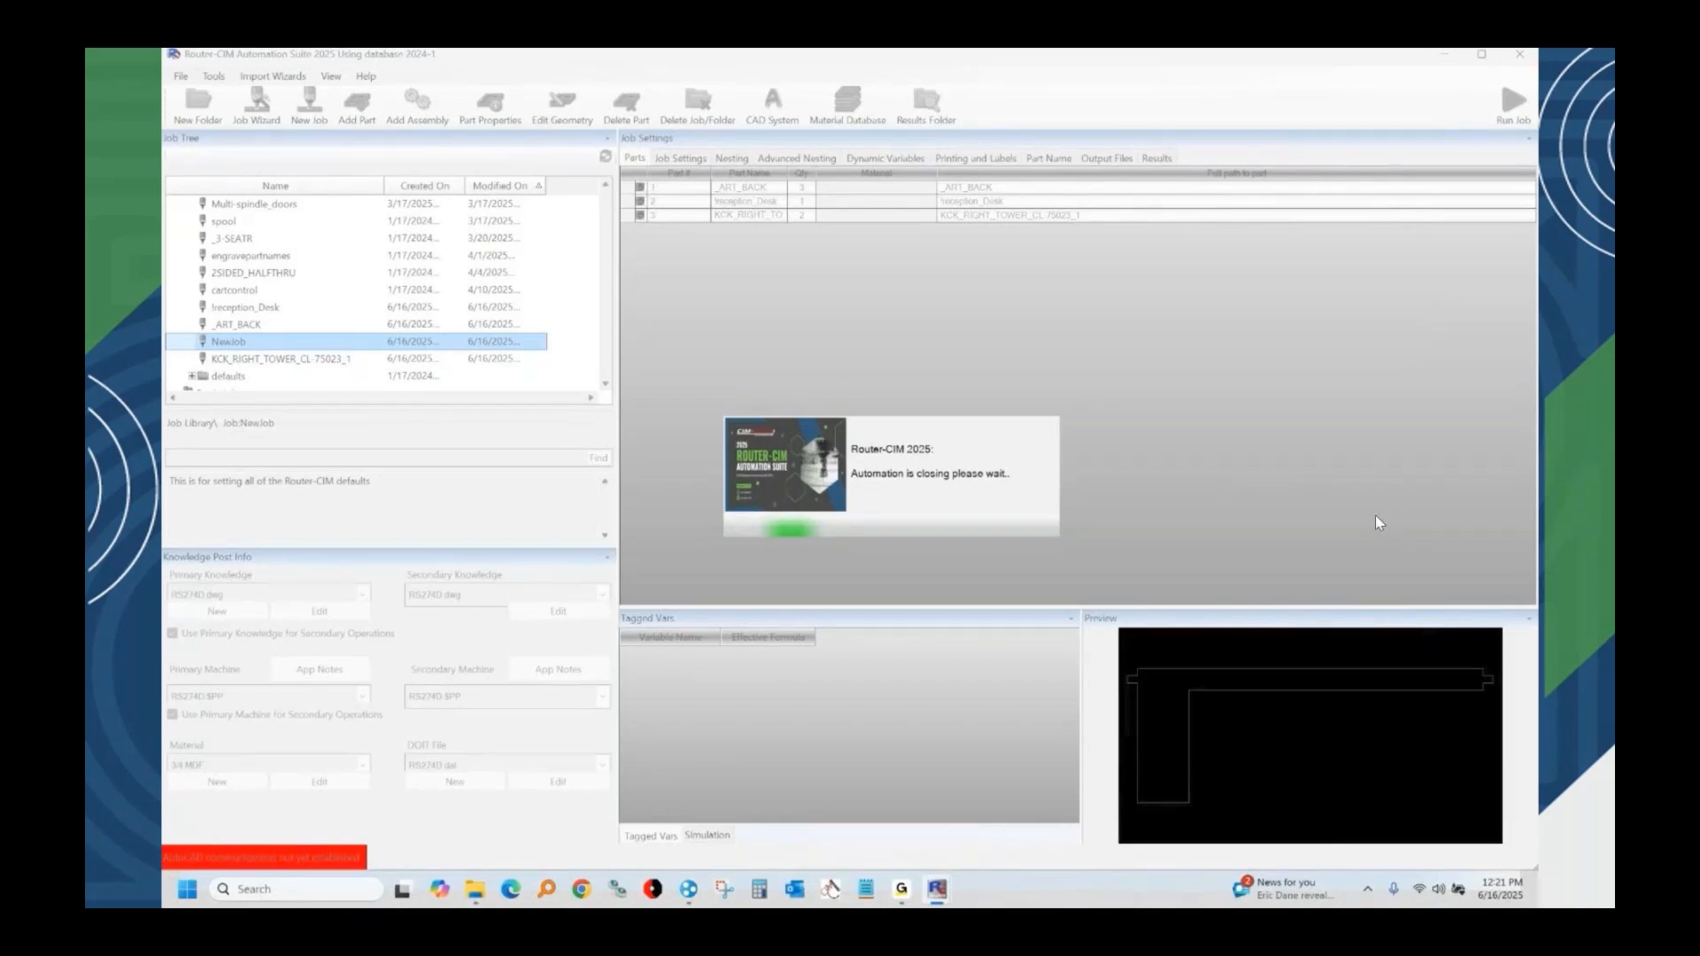
pyautogui.click(1572, 588)
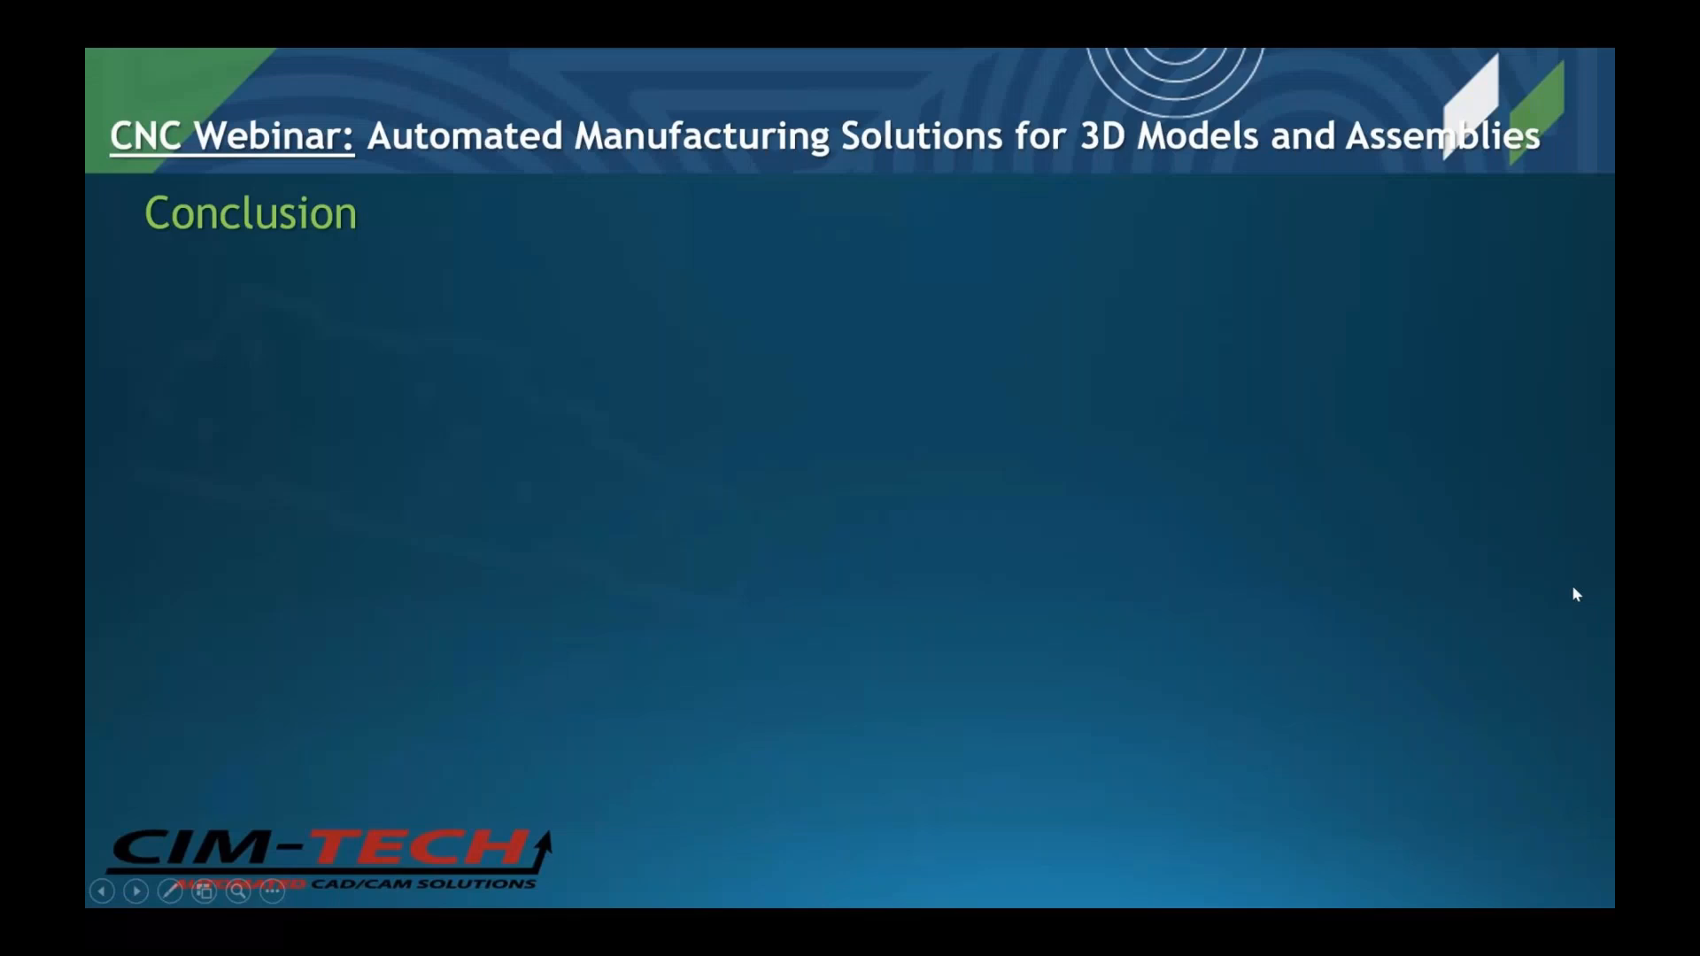